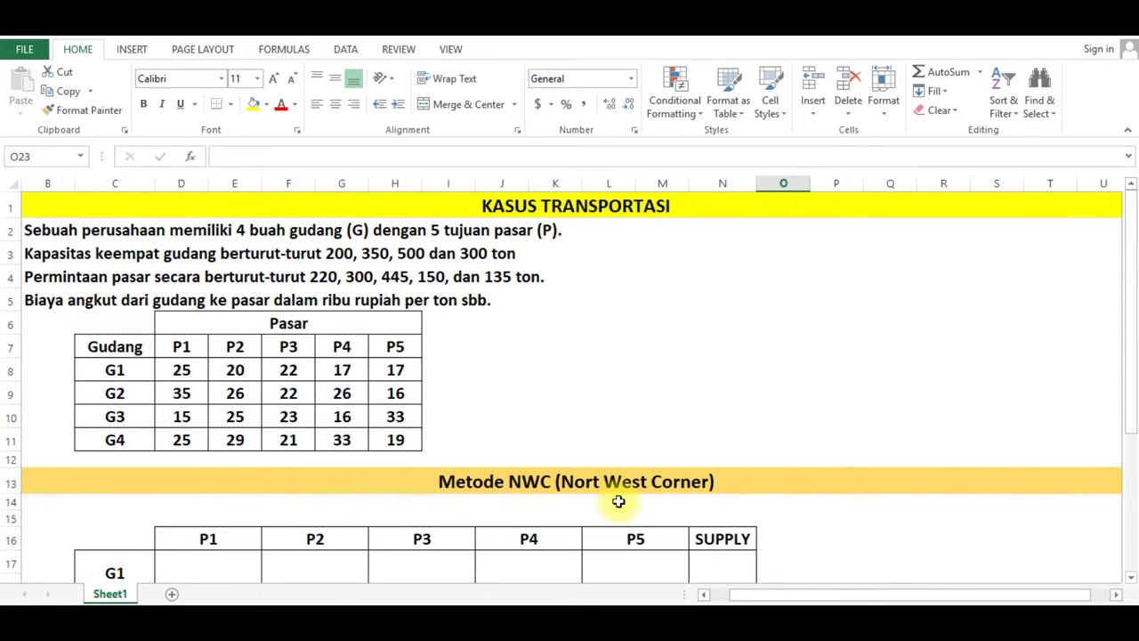
Examine the transportation case data and the empty North West Corner table, including its P1 to P5 headings.
scroll(620, 499, "down", 2)
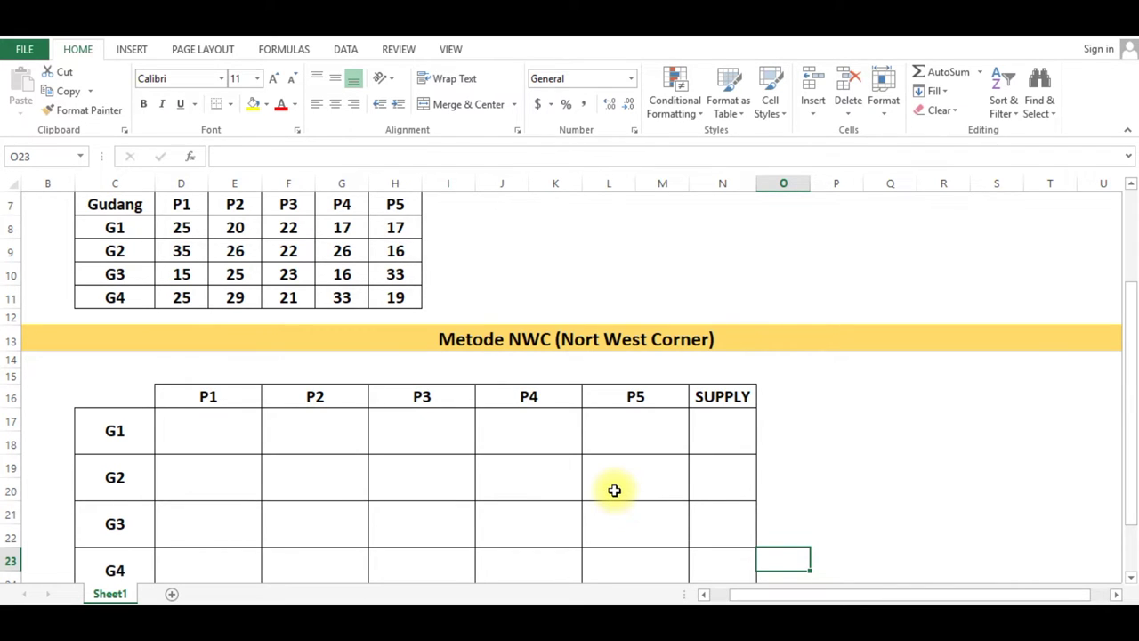
scroll(613, 492, "up", 2)
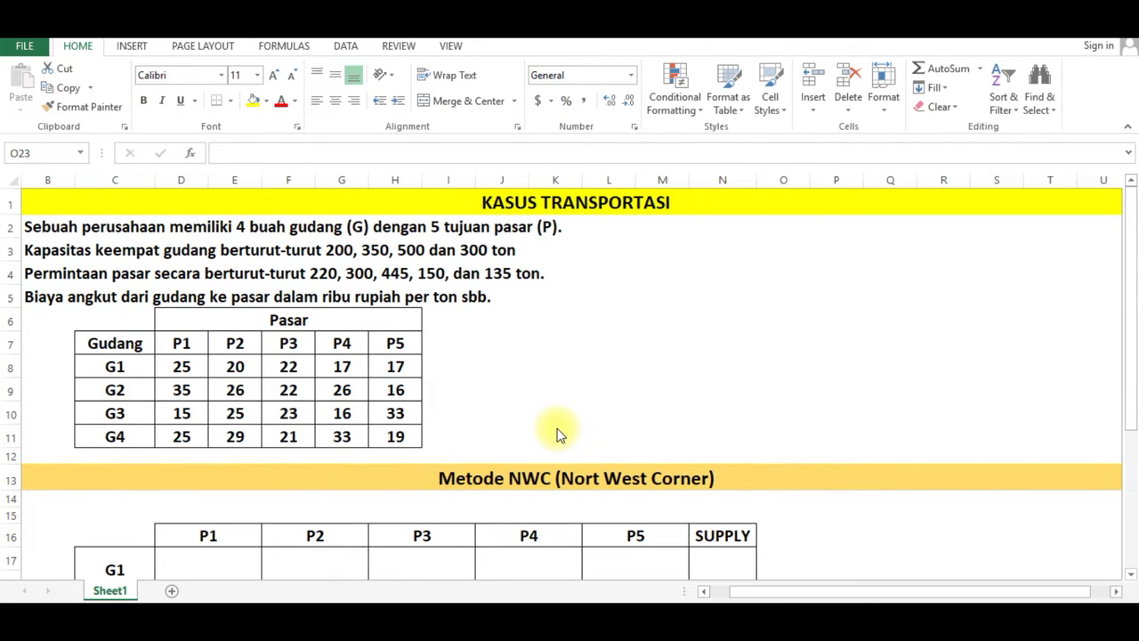
scroll(619, 424, "down", 2)
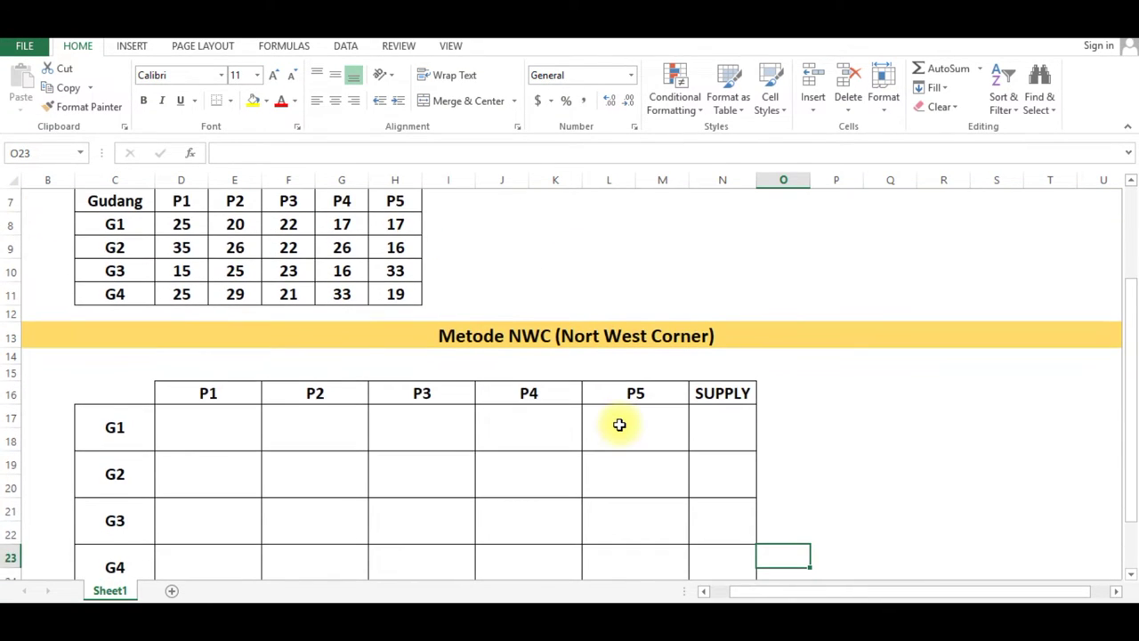
scroll(619, 425, "down", 2)
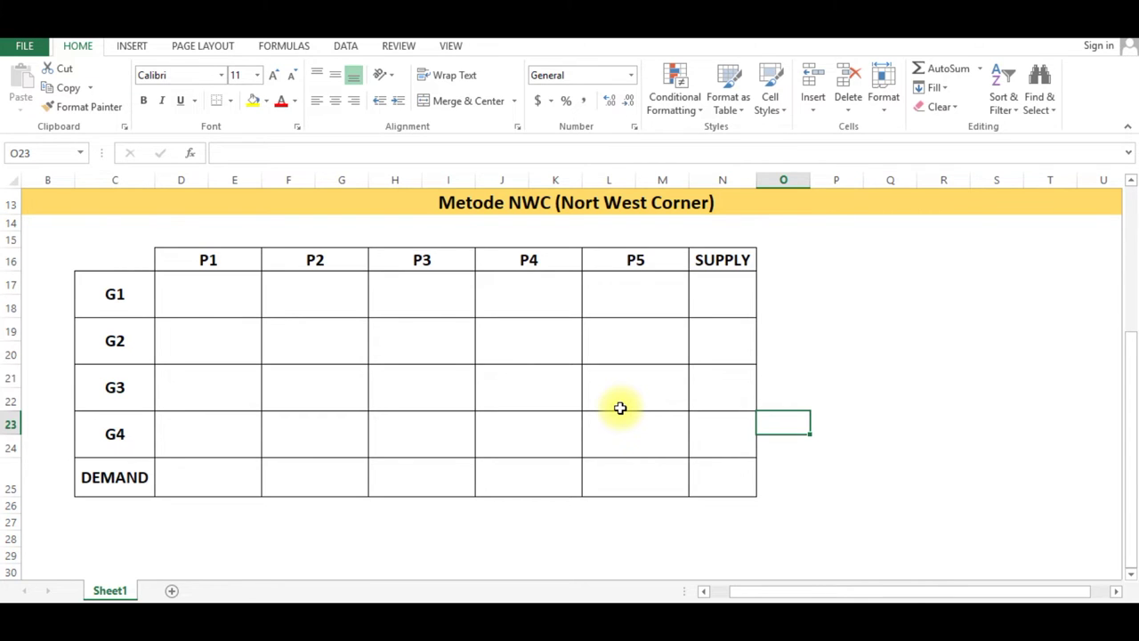
scroll(620, 408, "up", 4)
scroll(484, 475, "down", 1)
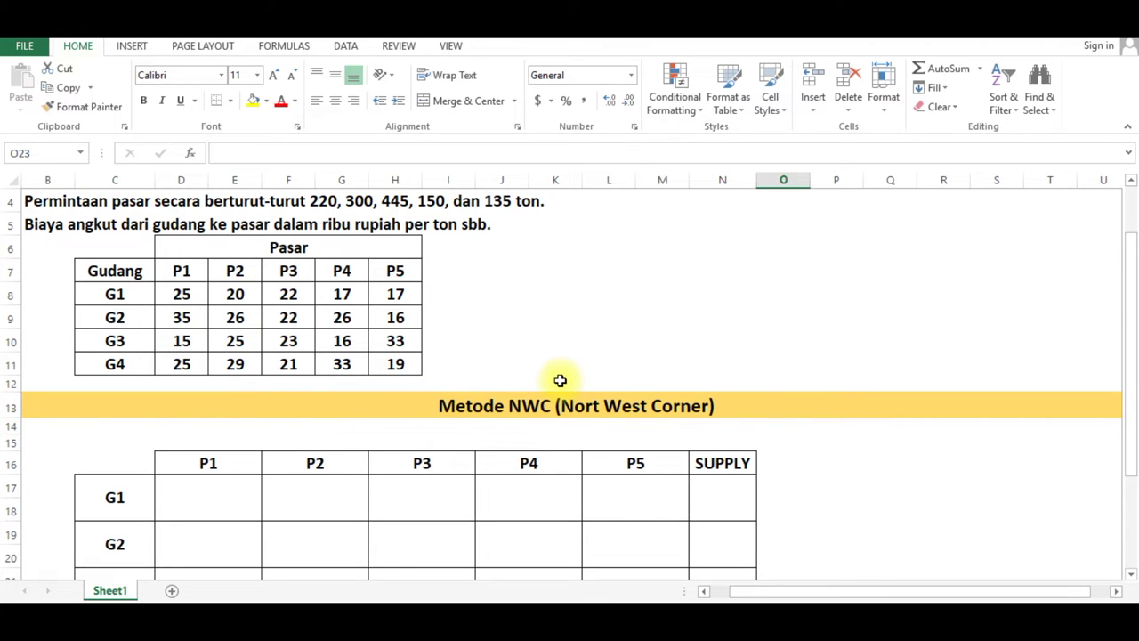
scroll(525, 441, "down", 2)
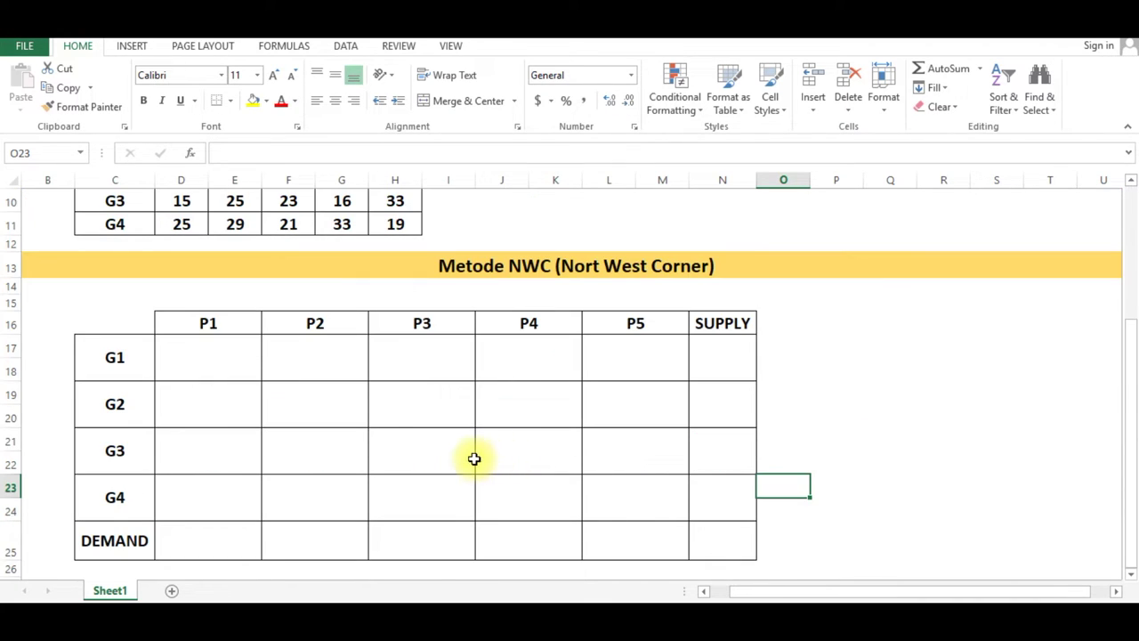
left_click(217, 325)
left_click_drag(216, 326, 656, 321)
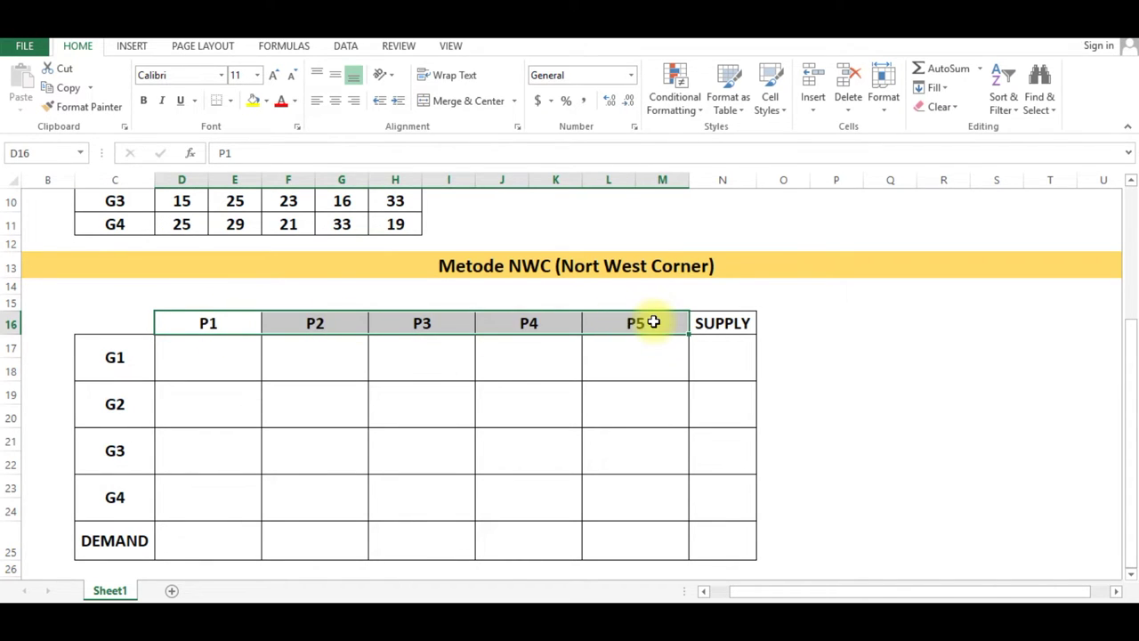
scroll(392, 330, "up", 3)
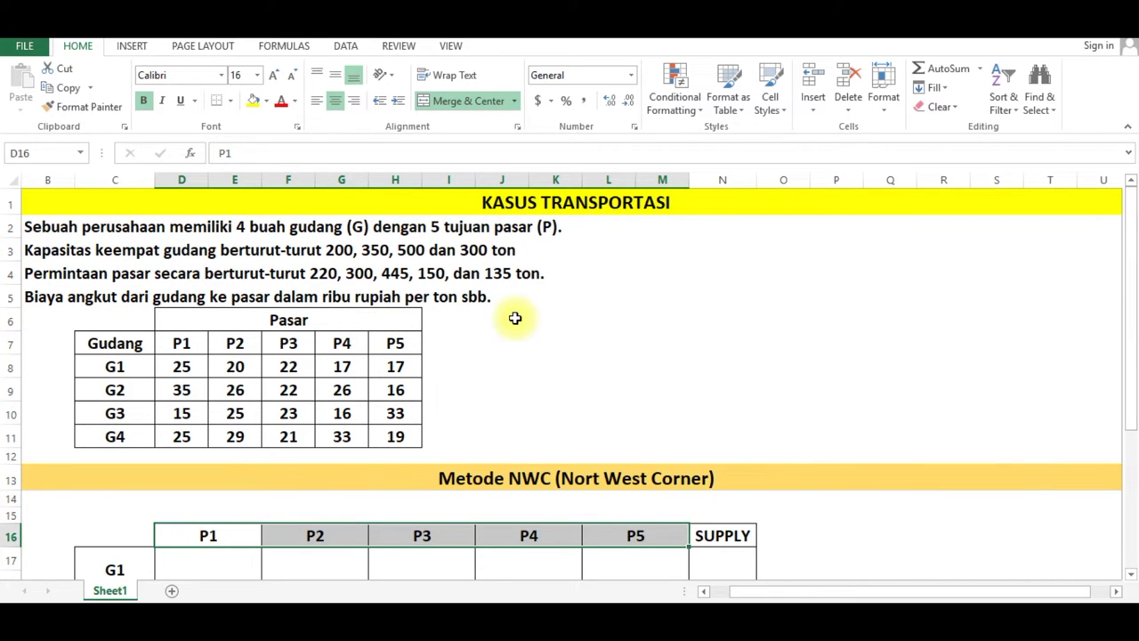
Enter the label "Destination" in cell G15, above the P1 to P5 headings of the NWC table.
left_click(351, 511)
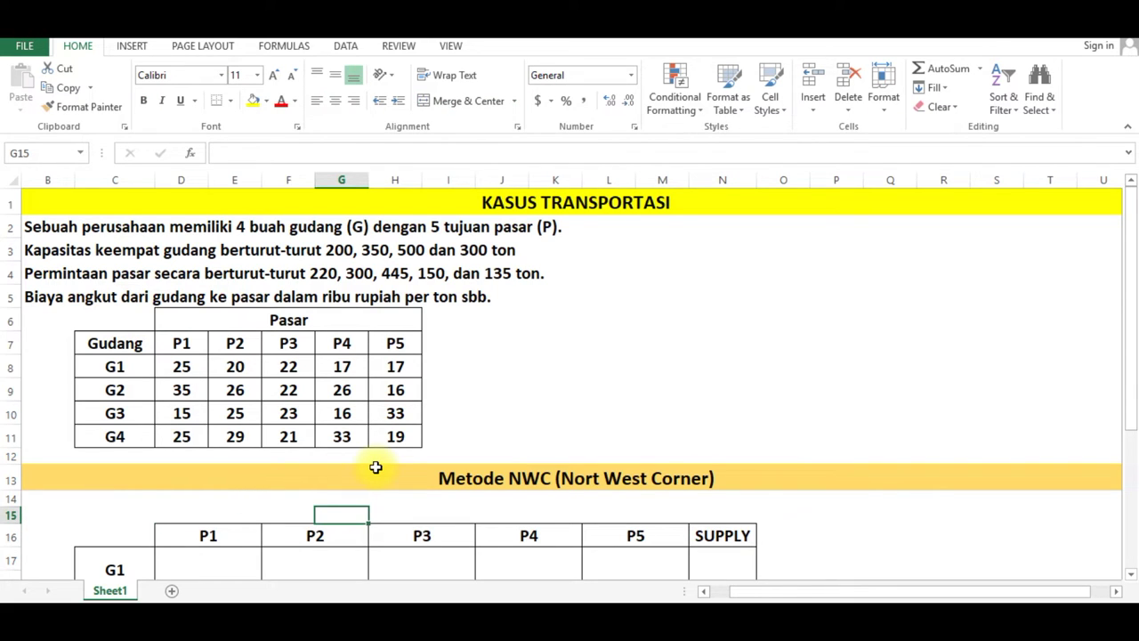
key("Up")
type("Tu")
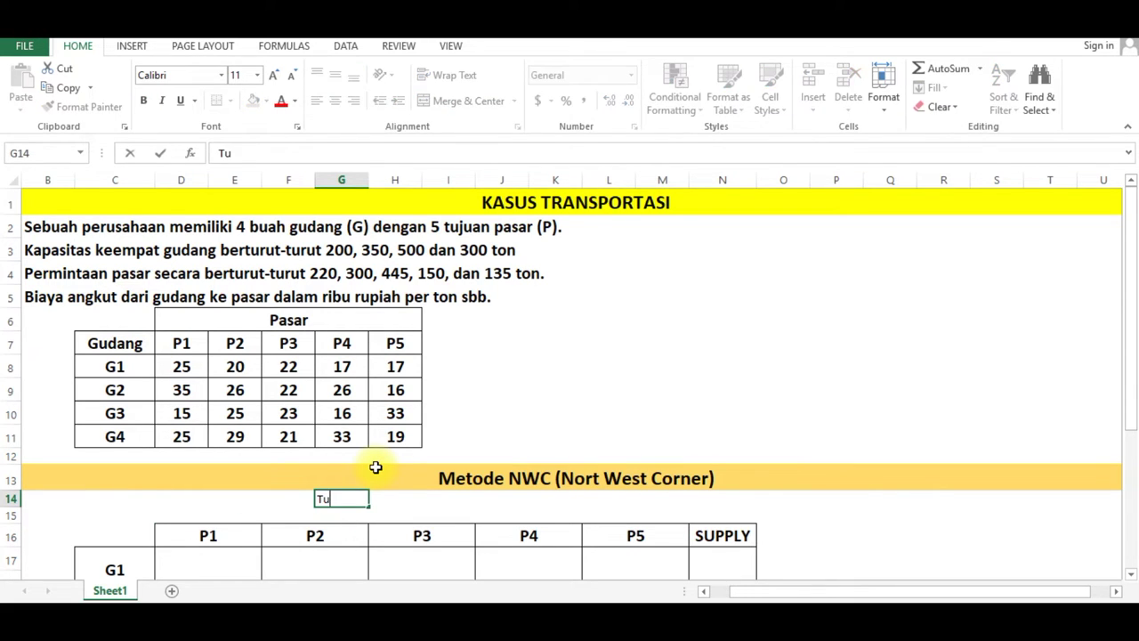
key("BackSpace")
key("BackSpace")
key("Return")
type("Des")
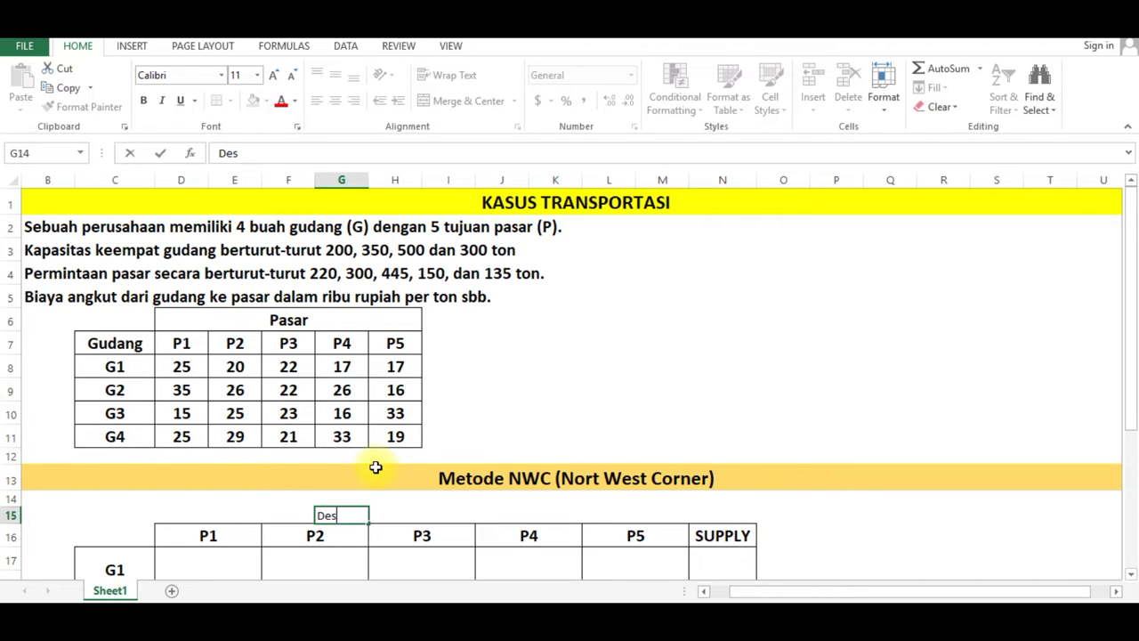
type("tination")
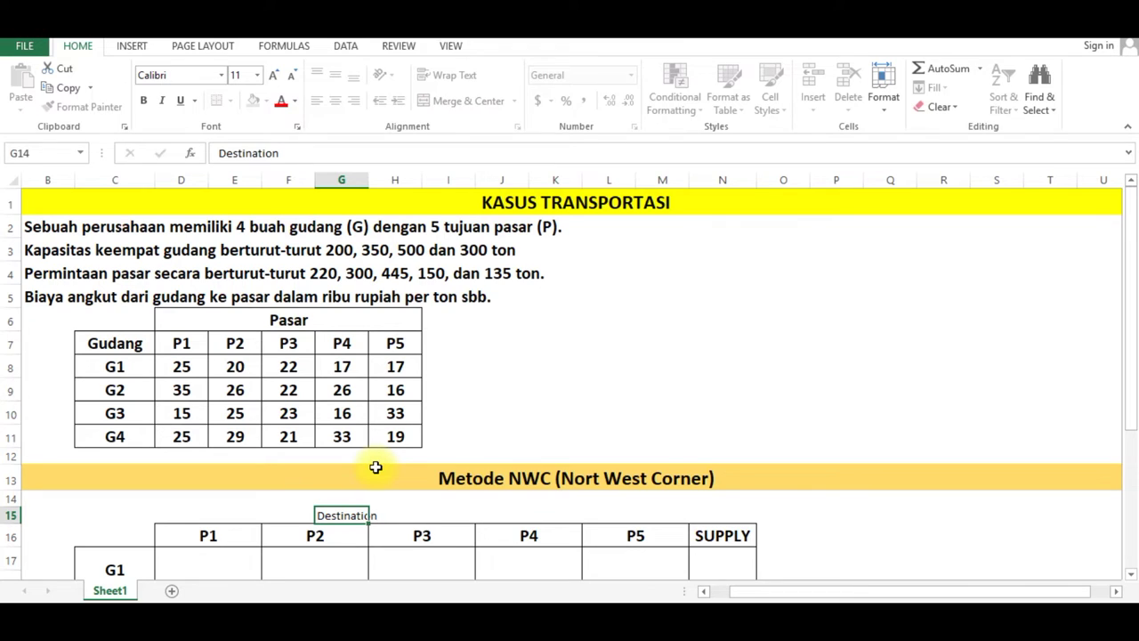
key("Return")
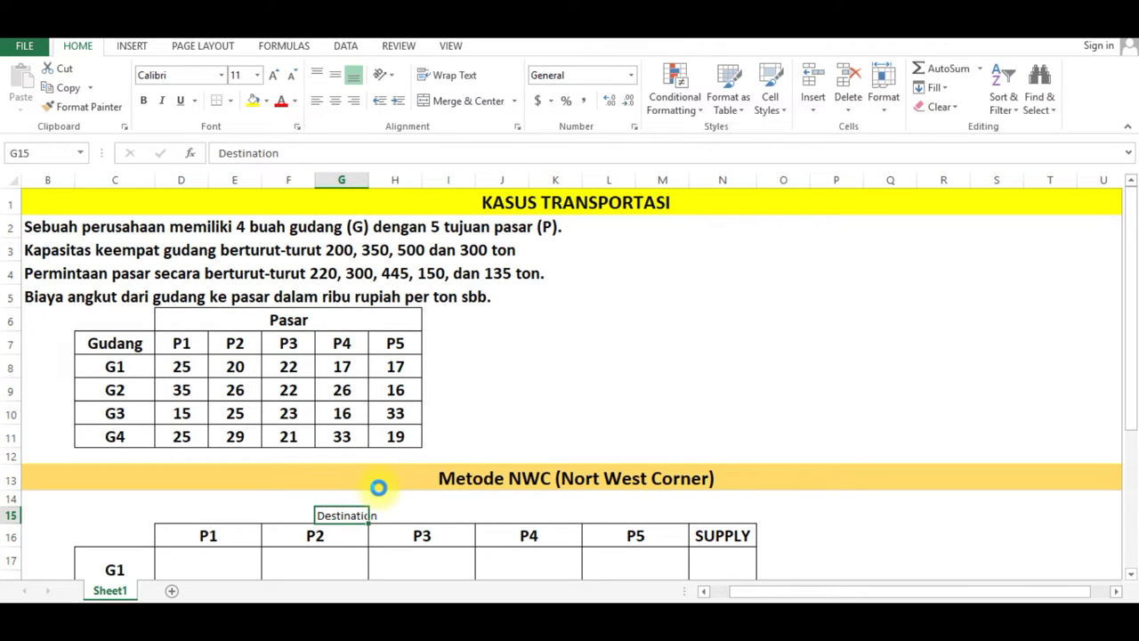
Make the Destination label bold and increase its font size to 16.
key("ctrl+b")
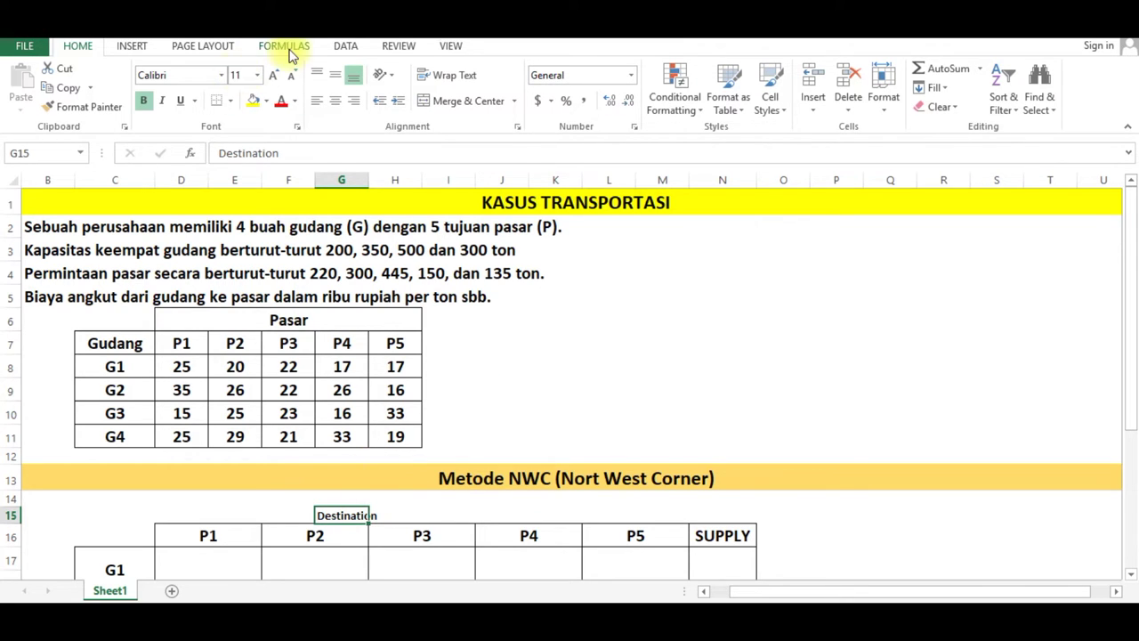
left_click(272, 77)
left_click(272, 77)
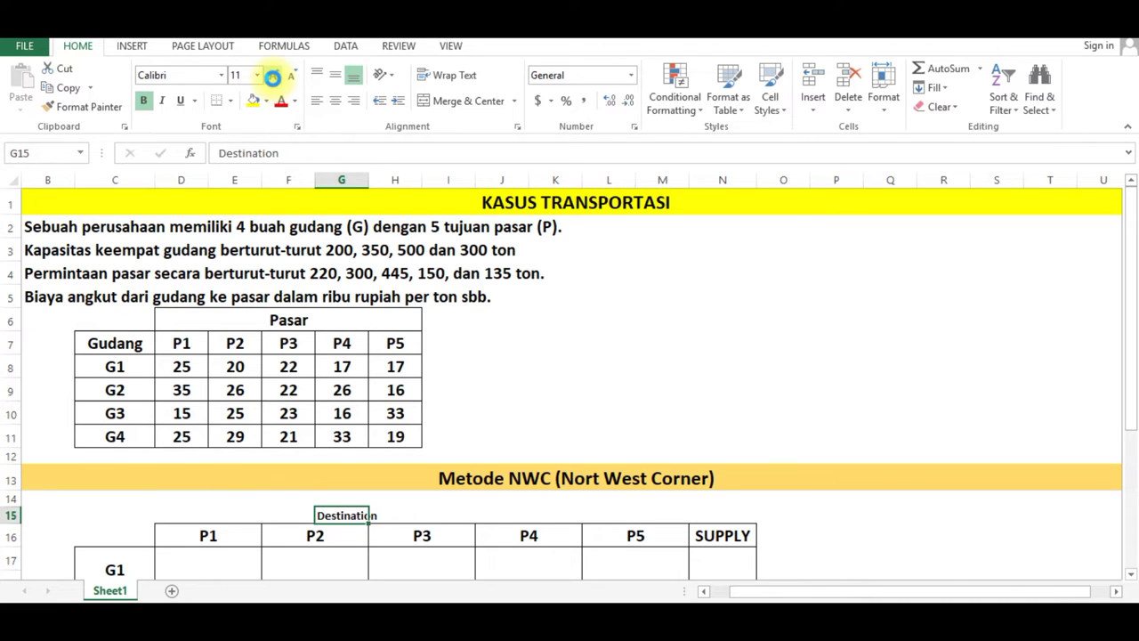
left_click(273, 78)
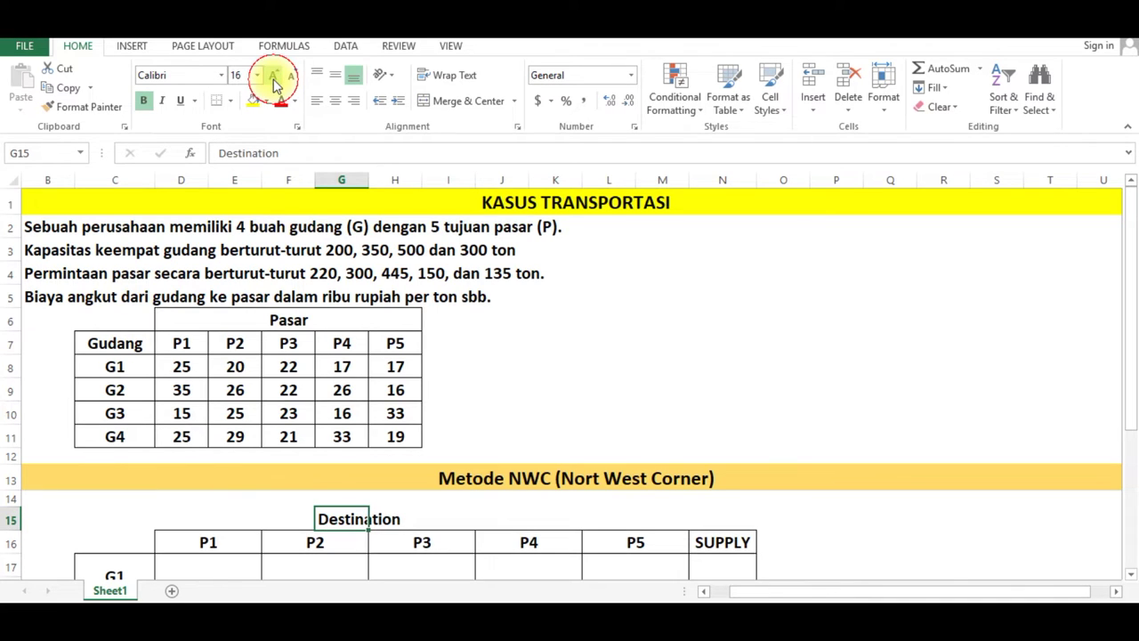
left_click(449, 536)
Enter the label "Source" in cell B19, beside the G1 to G4 rows of the NWC table.
scroll(425, 492, "down", 2)
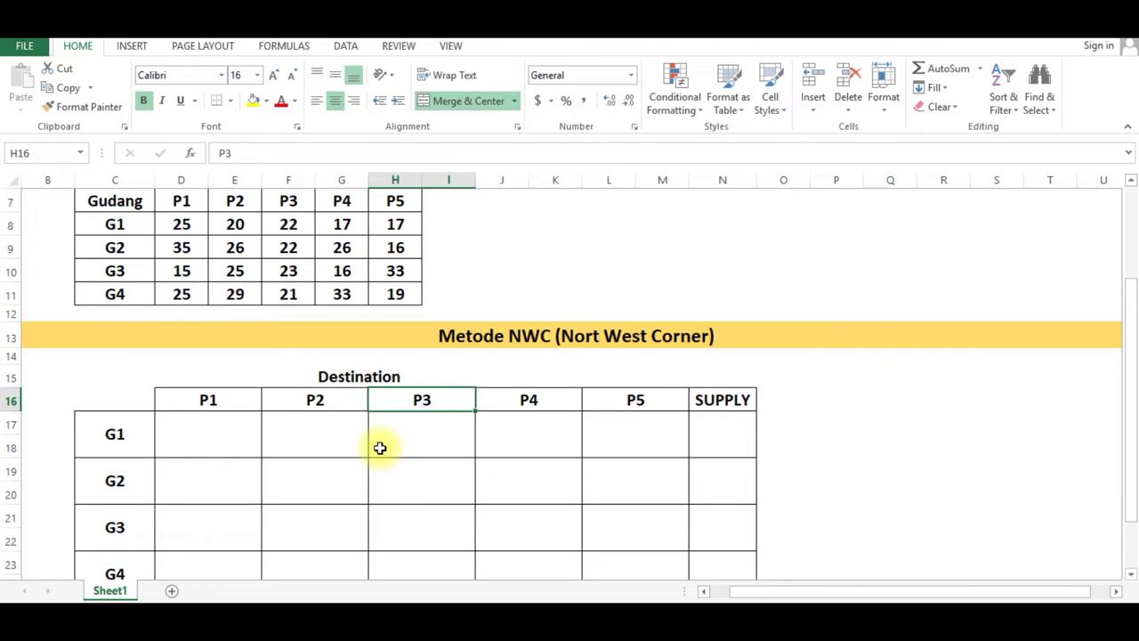
left_click_drag(109, 433, 104, 510)
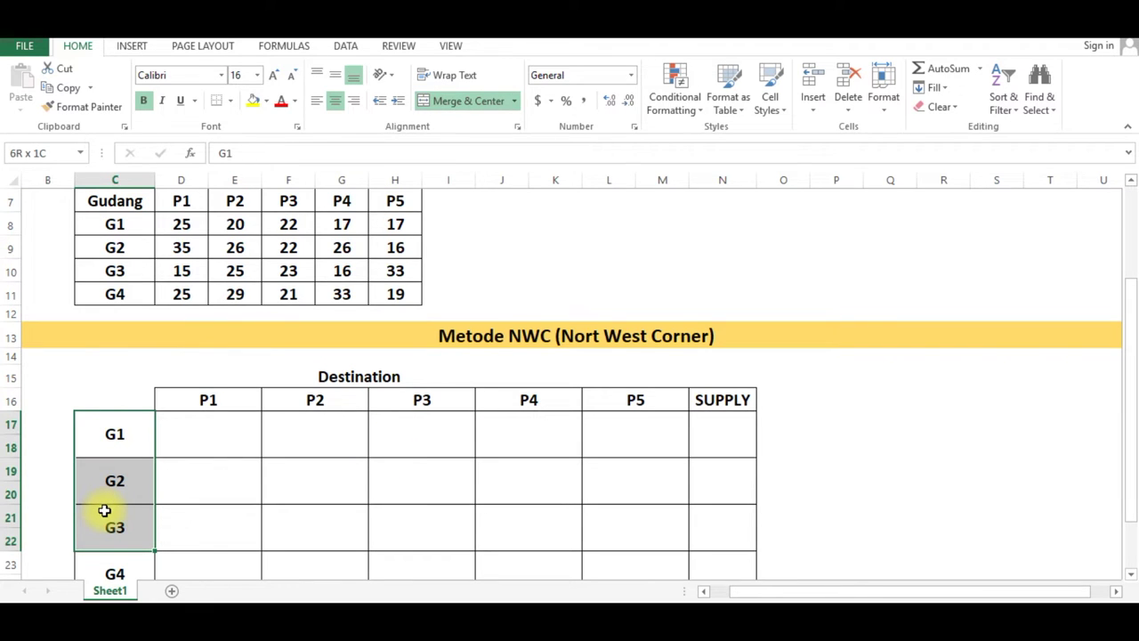
scroll(431, 383, "up", 2)
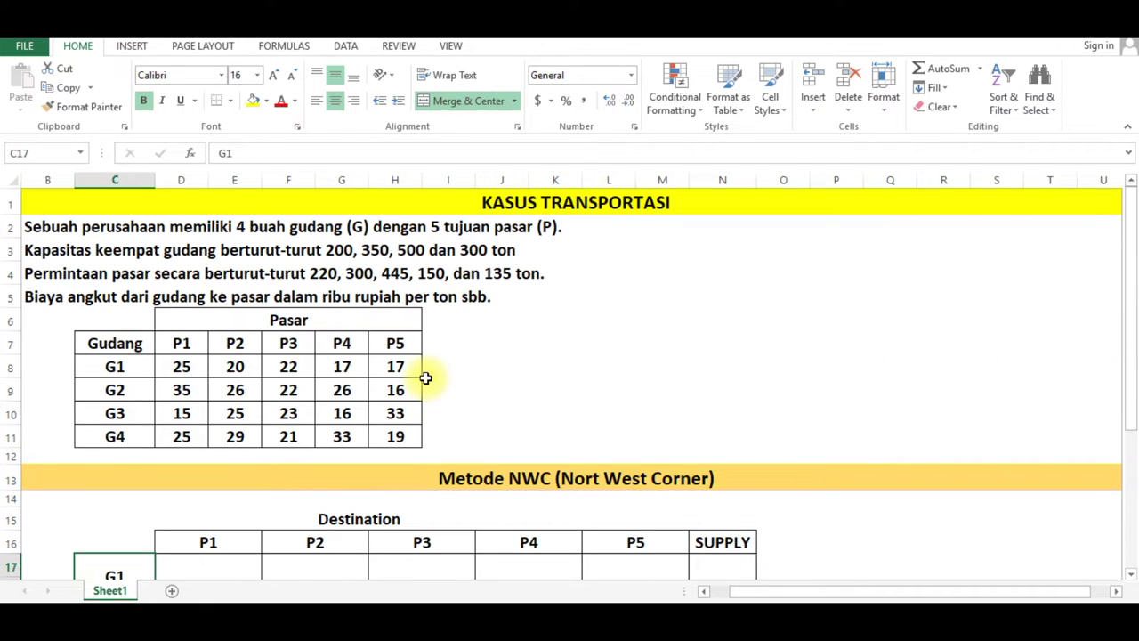
scroll(426, 378, "down", 1)
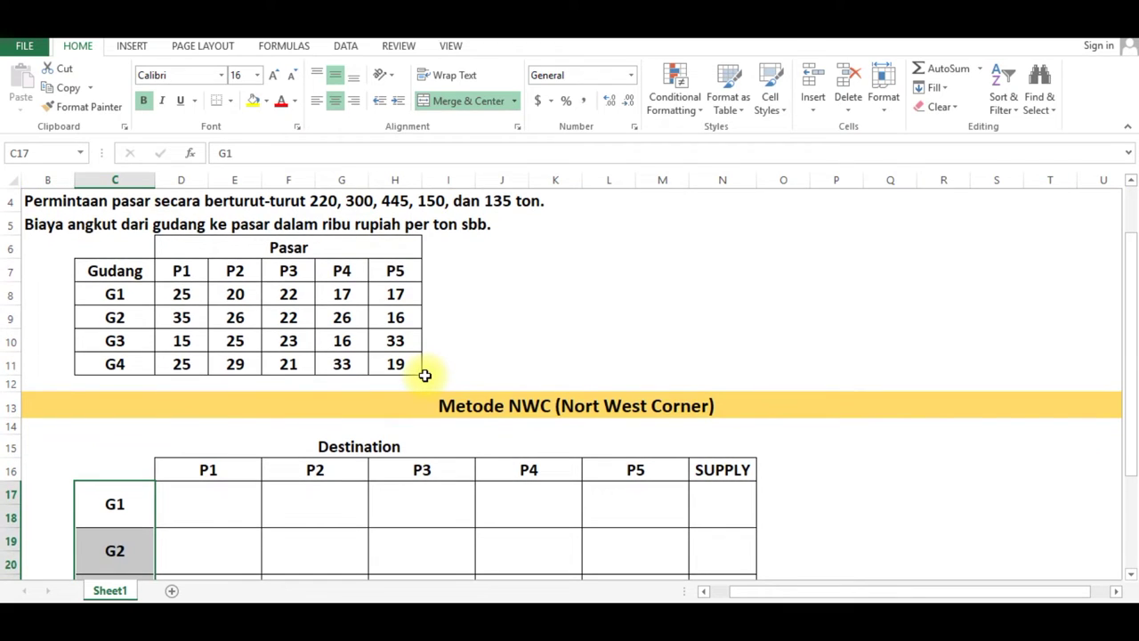
scroll(424, 376, "down", 1)
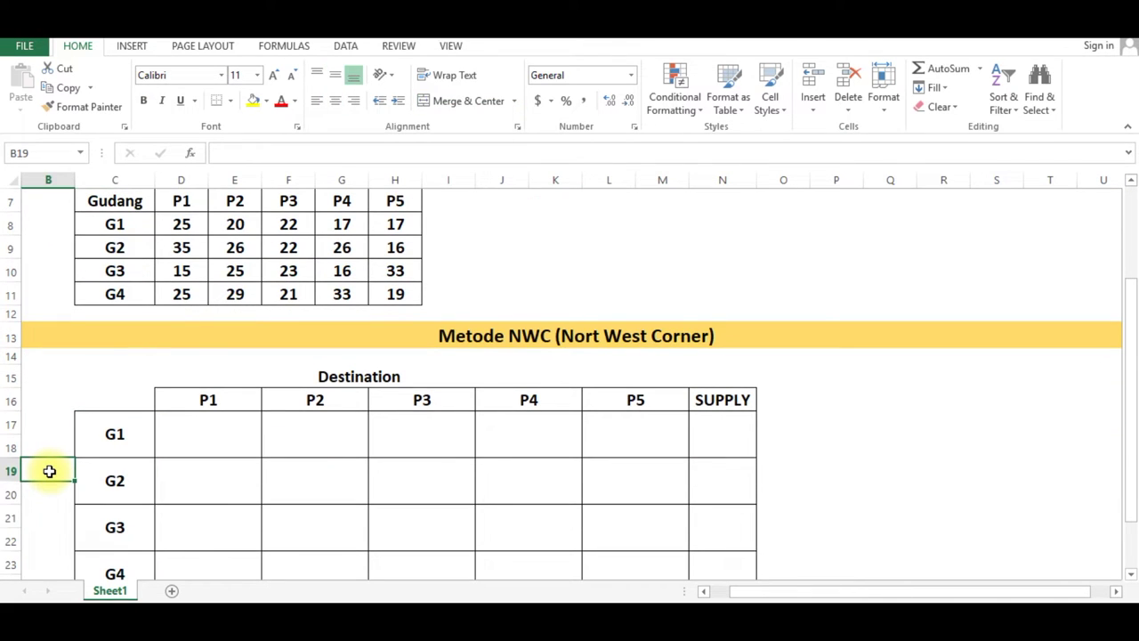
type("SOurce")
key("Return")
Make the Source label bold and increase its font size to 16.
left_click(49, 471)
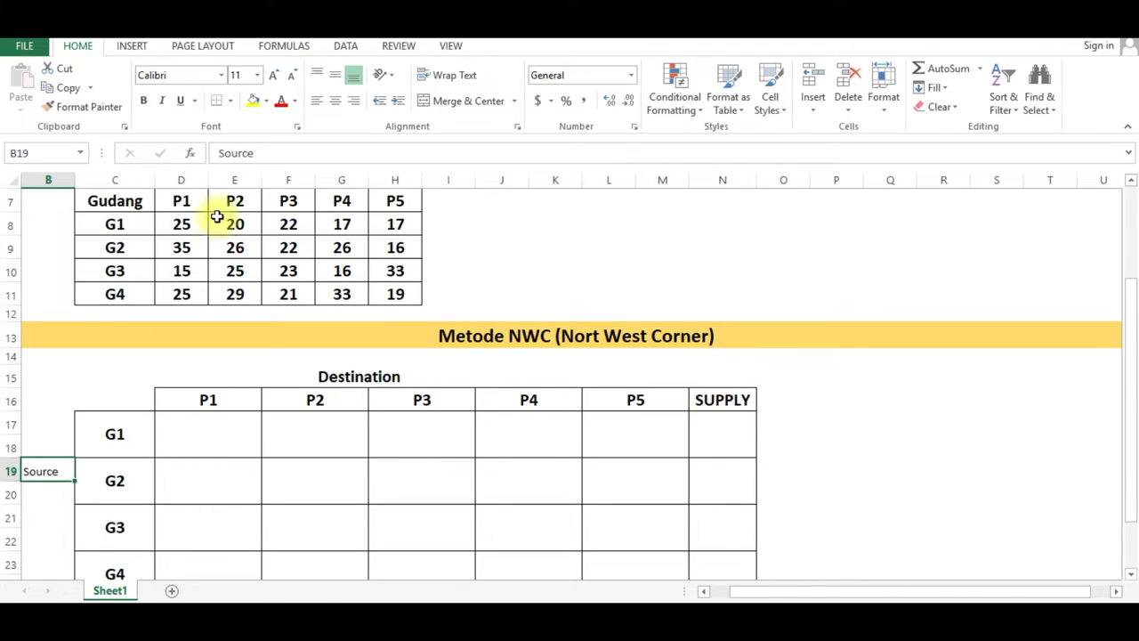
key("ctrl+b")
left_click(273, 75)
left_click(273, 75)
left_click(273, 74)
left_click(495, 442)
Compare the P1 to P5 destination headings and G1 to G4 source rows of the NWC table with the case's cost table.
scroll(272, 424, "down", 1)
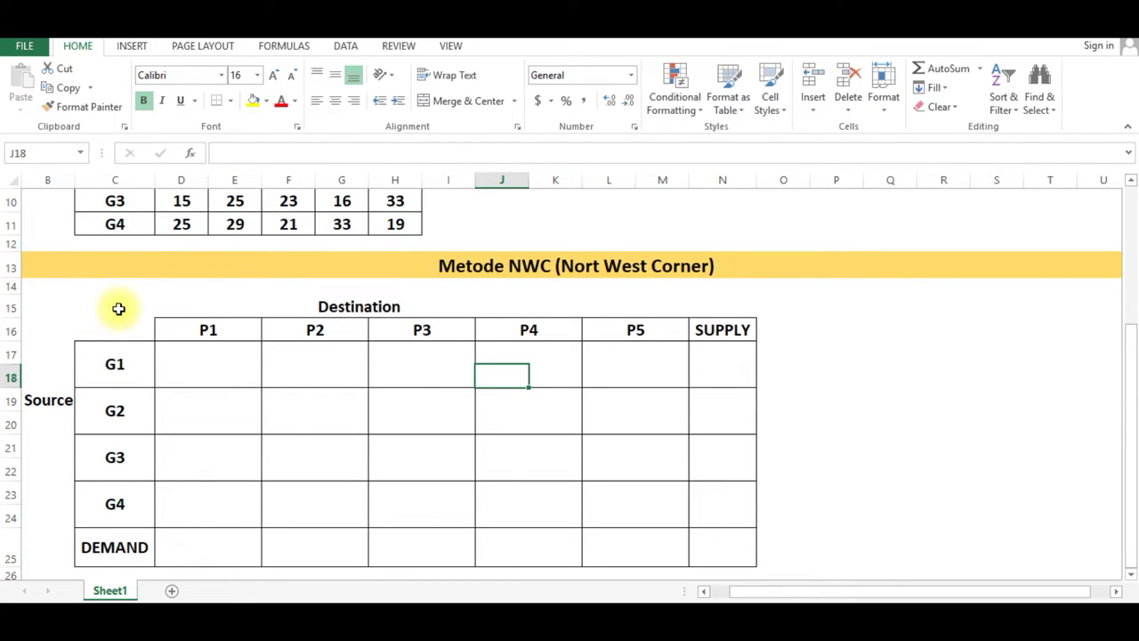
left_click_drag(118, 309, 377, 327)
left_click_drag(203, 327, 294, 322)
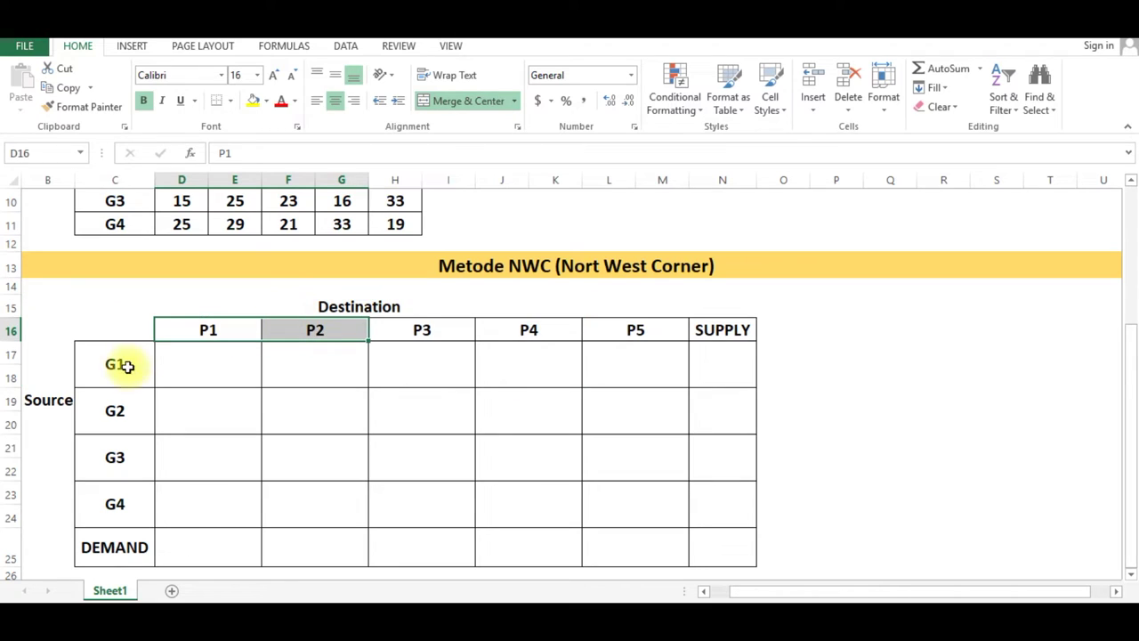
left_click_drag(101, 361, 103, 504)
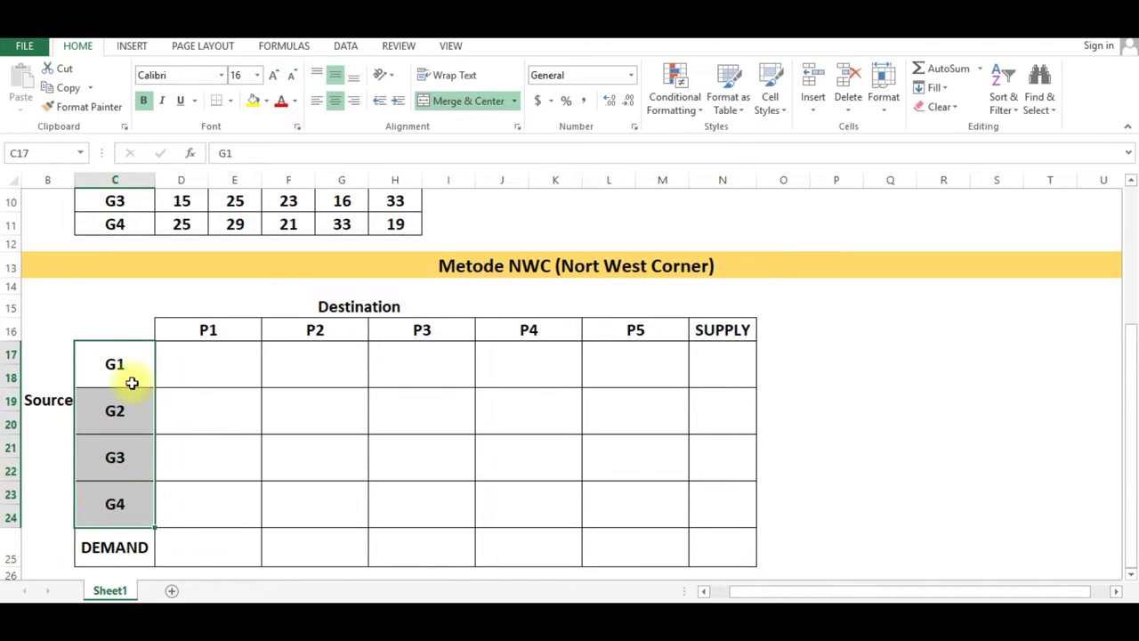
scroll(285, 290, "up", 3)
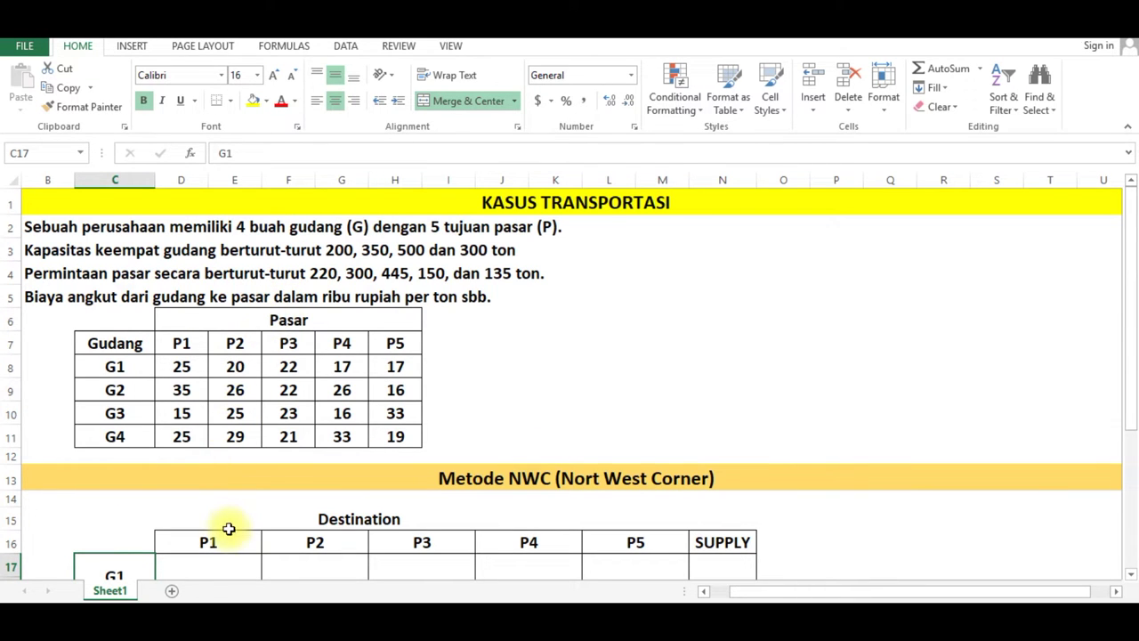
left_click(230, 541)
left_click_drag(357, 535, 644, 516)
scroll(279, 364, "down", 1)
scroll(279, 366, "up", 1)
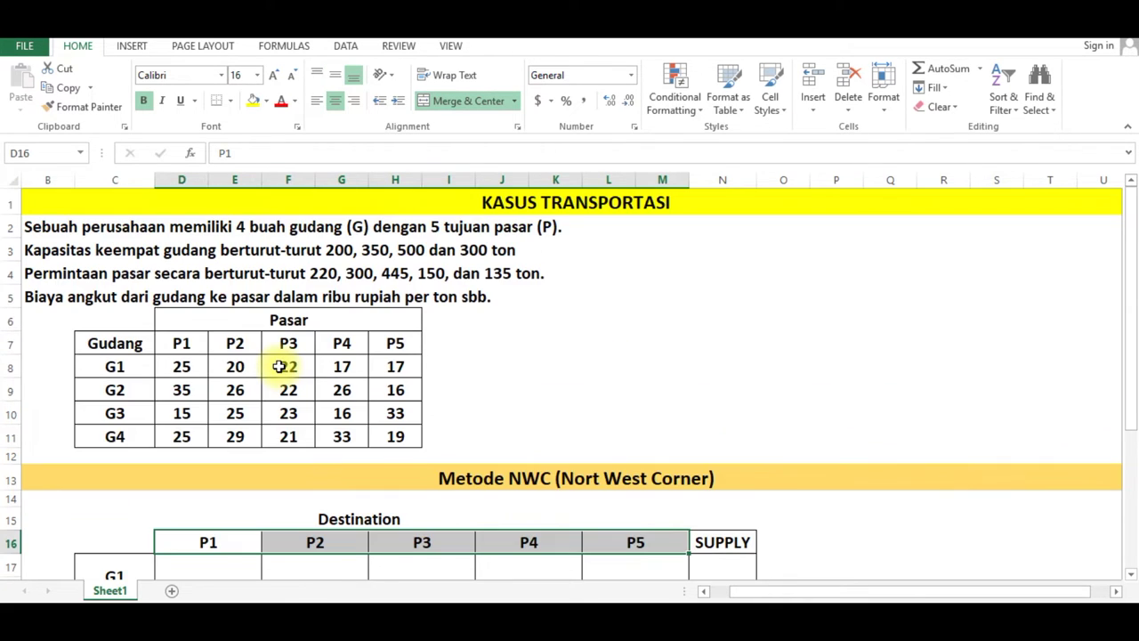
scroll(152, 427, "down", 3)
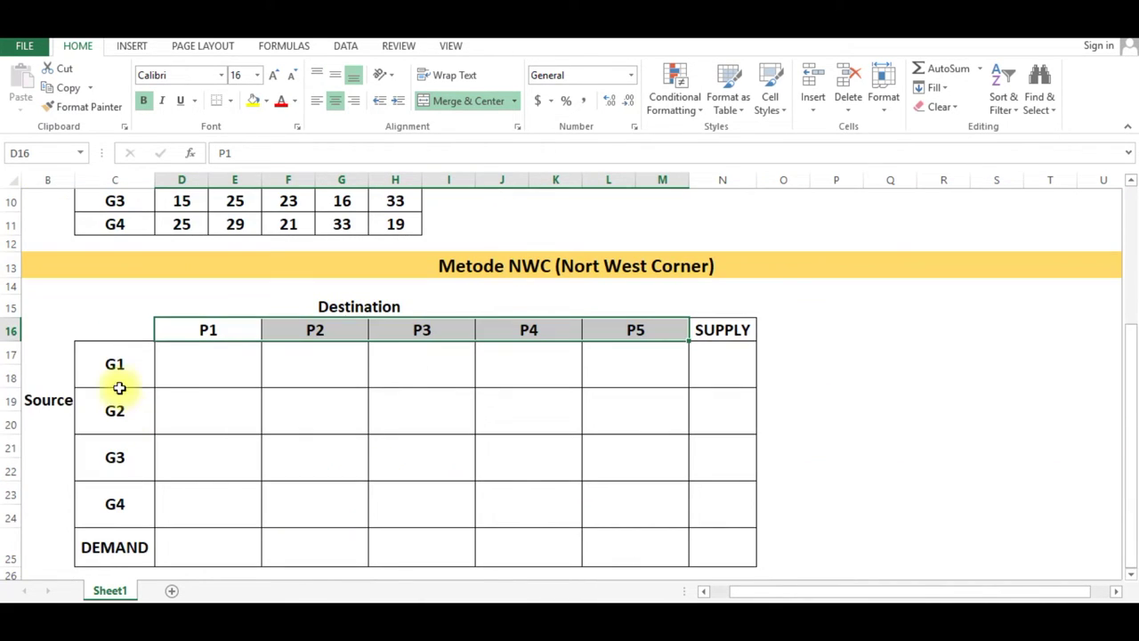
left_click(115, 364)
left_click_drag(115, 412, 119, 484)
Look up the warehouse capacities in the case text and enter 200 as the supply of G1 in cell N17.
scroll(287, 343, "up", 3)
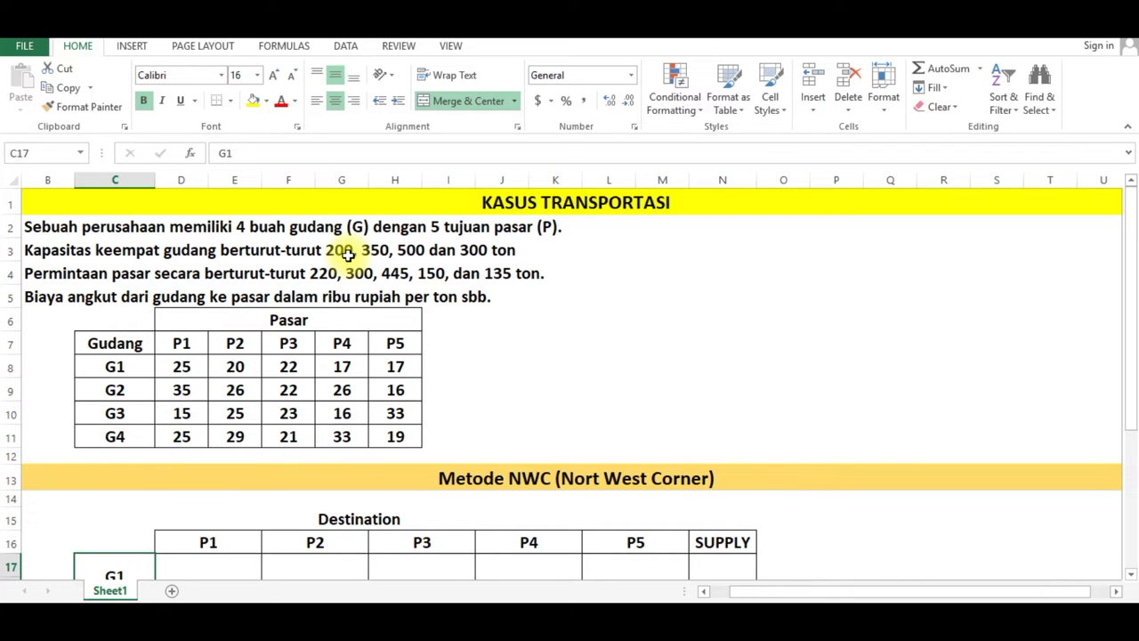
scroll(712, 410, "down", 2)
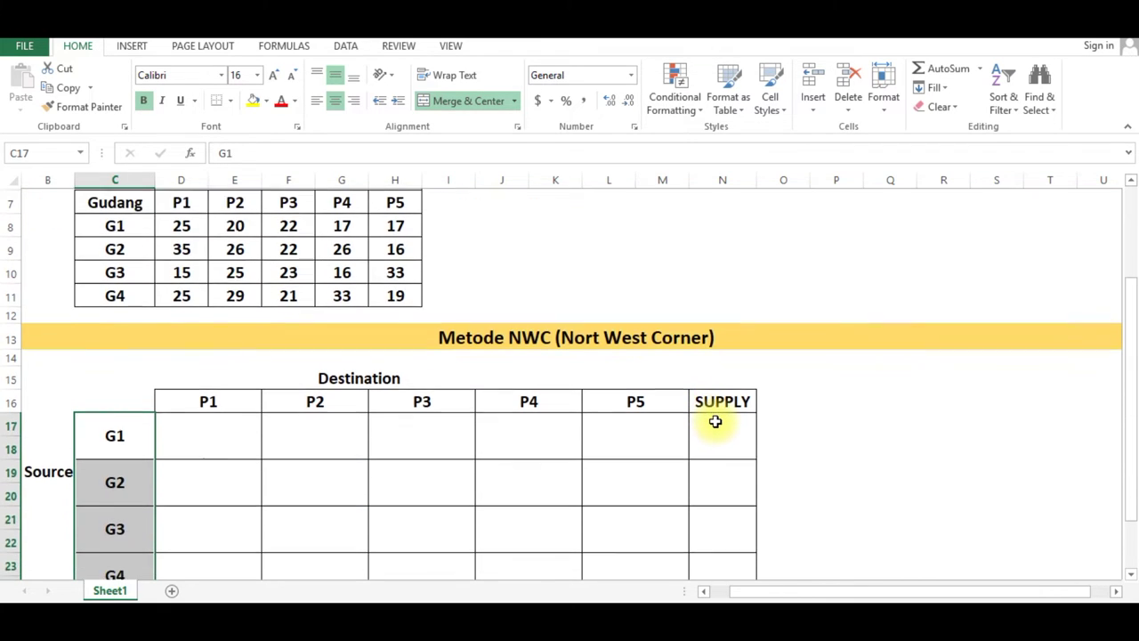
left_click(716, 422)
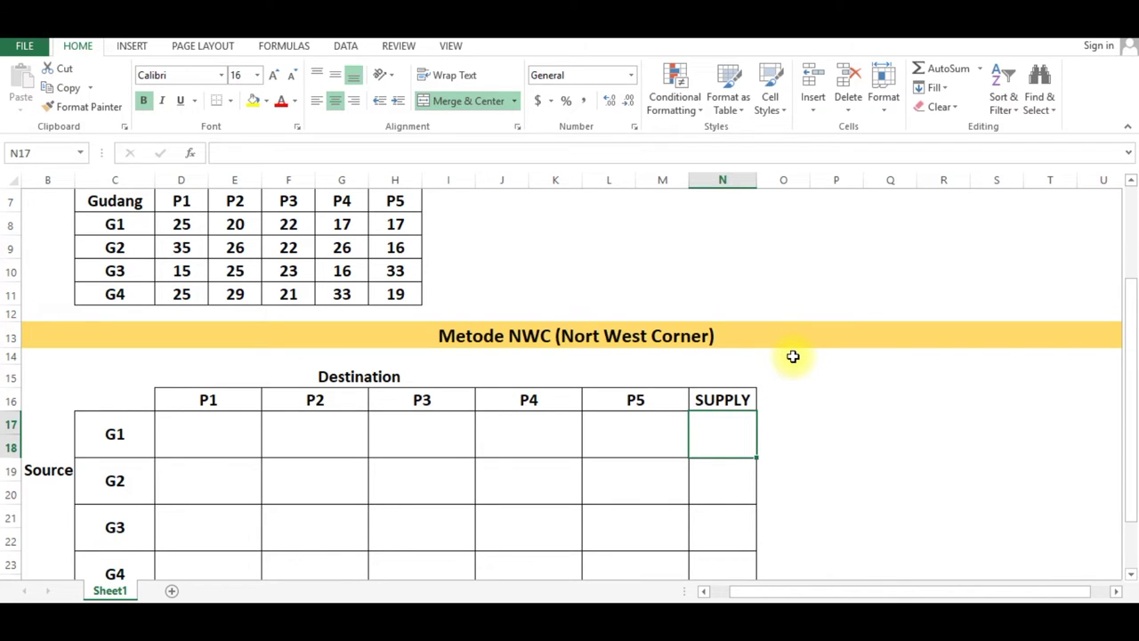
scroll(783, 354, "up", 2)
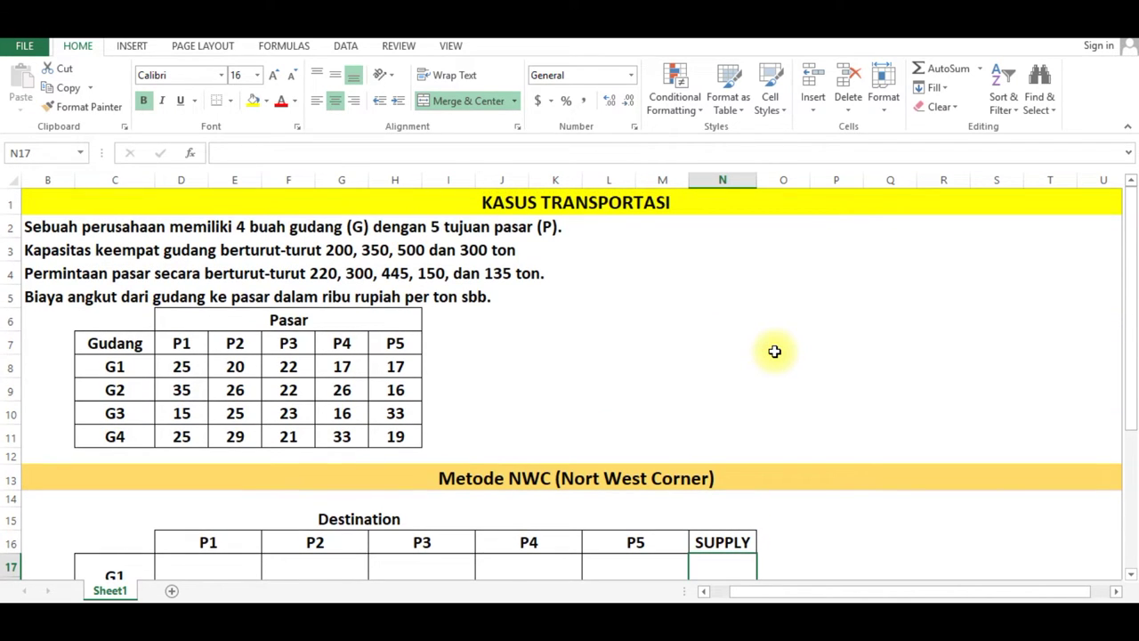
scroll(775, 352, "down", 1)
scroll(774, 352, "up", 1)
scroll(774, 352, "down", 1)
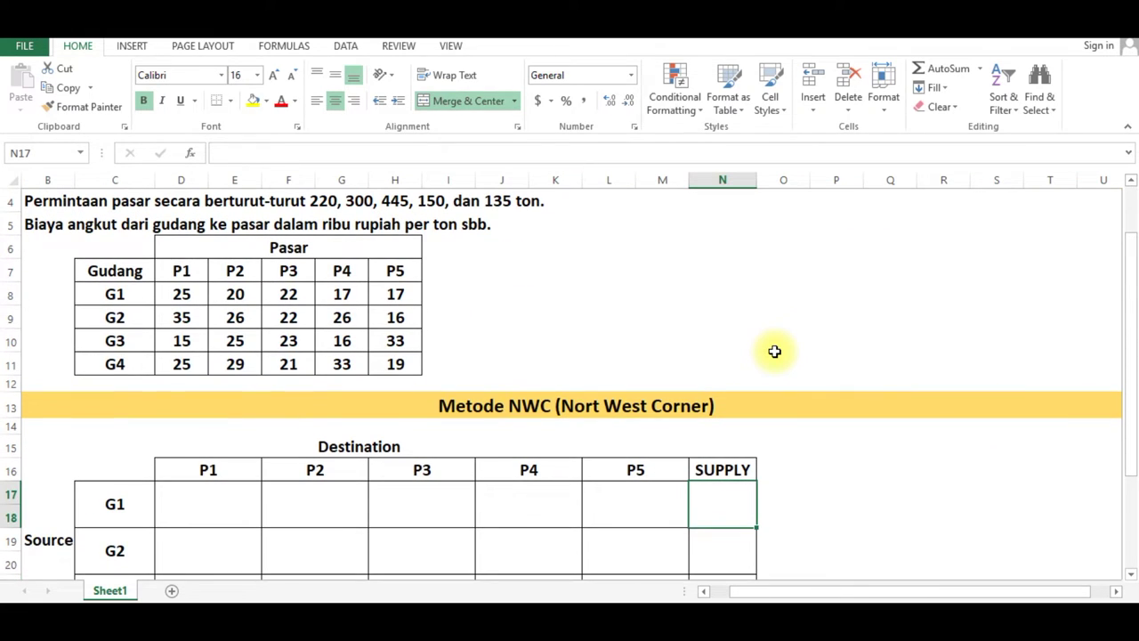
type("200")
key("Return")
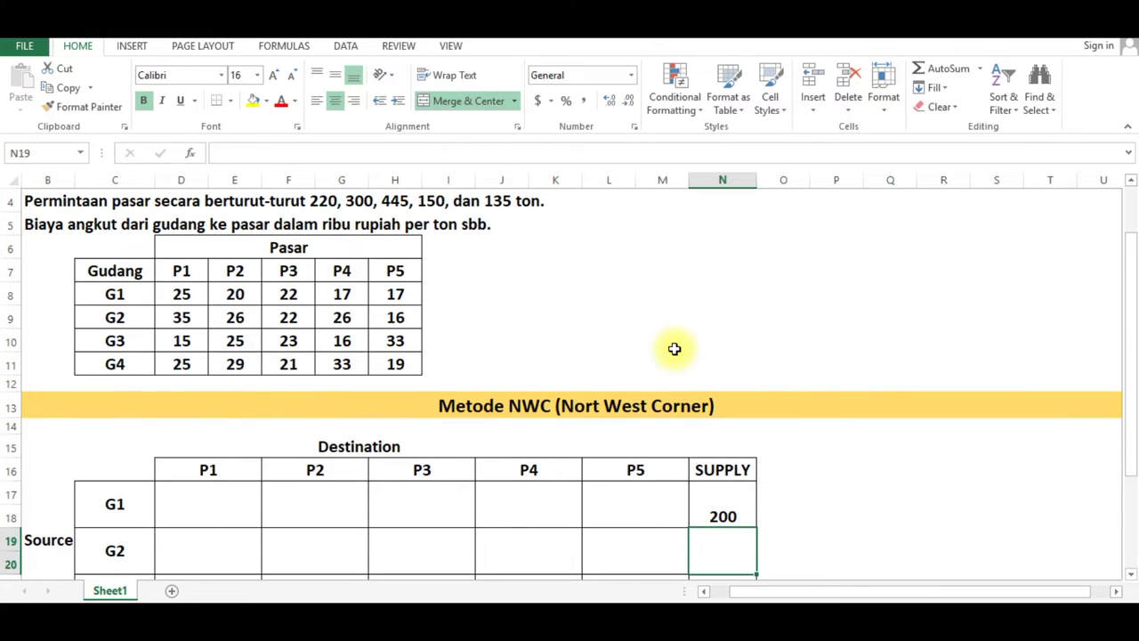
Enter the warehouse capacities 350 as the supply of G2 in cell N19 and 500 as the supply of G3 in N21.
scroll(675, 349, "up", 1)
scroll(963, 358, "down", 1)
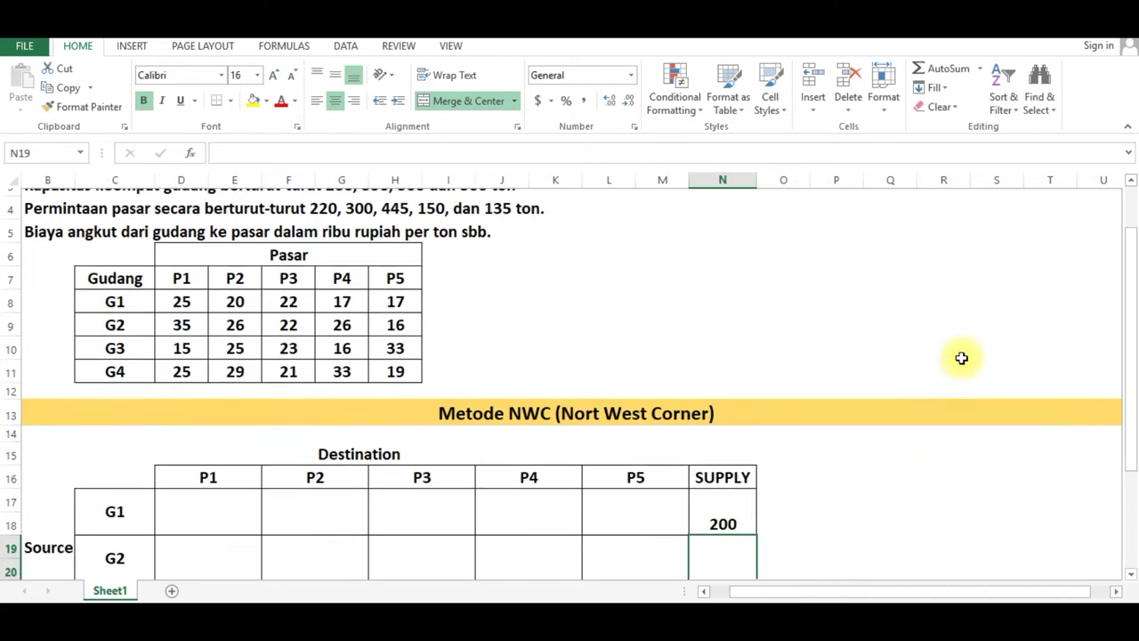
type("350")
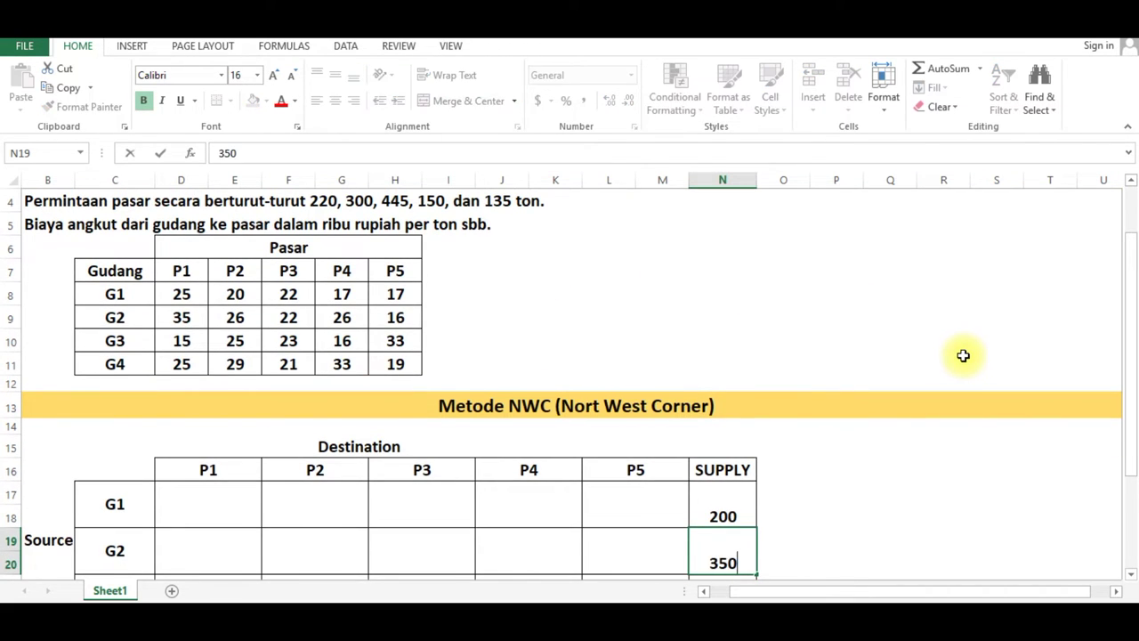
key("Return")
scroll(617, 300, "up", 2)
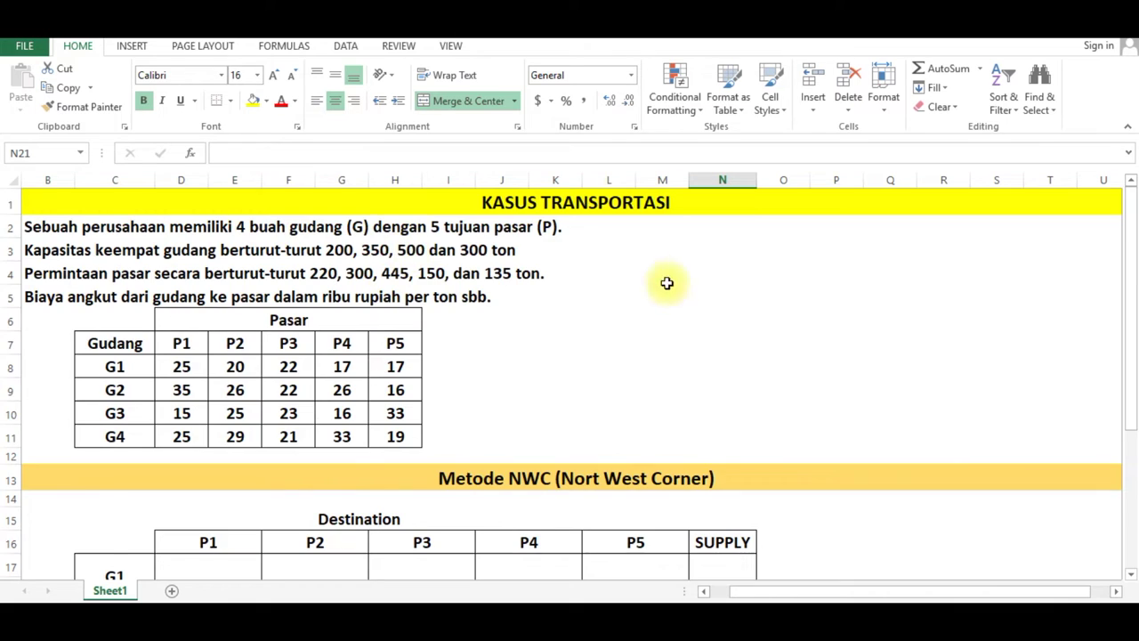
scroll(667, 284, "down", 3)
type("500")
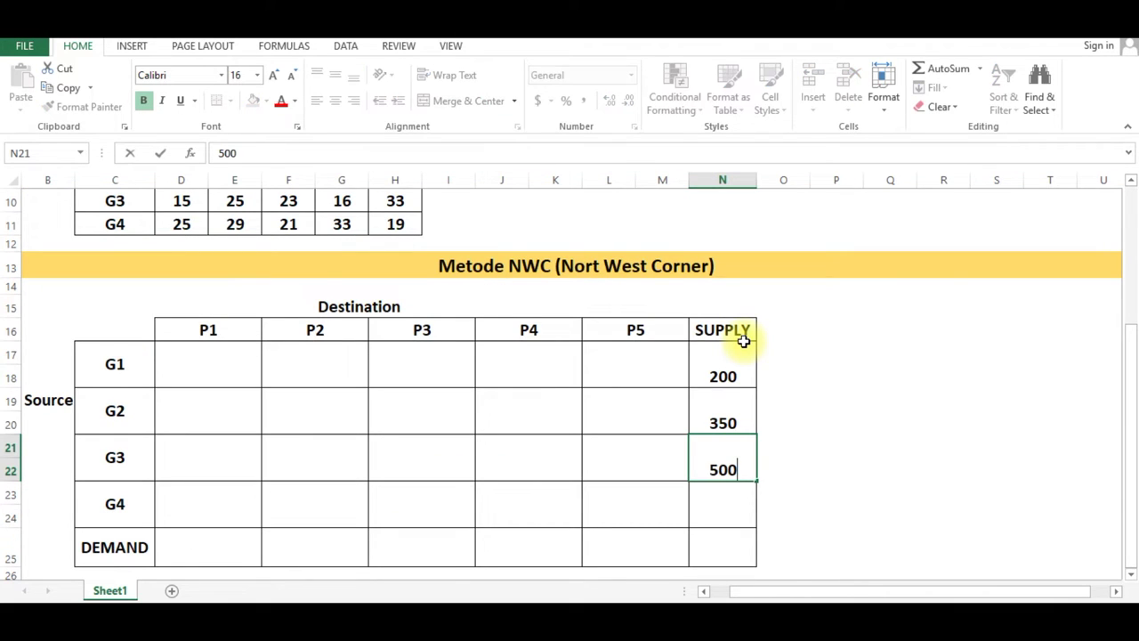
key("Return")
Look up the fourth warehouse capacity in the case text and enter 300 as the supply of G4 in cell N23.
scroll(445, 222, "up", 3)
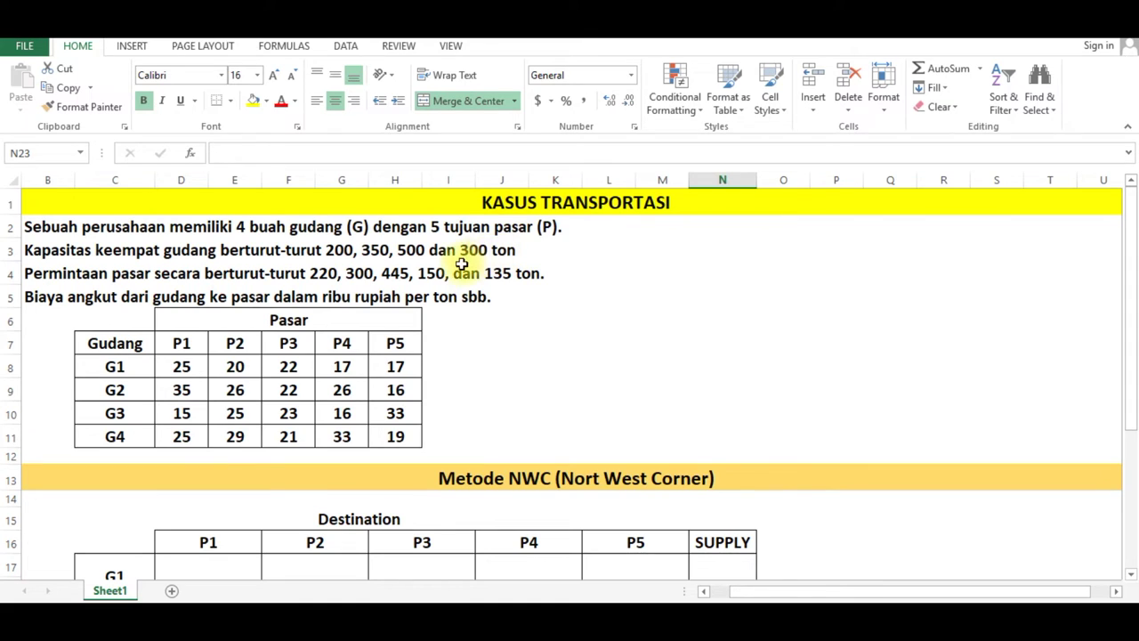
scroll(687, 338, "down", 4)
type("300")
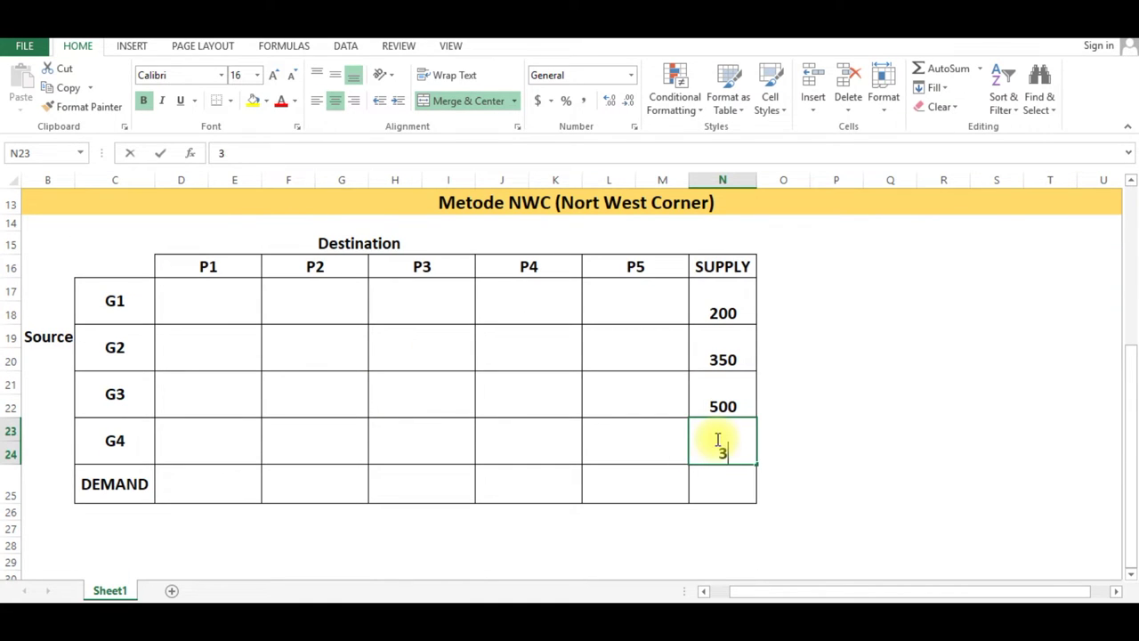
key("Return")
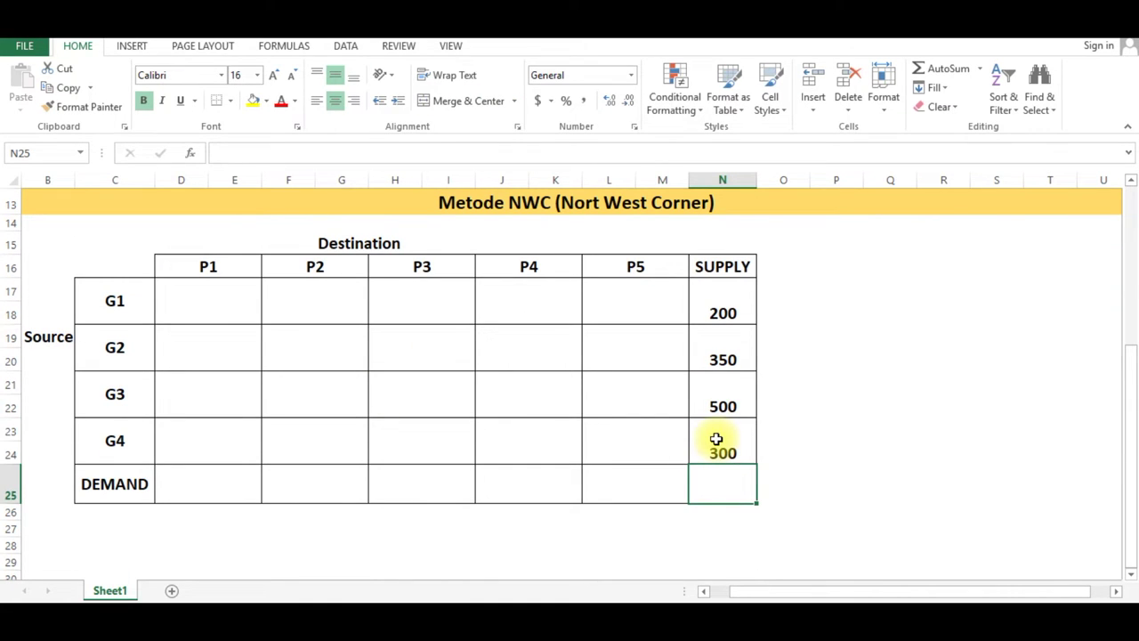
Look up the market demands in the case text and enter 220 as the demand of P1 in cell D25.
left_click(105, 481)
scroll(246, 399, "up", 4)
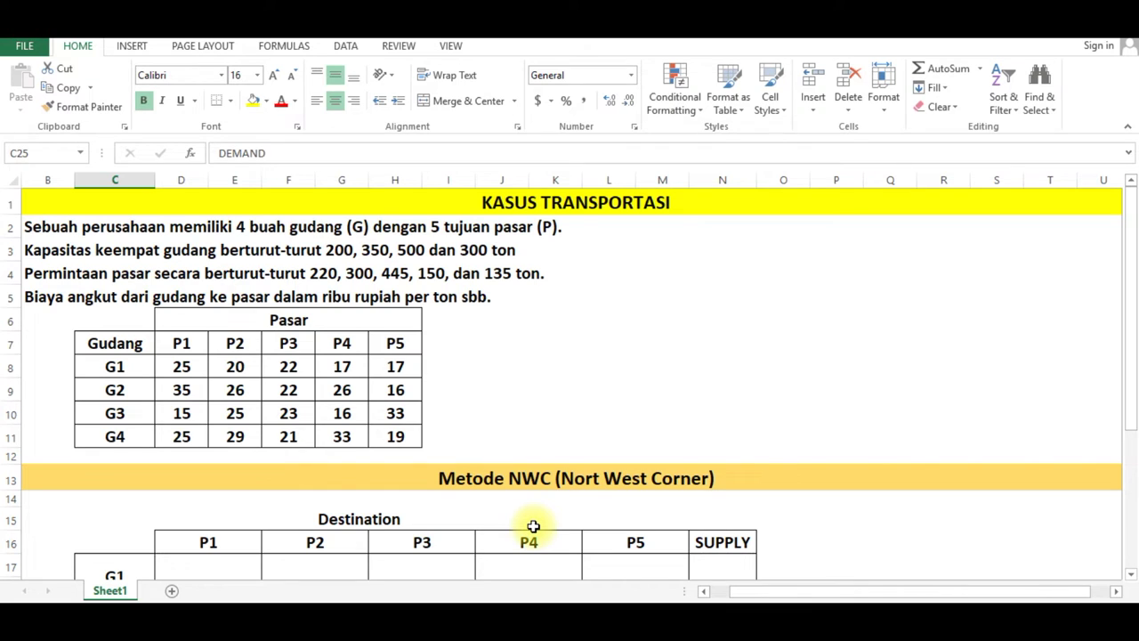
scroll(533, 526, "down", 2)
scroll(267, 445, "down", 1)
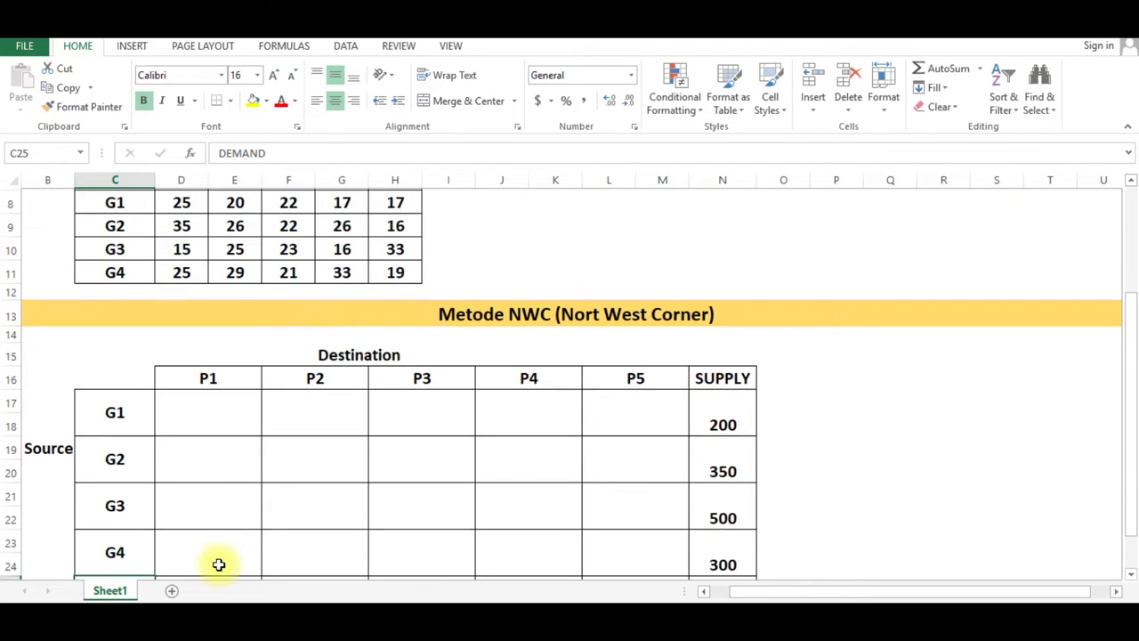
left_click(210, 546)
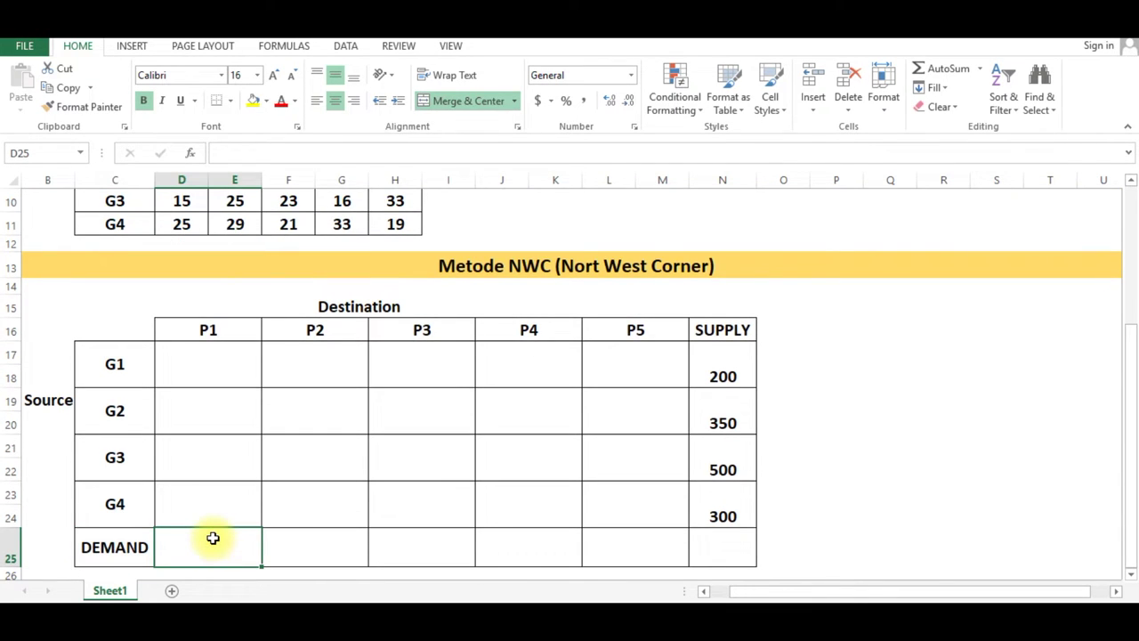
type("222")
key("BackSpace")
type("0")
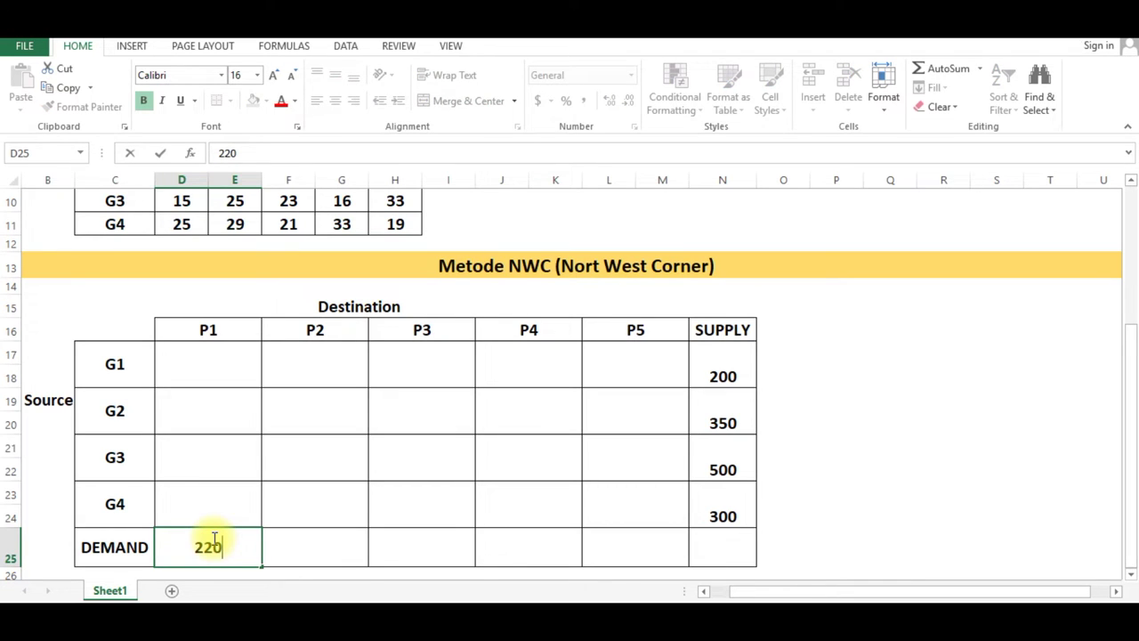
key("Tab")
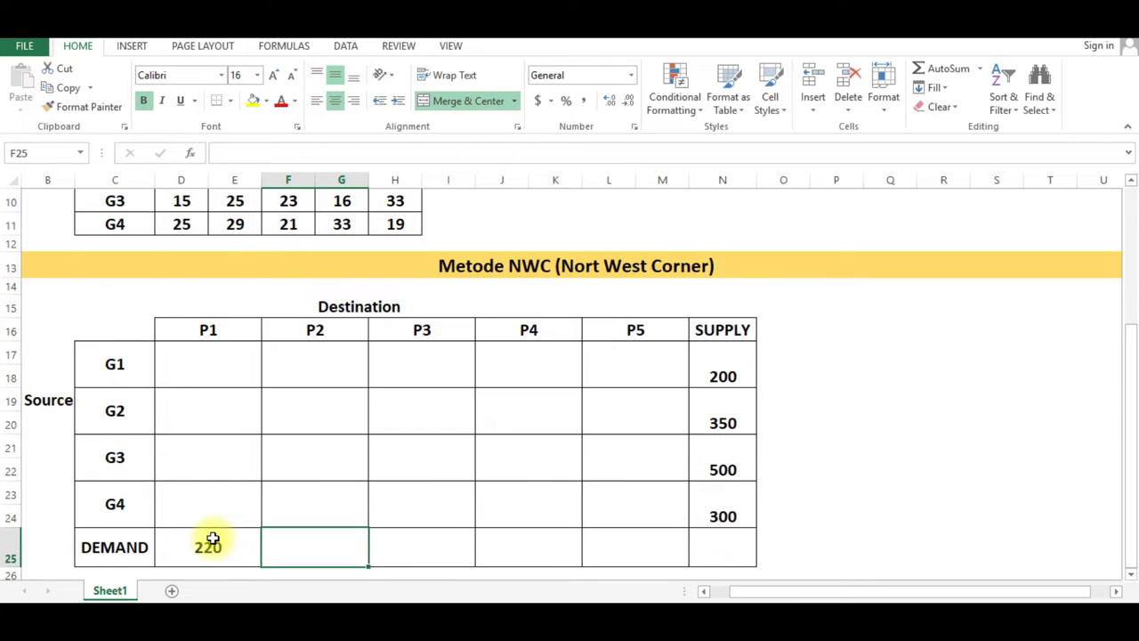
Enter the market demands 300 for P2 in cell F25 and 445 for P3 in cell H25 of the DEMAND row.
scroll(336, 466, "up", 2)
scroll(335, 466, "down", 3)
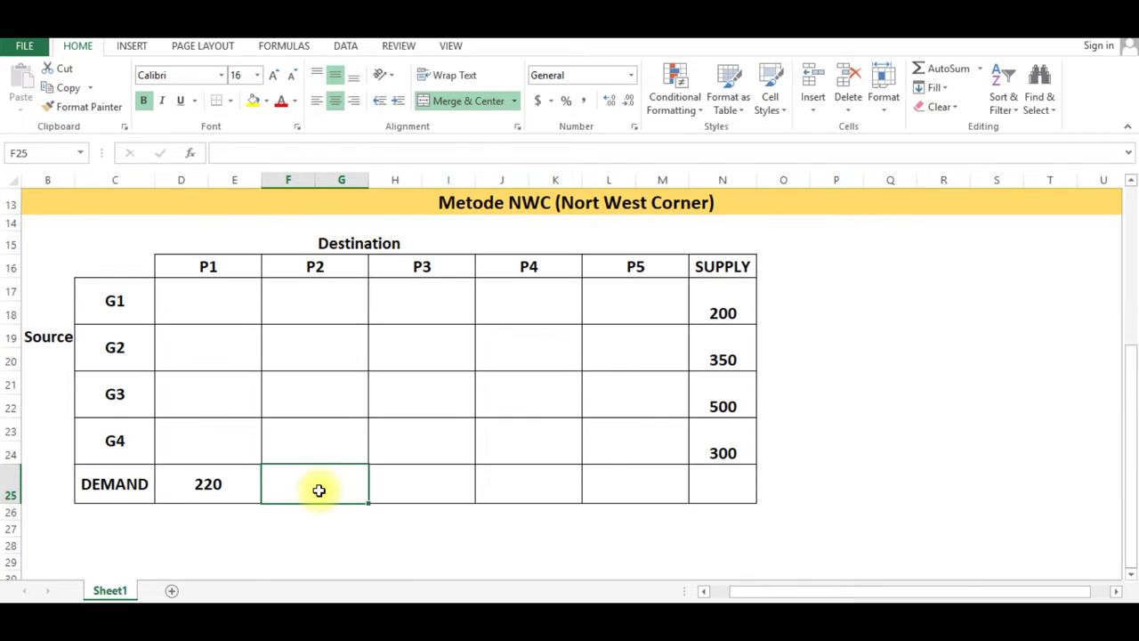
type("300")
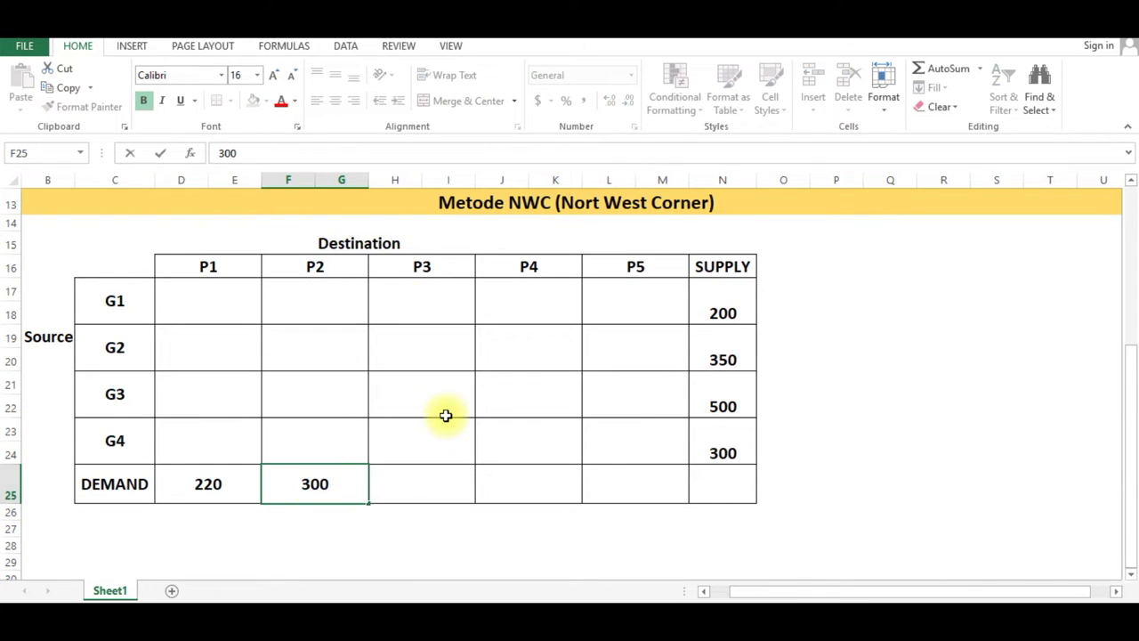
scroll(445, 415, "up", 4)
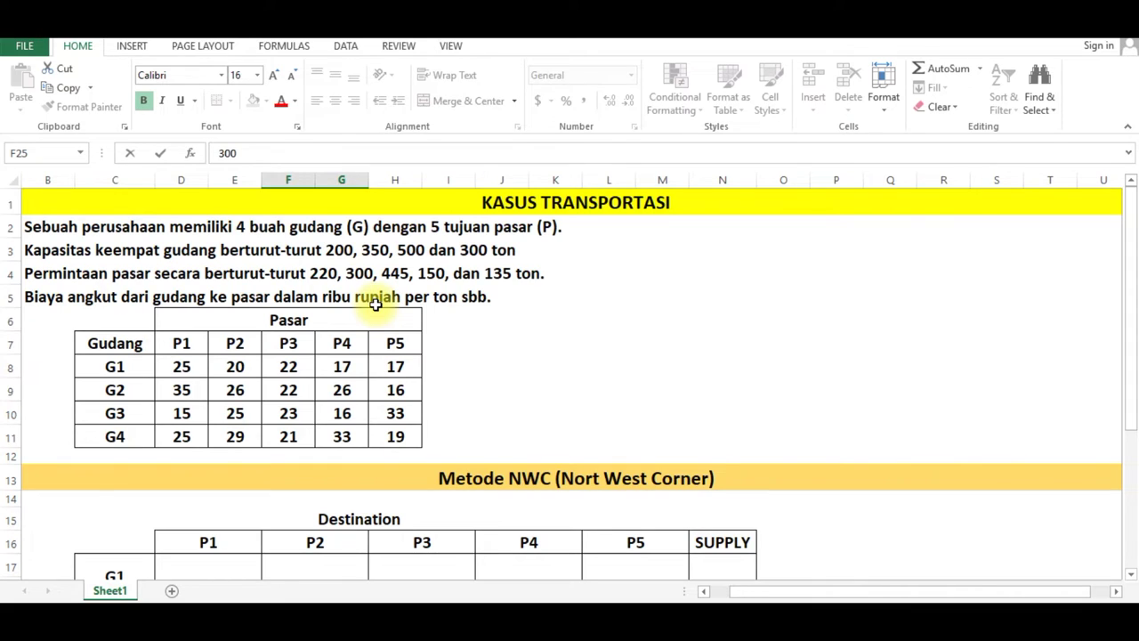
scroll(376, 305, "down", 3)
left_click(404, 542)
type("445")
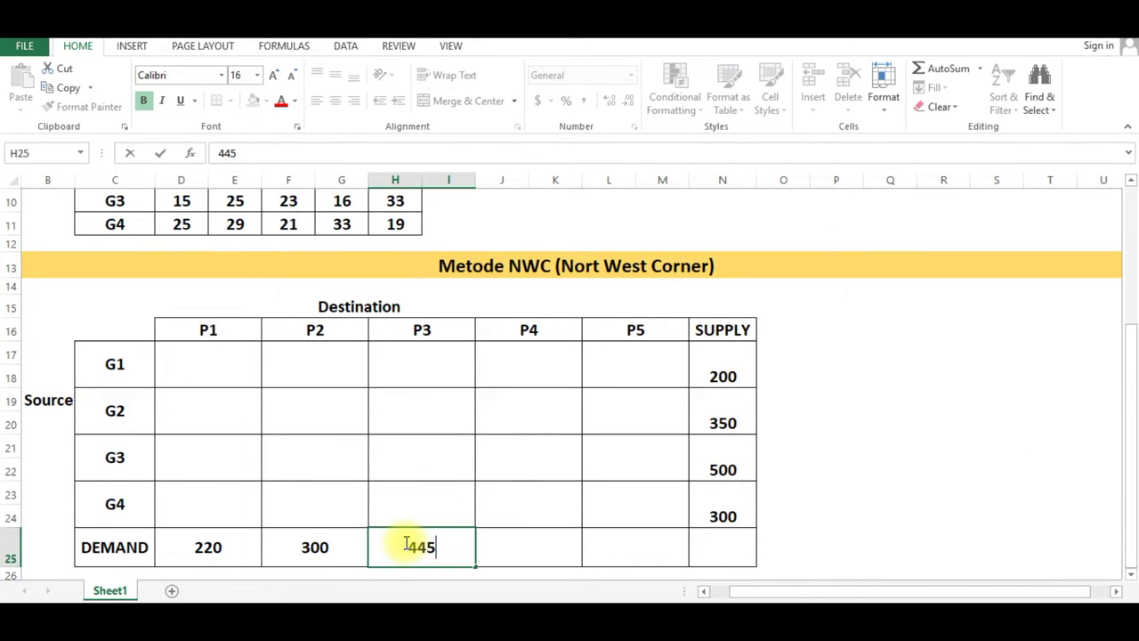
key("Tab")
Complete the DEMAND row with 150 for P4 in cell J25 and 235 for P5 in cell L25.
scroll(646, 501, "up", 1)
scroll(646, 505, "down", 2)
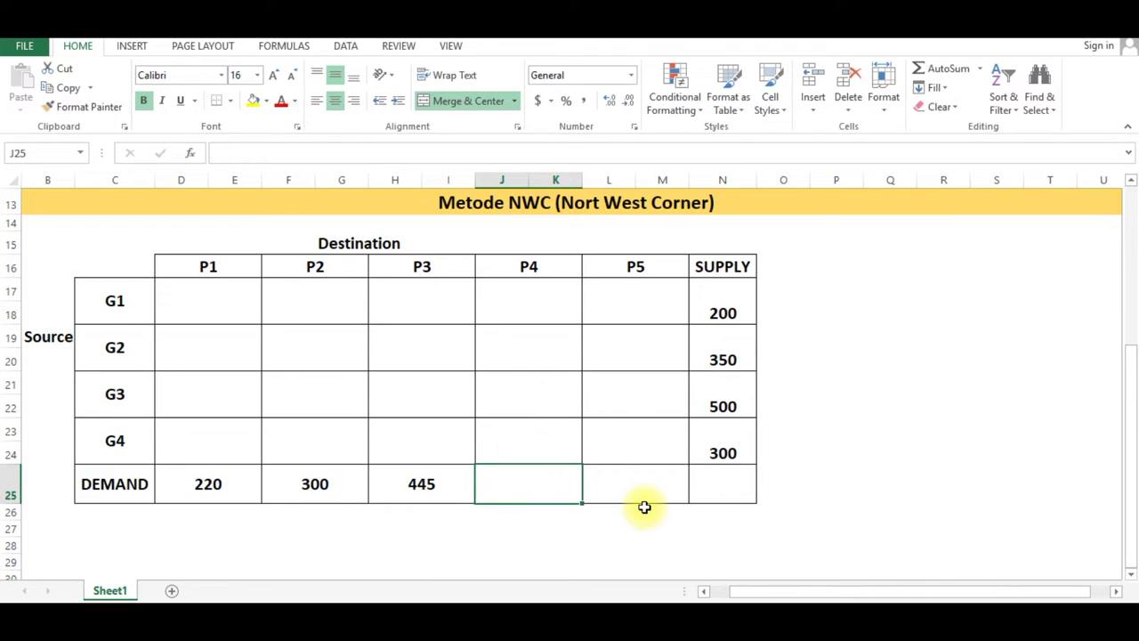
type("150")
key("Tab")
key("Down")
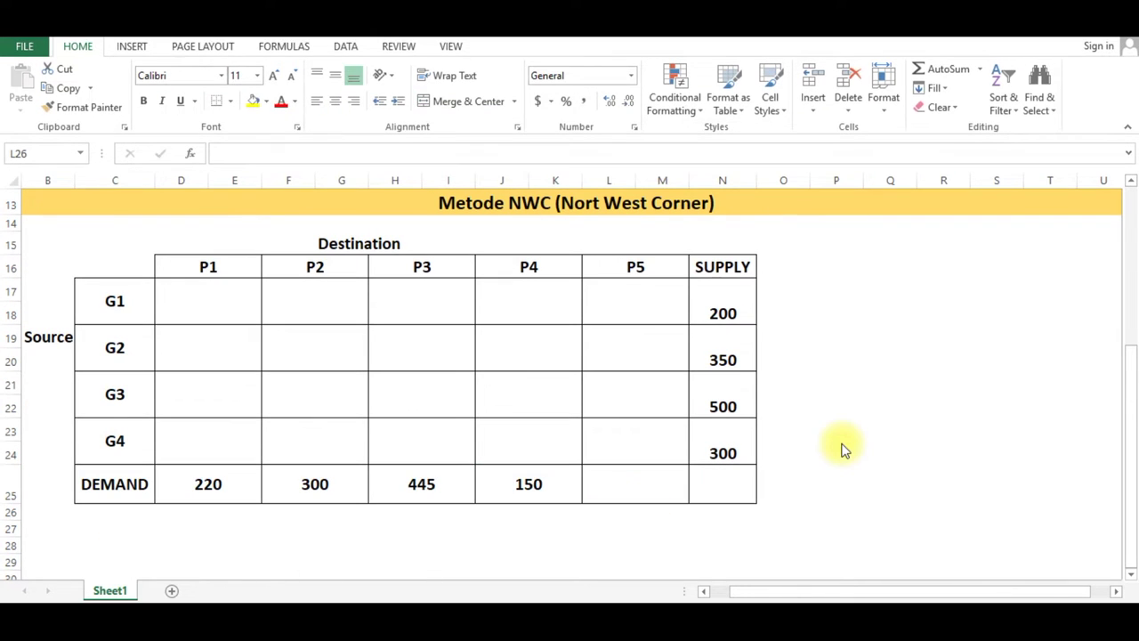
left_click(636, 470)
type("235")
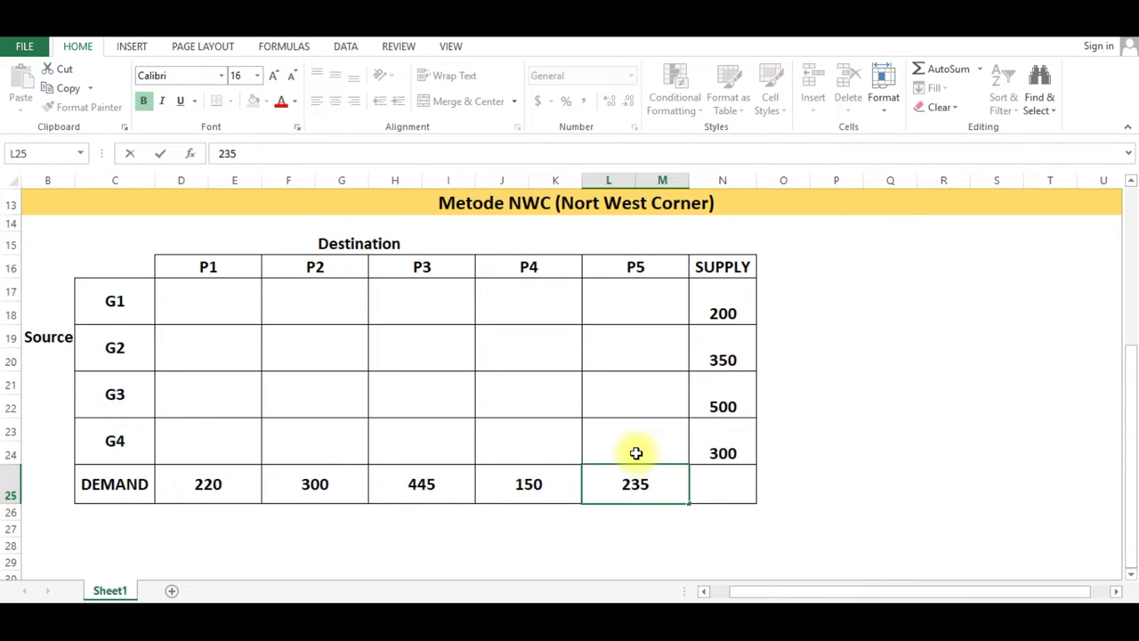
left_click(803, 497)
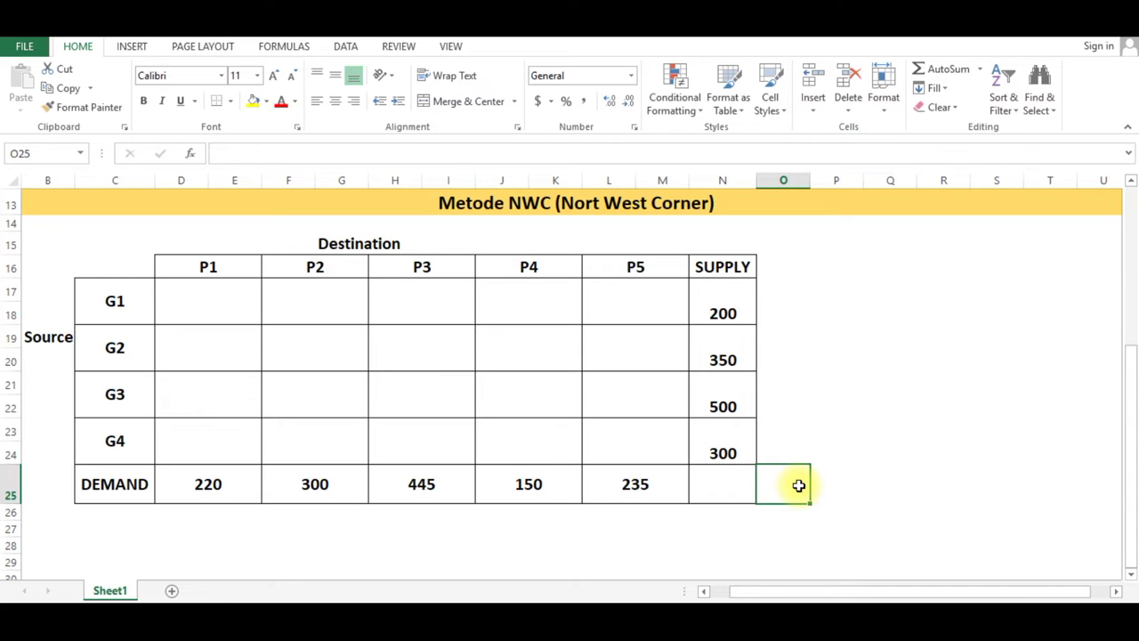
Total the supply values N17:N24 with a SUM formula in cell N26, below the SUPPLY column.
left_click(715, 513)
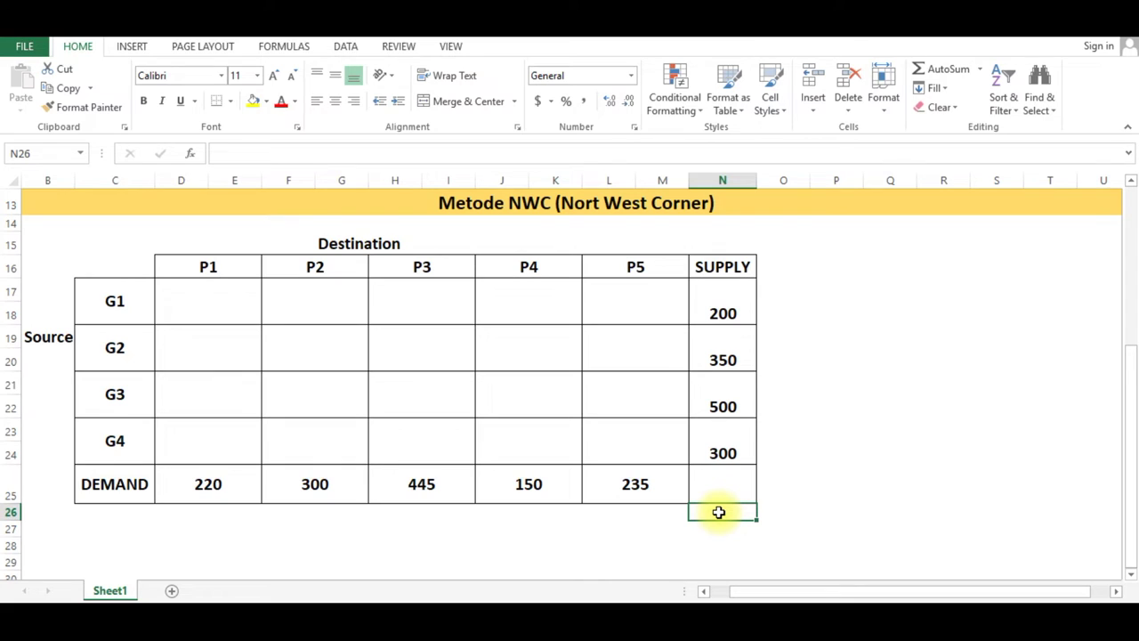
type("+sum(")
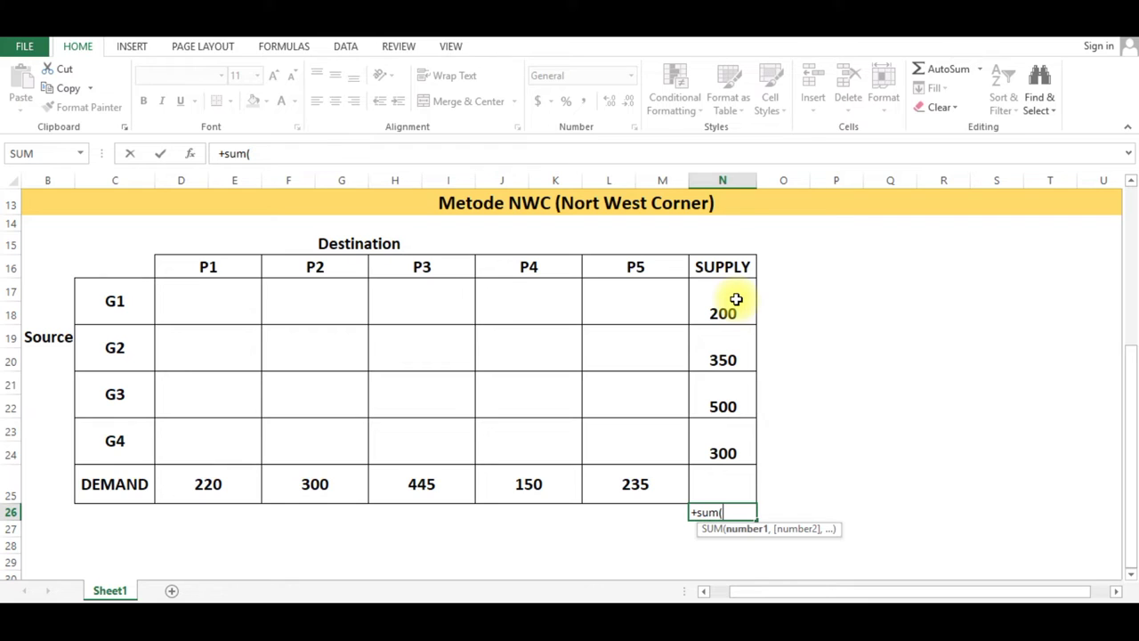
left_click_drag(736, 300, 736, 432)
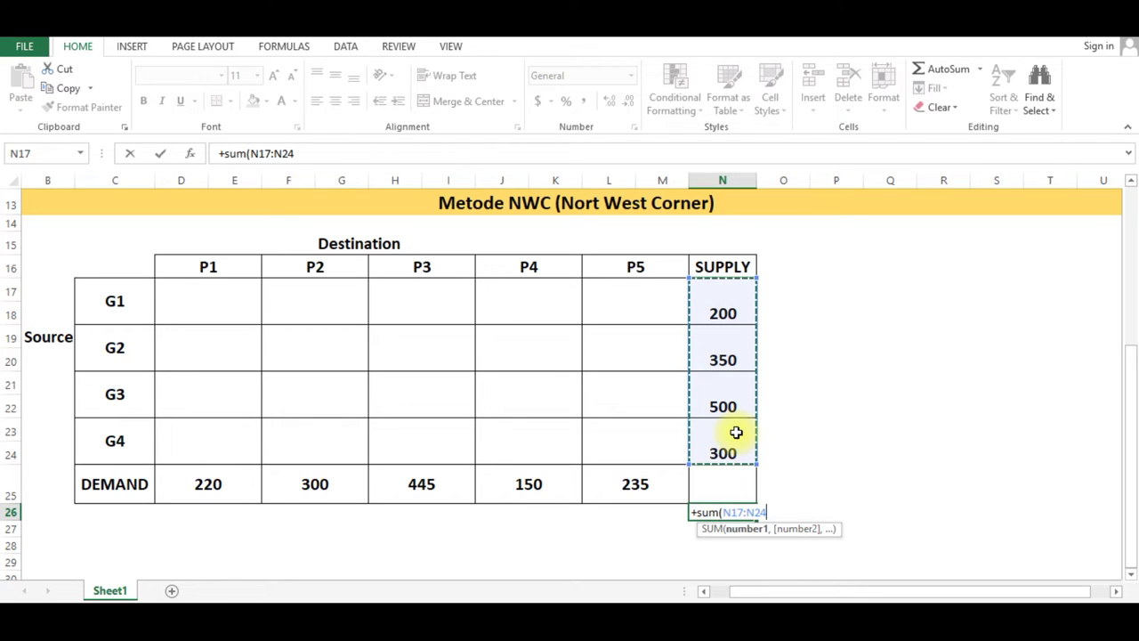
key("Return")
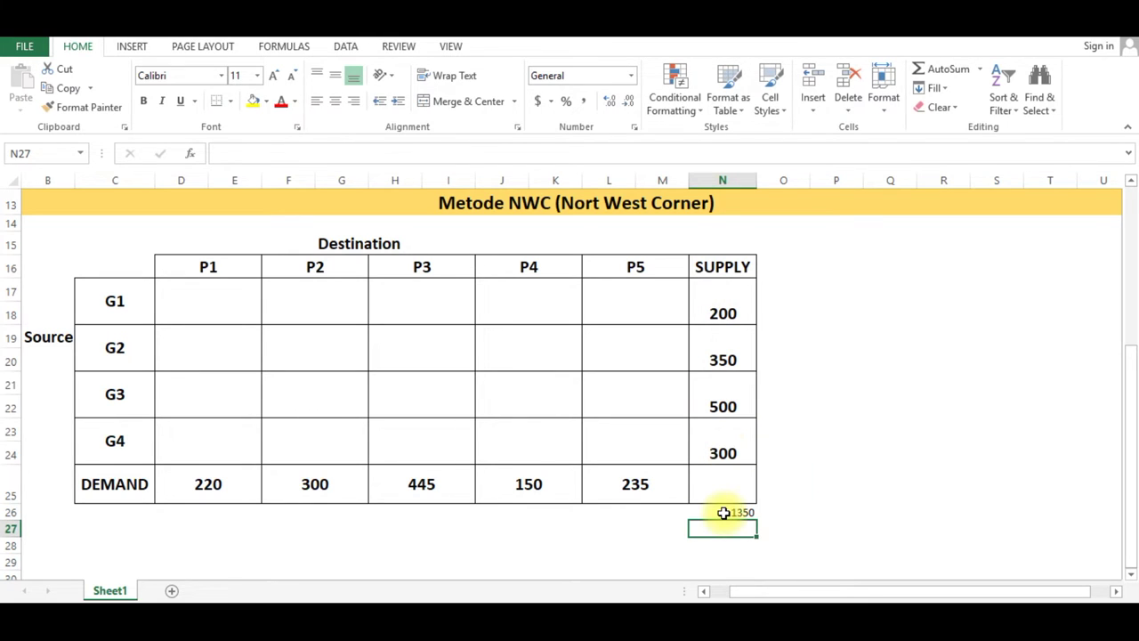
Total the demand values D25:M25 with a SUM formula in cell O25, beside the DEMAND row.
left_click(776, 483)
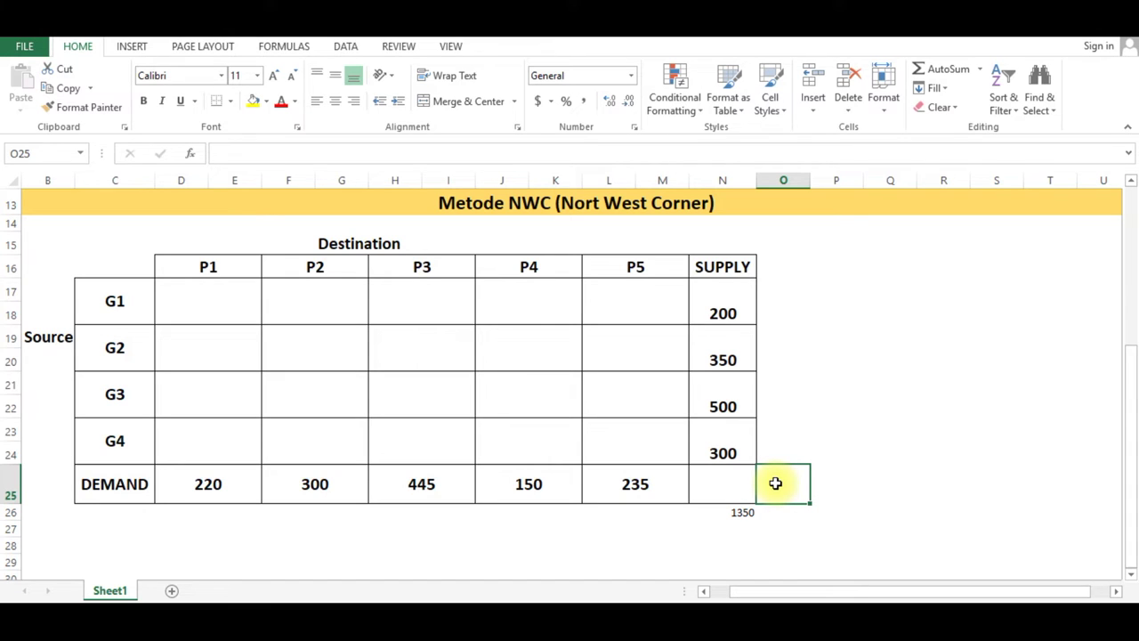
type("+sum(")
left_click_drag(207, 484, 620, 470)
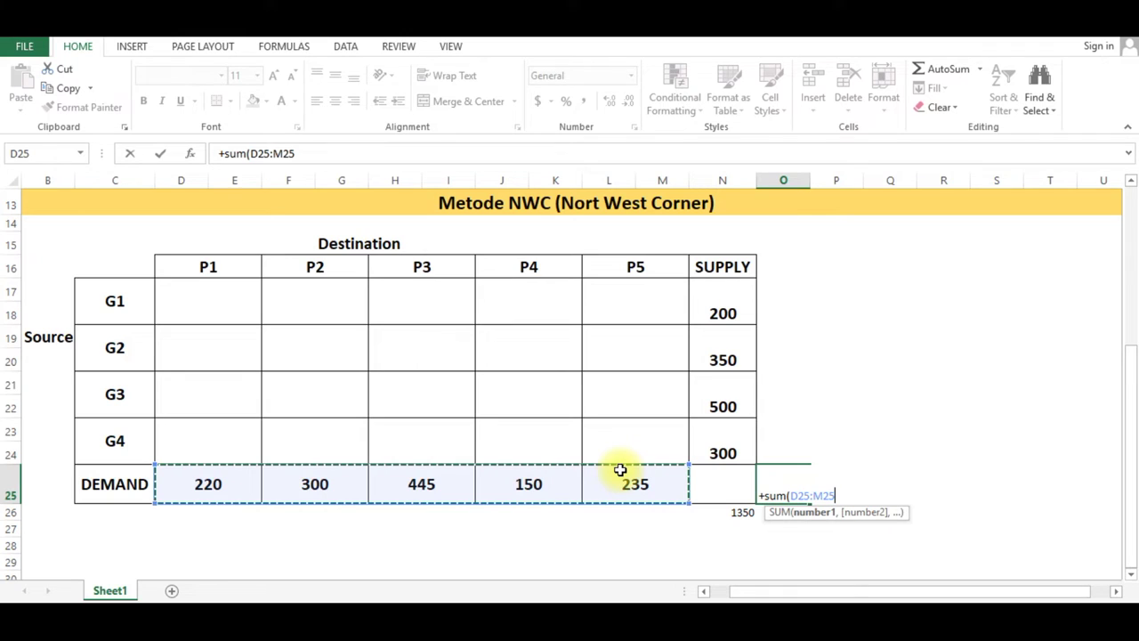
key("Return")
Compare the demand total in O25 with the supply total in N26 to check whether the problem is balanced.
left_click(784, 480)
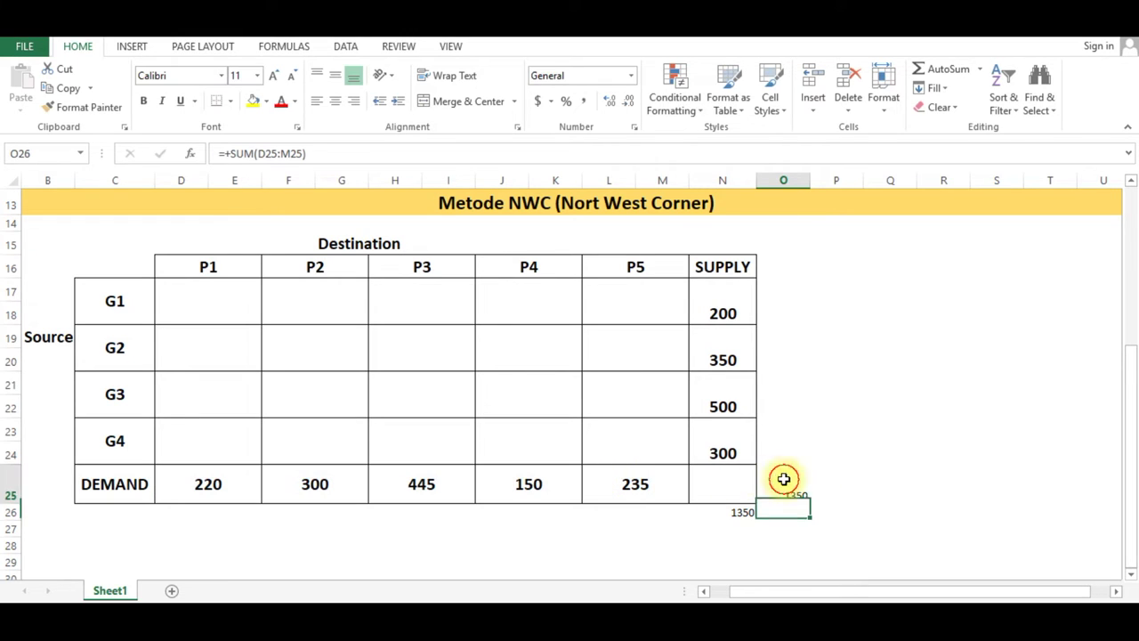
left_click(740, 512)
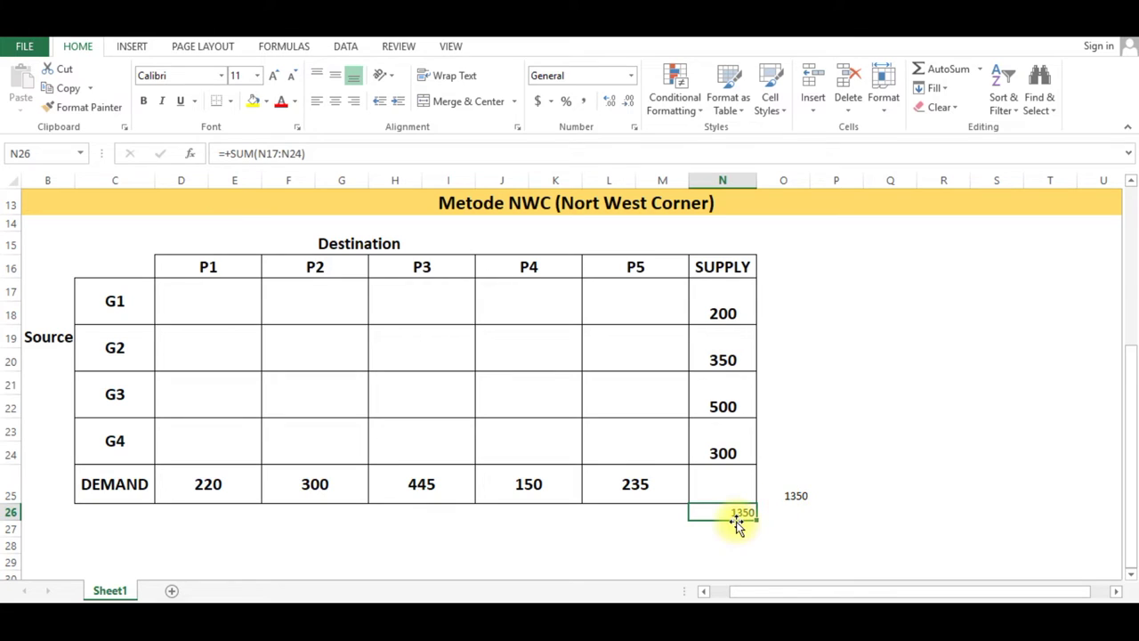
left_click(720, 484)
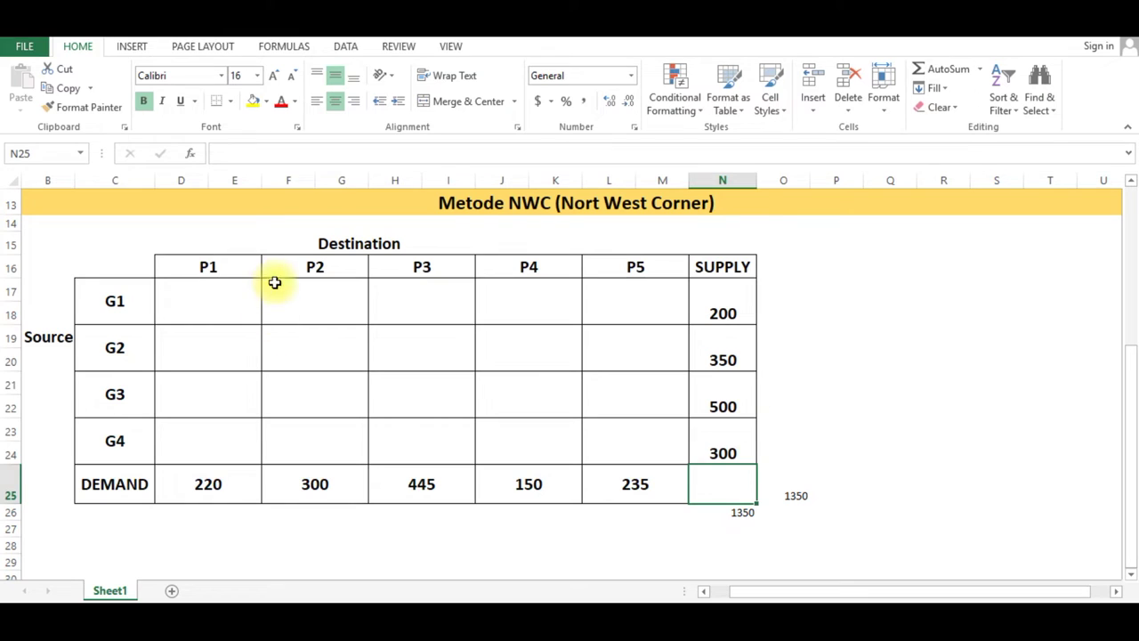
Look up the transport cost from G1 to P1 in the case's cost table and enter 25 in cell D18 of the NWC table.
left_click_drag(219, 297, 723, 360)
left_click_drag(183, 287, 644, 457)
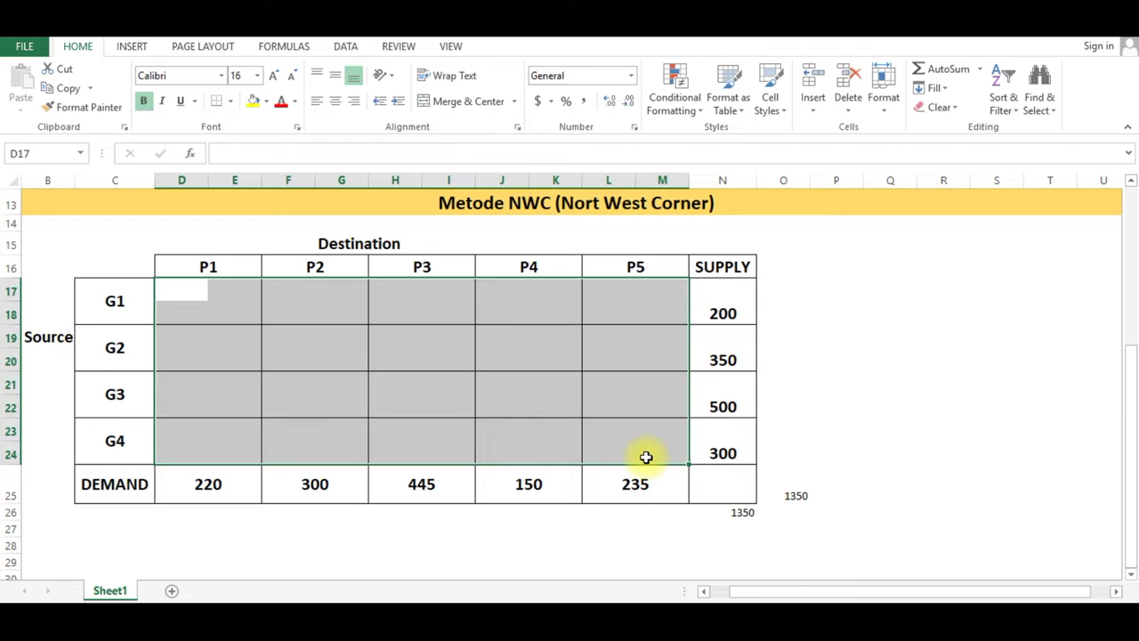
left_click(310, 375)
scroll(288, 338, "up", 4)
left_click(182, 372)
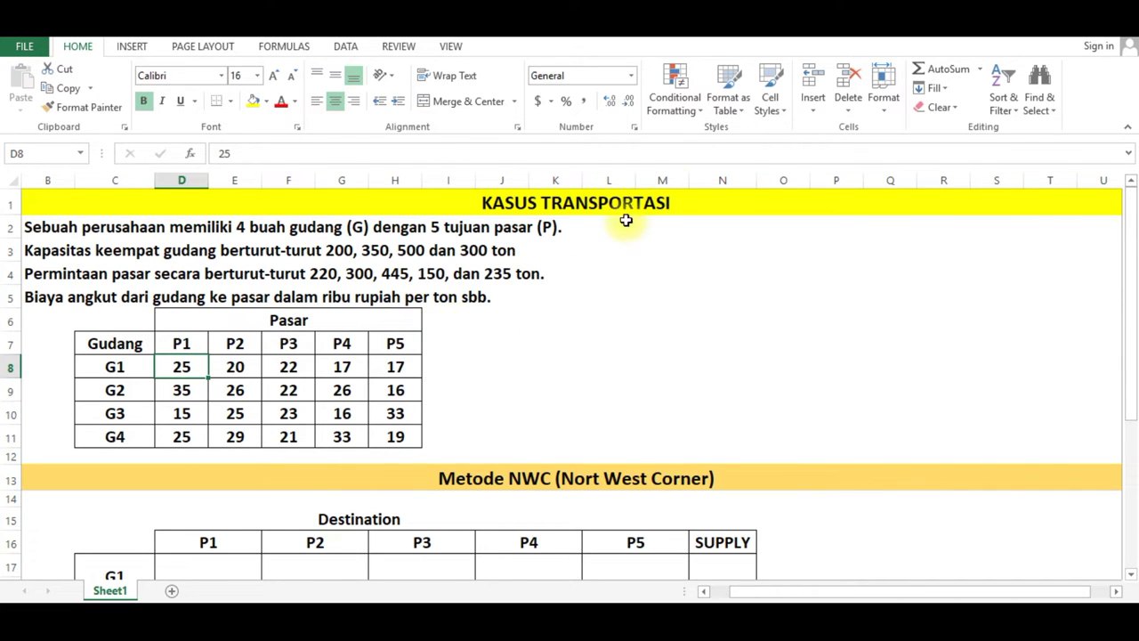
scroll(614, 229, "down", 1)
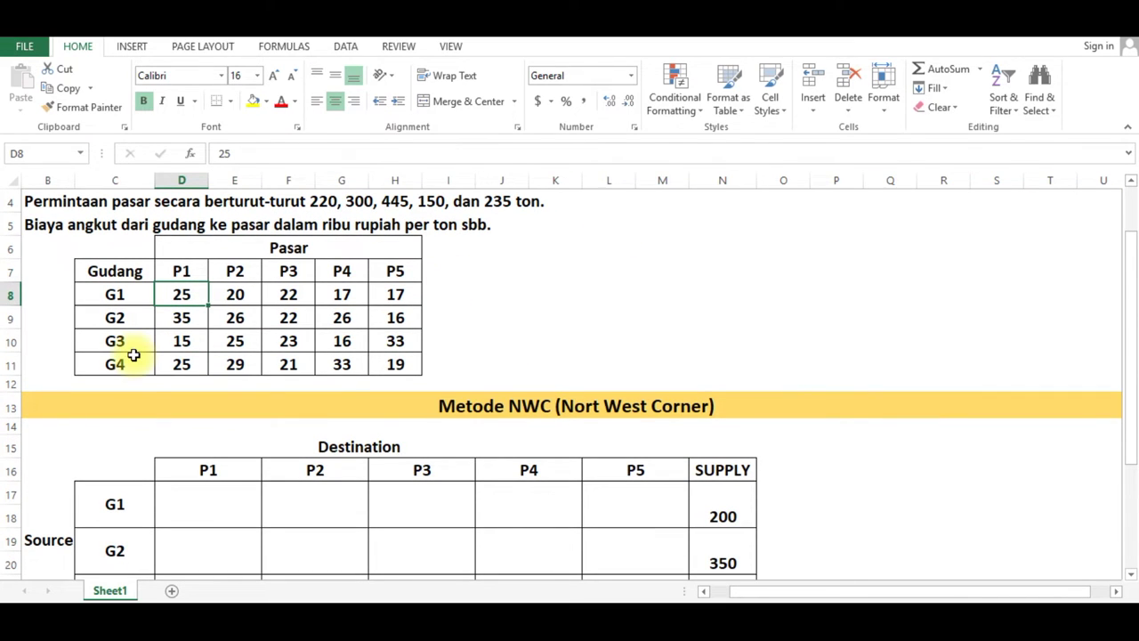
scroll(178, 347, "down", 1)
left_click(181, 445)
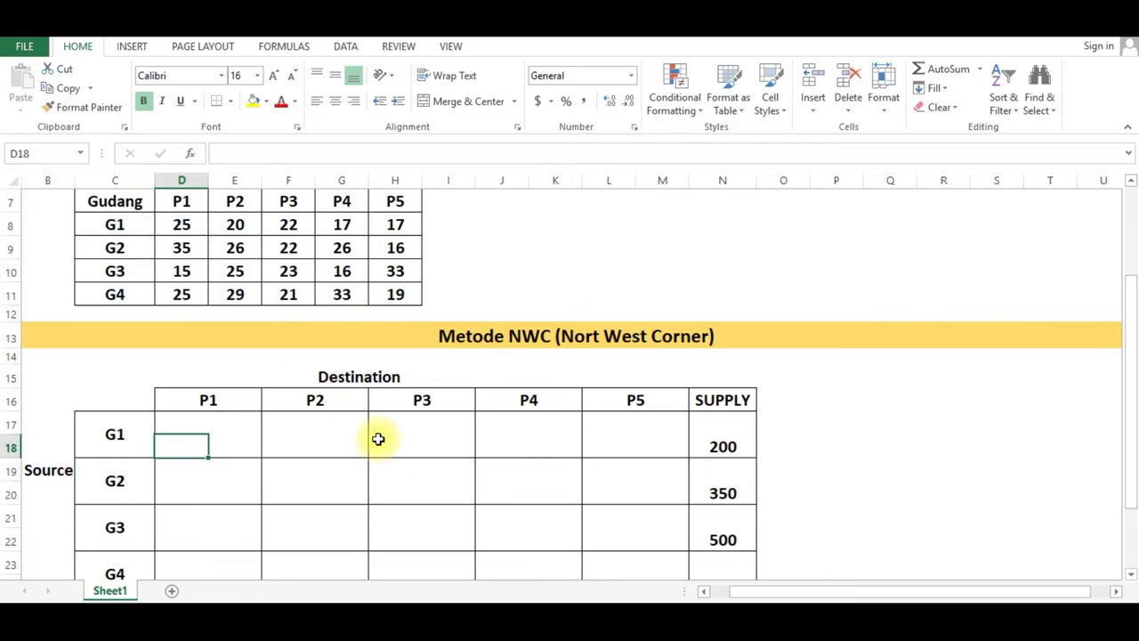
scroll(392, 434, "down", 2)
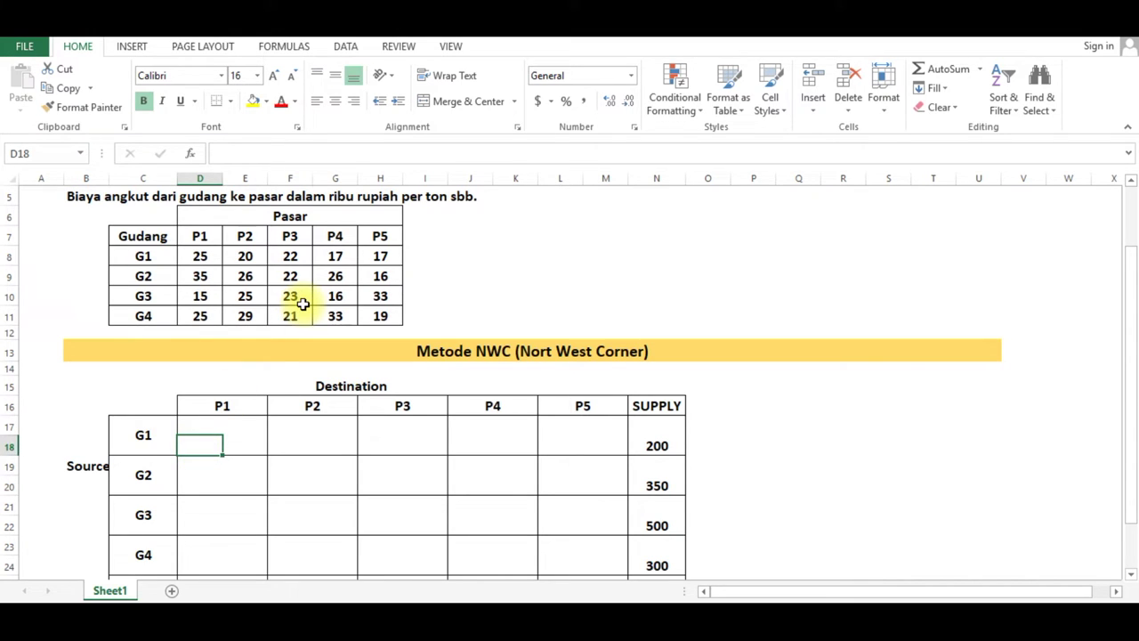
type("25")
key("Return")
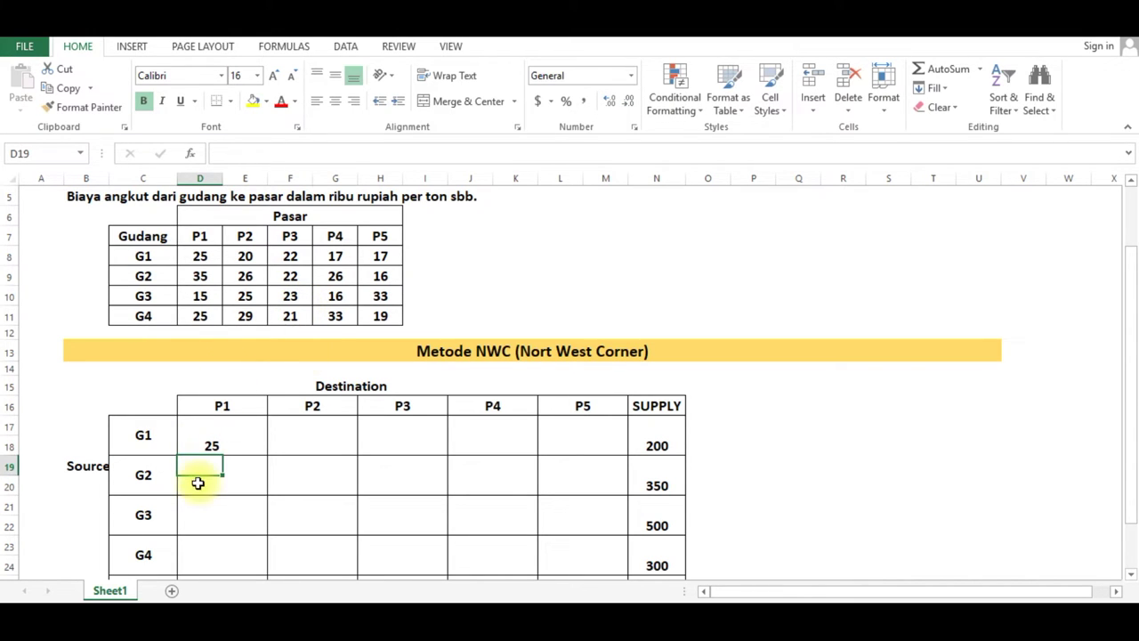
Enter the remaining P1 transport costs 35, 15 and 25 for G2 to G4 in cells D20, D22 and D24.
key("Down")
type("35")
key("Return")
key("Down")
type("15")
key("Return")
key("Down")
type("25")
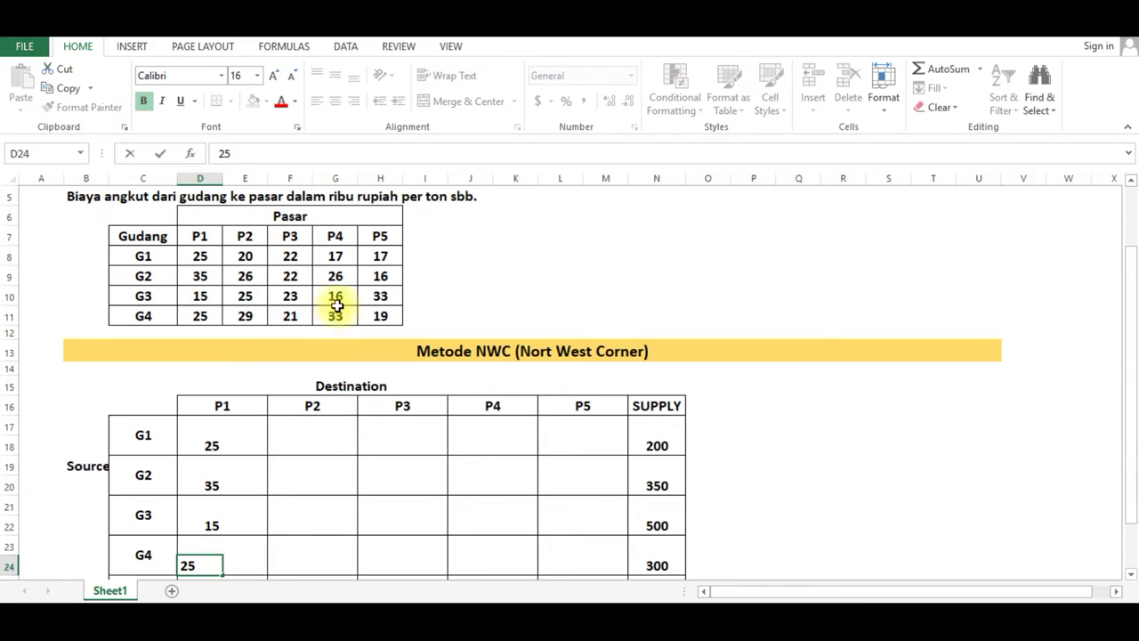
Enter the P2 transport costs 20, 26, 25 and 29 for G1 to G4 in cells F18, F20, F22 and F24.
left_click(301, 440)
type("20")
key("Return")
key("Down")
type("26")
key("Return")
key("Down")
type("25")
key("Return")
key("Down")
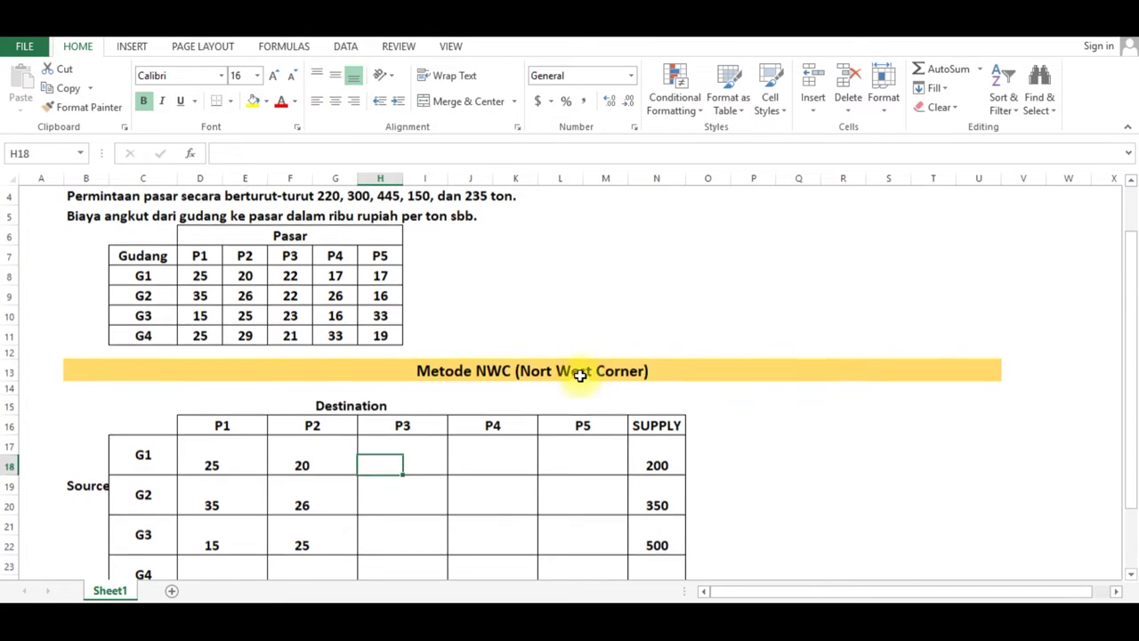
Enter the P3 transport costs 22, 22, 23 and 21 for G1 to G4 in cells H18, H20, H22 and H24.
type("22")
key("Return")
key("Down")
type("22")
key("Return")
key("Down")
type("23")
key("Return")
key("Down")
type("21")
Enter the P4 transport costs 17, 26, 16 and 33 for G1 to G4 in cells J18, J20, J22 and J24.
left_click(467, 445)
type("17")
key("Return")
key("Down")
type("26")
key("Return")
key("Down")
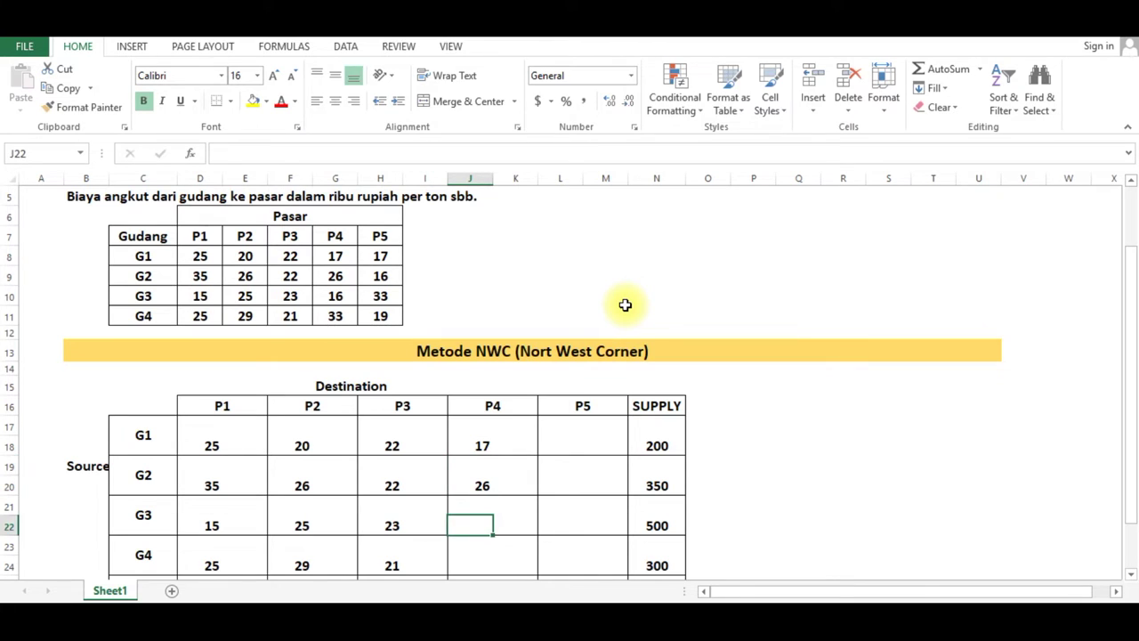
type("16")
key("Return")
key("Down")
type("33")
key("Return")
Enter the P5 transport costs 17, 16, 33 and 19 for G1 to G4 in cells L18, L20, L22 and L24.
left_click(559, 406)
type("17")
key("Return")
key("Down")
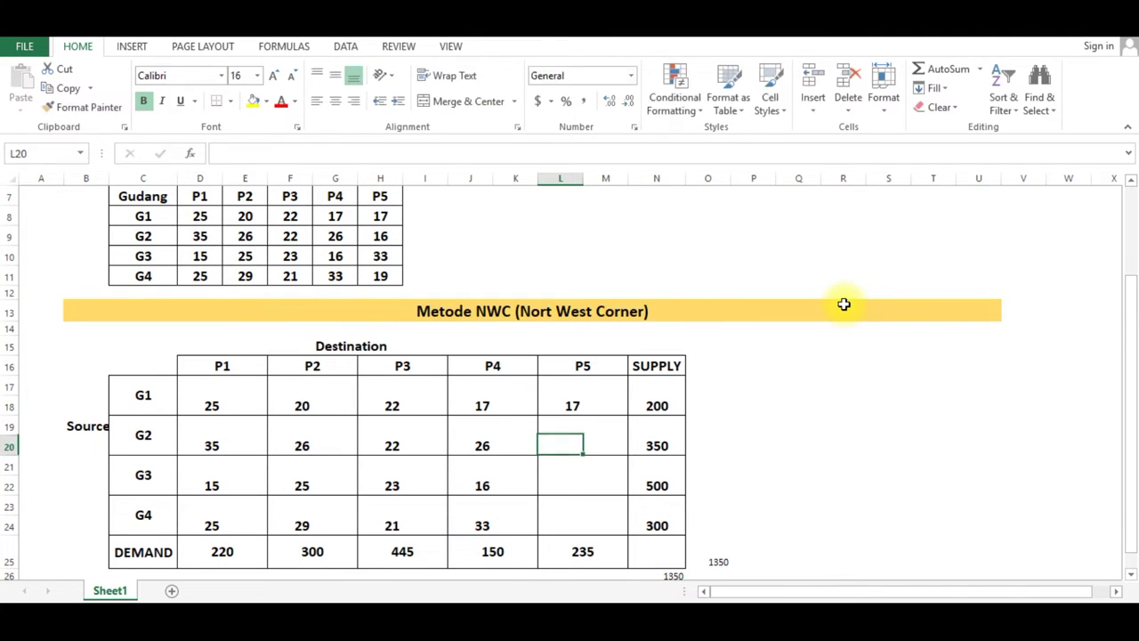
type("16")
key("Return")
key("Down")
type("33")
key("Return")
key("Down")
type("19")
key("Return")
scroll(735, 370, "down", 2)
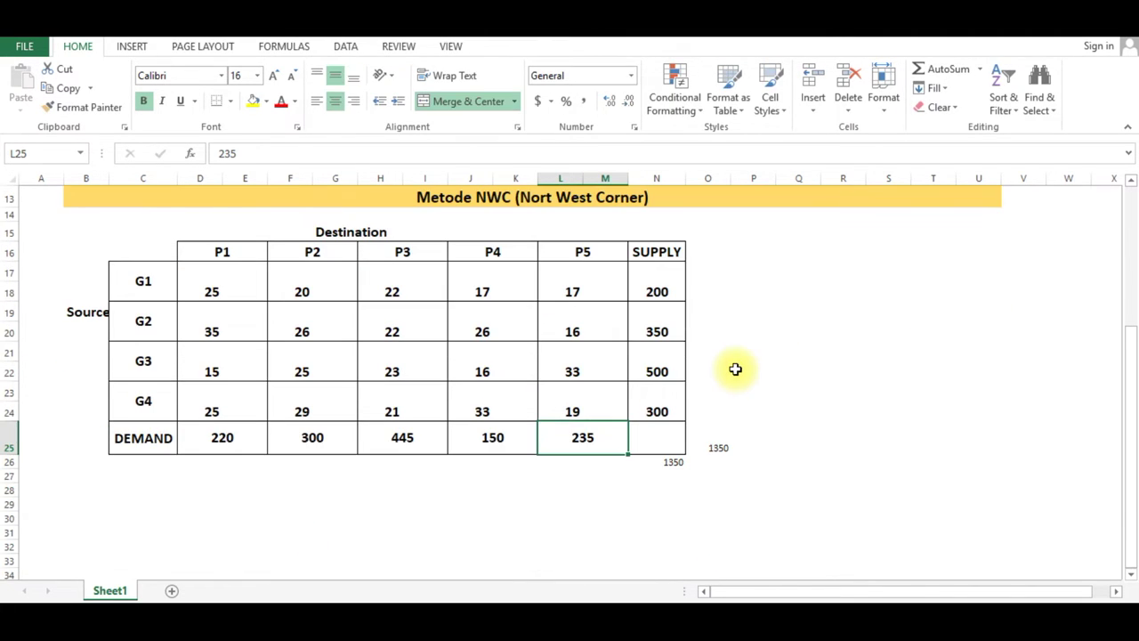
Examine the NWC table, locating the north-west corner cell G1–P1 and following the G1 row to its supply.
scroll(735, 369, "up", 2)
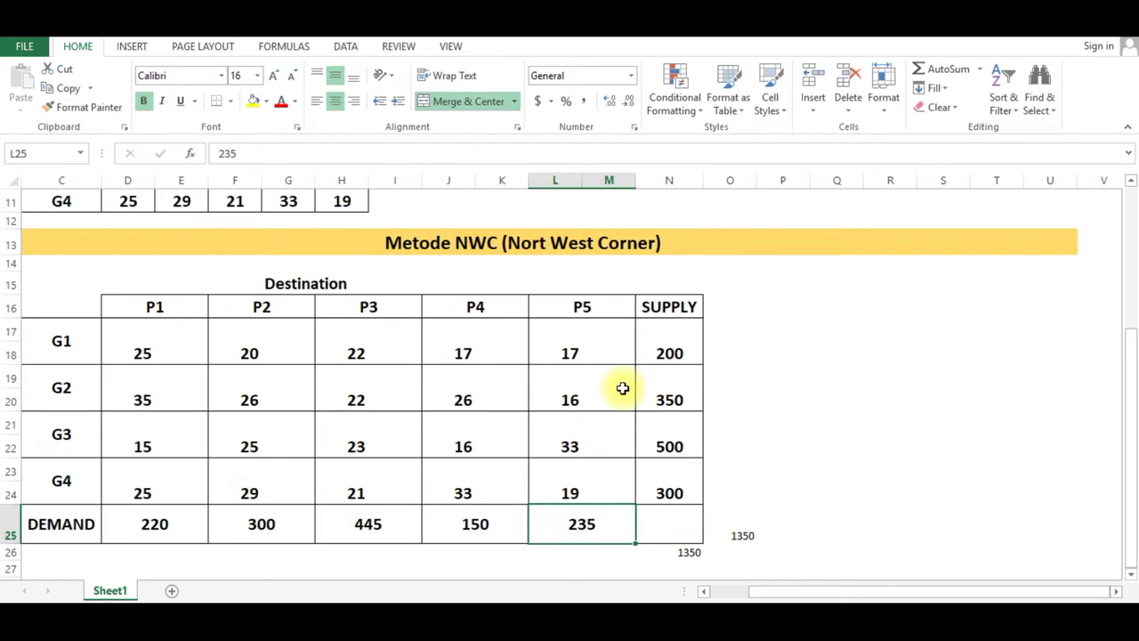
scroll(287, 327, "up", 3)
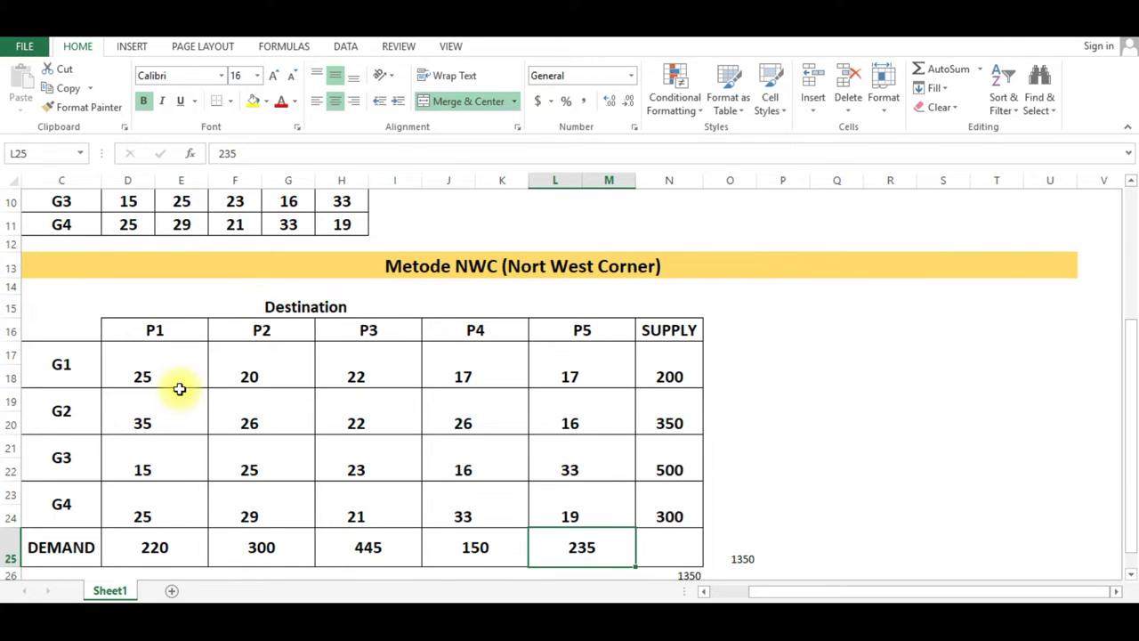
left_click(179, 391)
scroll(722, 392, "left", 1)
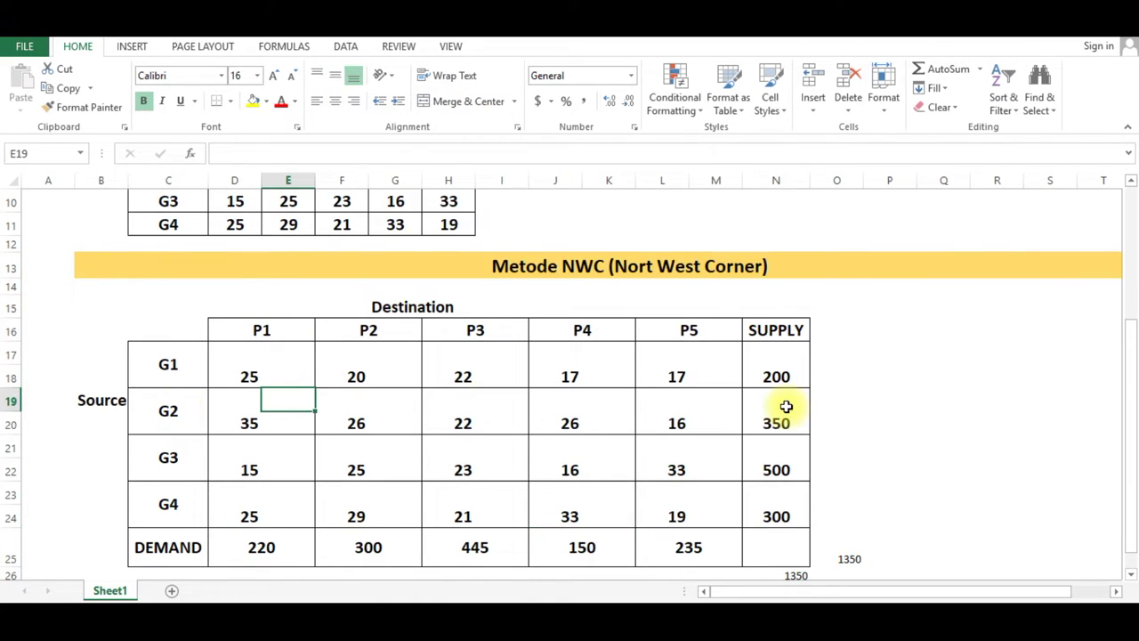
scroll(788, 414, "down", 1)
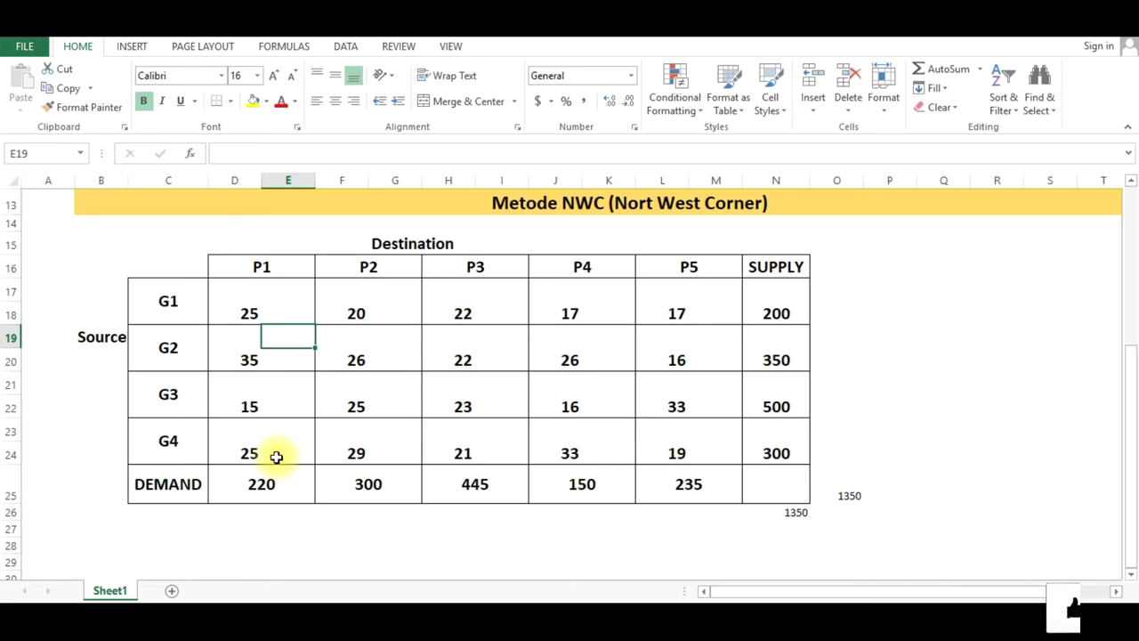
left_click(224, 283)
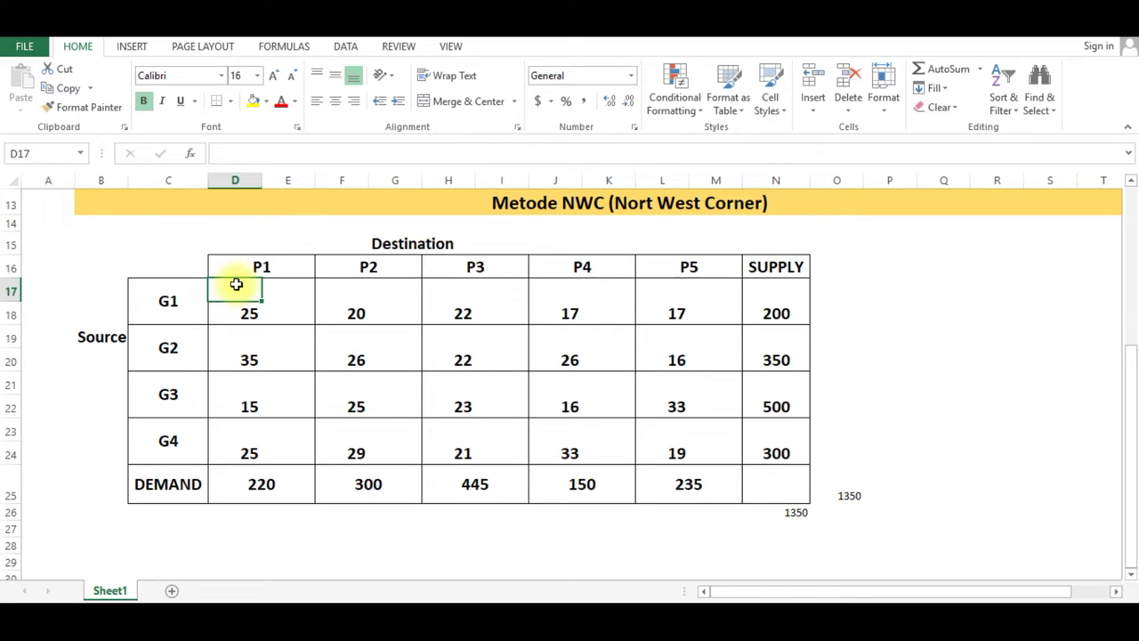
left_click_drag(236, 284, 285, 317)
left_click(244, 288)
left_click(168, 301)
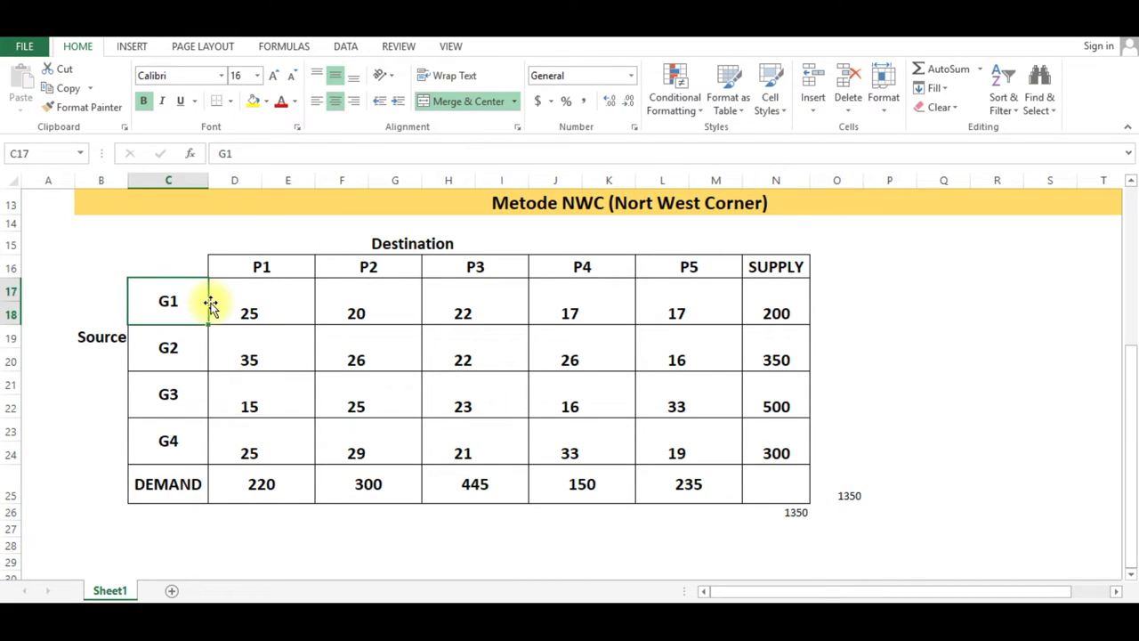
left_click_drag(168, 295, 808, 285)
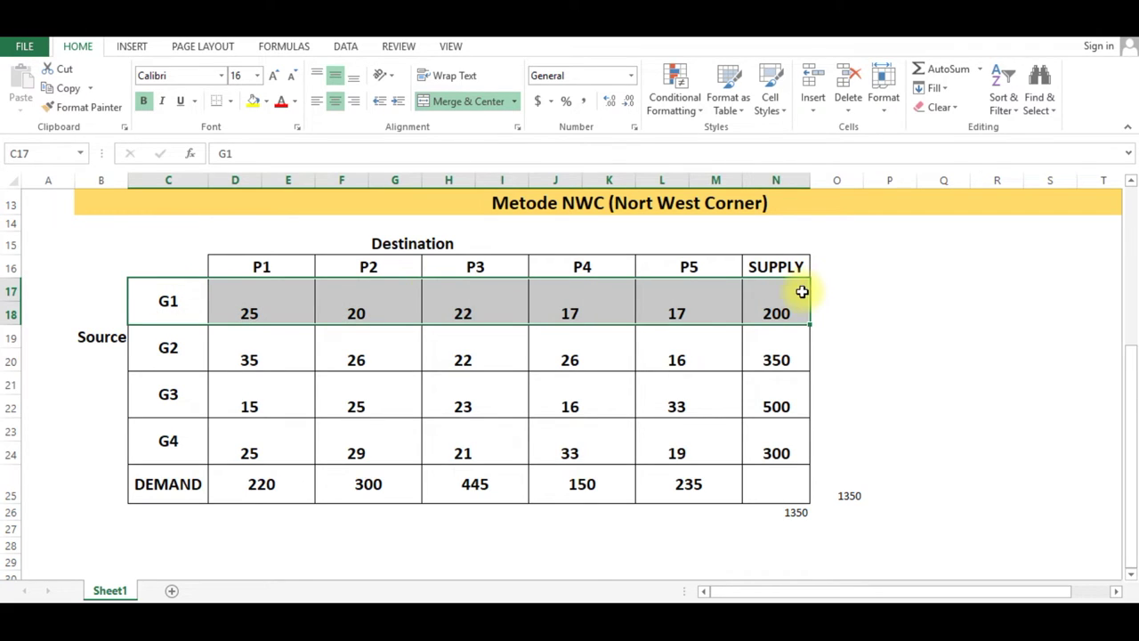
left_click(777, 308)
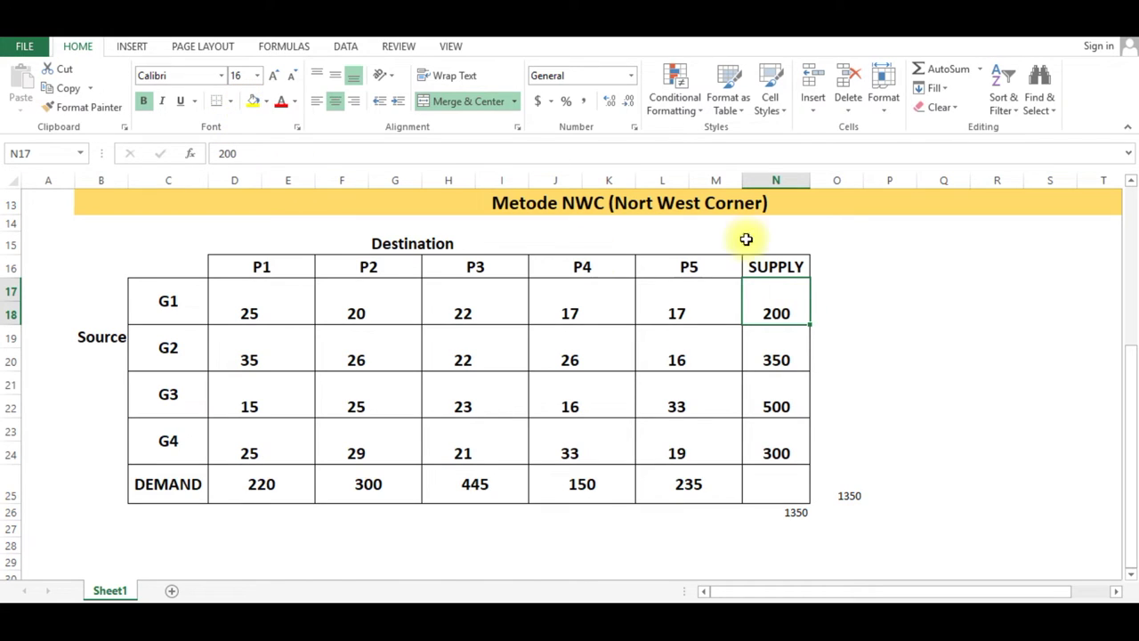
left_click(813, 306)
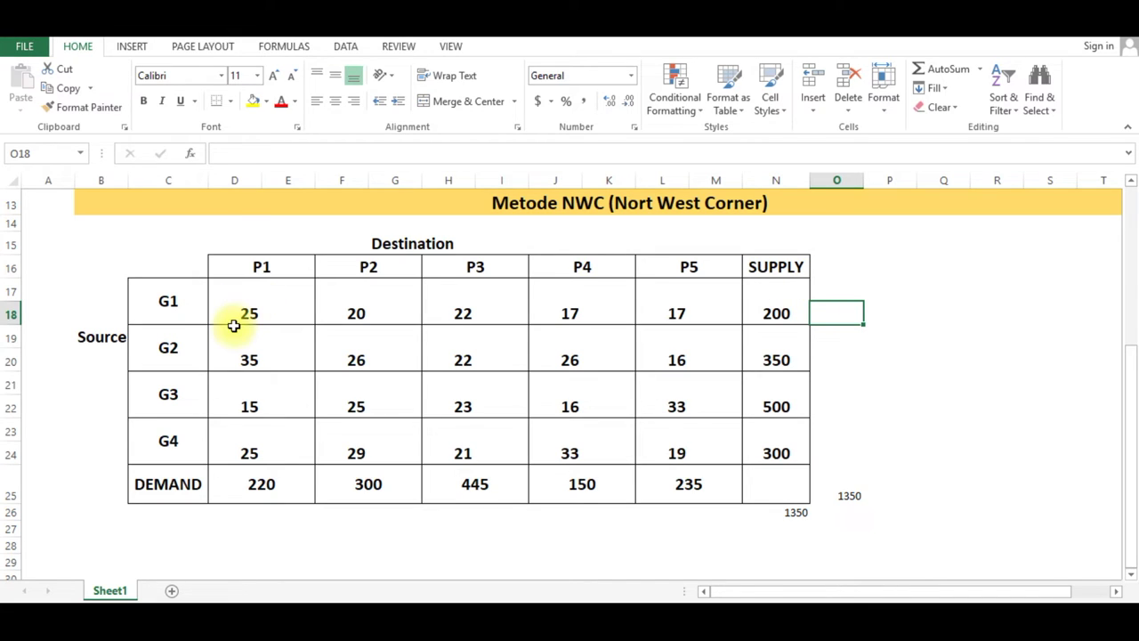
Fill the G1–P1 corner cells D17:E18 with yellow.
mouse_move(260, 282)
left_mouse_down()
mouse_move(267, 313)
mouse_move(293, 308)
left_mouse_up()
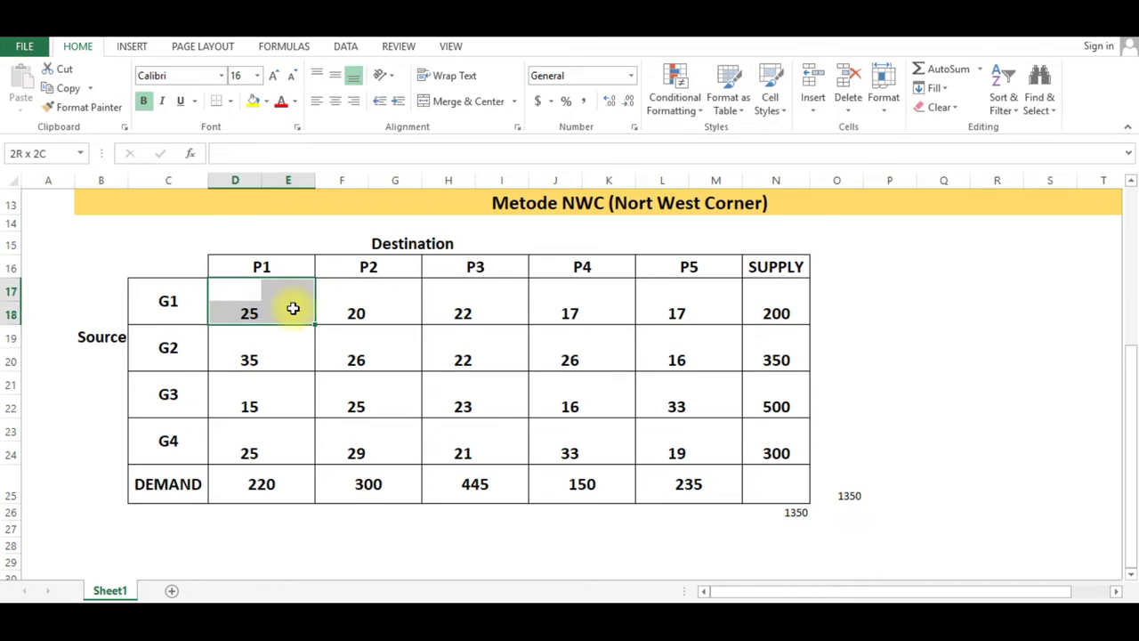
left_click(252, 101)
left_click(318, 242)
Follow the G1 row to its supply cell N17 and fill that cell with yellow.
left_click(148, 301)
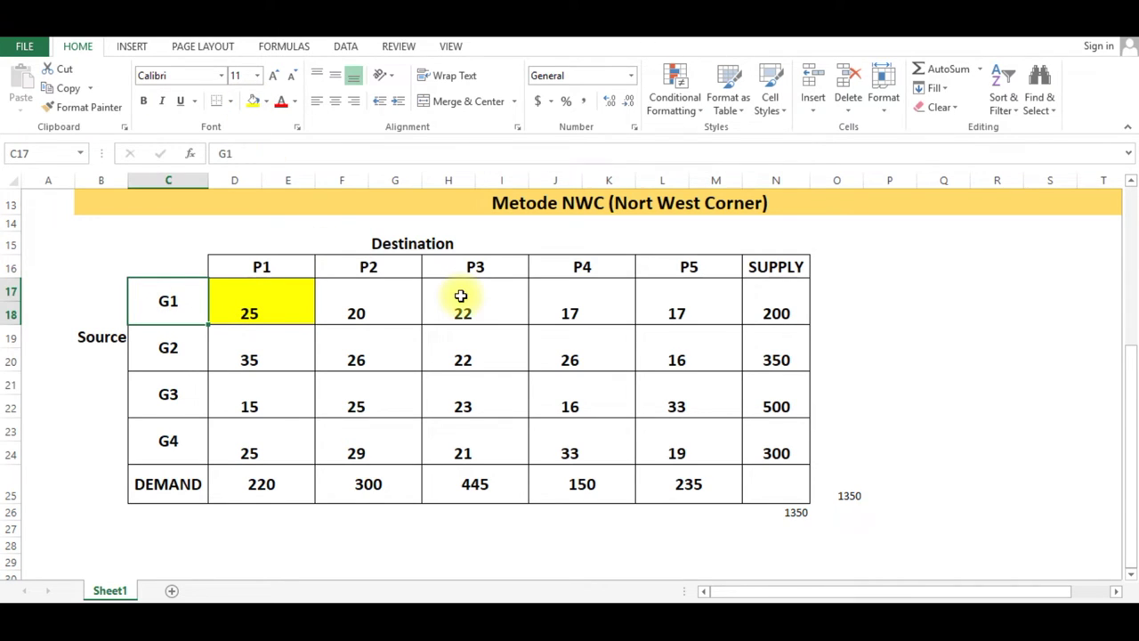
left_click_drag(461, 296, 776, 293)
left_click(775, 298)
left_click(252, 101)
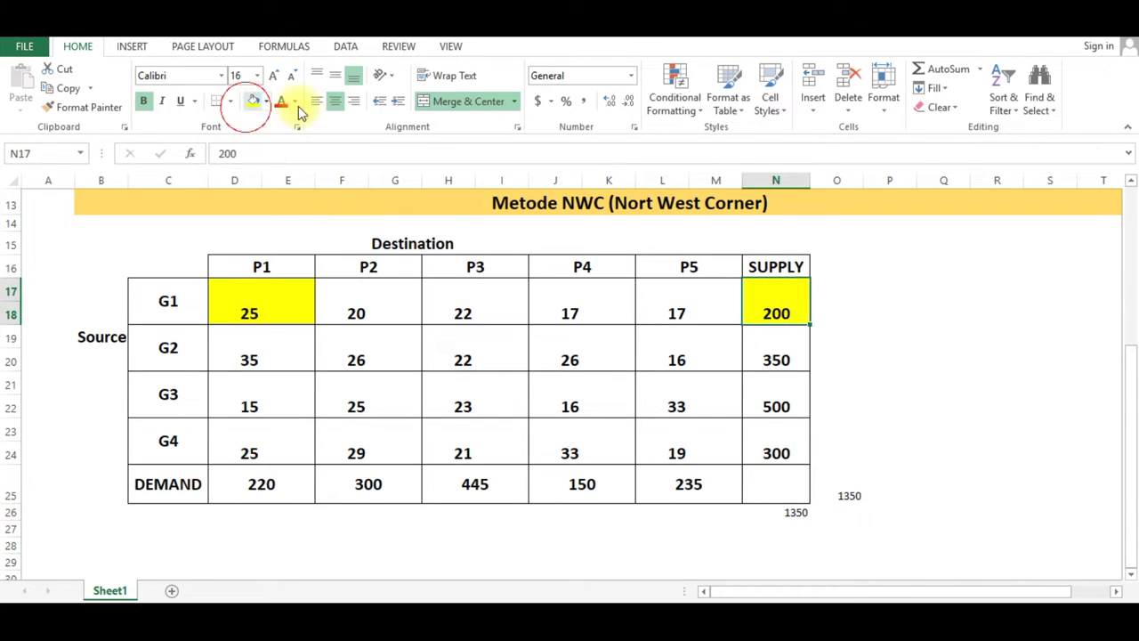
Follow the P1 column down to its demand cell D25 and fill that cell with yellow.
left_click(264, 265)
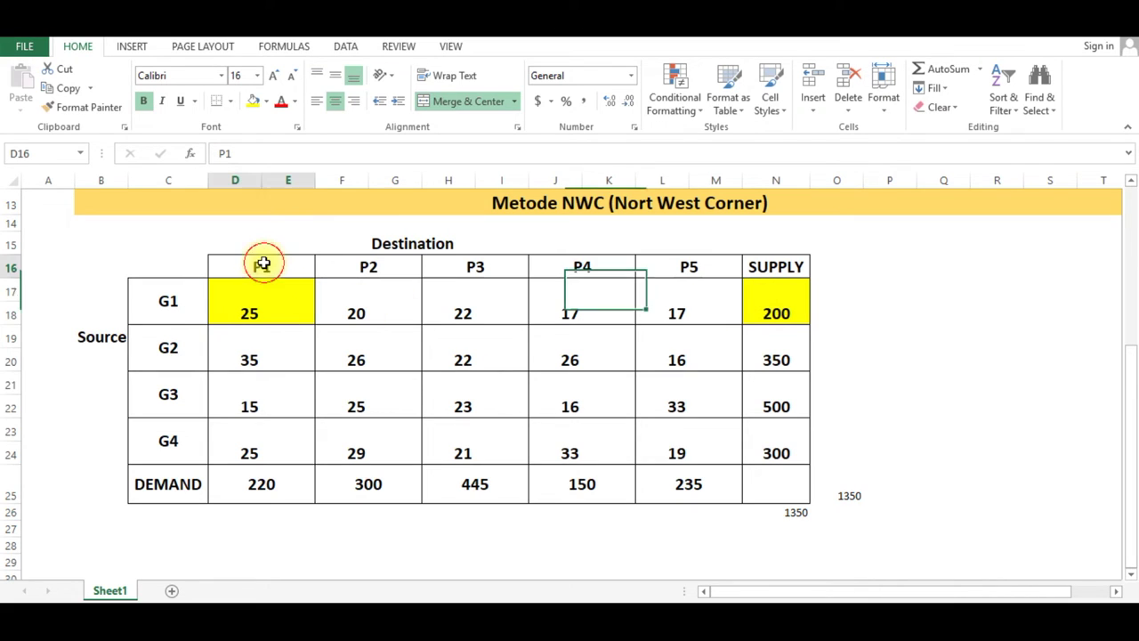
left_click_drag(263, 265, 252, 448)
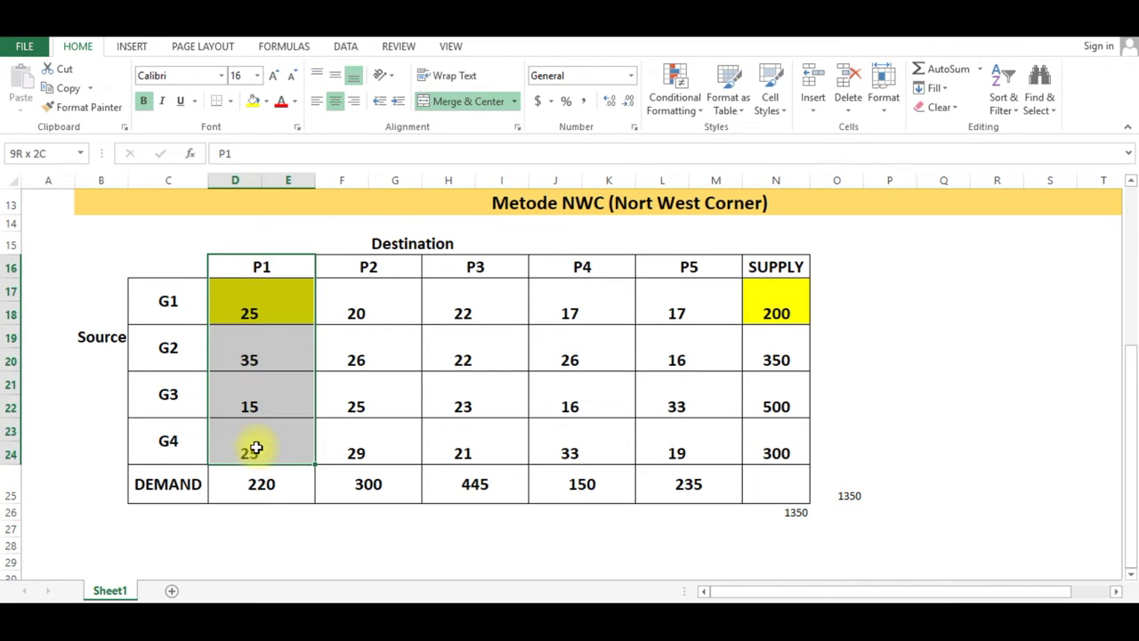
left_click(257, 483)
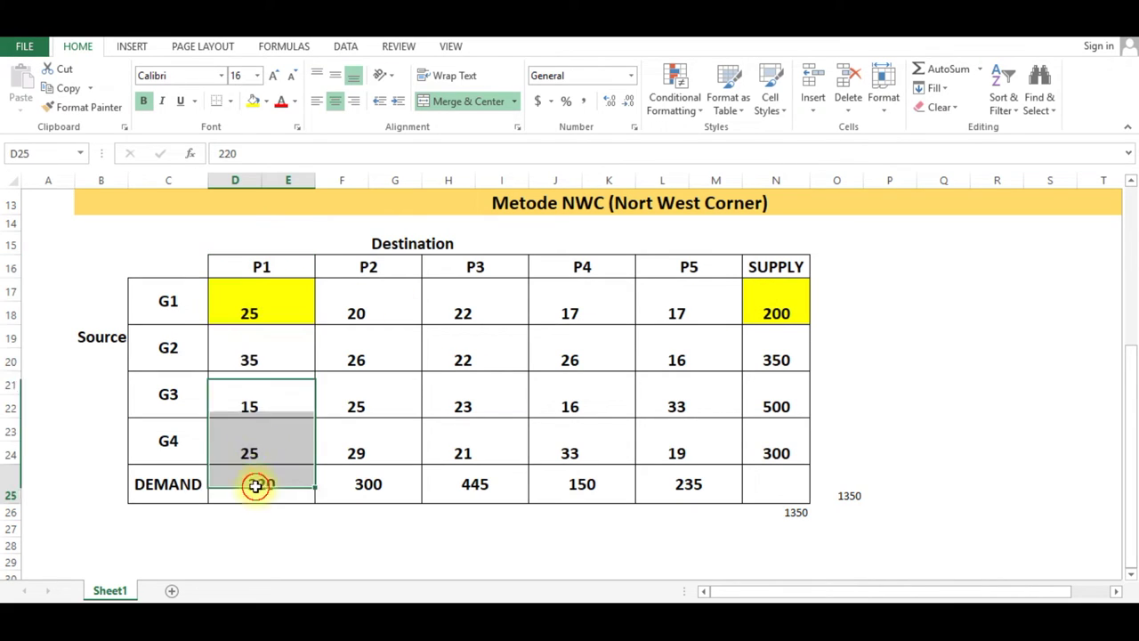
left_click(253, 101)
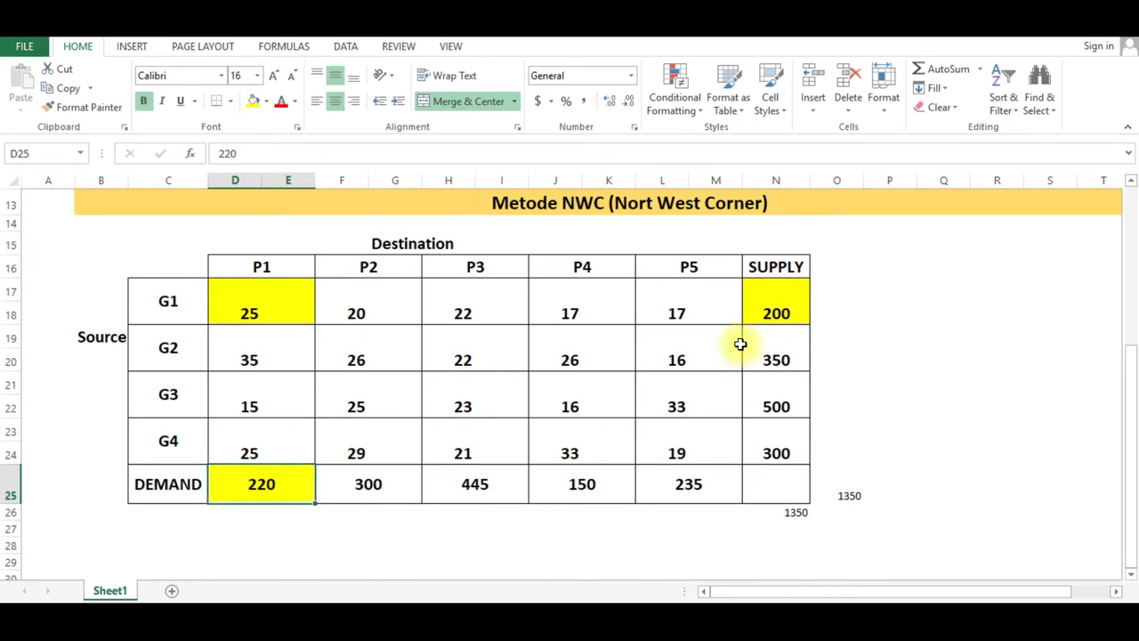
Apply all borders to cell D17 in the G1–P1 box and enter the allocation 200 there.
left_click(774, 307)
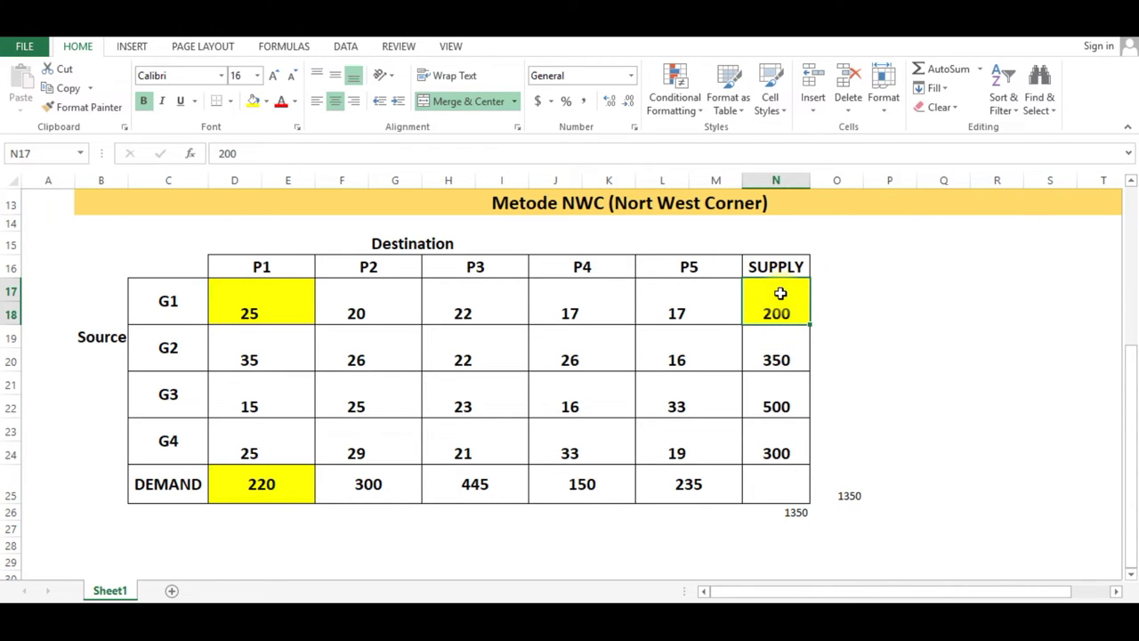
left_click(229, 282)
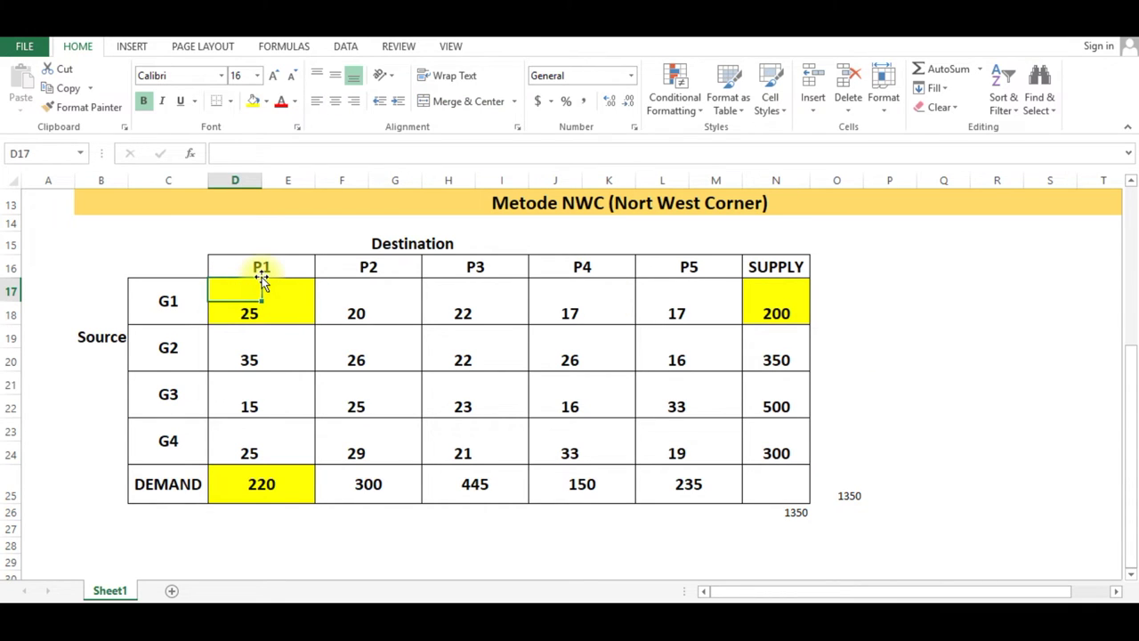
left_click(229, 107)
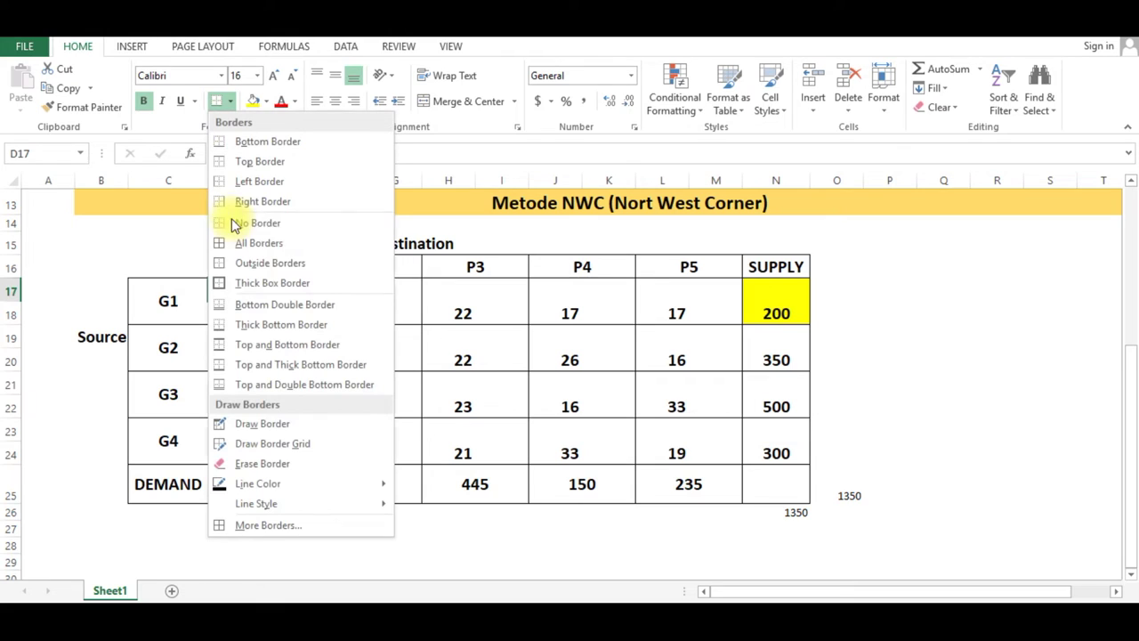
left_click(243, 243)
left_click(280, 298)
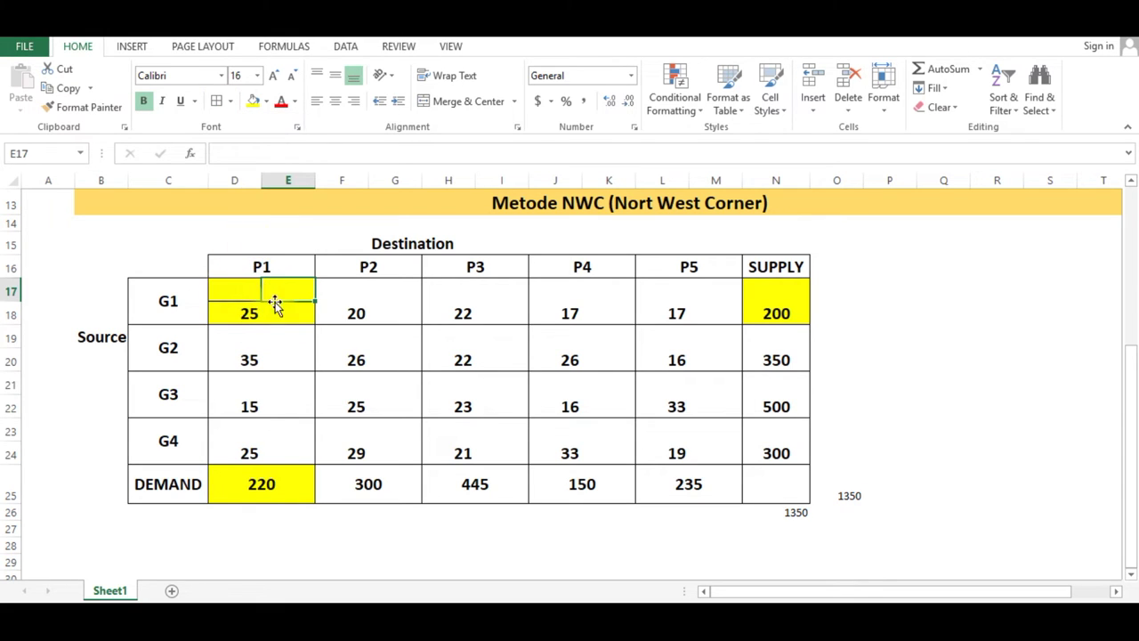
left_click(226, 283)
type("200")
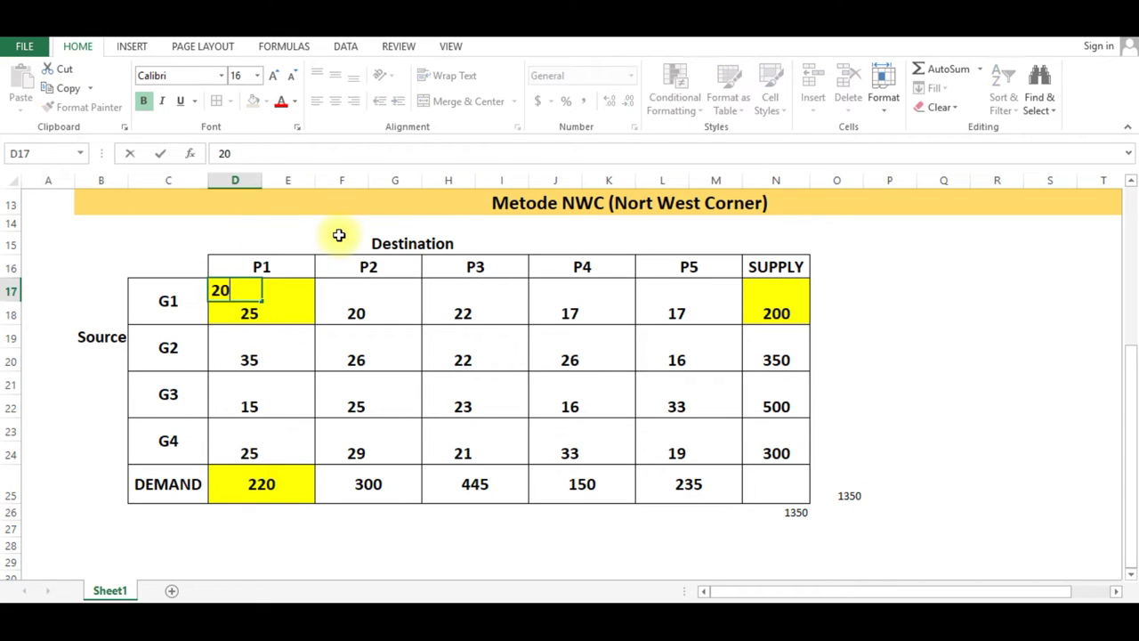
key("Return")
left_click(354, 322)
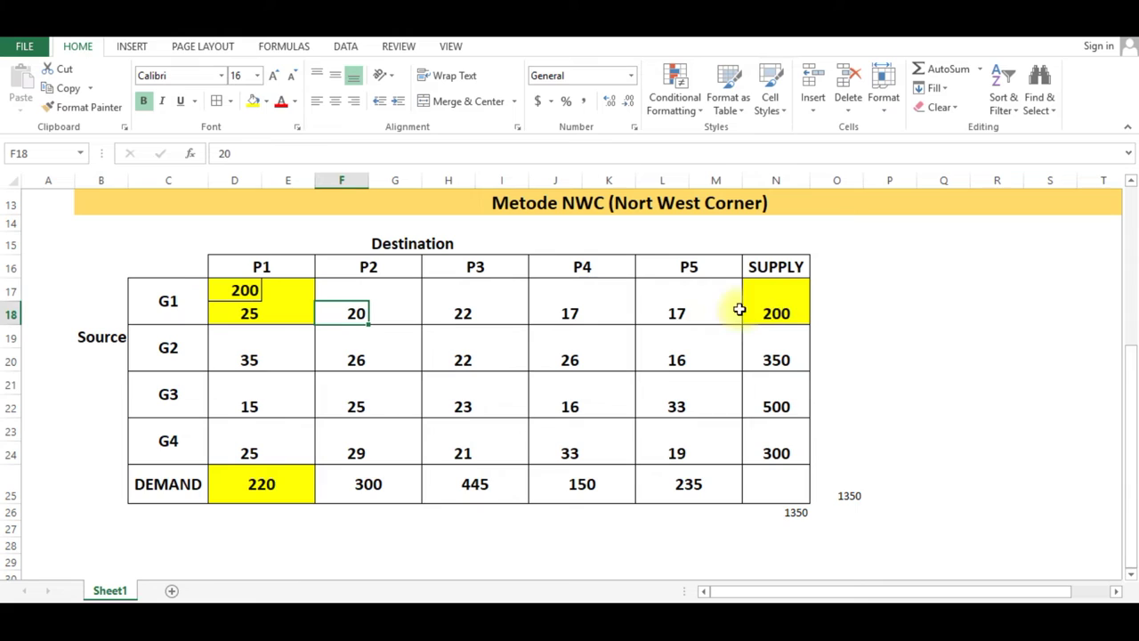
Enter 0 in cell O17, beside the SUPPLY column, as the remaining supply of G1.
left_click(767, 310)
left_click(847, 302)
left_click(845, 297)
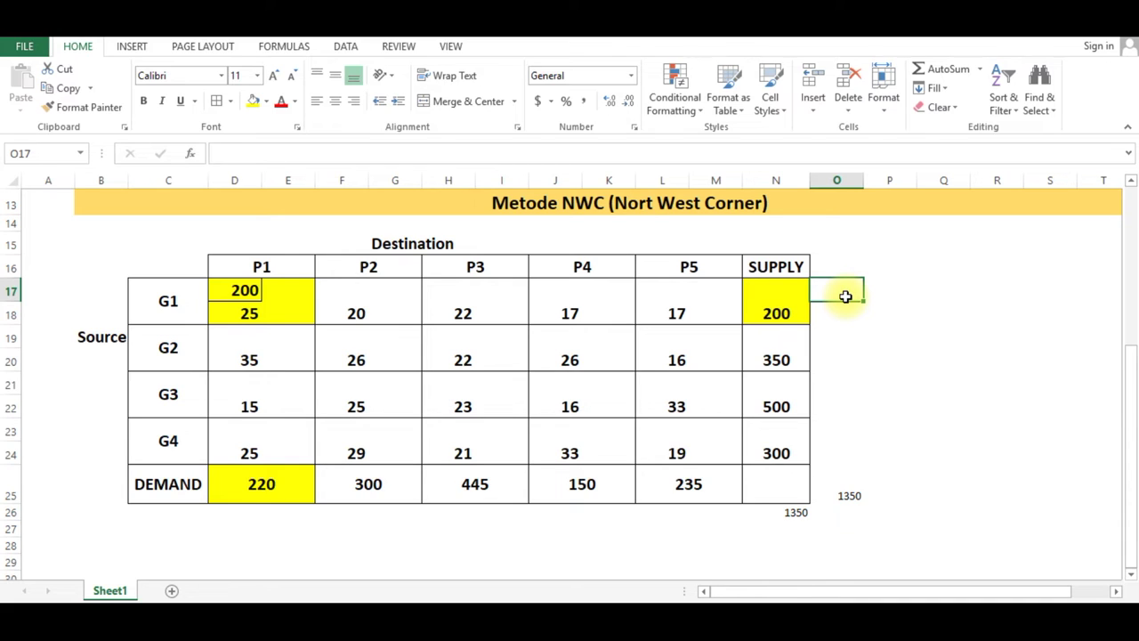
type("0")
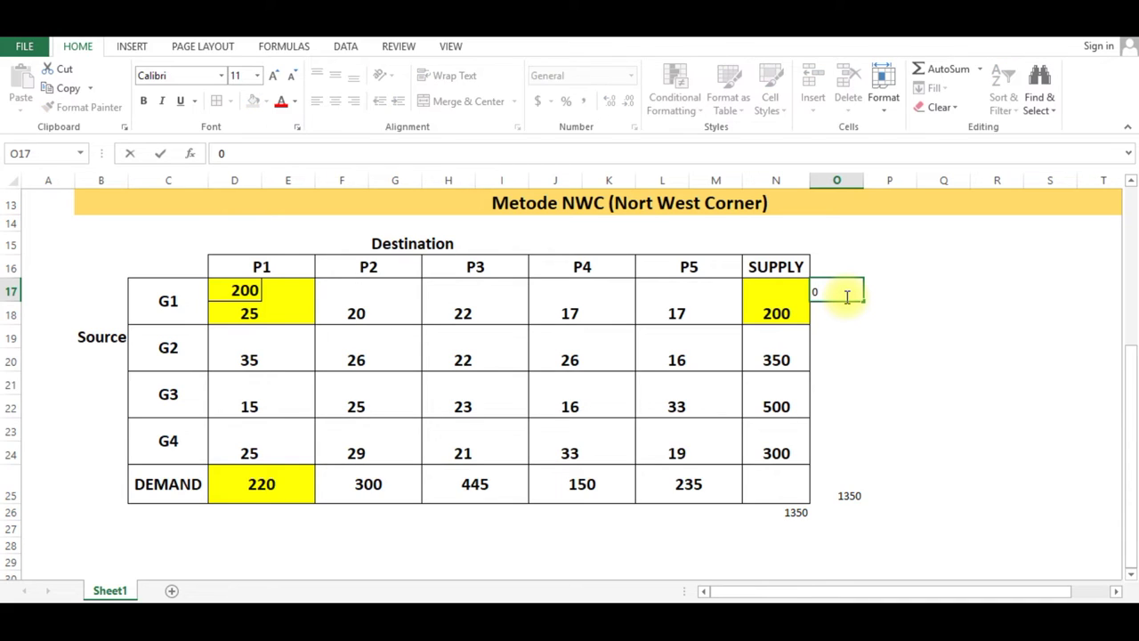
key("Return")
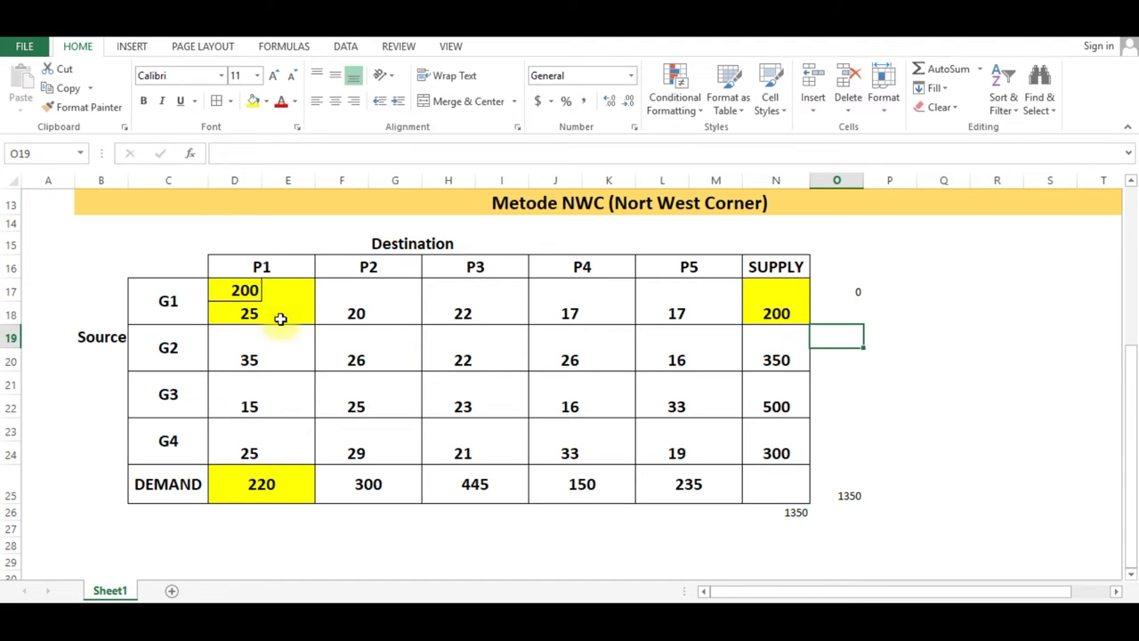
Format the remaining G1 supply in O17 as bold, larger text.
left_click(845, 290)
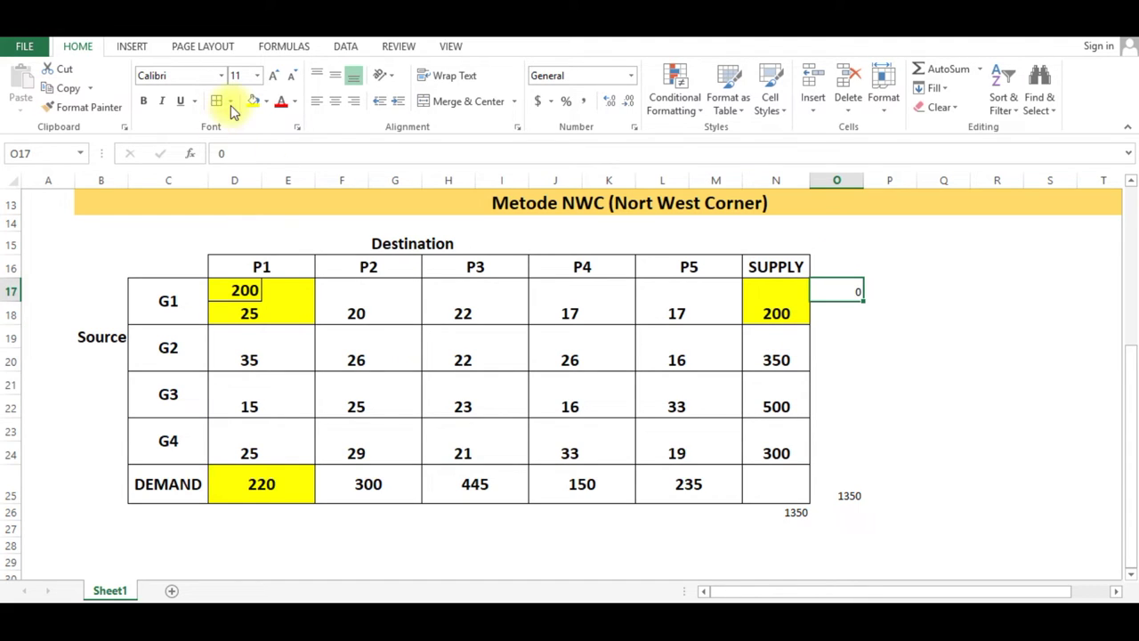
left_click(150, 98)
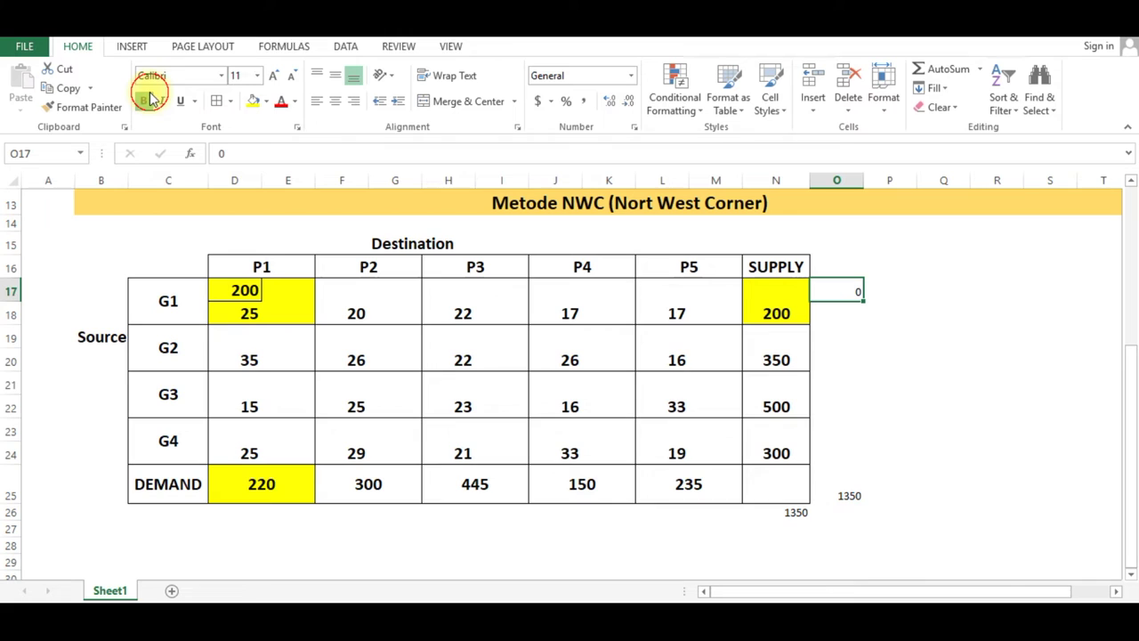
left_click(974, 354)
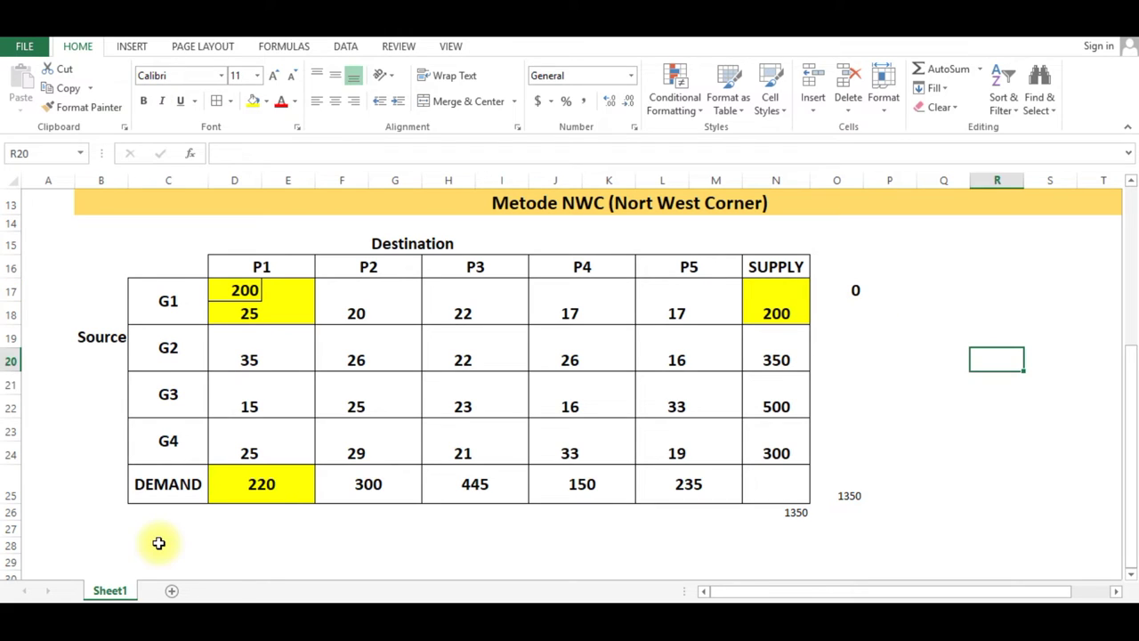
Enter 20 in cell D26, below the P1 demand, as the remaining demand of P1.
left_click(229, 477)
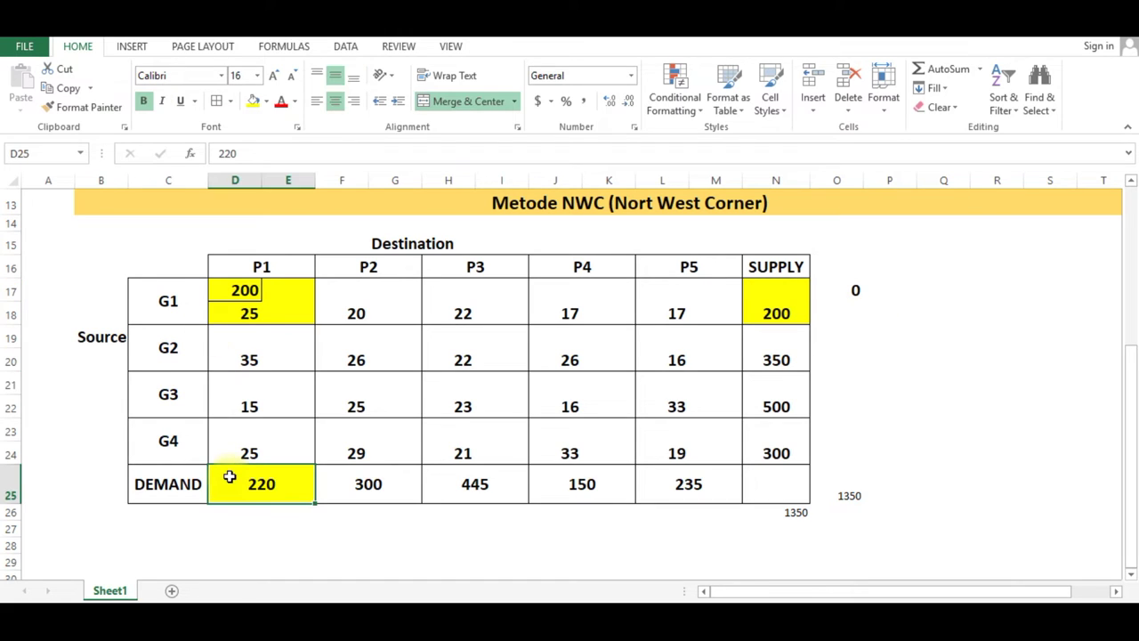
left_click(260, 259)
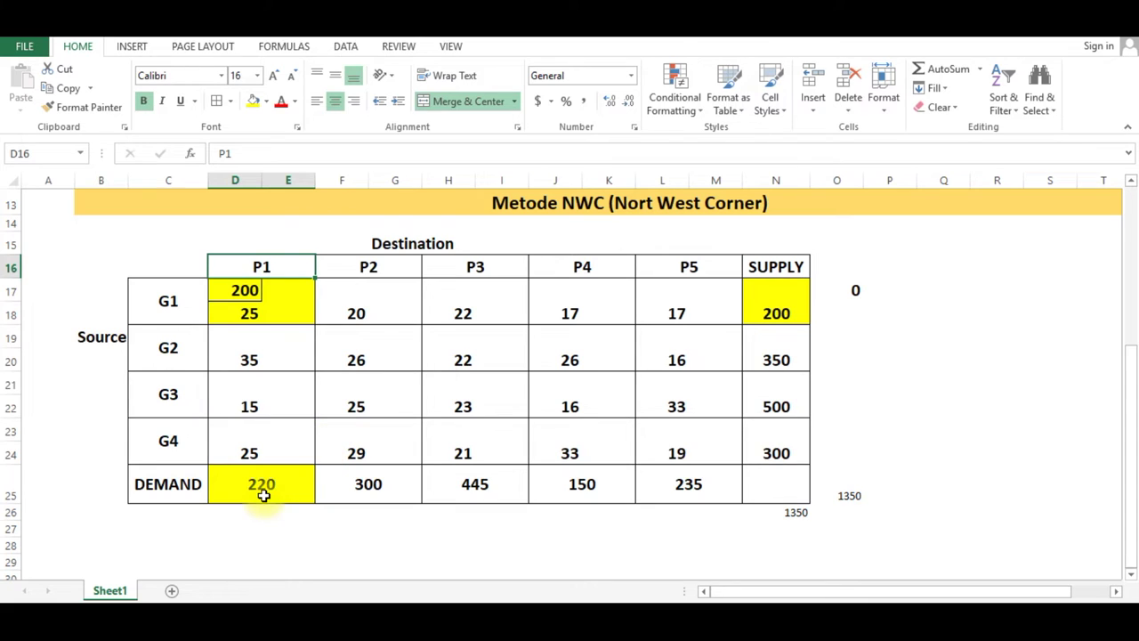
left_click(243, 290)
left_click(272, 489)
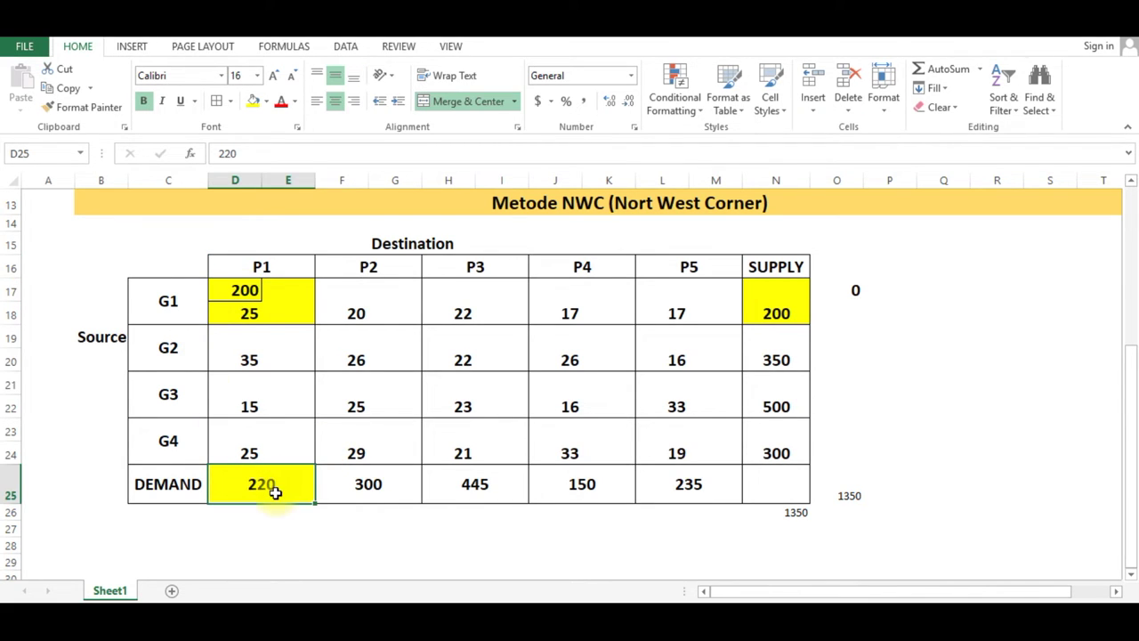
left_click(273, 527)
left_click(245, 508)
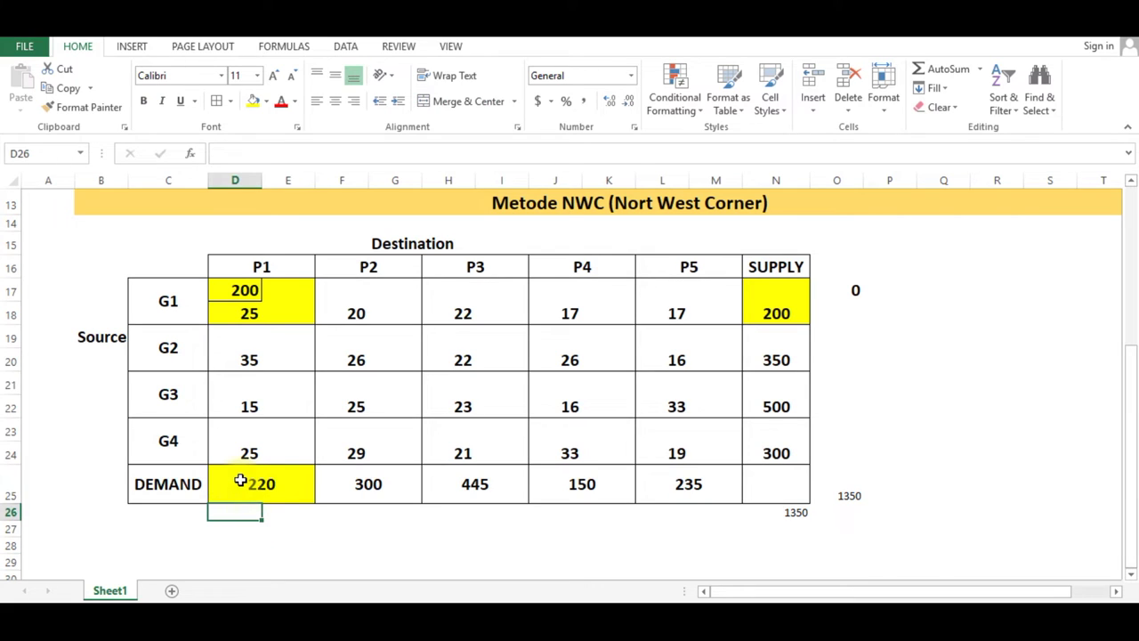
type("20")
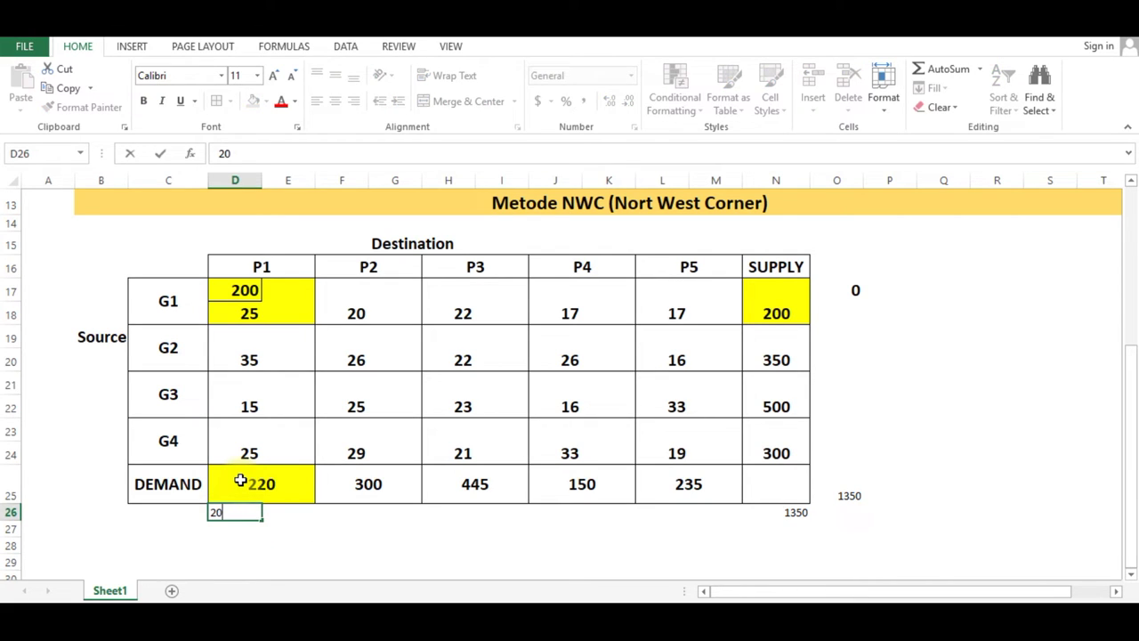
key("ctrl+Return")
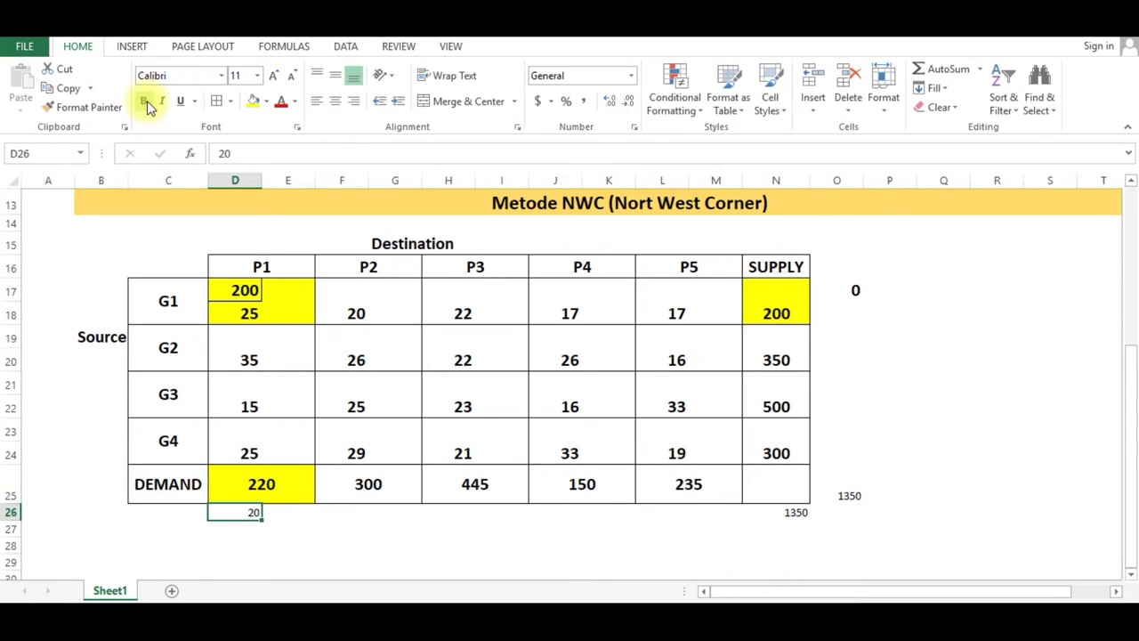
Format the remaining P1 demand in D26 as bold, 16-point text.
left_click(146, 105)
left_click(273, 75)
left_click(273, 75)
left_click(274, 75)
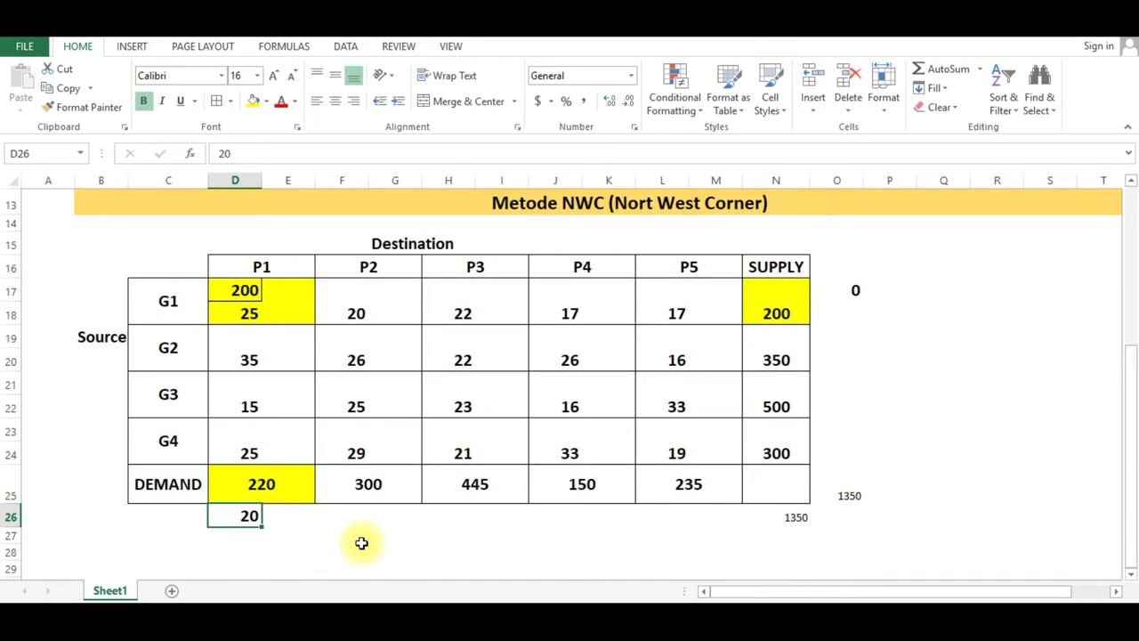
Fill the exhausted G1 row, from its label in column C through the SUPPLY cell, with dark gray.
left_click(147, 297)
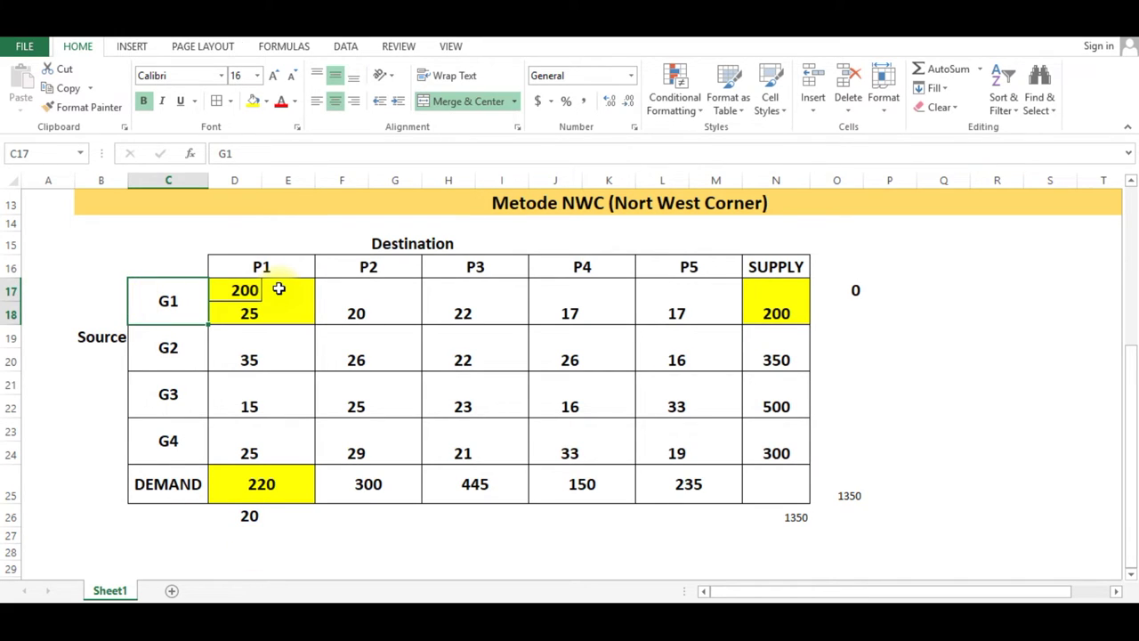
left_click(857, 287)
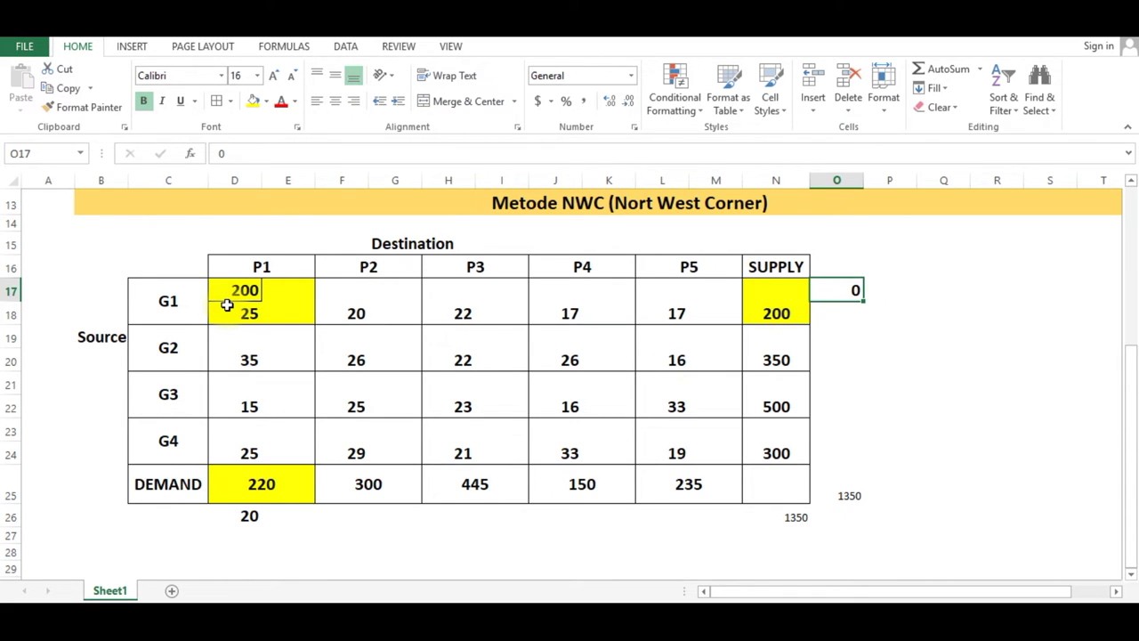
left_click_drag(236, 288, 432, 333)
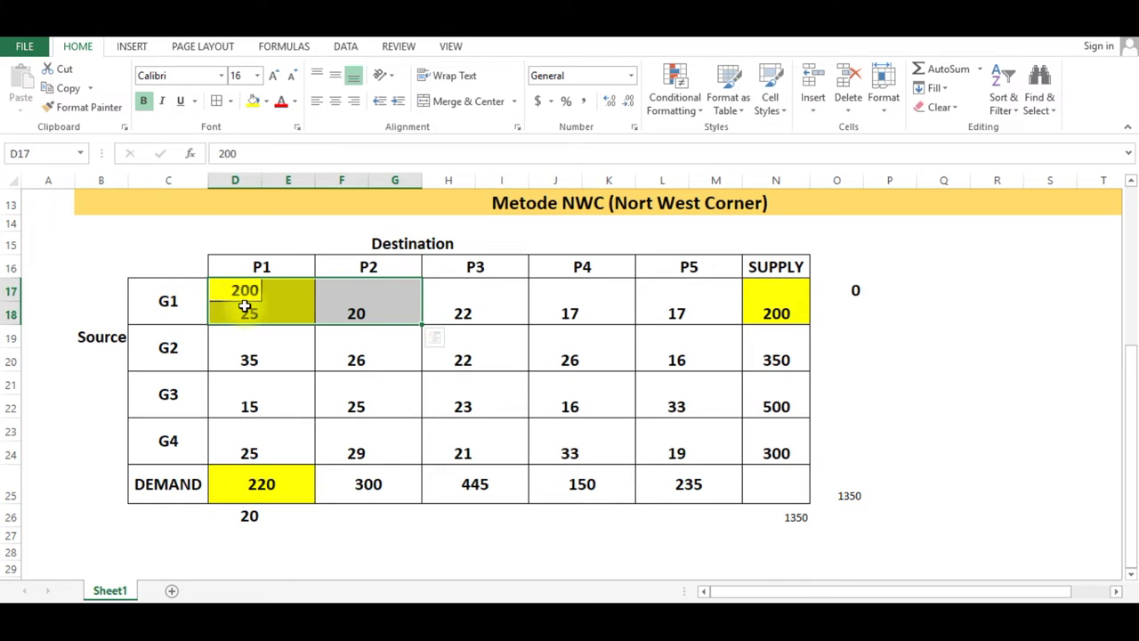
left_click_drag(254, 293, 762, 312)
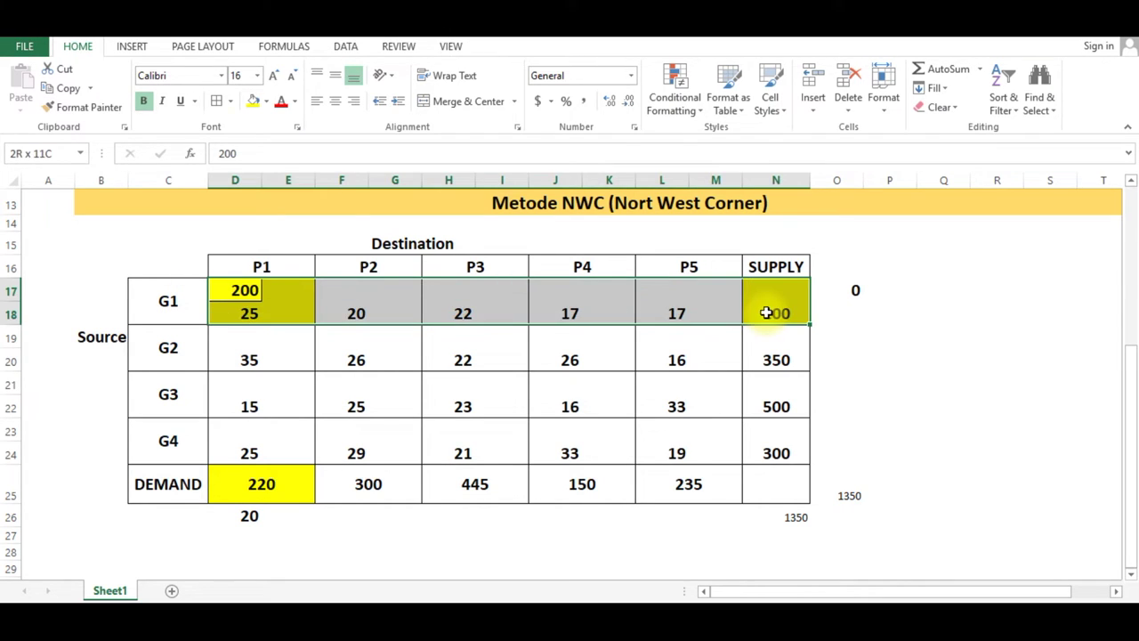
left_click(267, 101)
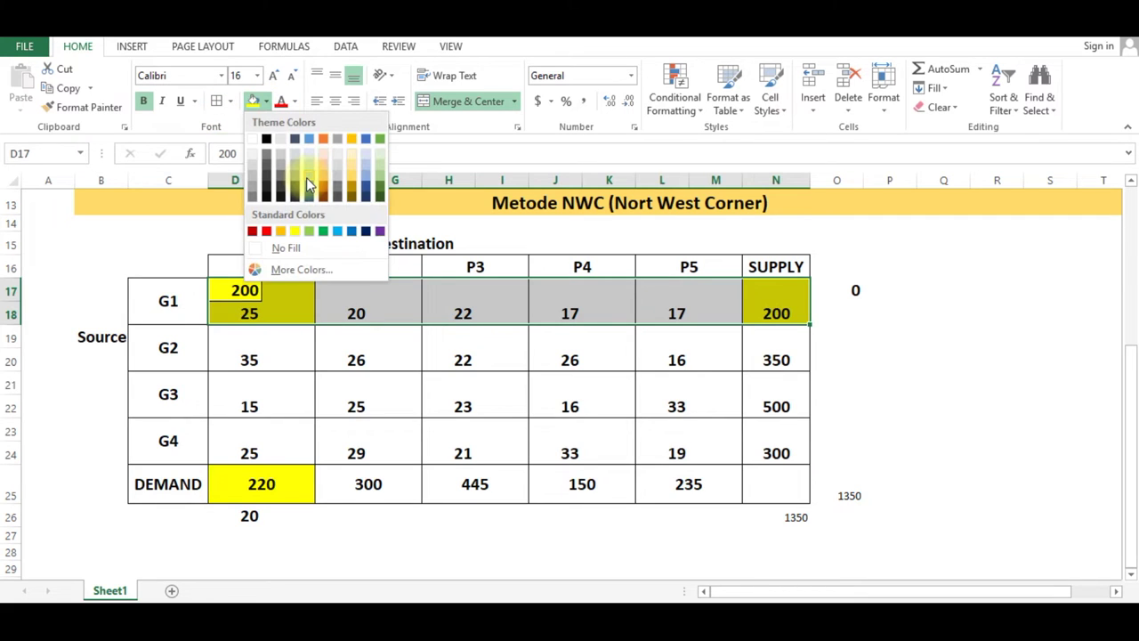
left_click(252, 196)
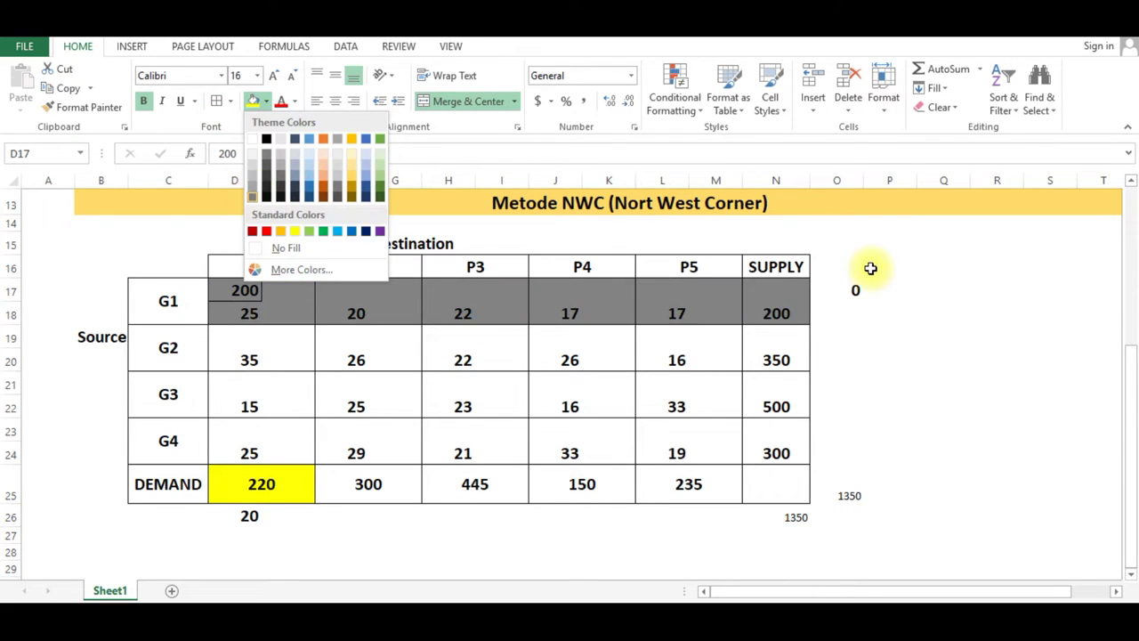
left_click(899, 354)
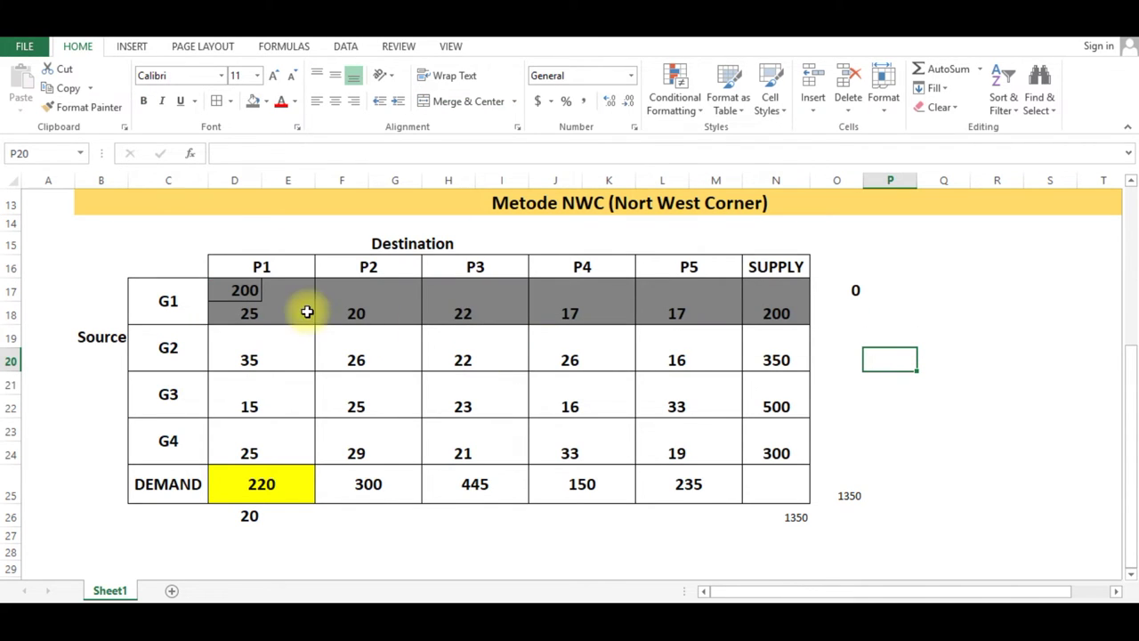
left_click(146, 304)
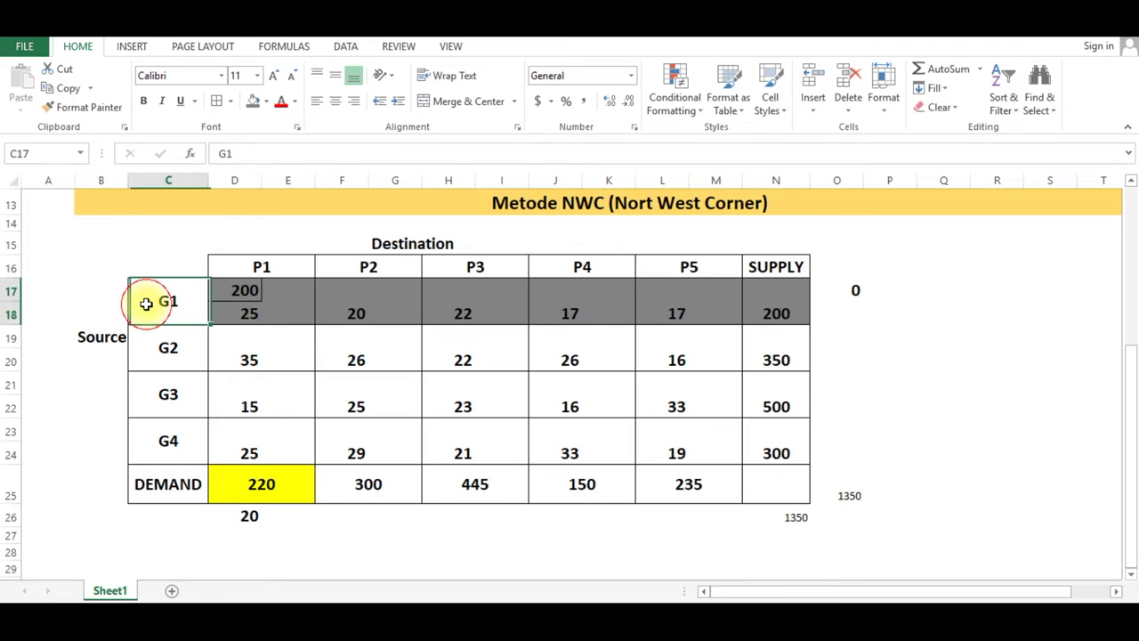
key("F4")
Fill the G2–P1 box, D19:E20, with yellow as the new north-west corner.
left_click(338, 271)
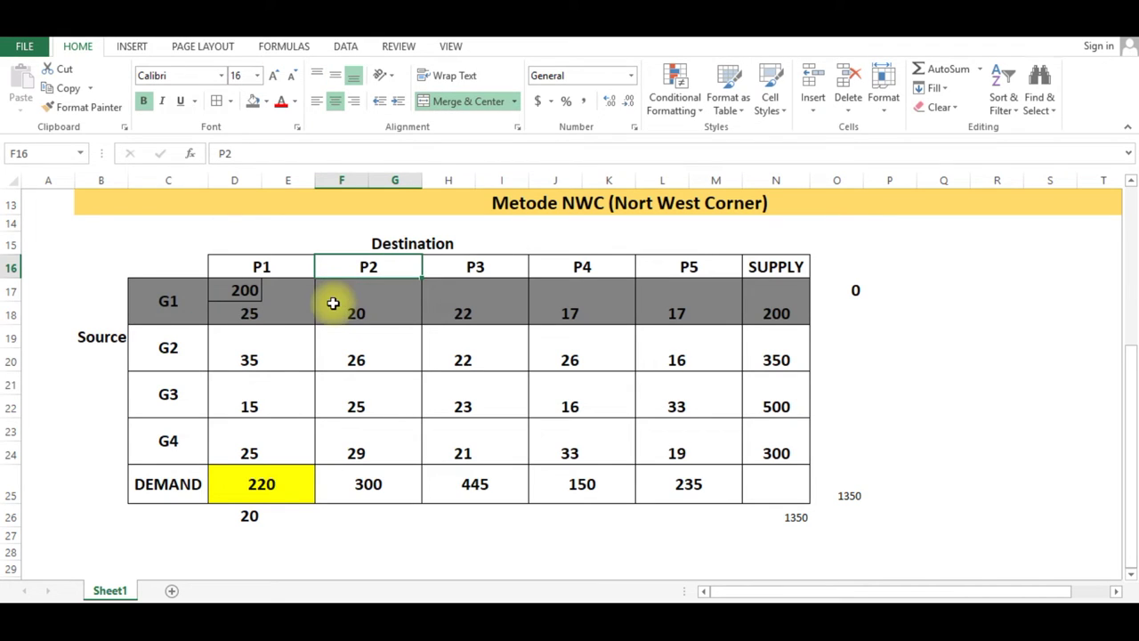
left_click(206, 370)
left_click_drag(222, 328, 300, 356)
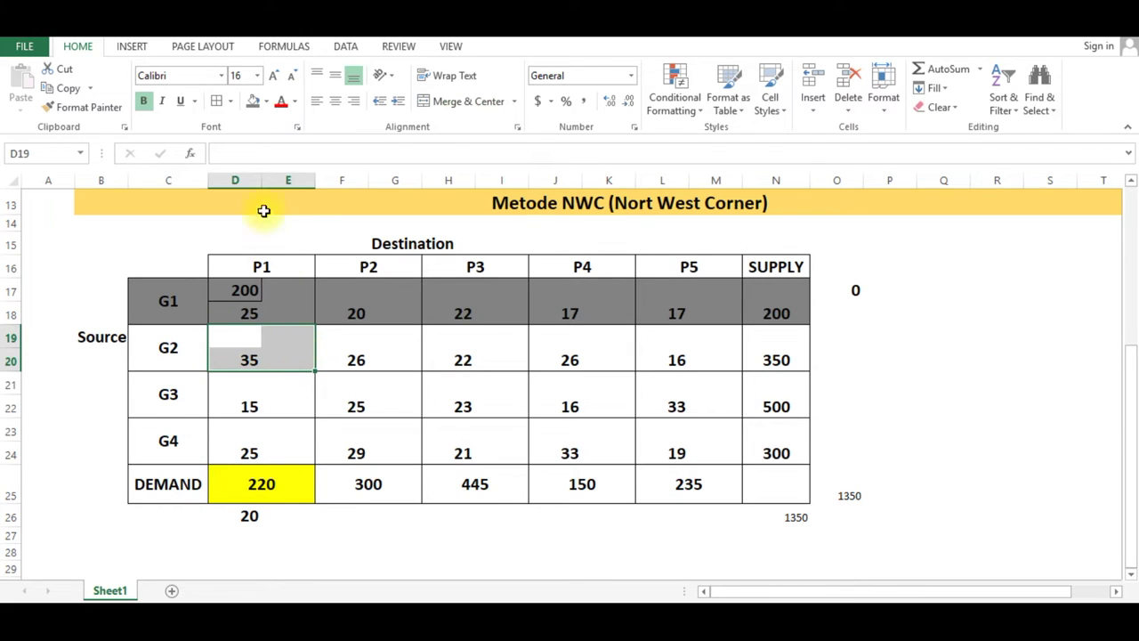
left_click(267, 102)
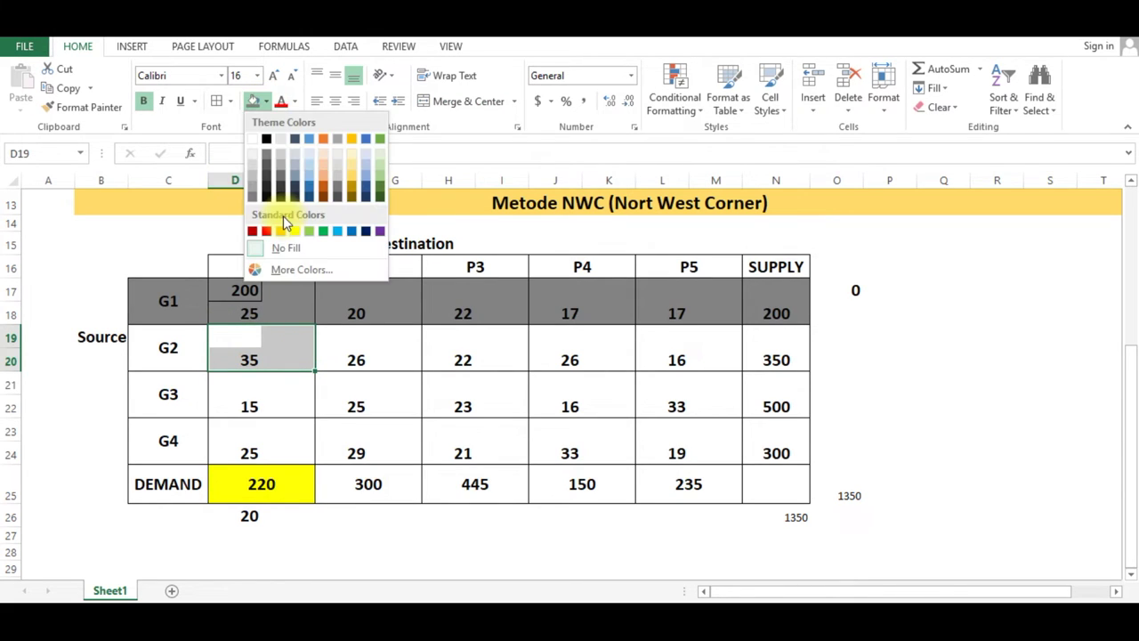
left_click(295, 231)
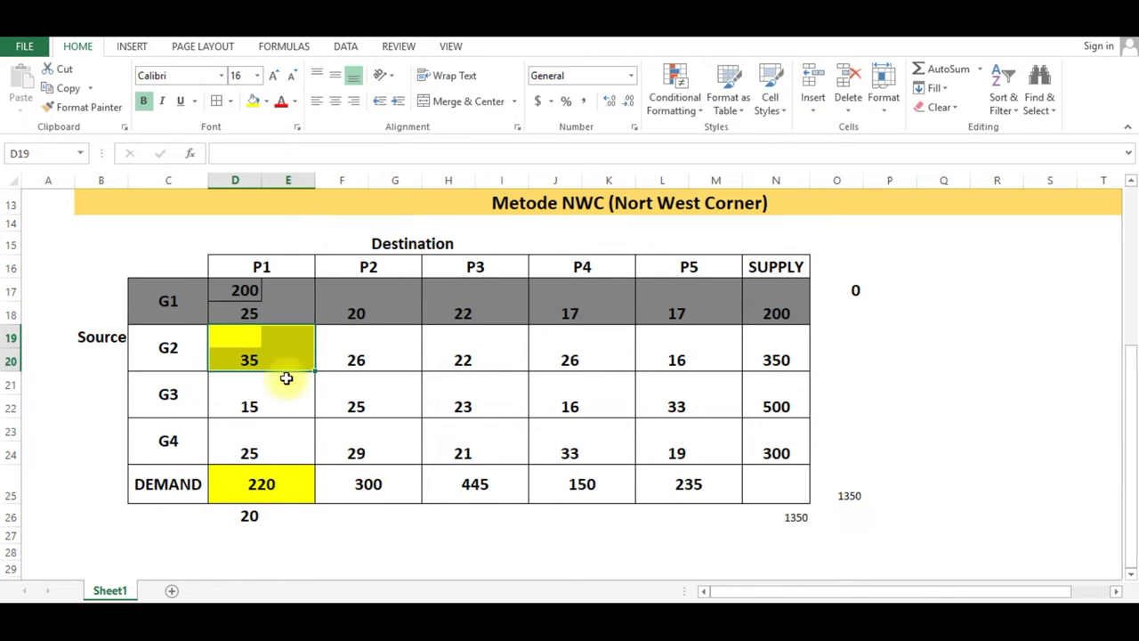
Follow the G2 row across to its supply cell N19 and fill that cell with yellow.
left_click(247, 467)
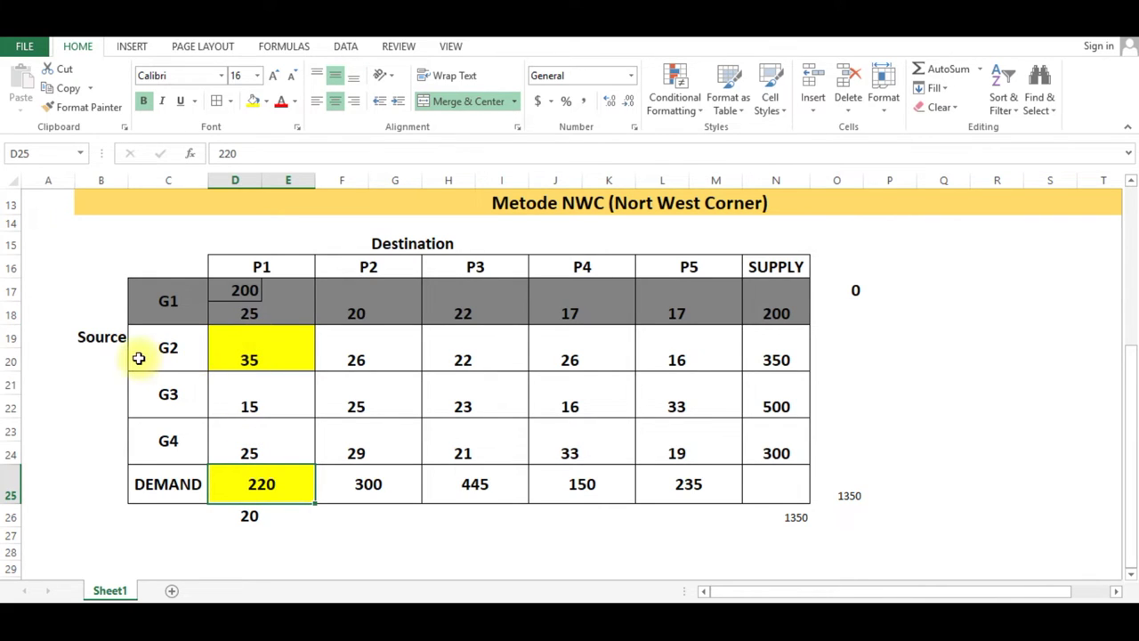
left_click_drag(144, 355, 771, 358)
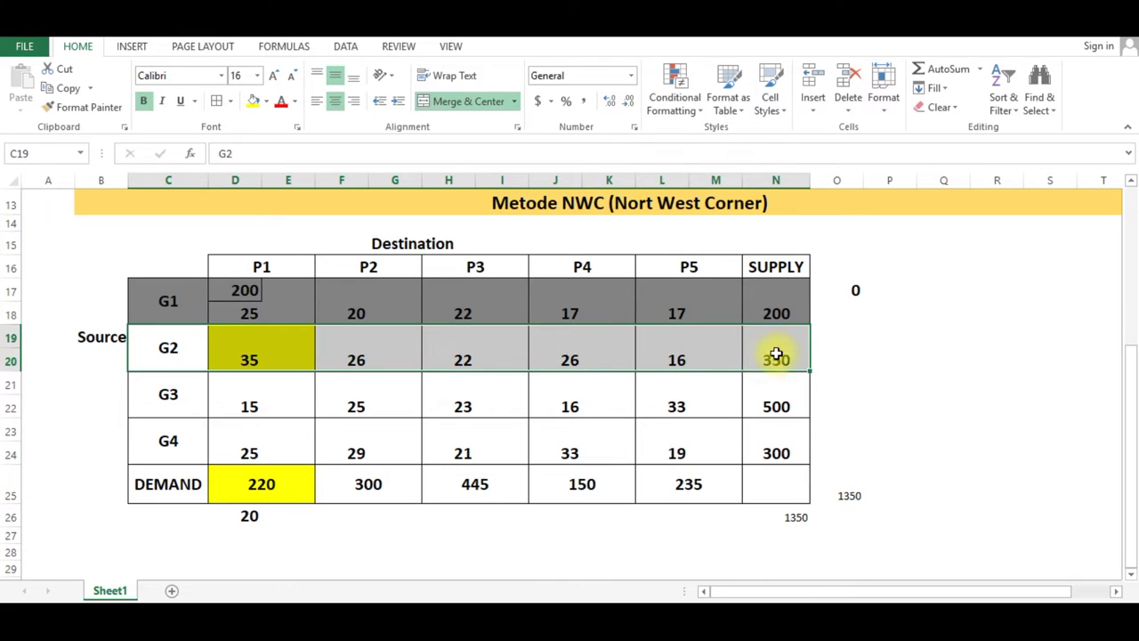
left_click(770, 359)
left_click(254, 102)
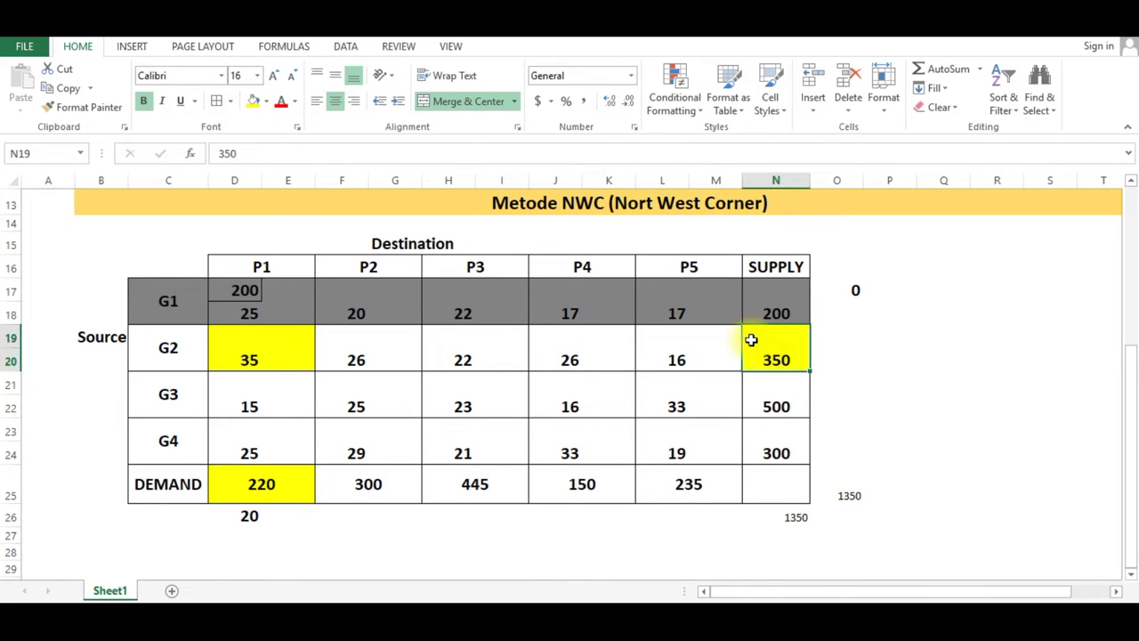
Fill the remaining P1 demand cell D26 with the same yellow.
left_click(258, 267)
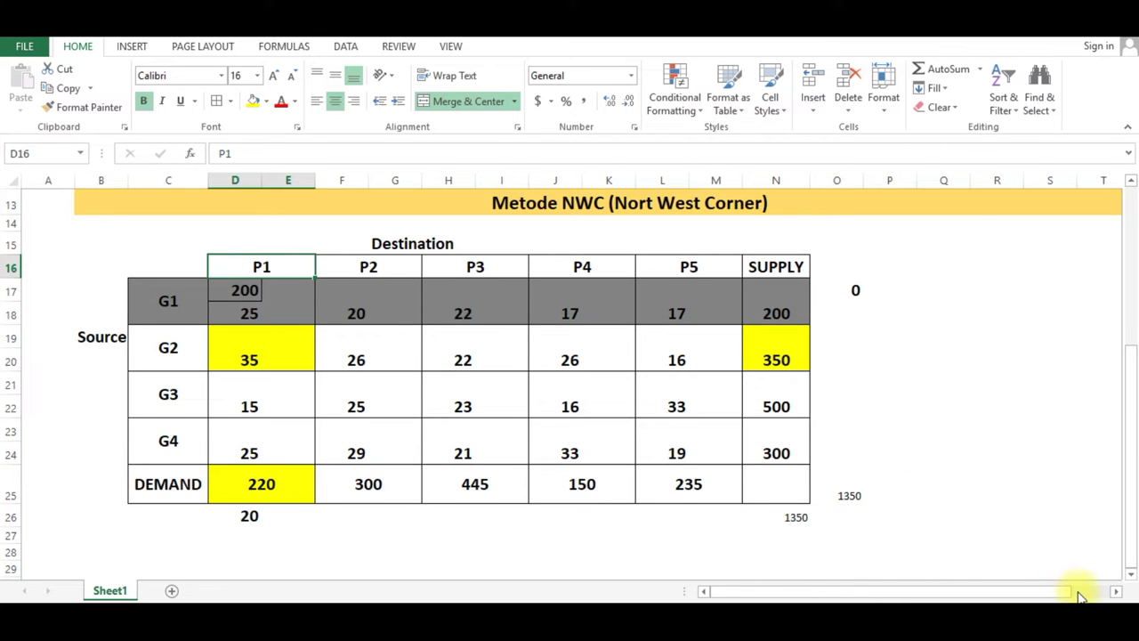
left_click(247, 520)
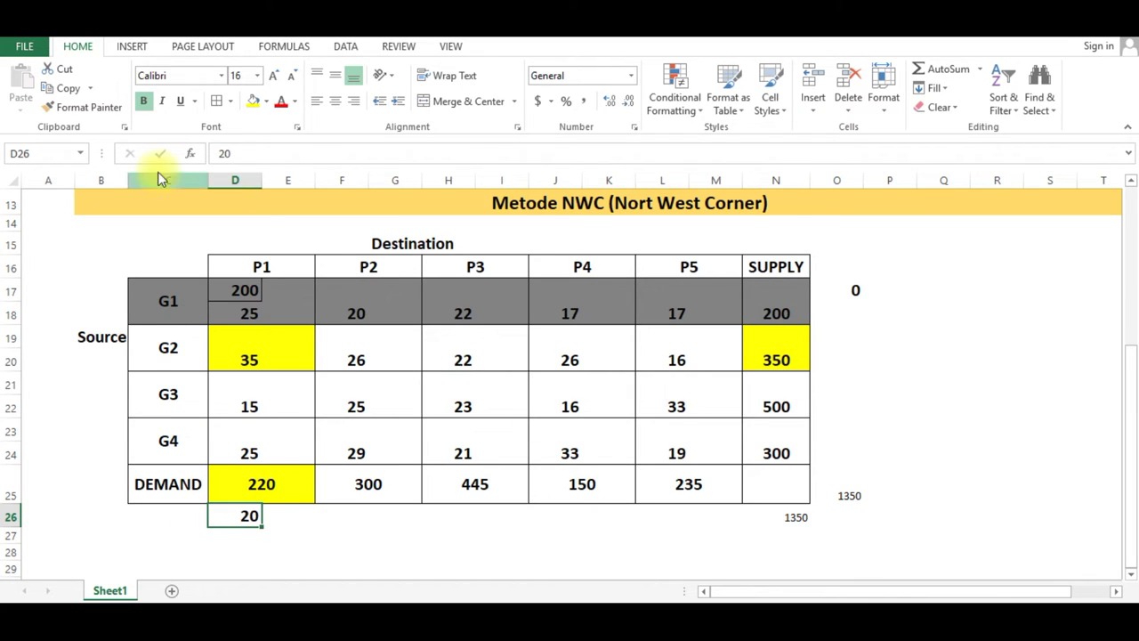
left_click(225, 523)
key("F4")
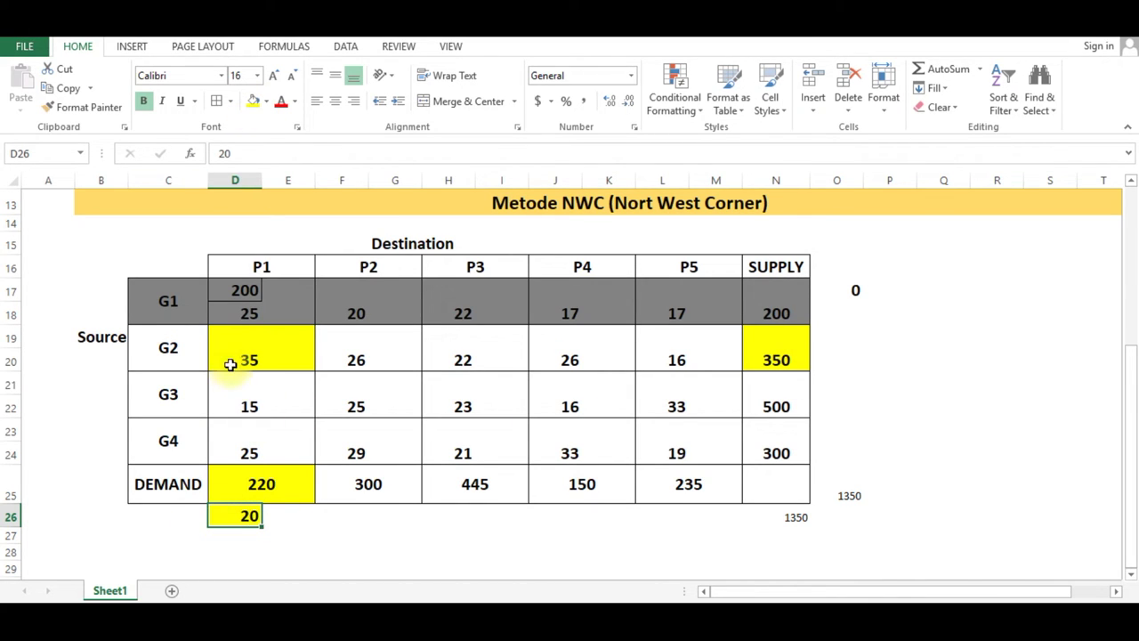
Enter the allocation 20 in cell D19 of the G2–P1 box and apply borders to that cell.
left_click(233, 334)
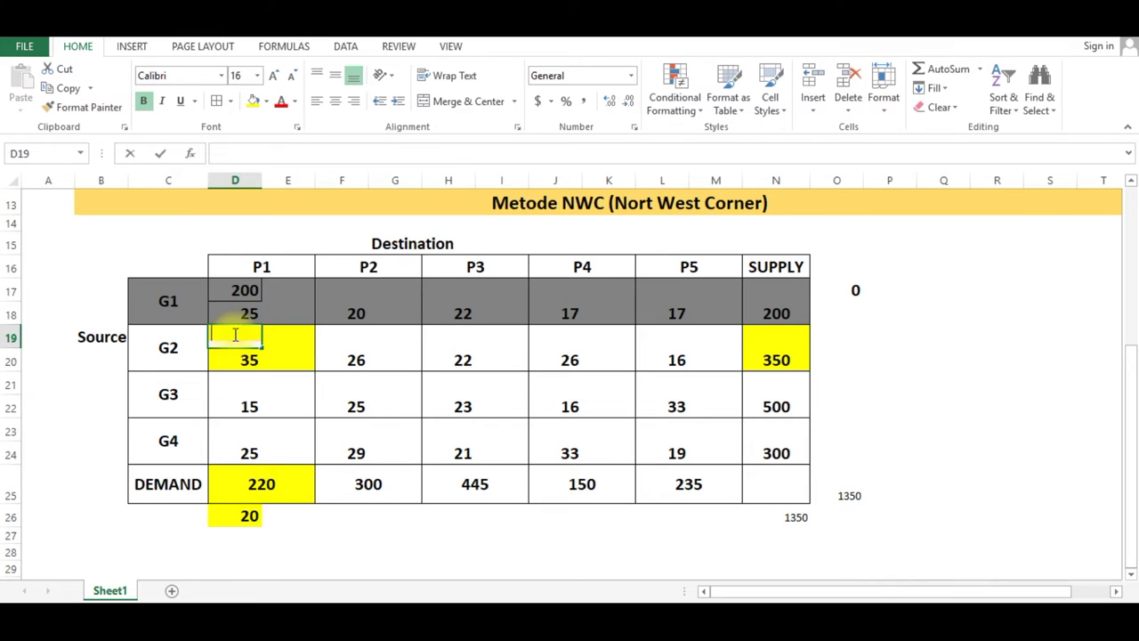
type("20")
key("Return")
left_click(234, 333)
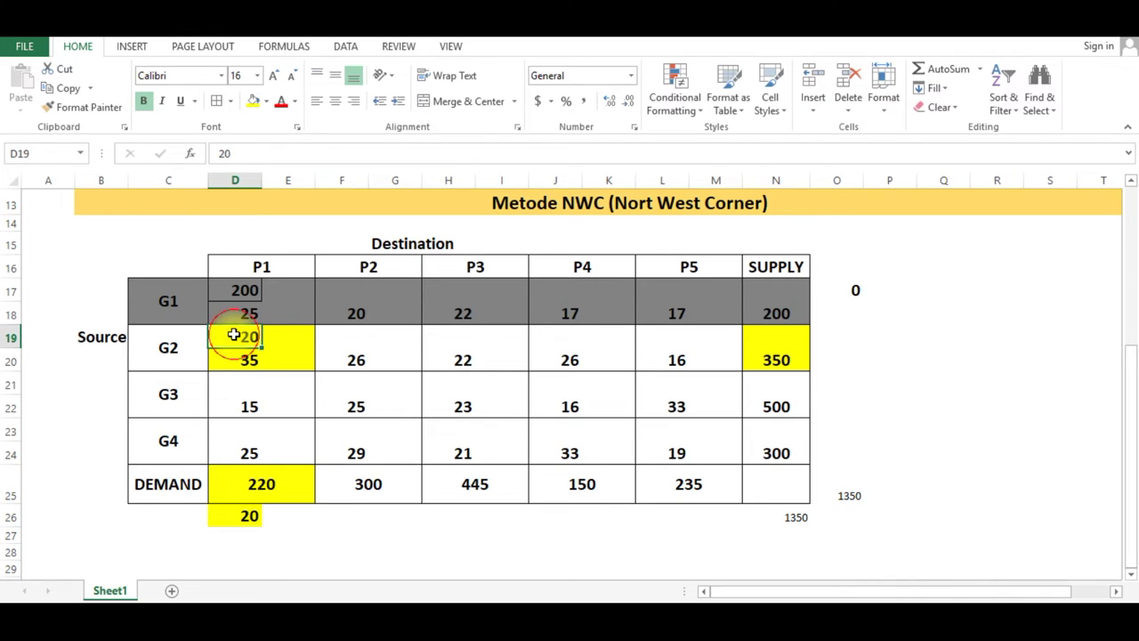
key("F4")
Enter 0 in cell D27, below the earlier remainder, as the remaining demand of P1.
left_click(322, 472)
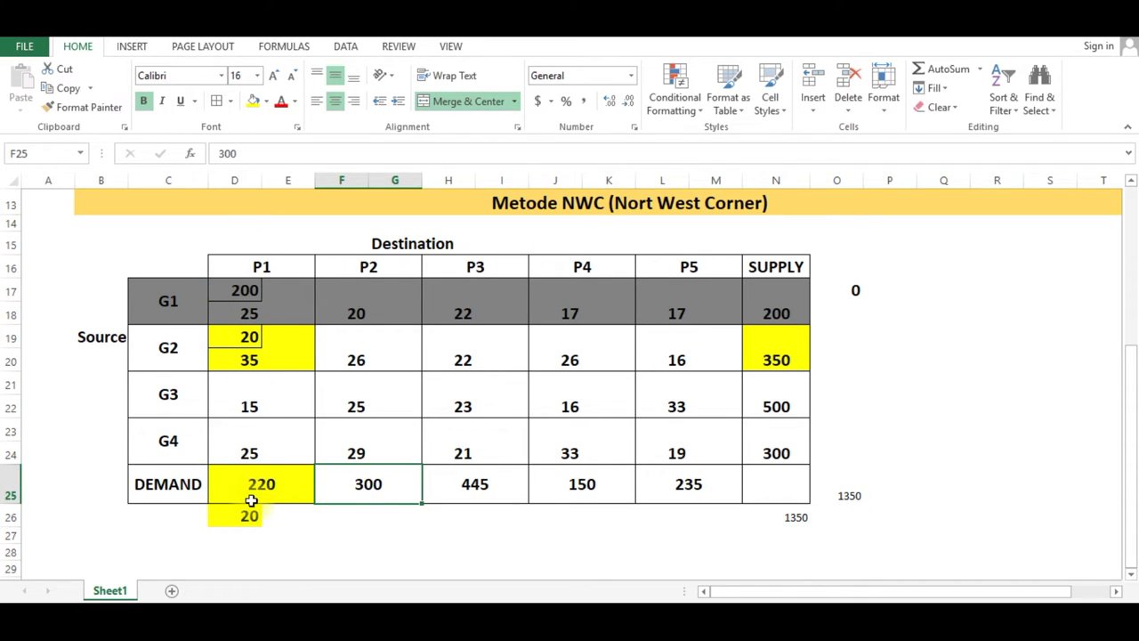
left_click(242, 539)
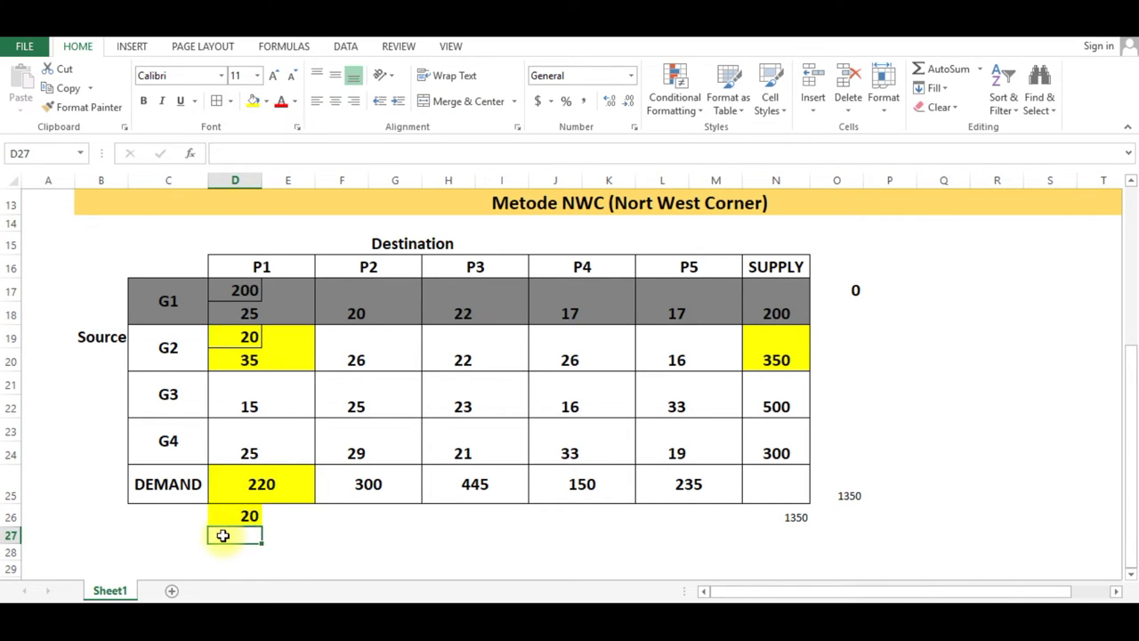
type("0")
key("Return")
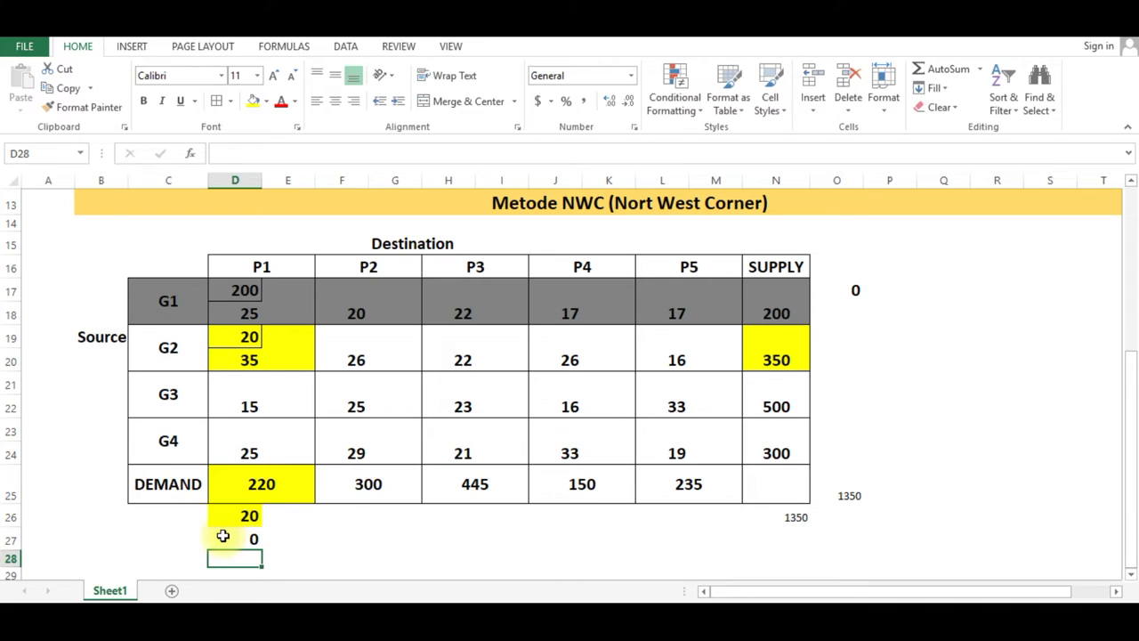
left_click(222, 534)
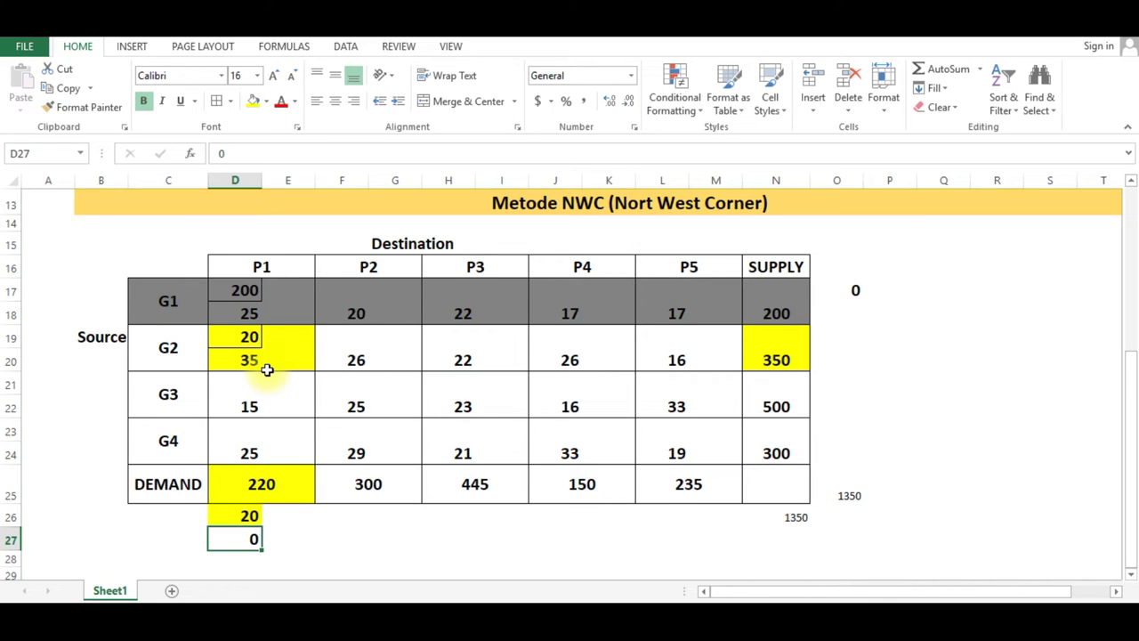
Fill the fulfilled P1 column, from its header down to row 27 across columns D and E, with dark gray.
left_click_drag(174, 349, 278, 360)
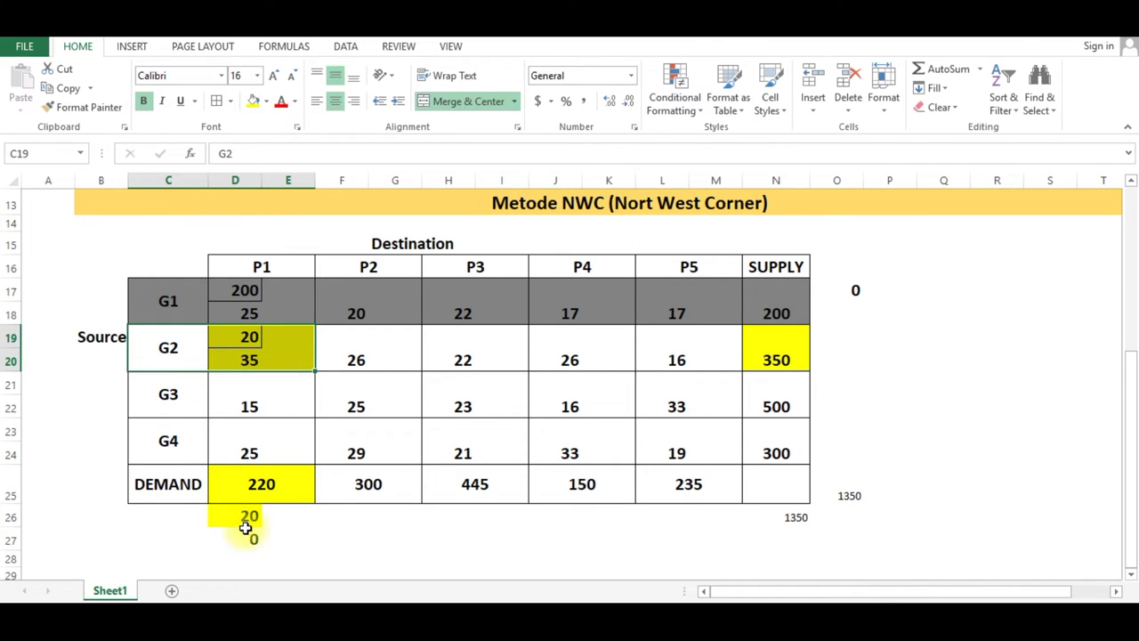
left_click_drag(267, 286, 302, 356)
left_click_drag(276, 408, 267, 537)
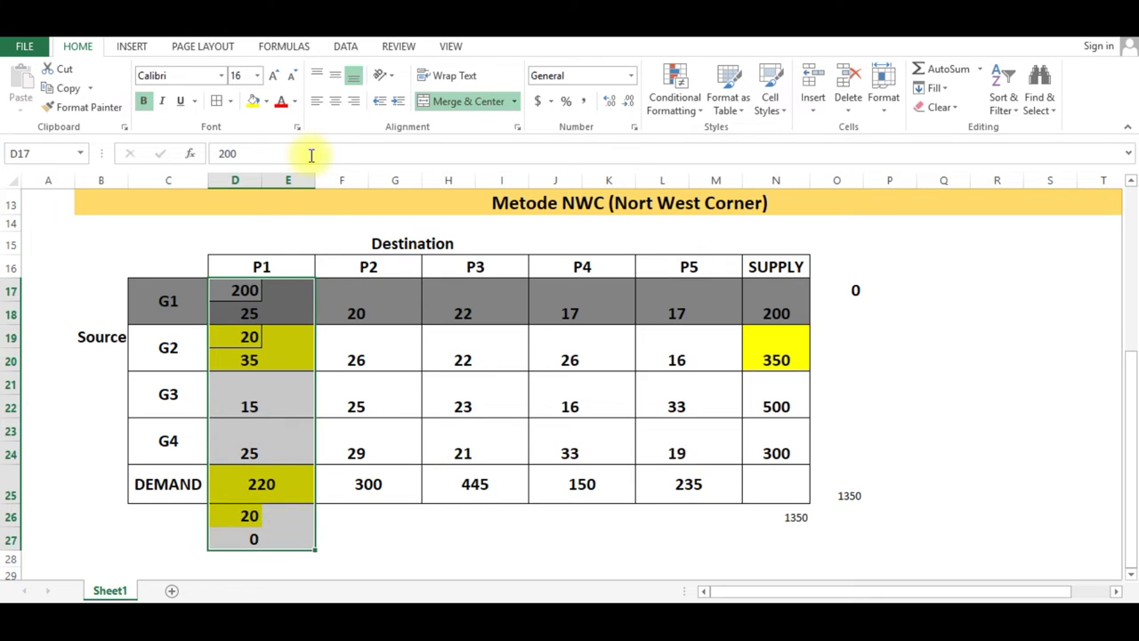
left_click(264, 101)
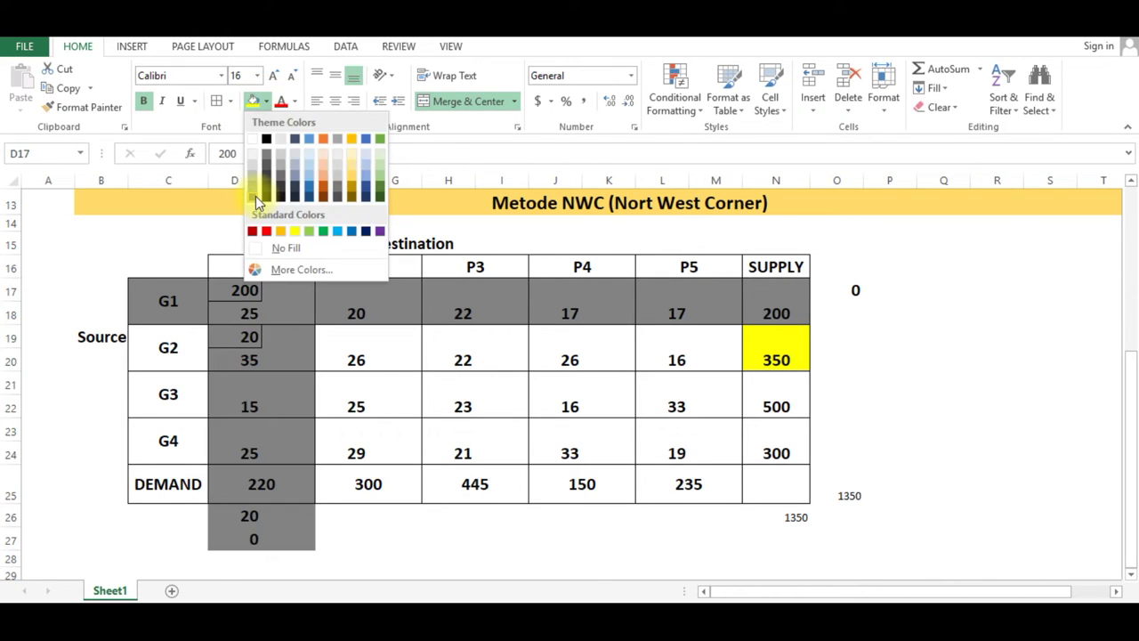
left_click(257, 196)
left_click(258, 267)
left_click(254, 101)
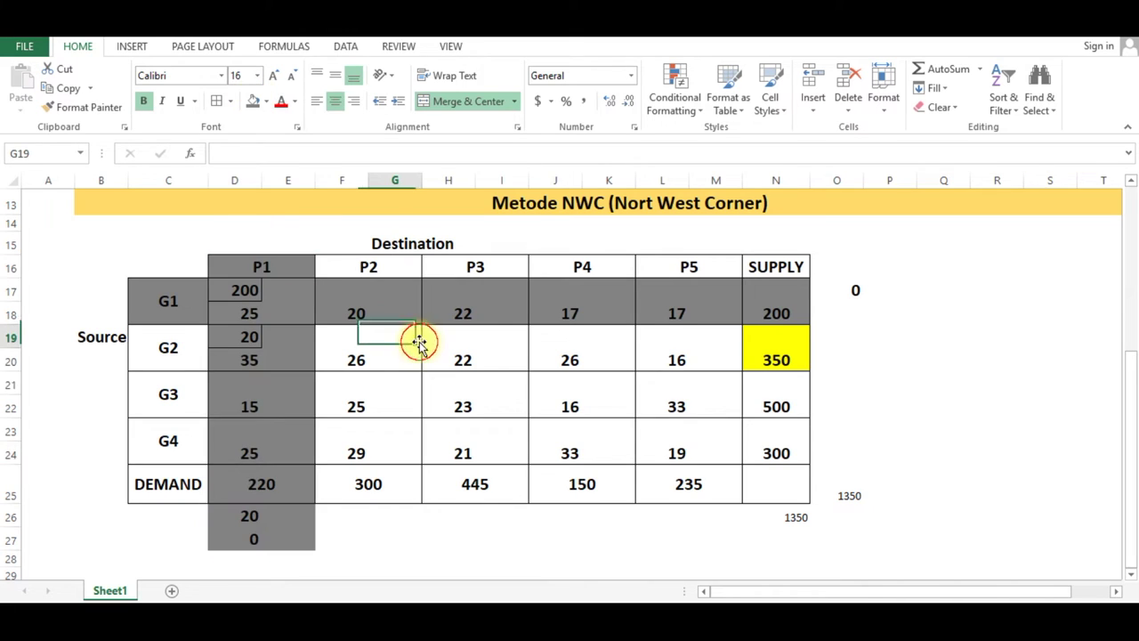
Calculate the remaining G2 supply in cell O19, beside the SUPPLY column, with the formula +350-20.
left_click(413, 337)
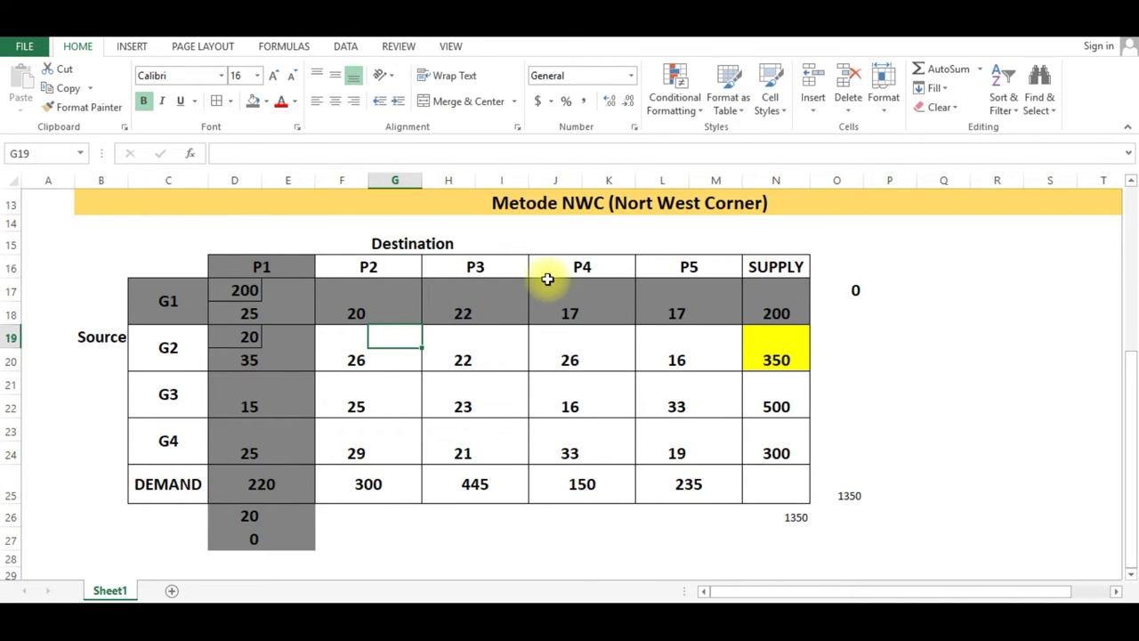
left_click(243, 341)
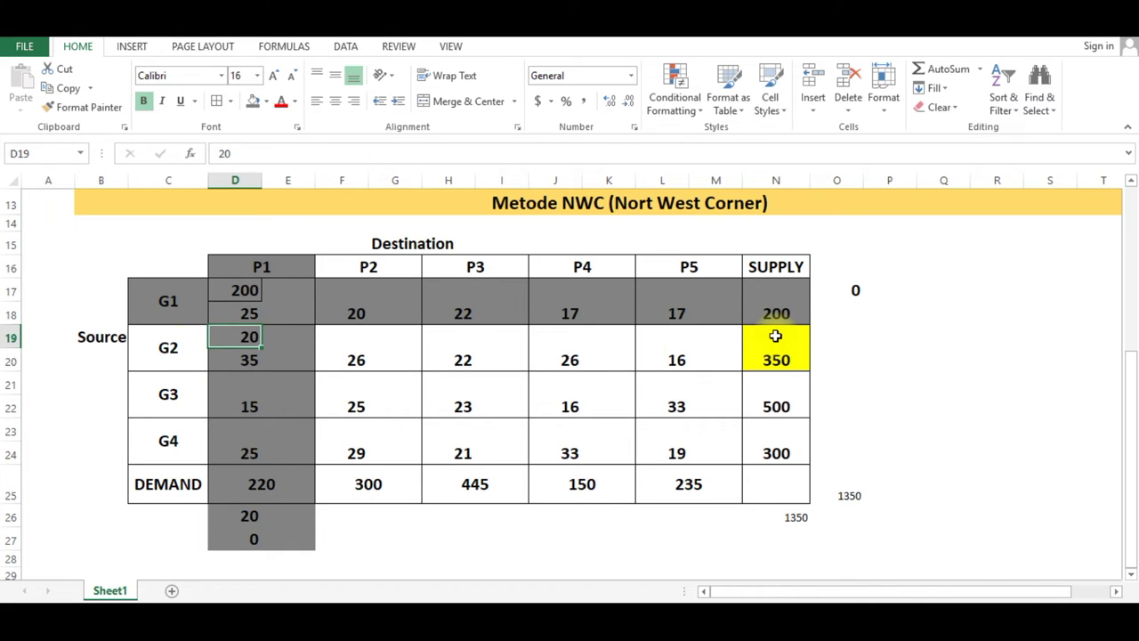
left_click(830, 356)
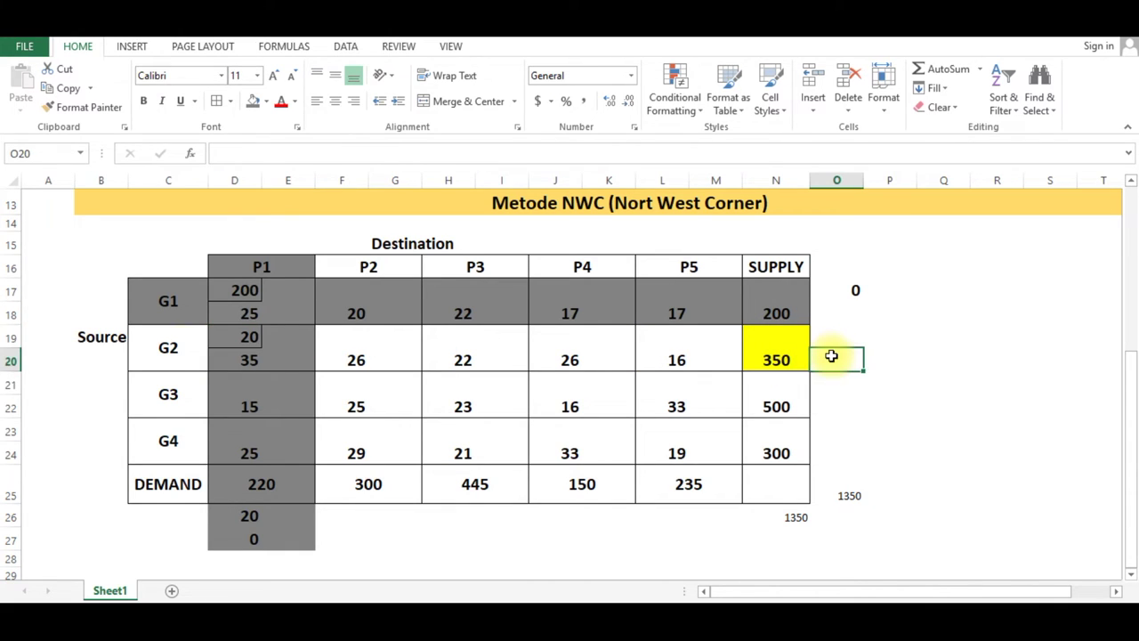
left_click(833, 337)
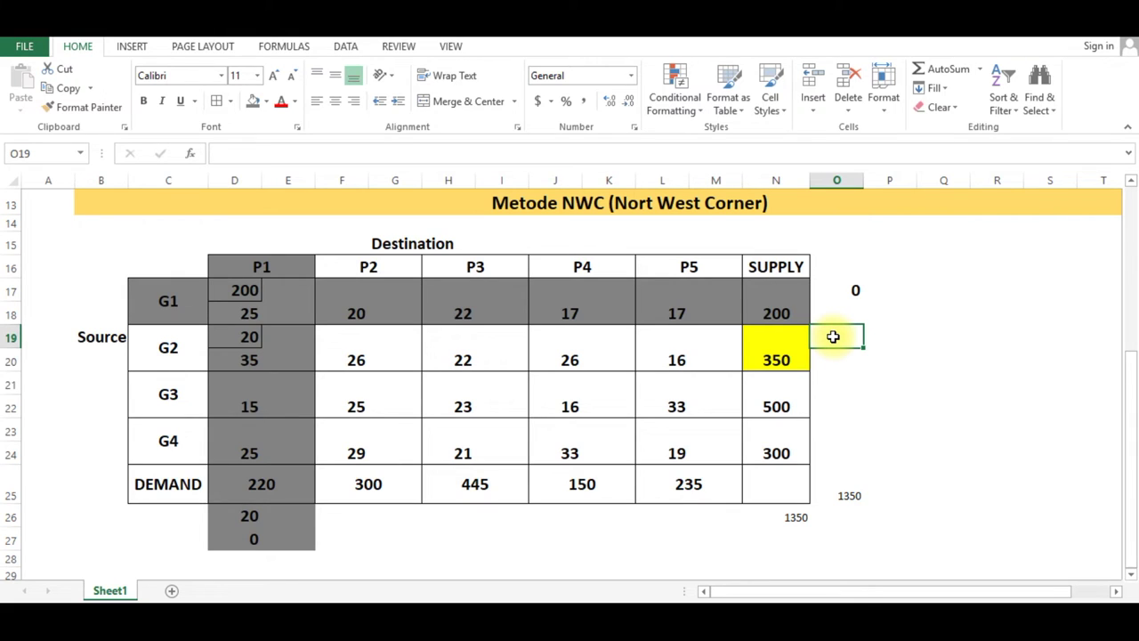
type("+2")
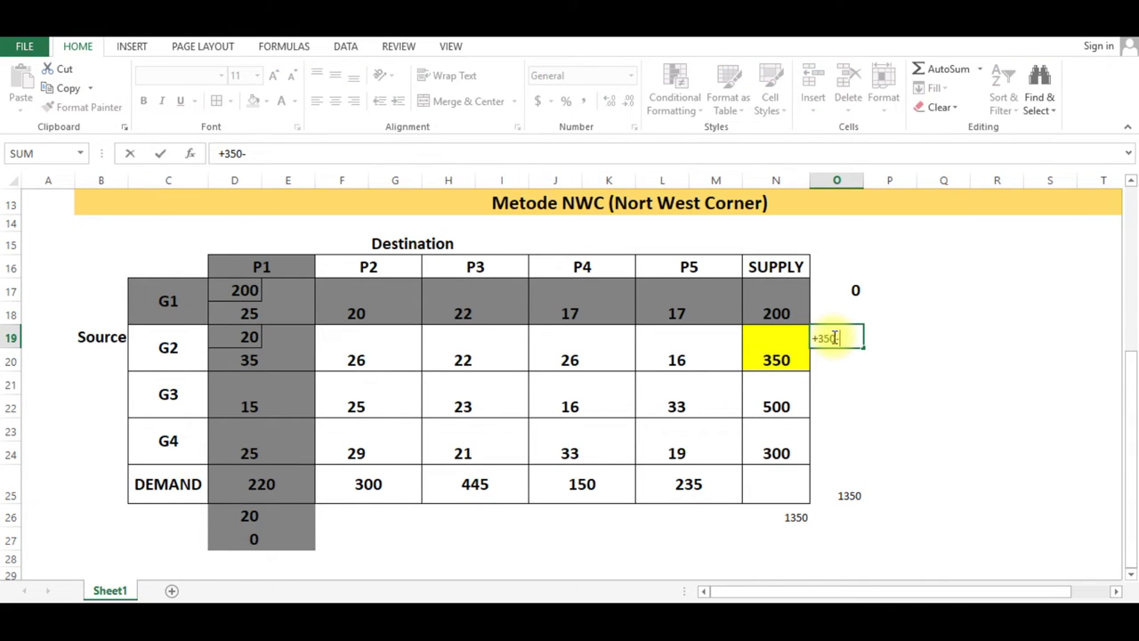
type("50-20")
key("Return")
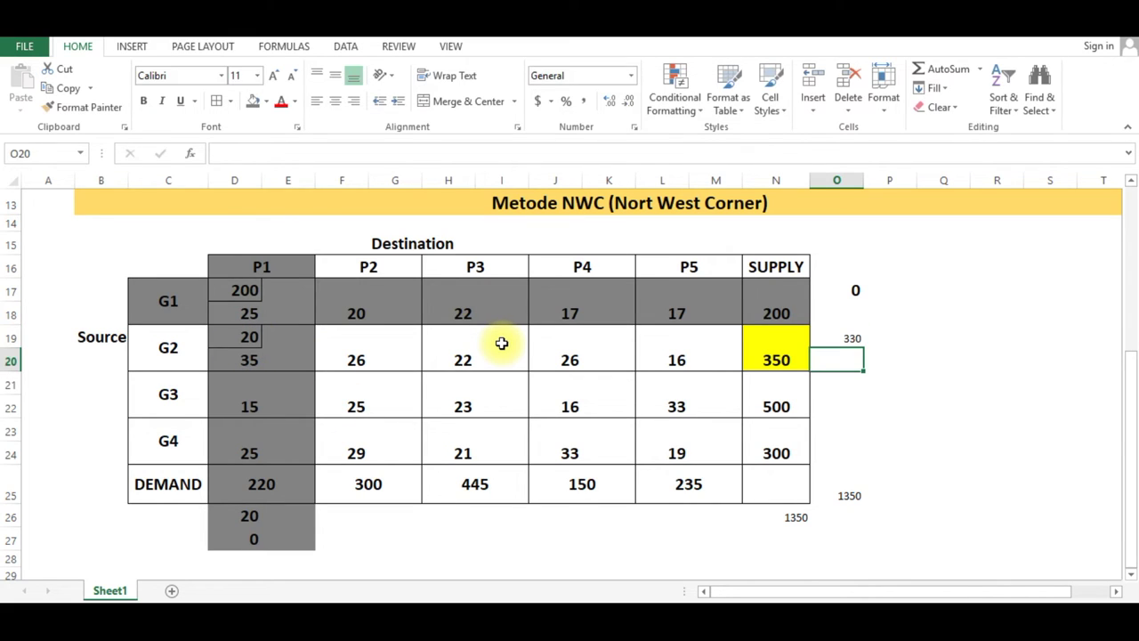
Make the remaining G2 supply in cell O19 bold at font size 16.
left_click(827, 331)
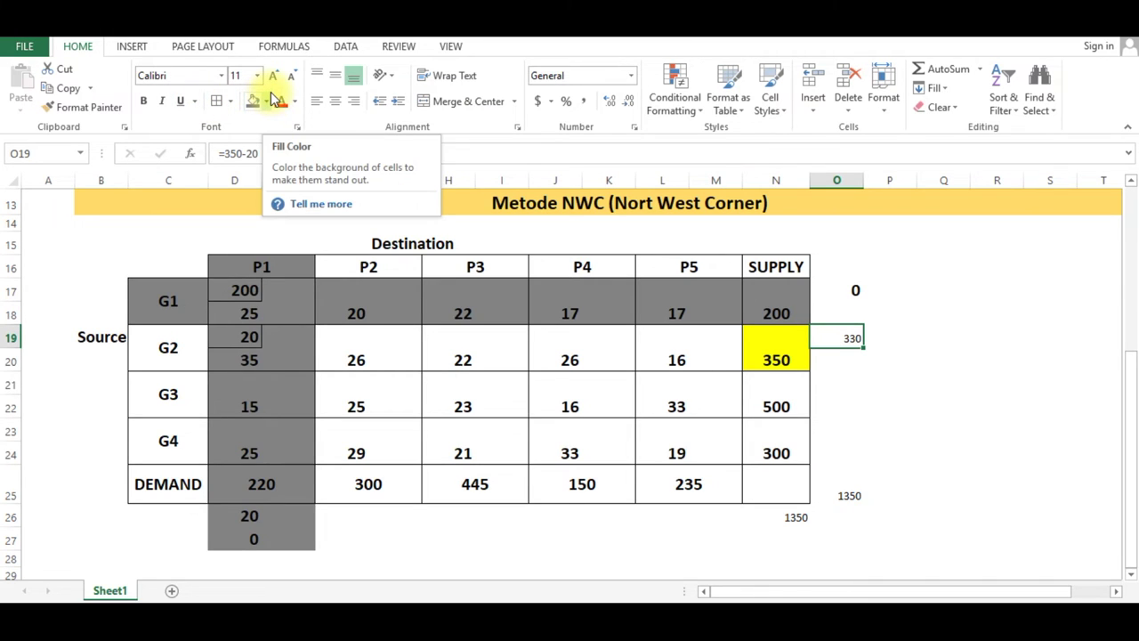
left_click(143, 100)
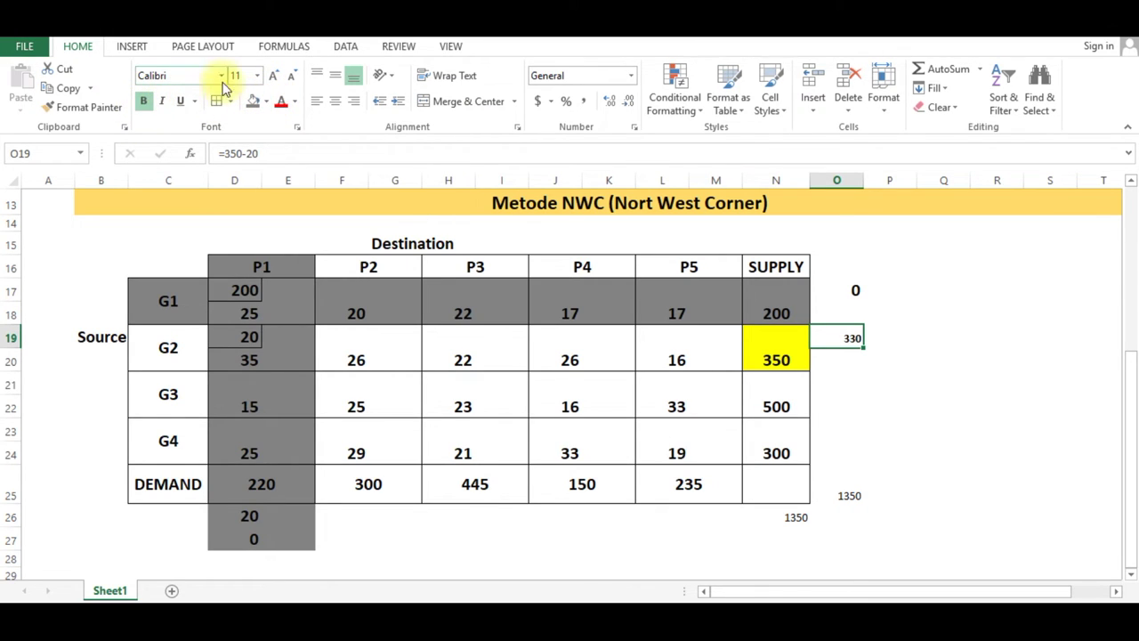
left_click(275, 80)
left_click(275, 80)
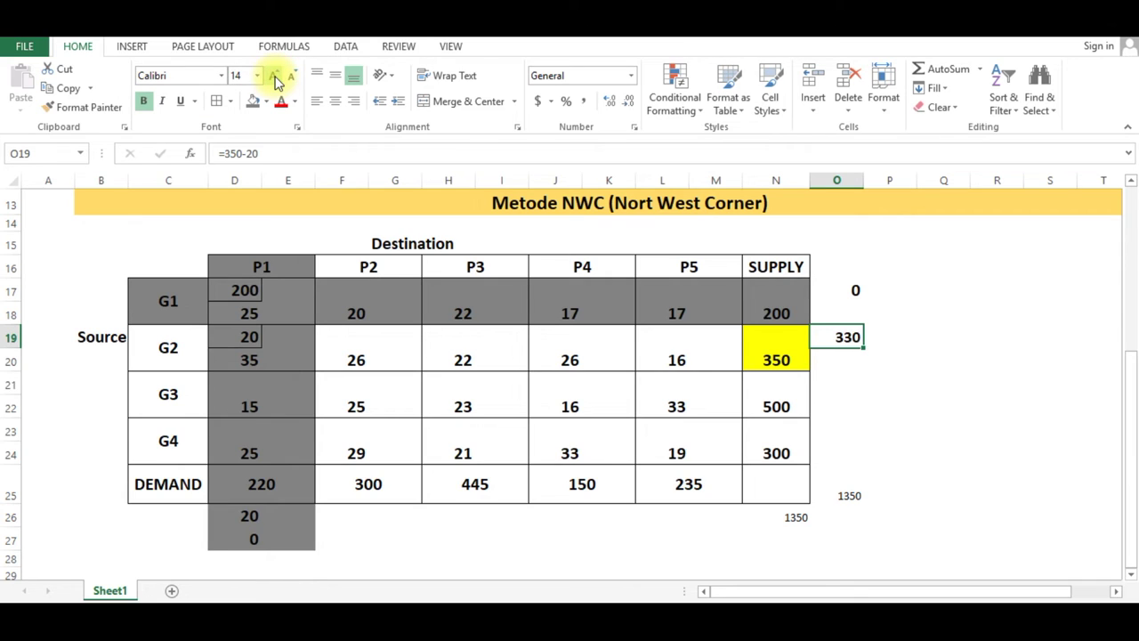
left_click(277, 76)
left_click(882, 385)
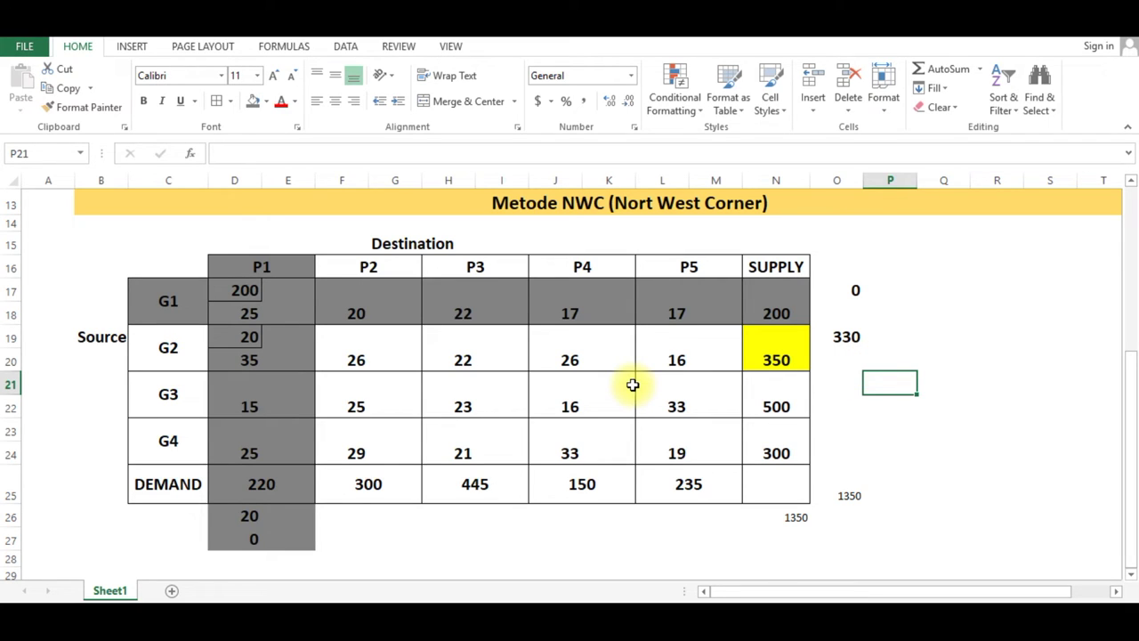
Fill the G2–P2 box, cells F19 to G20, with yellow as the new north-west corner.
left_click(300, 275)
left_click(163, 336)
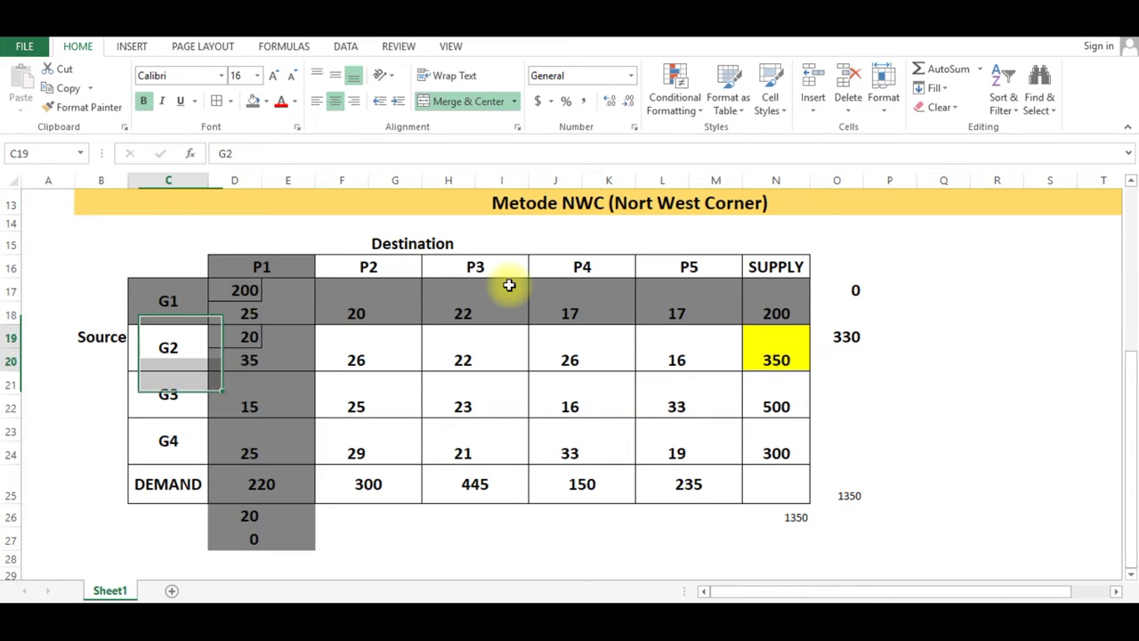
left_click(562, 386)
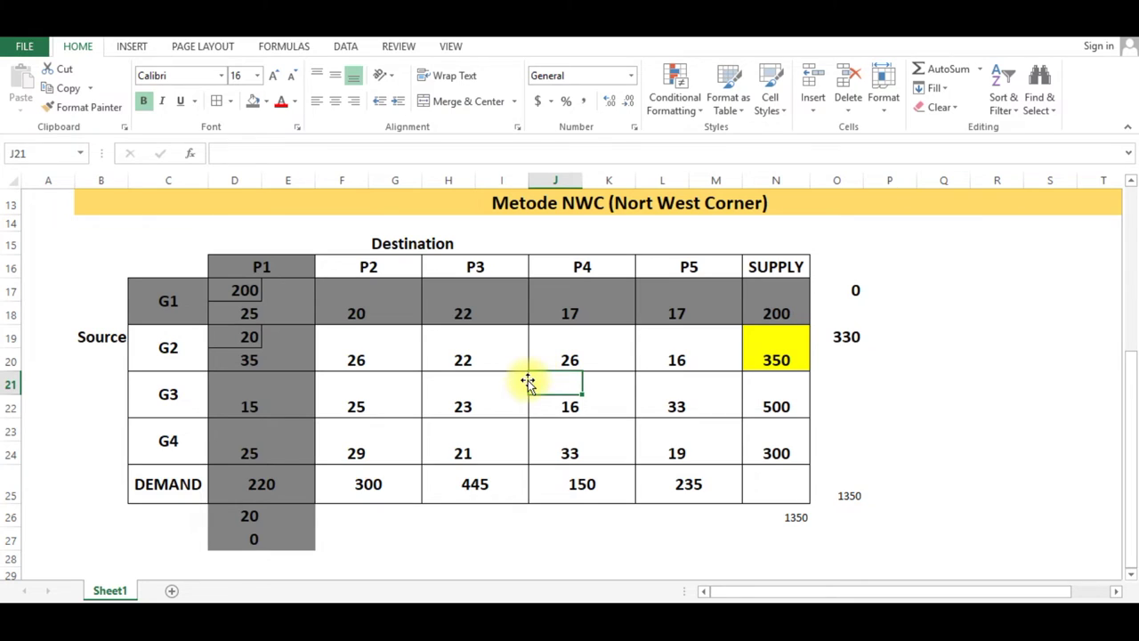
left_click_drag(356, 335, 387, 351)
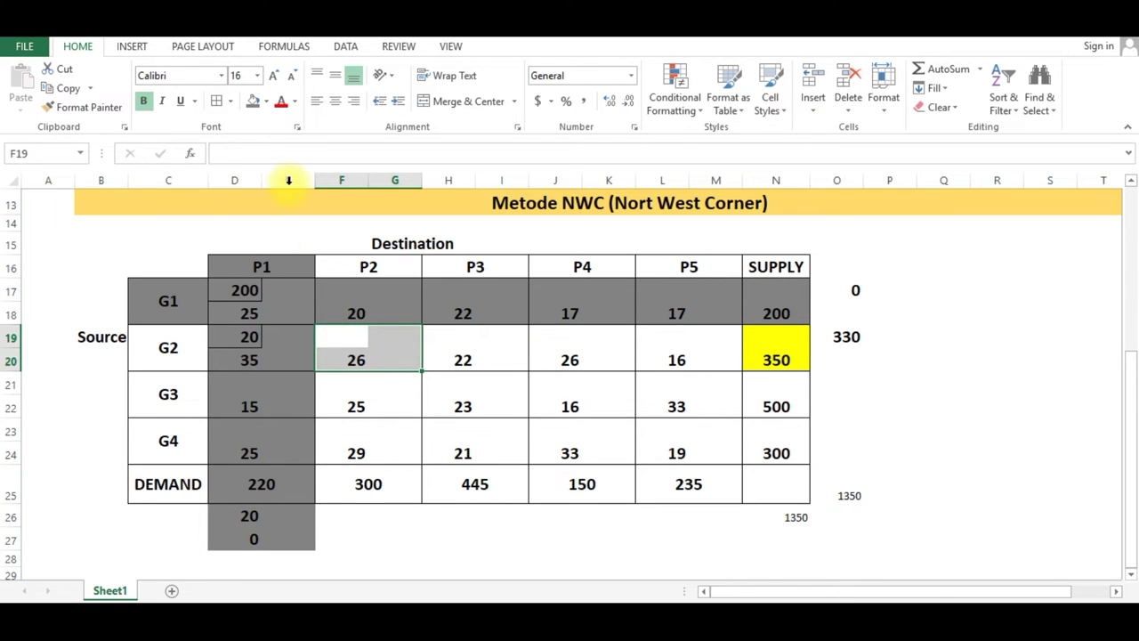
left_click(266, 101)
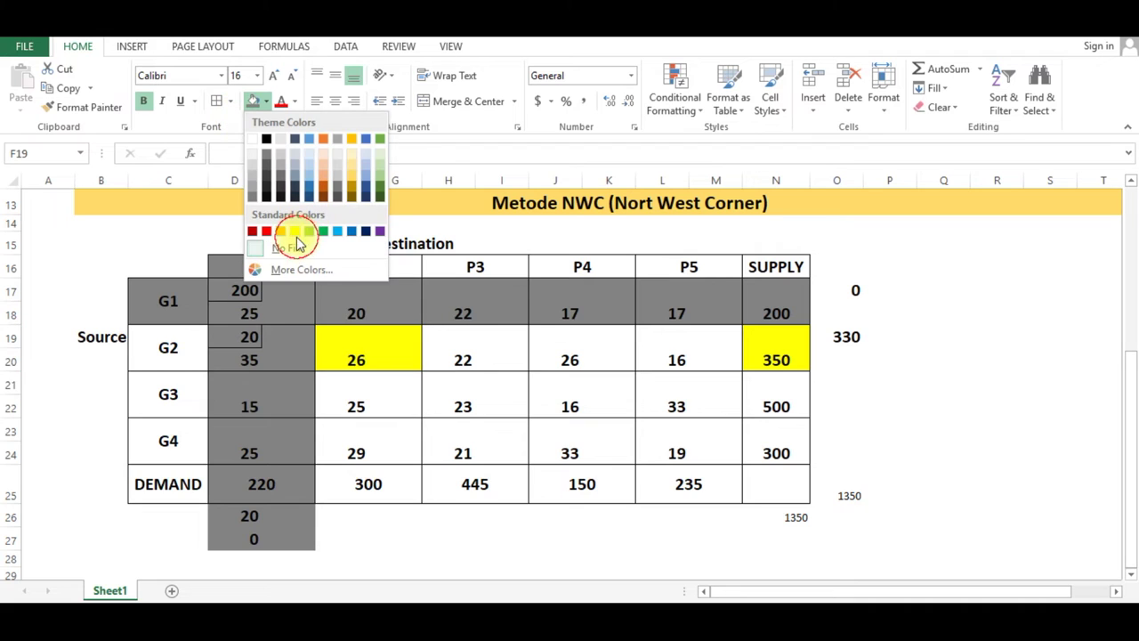
left_click(297, 231)
left_click(503, 409)
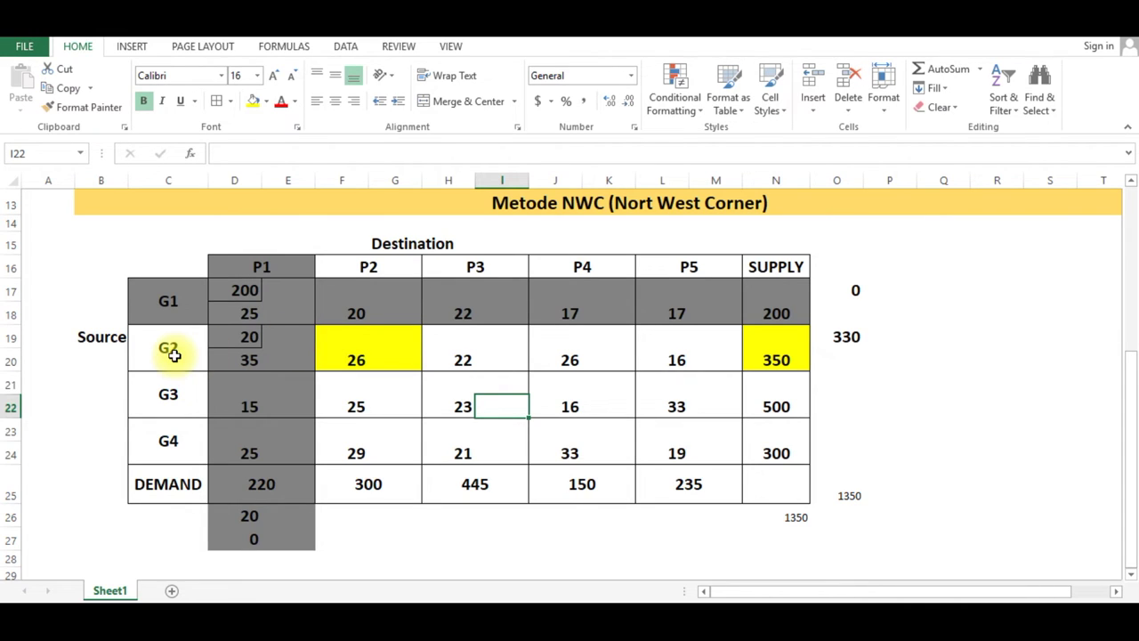
Fill the remaining G2 supply cell O19 and the P2 demand cell F25 with yellow.
left_click(844, 341)
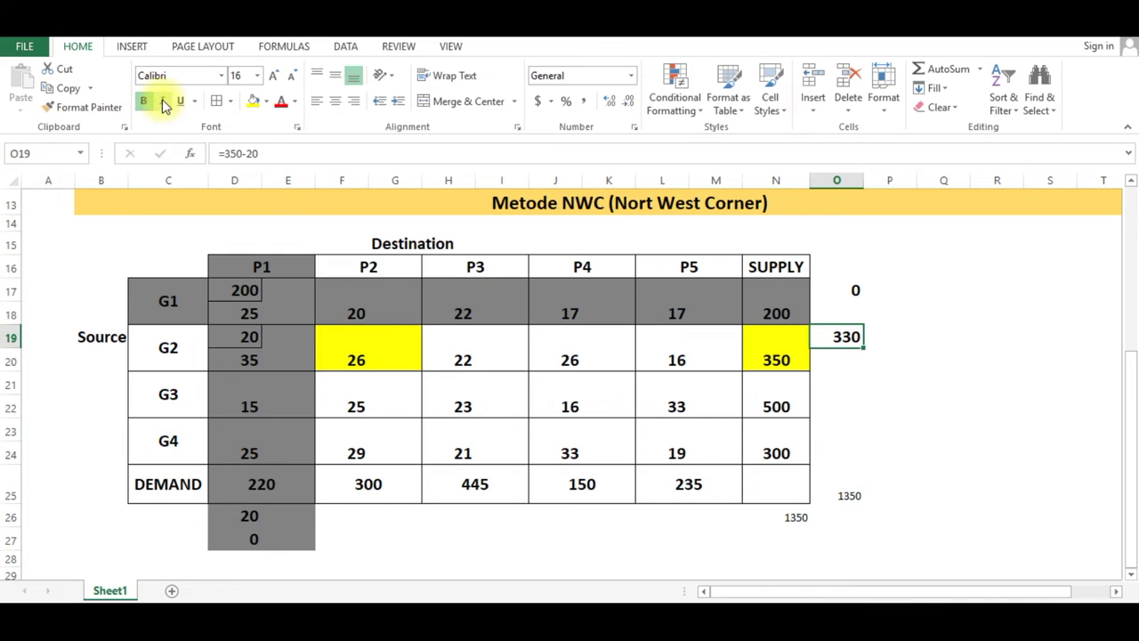
left_click(253, 103)
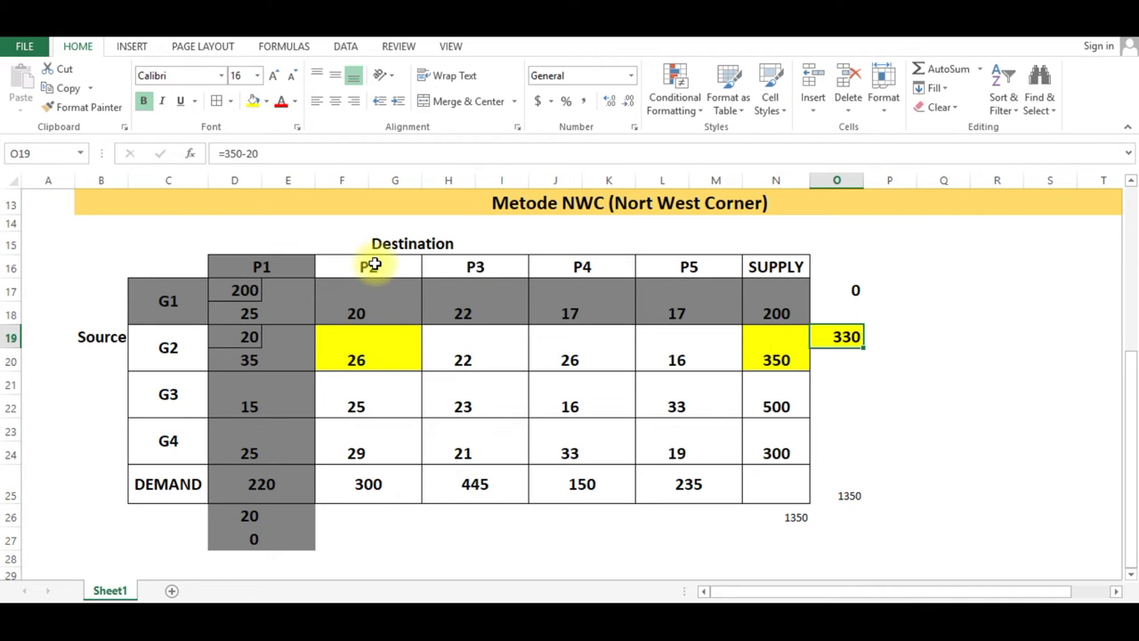
left_click_drag(378, 261, 353, 484)
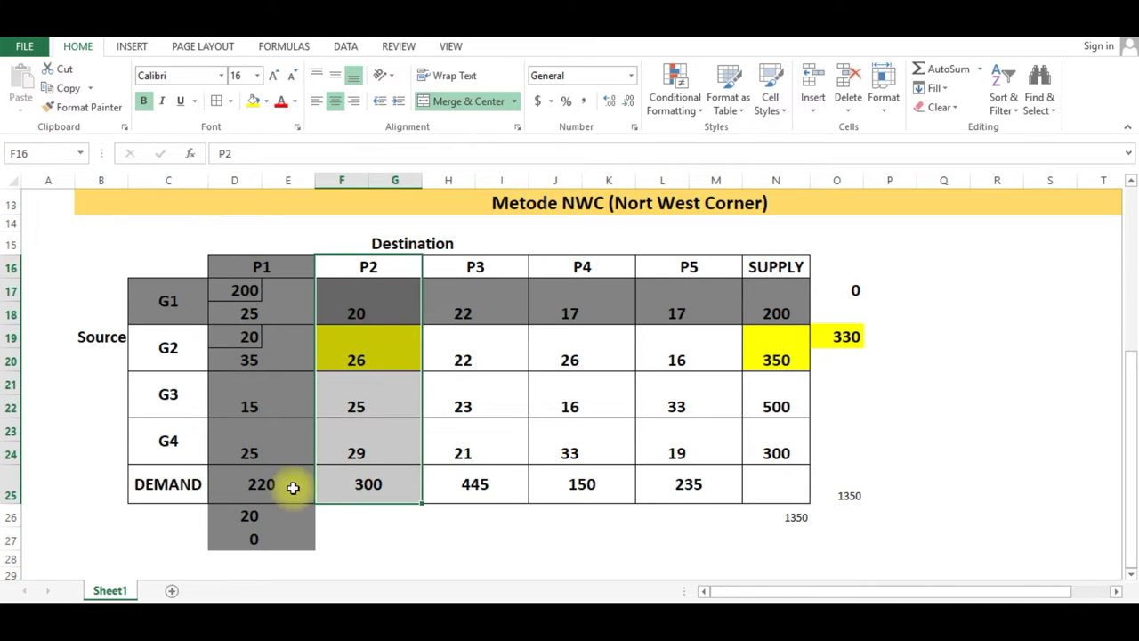
left_click(347, 491)
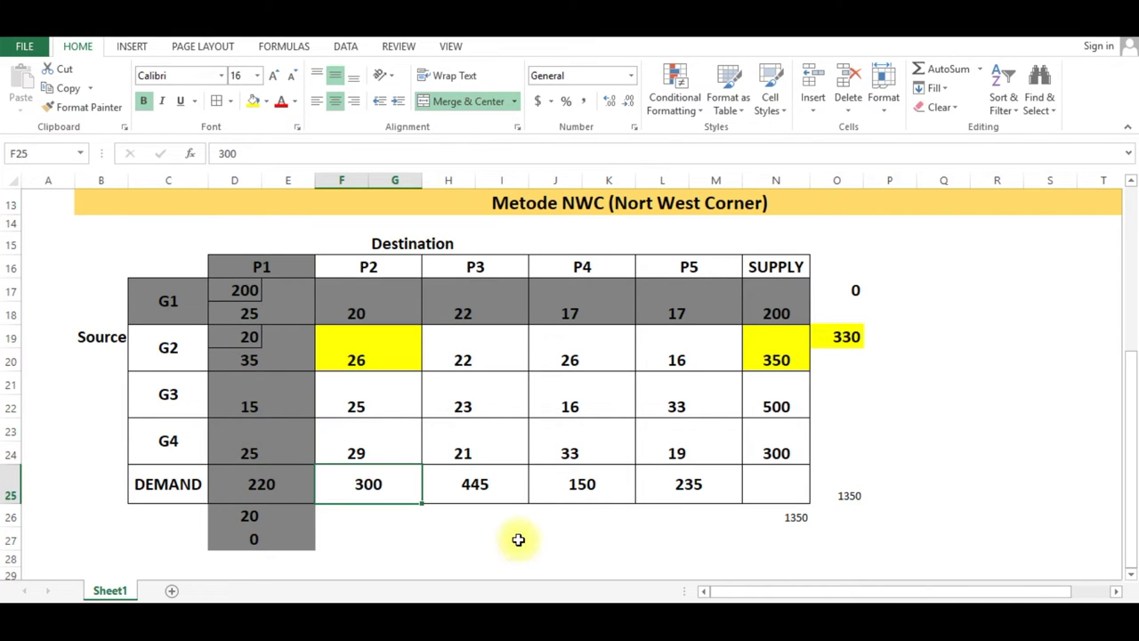
left_click(261, 102)
left_click(564, 407)
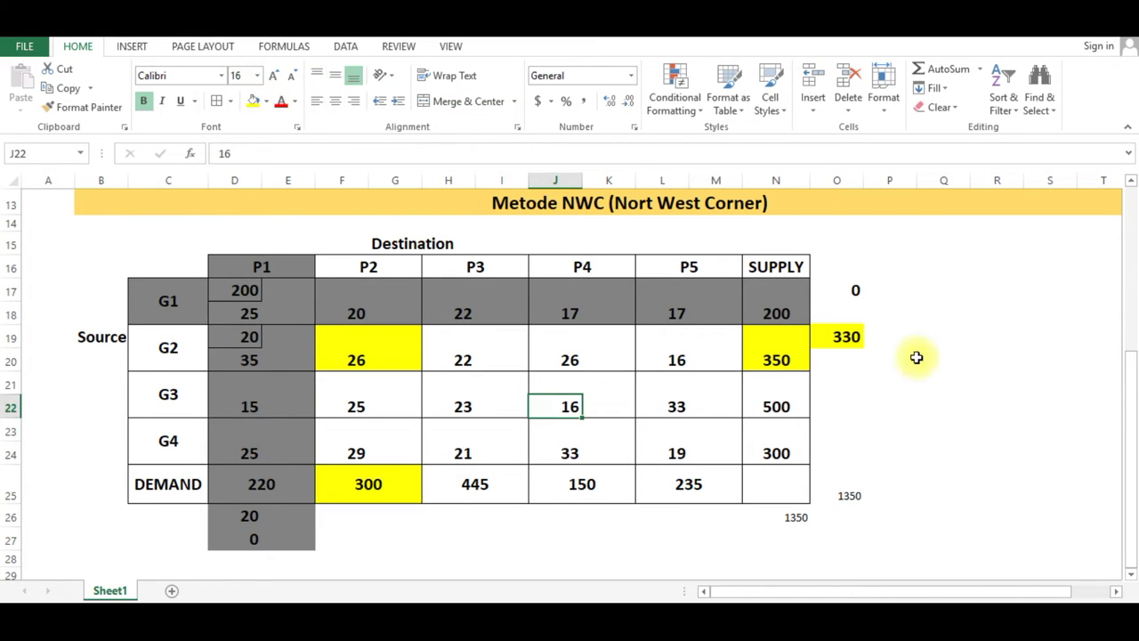
Enter the allocation 300 in cell F19 of the G2–P2 box.
left_click(333, 341)
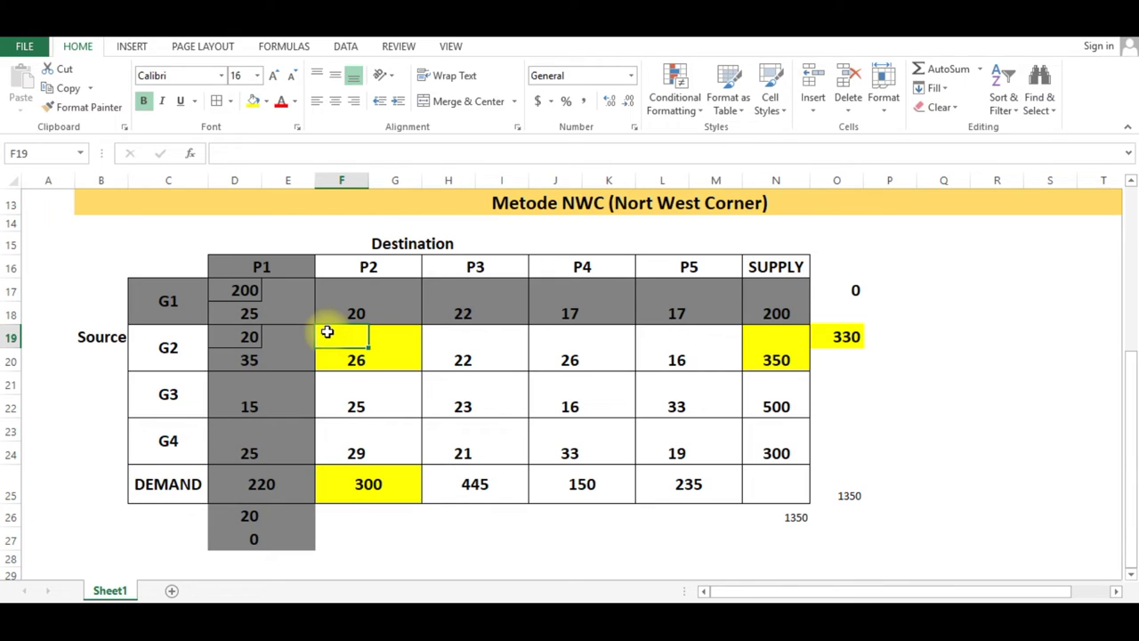
type("300")
key("Return")
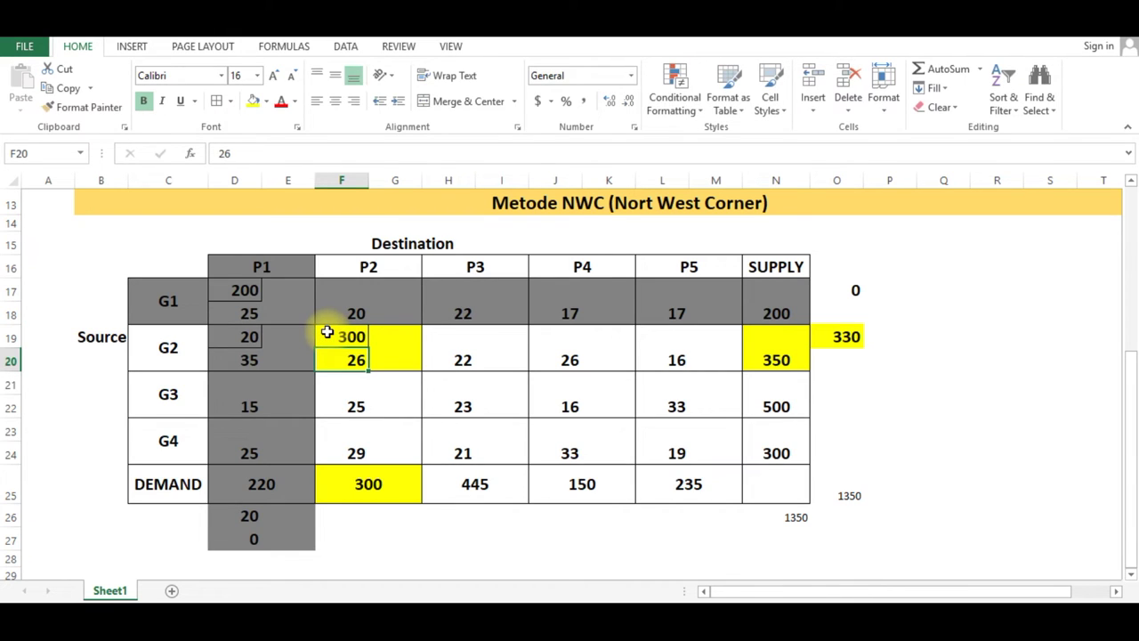
left_click(394, 408)
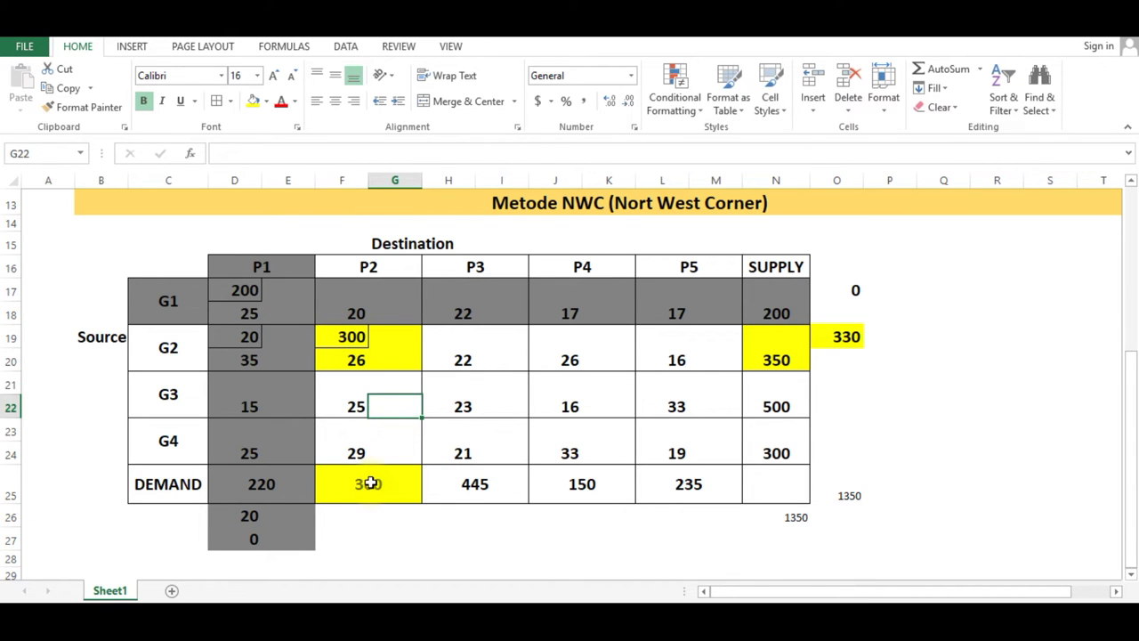
Enter 0 in cell F26, below the P2 demand, as the remaining demand of P2.
left_click(329, 261)
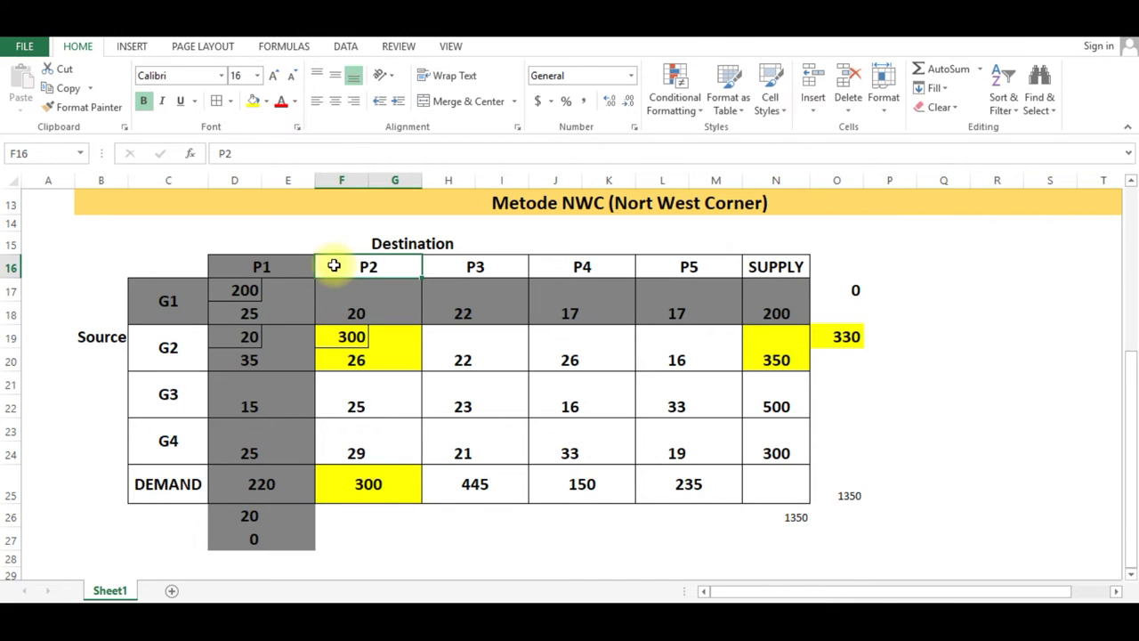
left_click(374, 481)
left_click(362, 528)
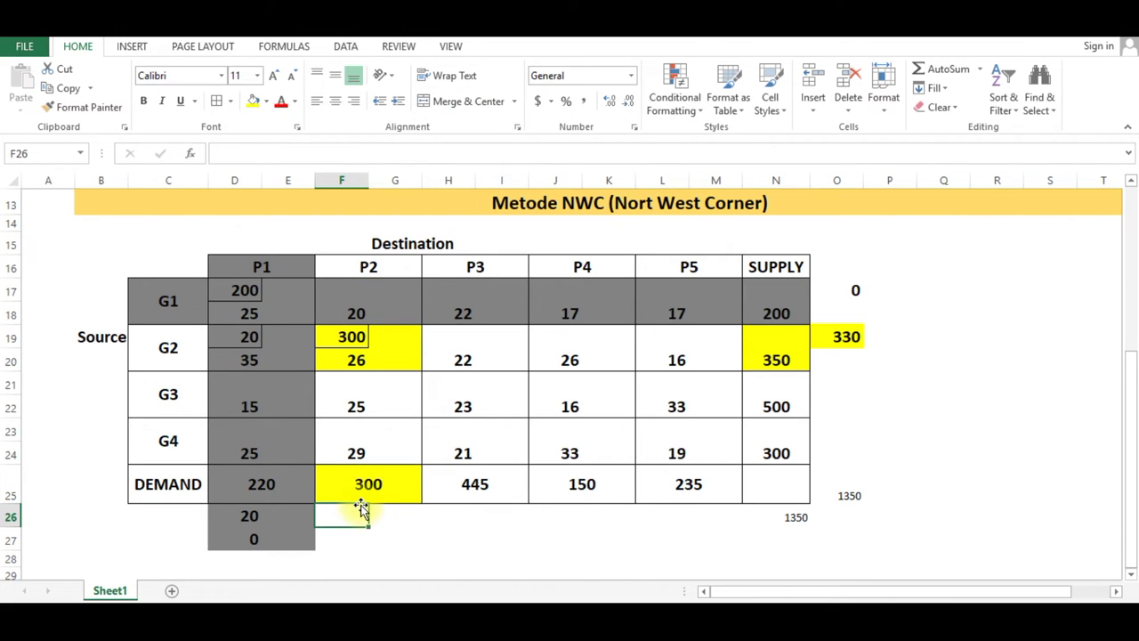
key("Down")
left_click(362, 514)
type("0")
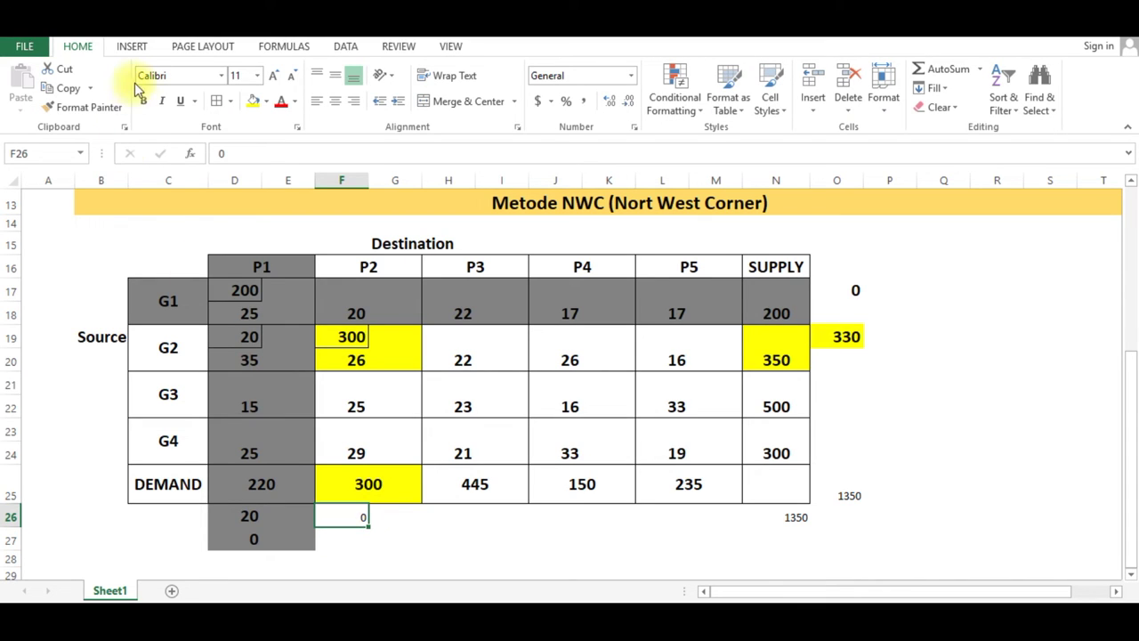
Format the remaining P2 demand in cell F26 as bold at font size 16.
left_click(278, 75)
left_click(278, 74)
left_click(279, 75)
left_click(485, 390)
Fill the fulfilled P2 column, from its header down to row 27 across columns F and G, with dark gray.
left_click_drag(366, 263, 349, 535)
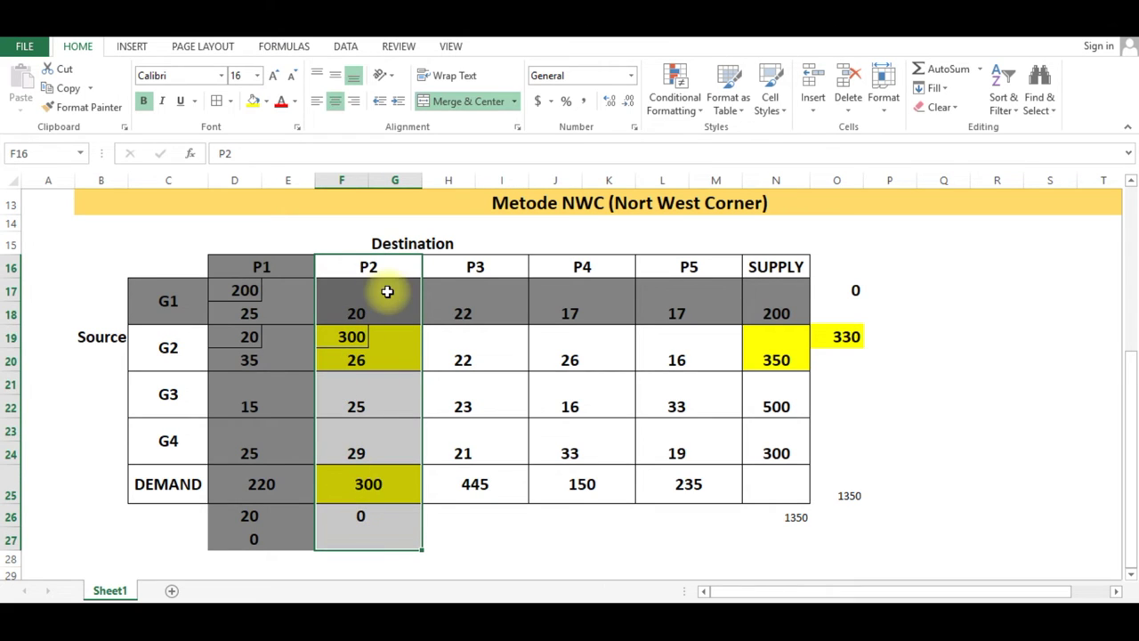
left_click(265, 100)
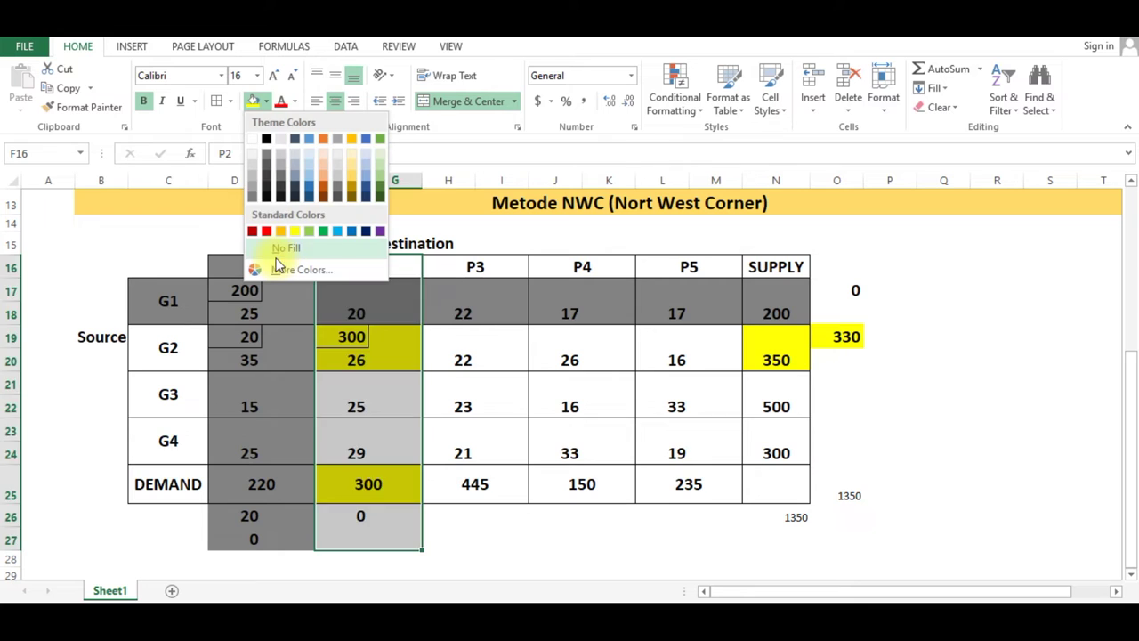
left_click(256, 192)
left_click(485, 349)
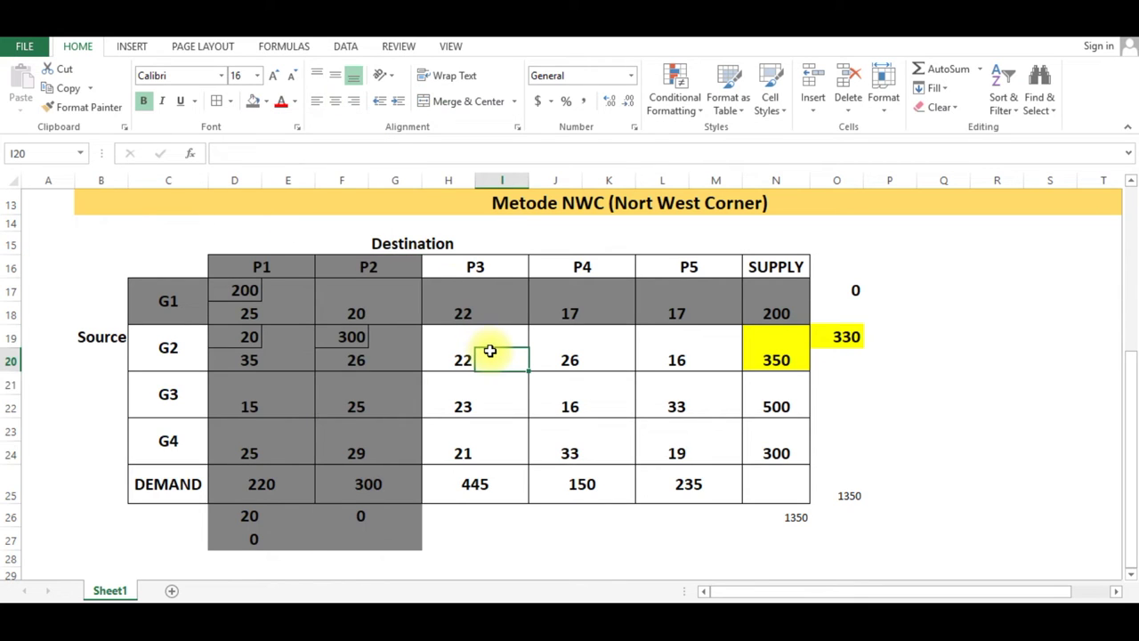
Calculate the new remaining G2 supply in cell P19 with the formula +330-300.
left_click(338, 342)
left_click(841, 336)
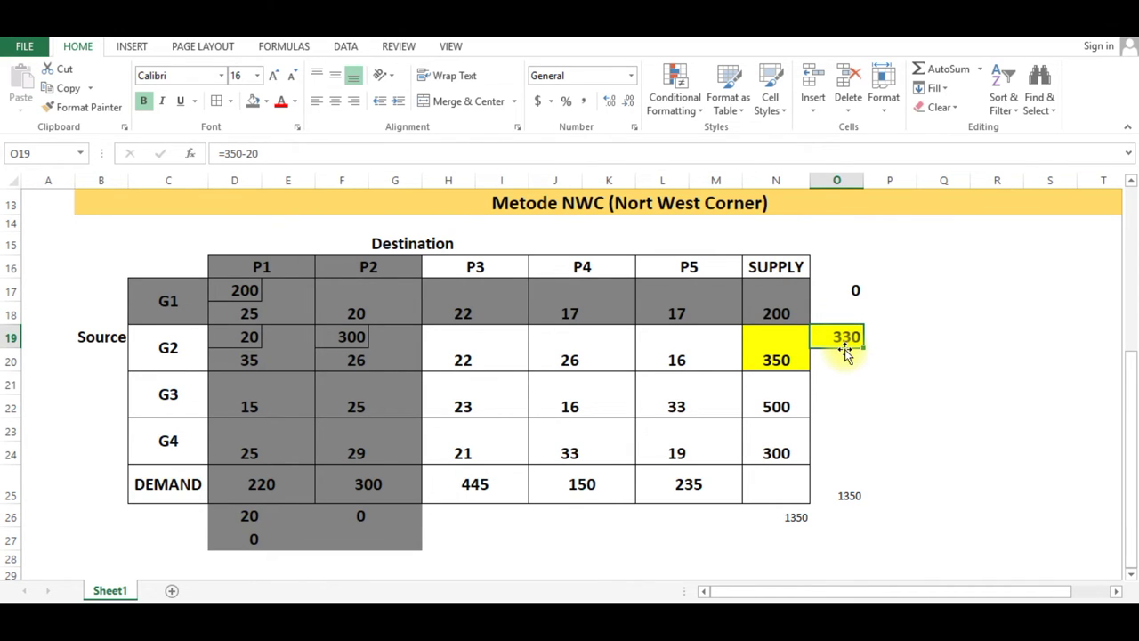
left_click(880, 335)
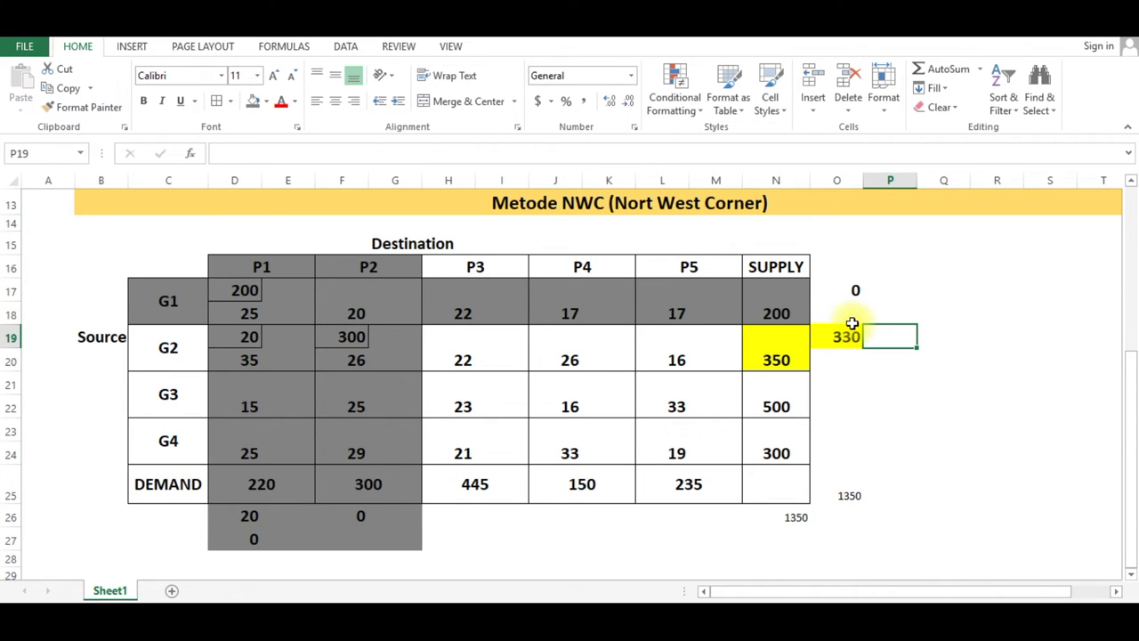
type("+330-300")
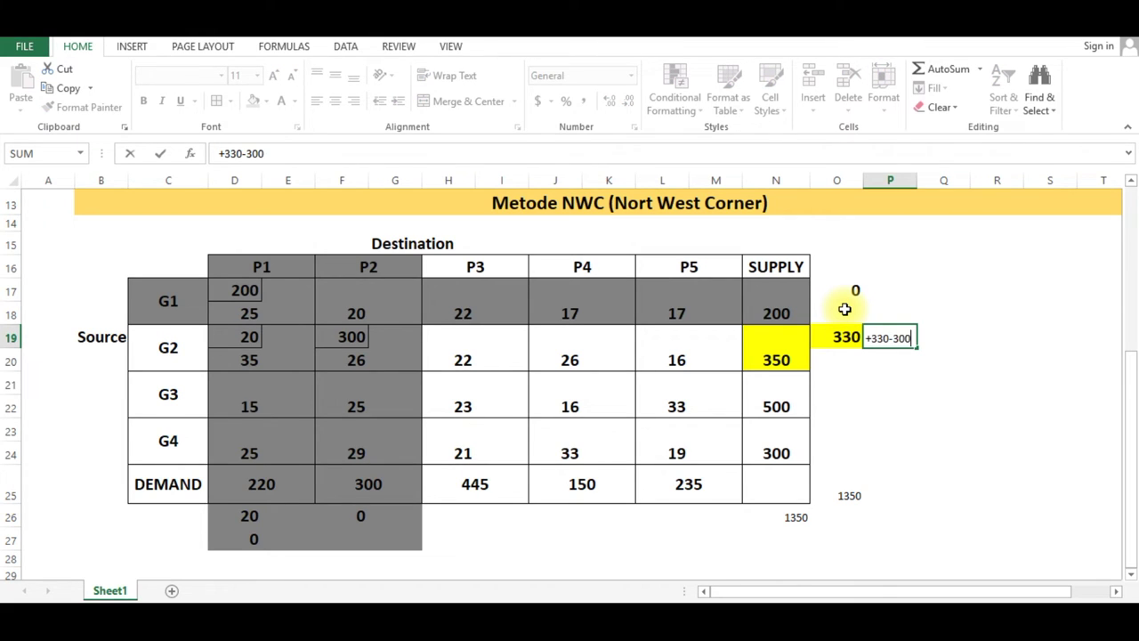
key("Return")
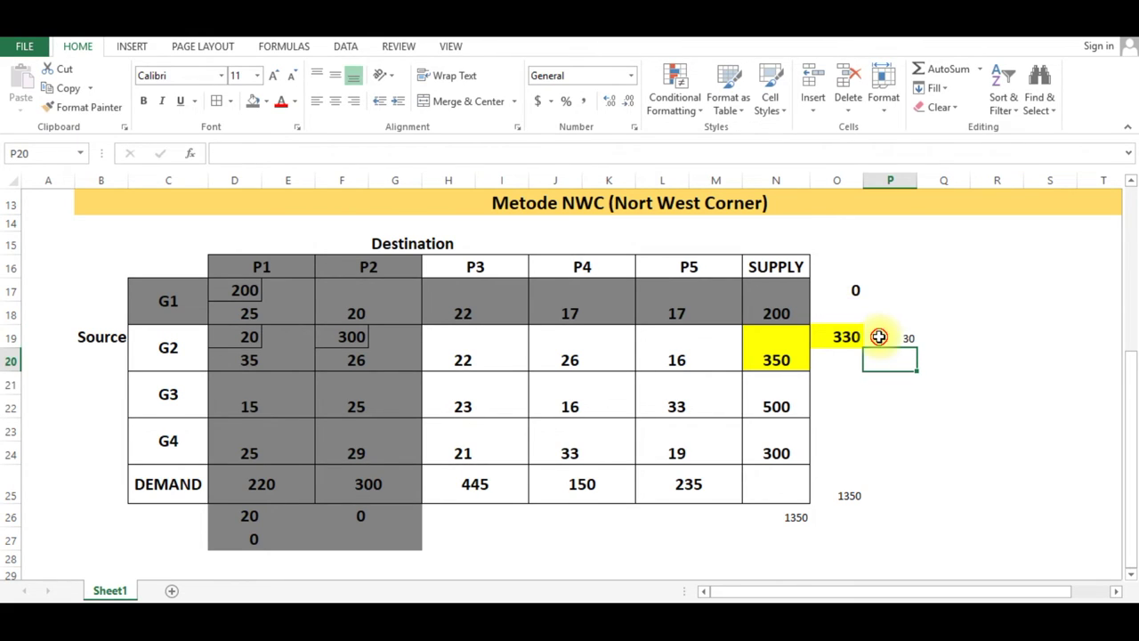
Format the remaining G2 supply in cell P19 as bold at font size 16.
left_click(879, 336)
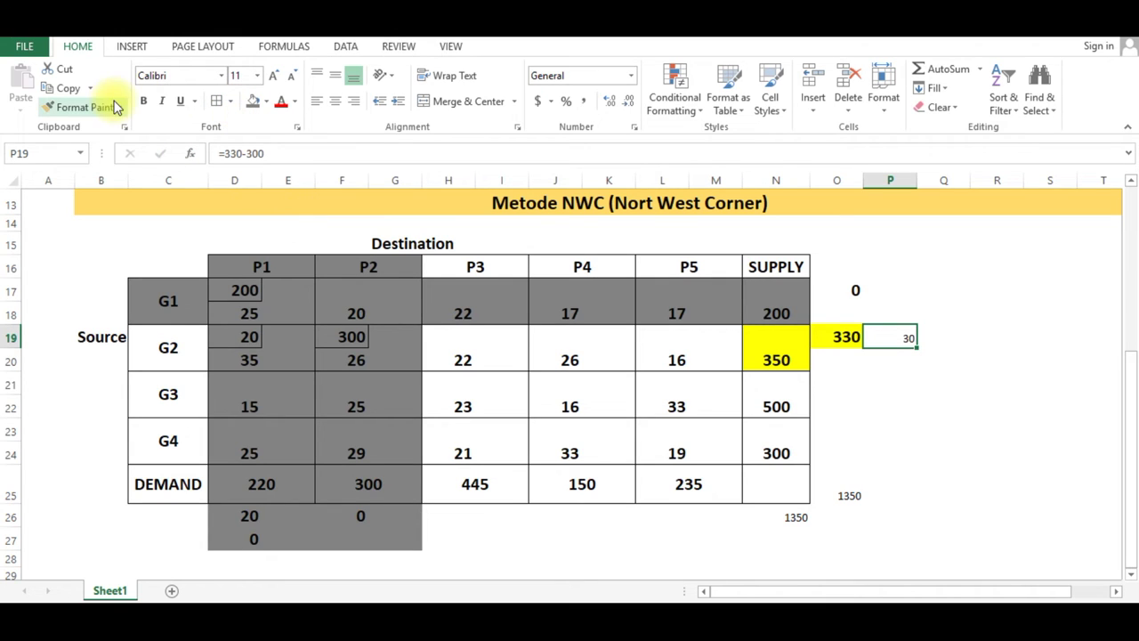
left_click(145, 101)
left_click(274, 76)
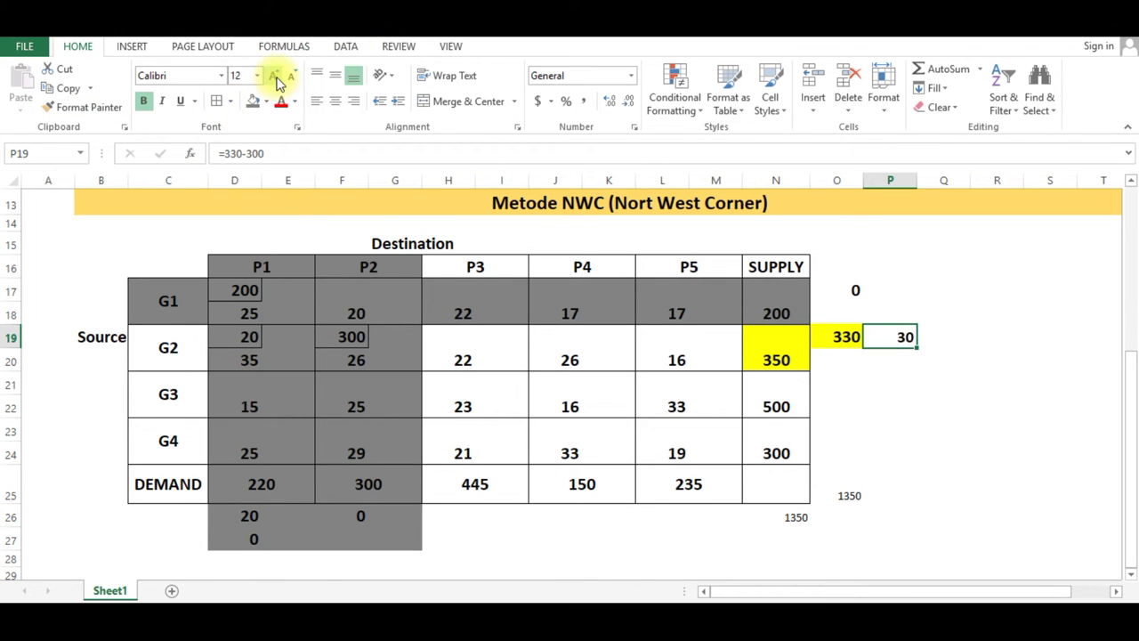
left_click(575, 356)
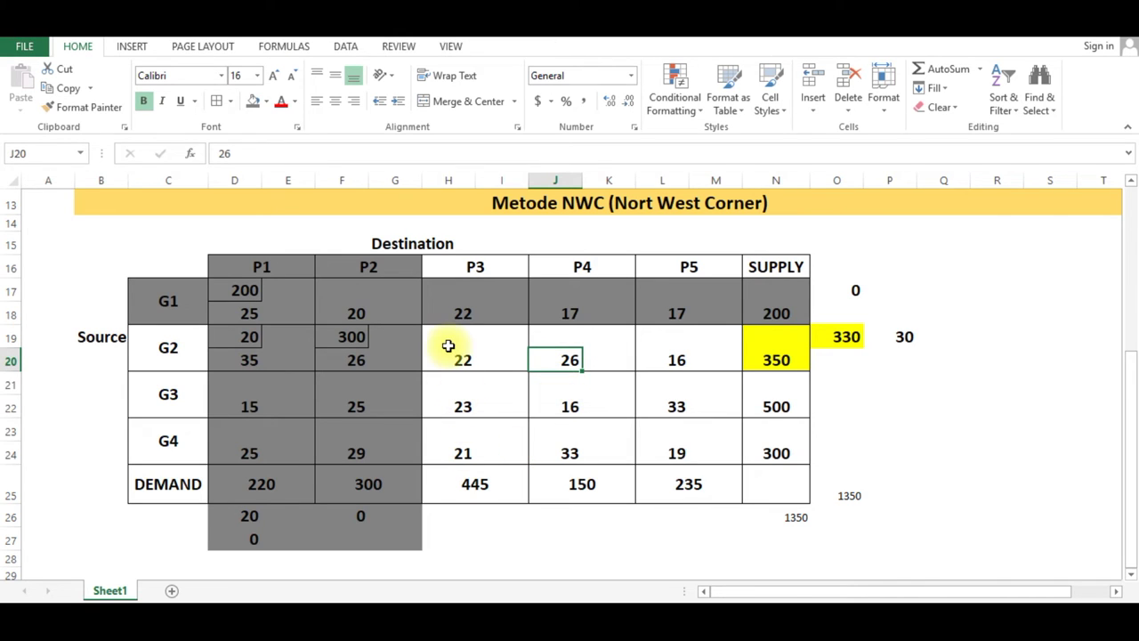
Fill the G2–P3 allocation cell, H19:I20, with yellow.
left_click_drag(448, 345, 500, 365)
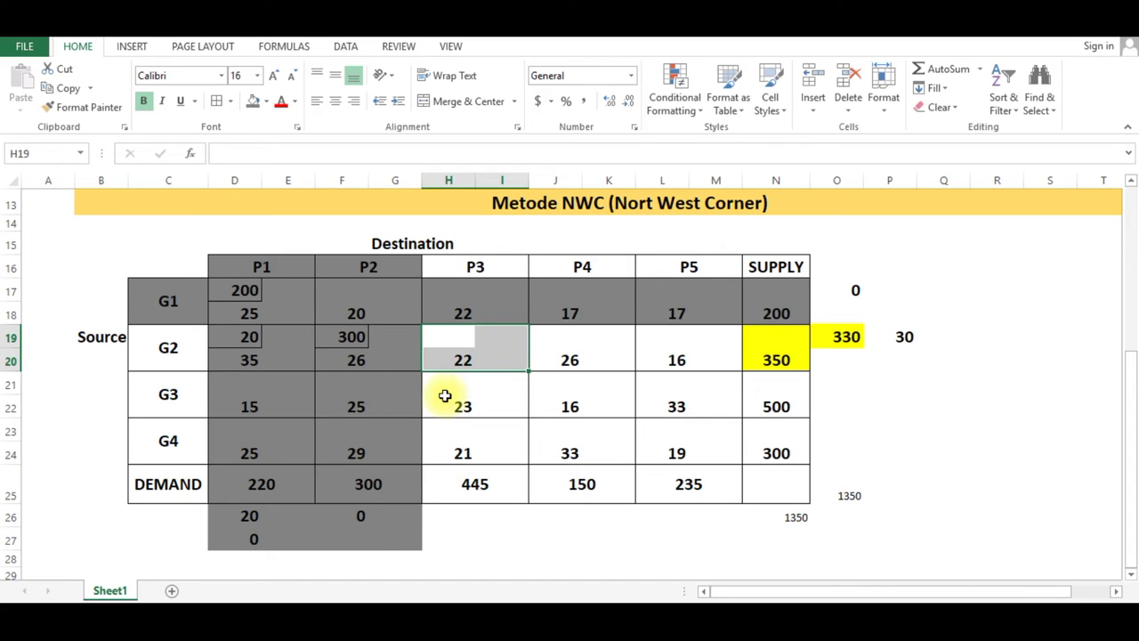
left_click(265, 100)
left_click(293, 229)
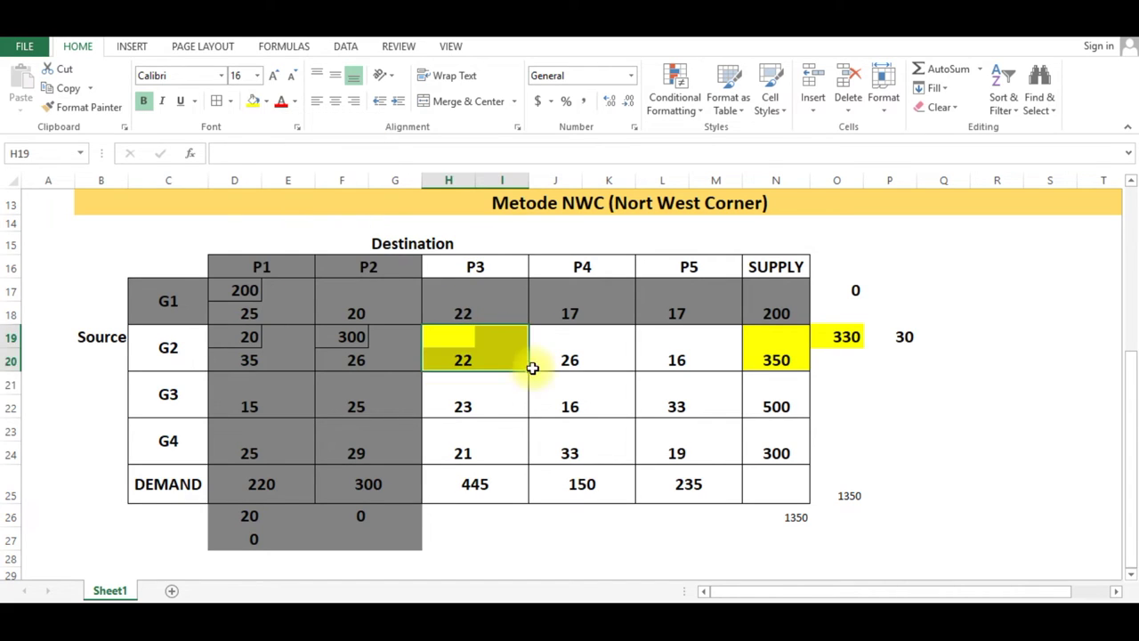
left_click(514, 407)
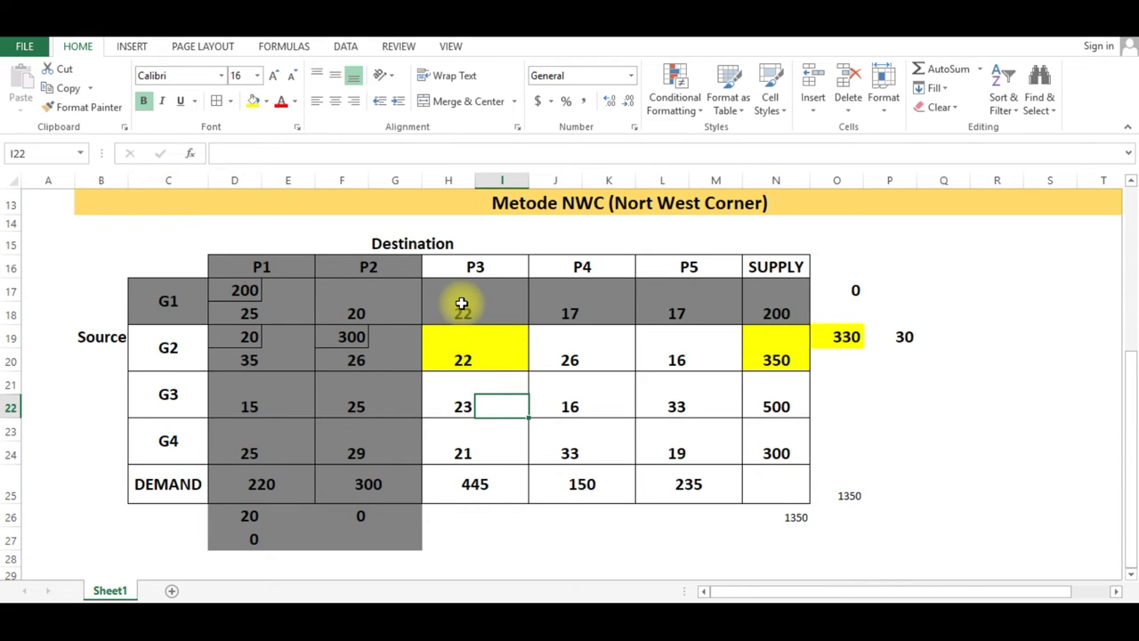
Fill the remaining G2 supply in P19 and the P3 demand in H25 with yellow.
left_click(906, 339)
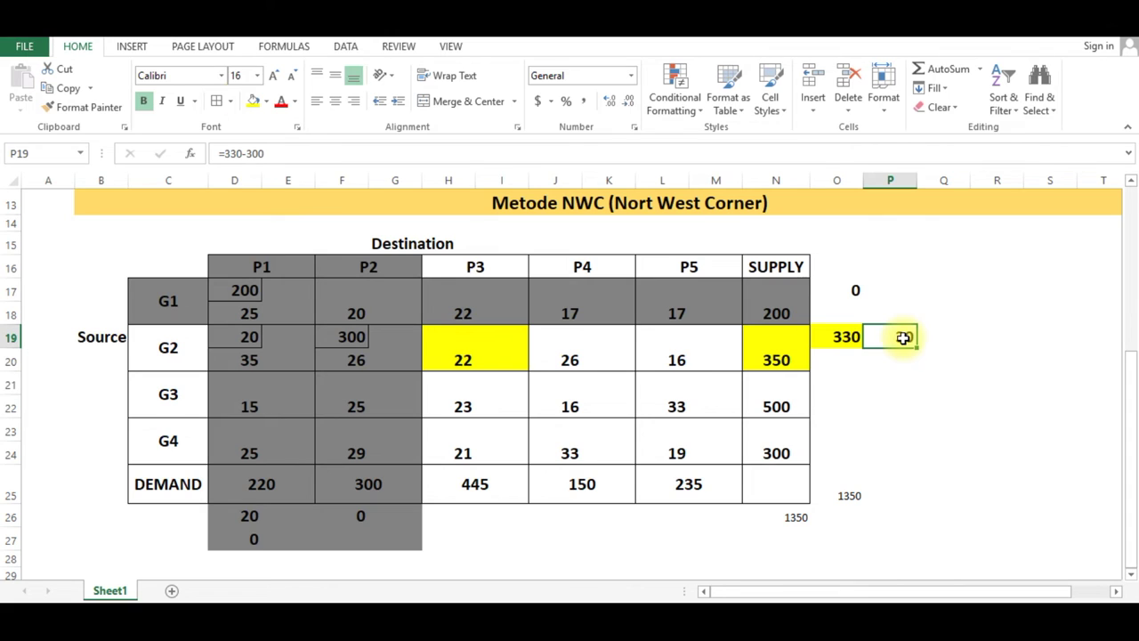
left_click(255, 98)
left_click(718, 450)
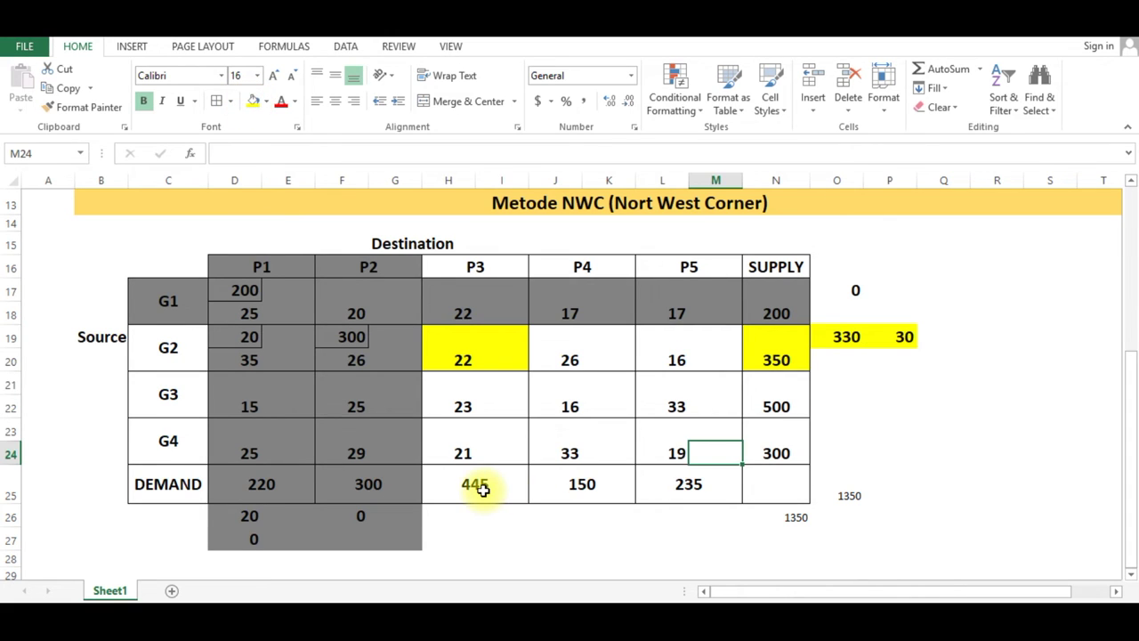
left_click(482, 489)
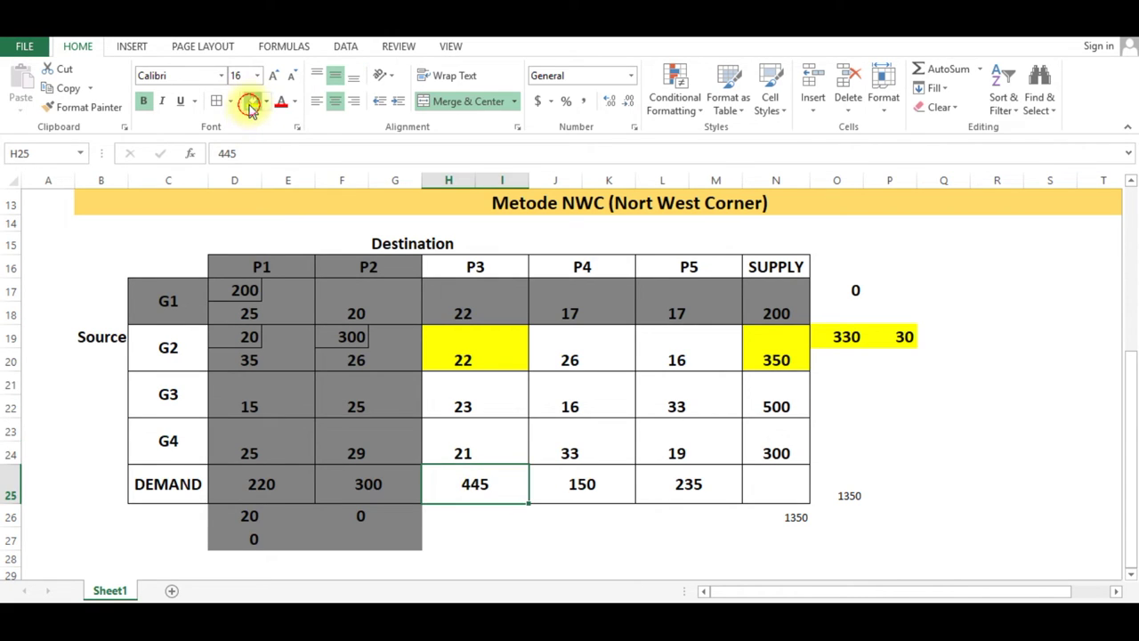
left_click(252, 99)
left_click(628, 454)
Add a border around cell H19 and enter 30 there as the G2 to P3 allocation.
left_click(436, 336)
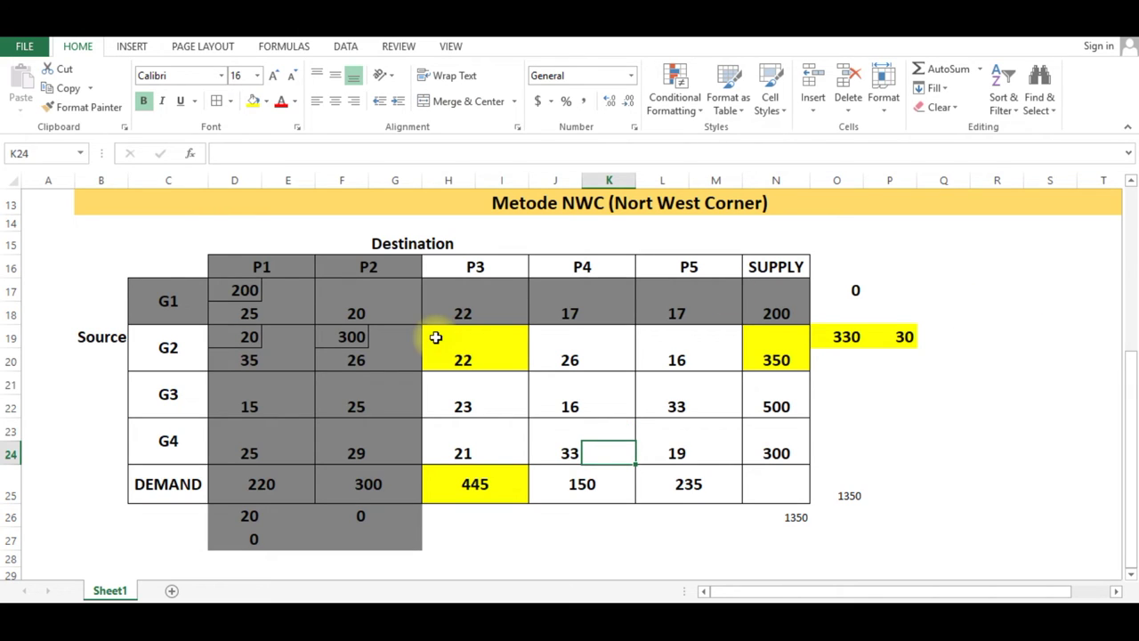
left_click(717, 356)
left_click(451, 473)
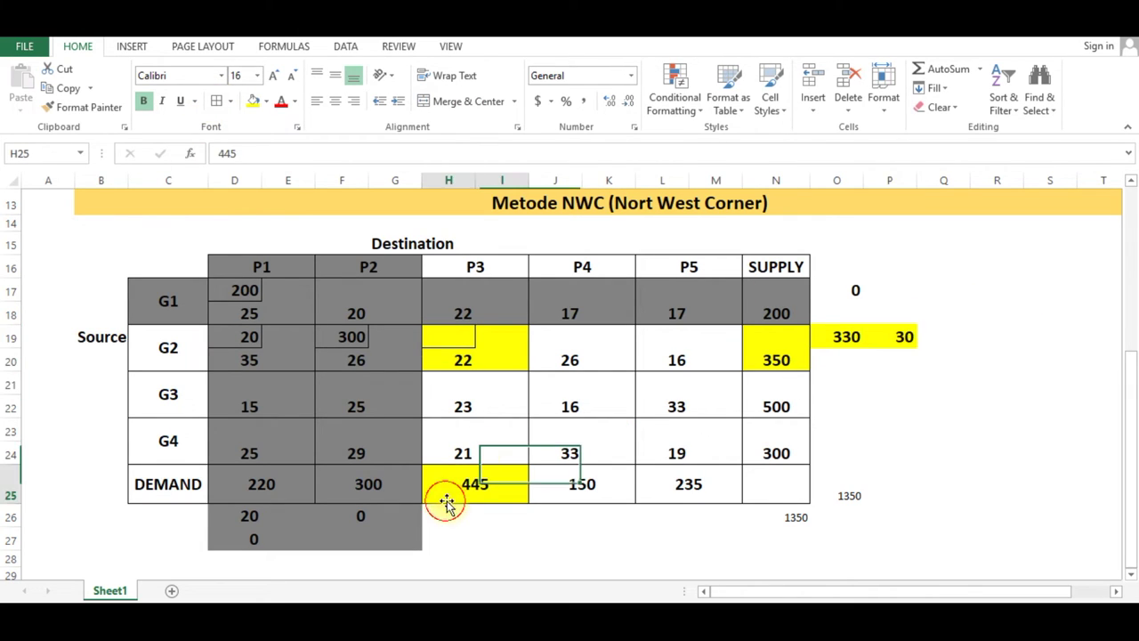
left_click(440, 339)
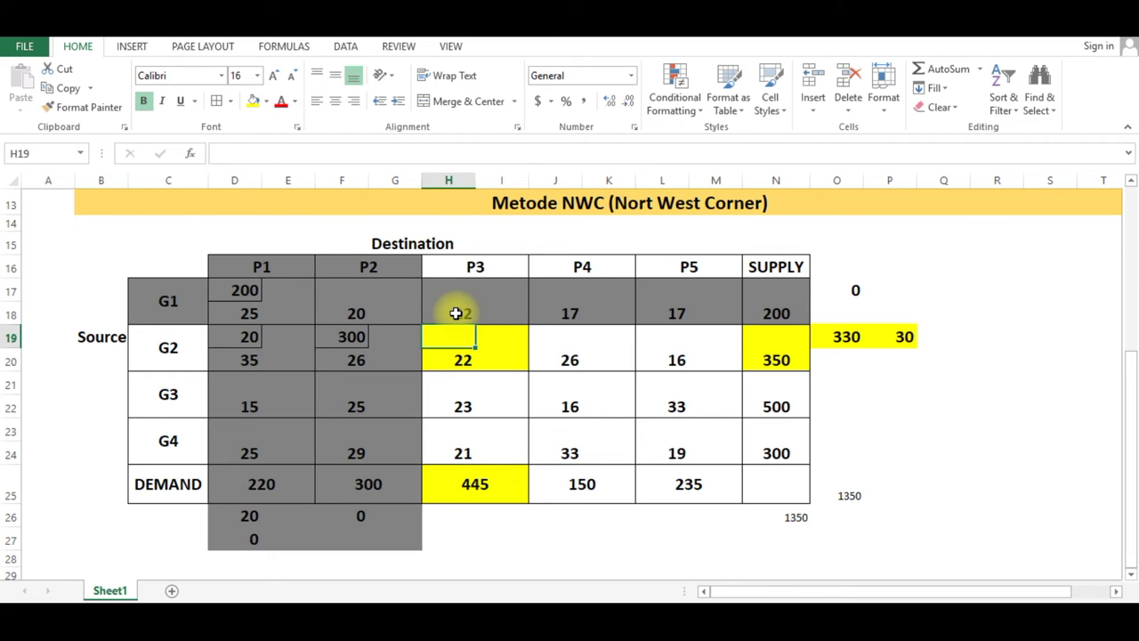
type("30")
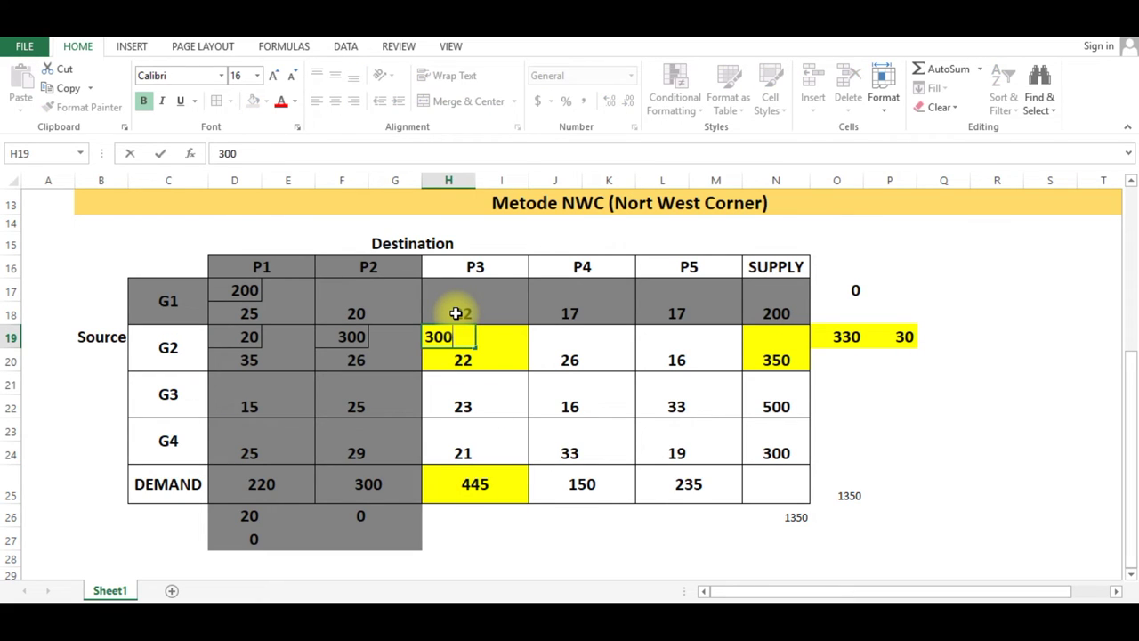
key("Return")
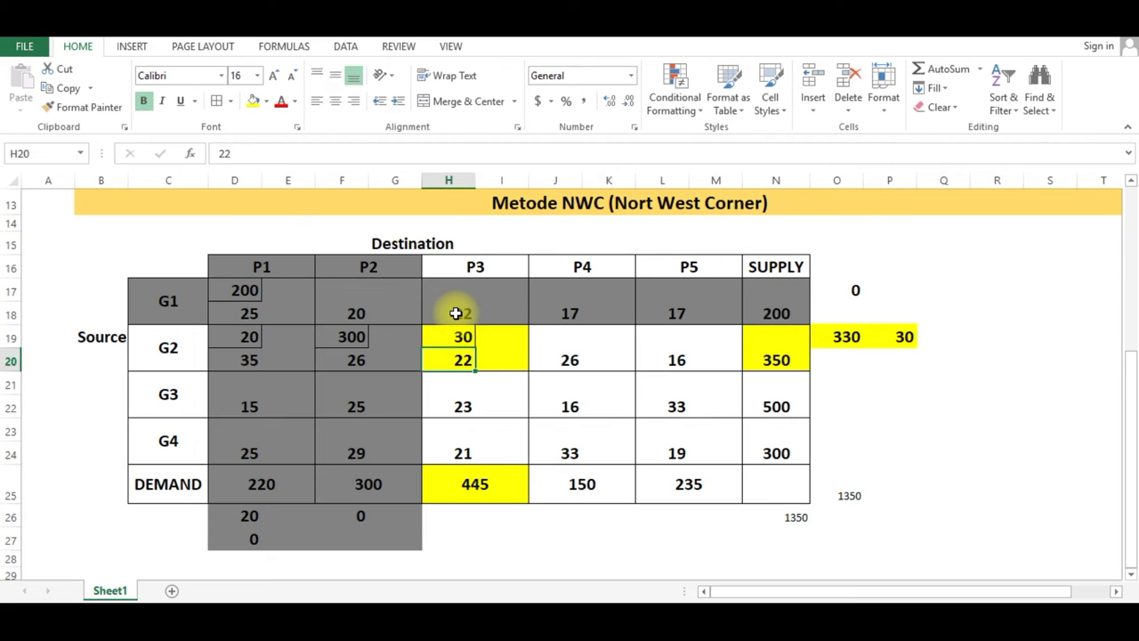
left_click(534, 401)
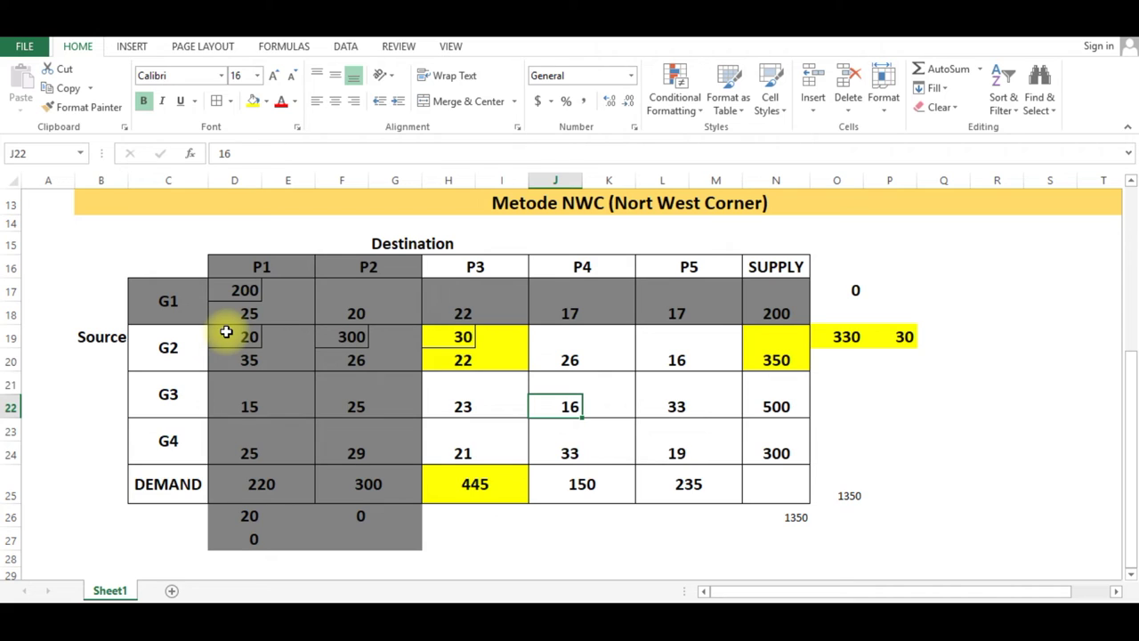
Enter 0 in cell Q19 as the remaining supply of G2.
left_click_drag(183, 338, 521, 349)
left_click_drag(634, 337, 814, 333)
left_click(946, 330)
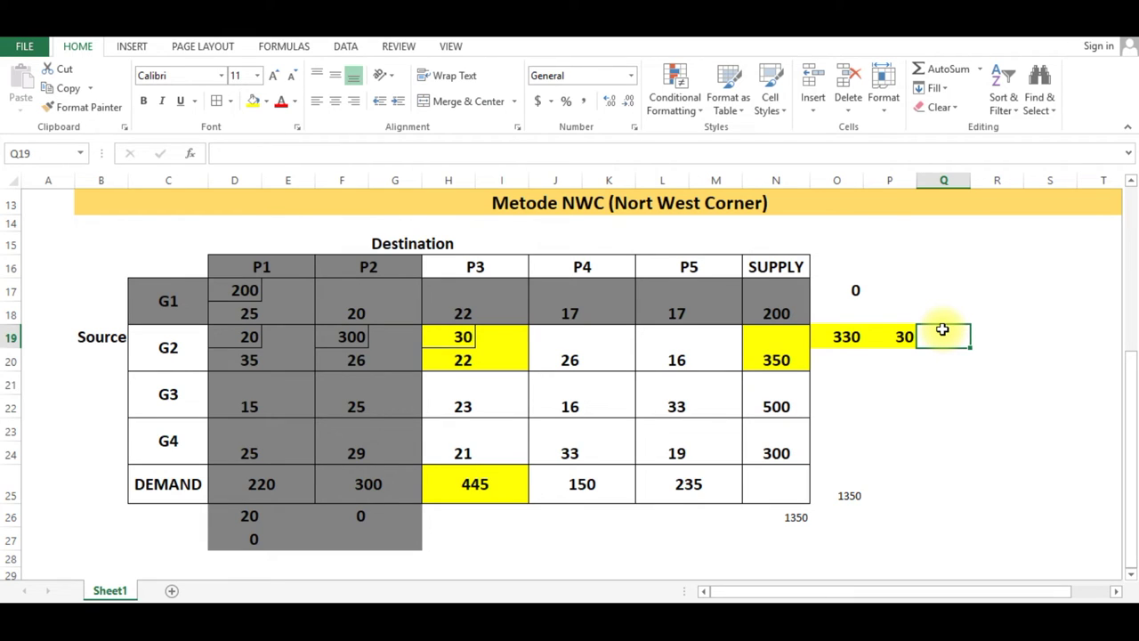
type("0")
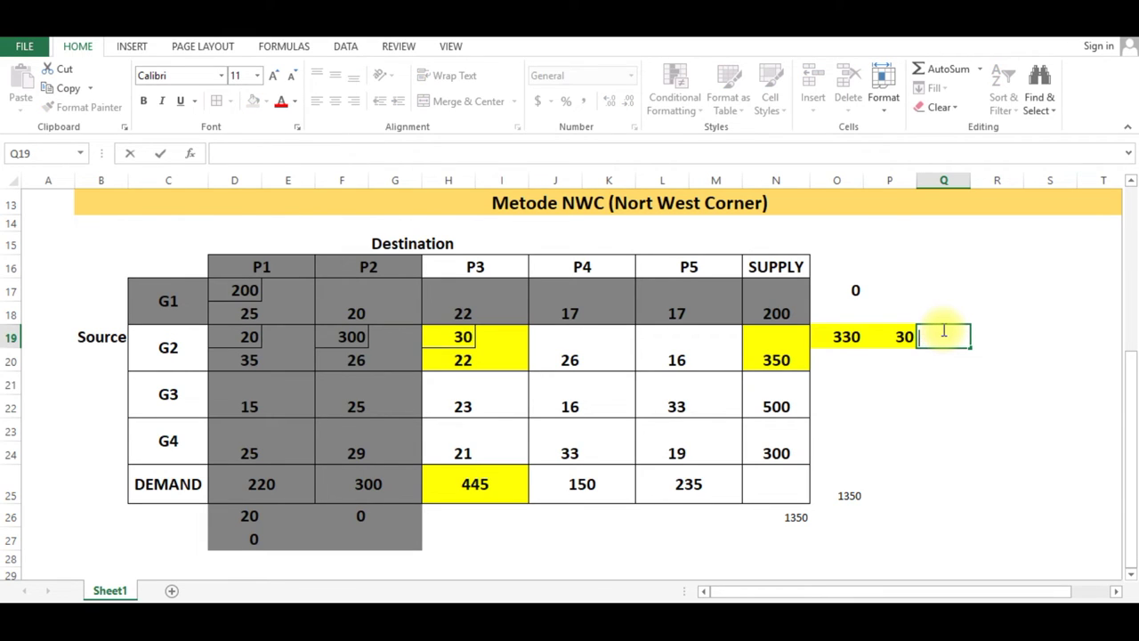
key("Return")
Format the 0 in cell Q19 as bold at font size 16.
left_click(942, 330)
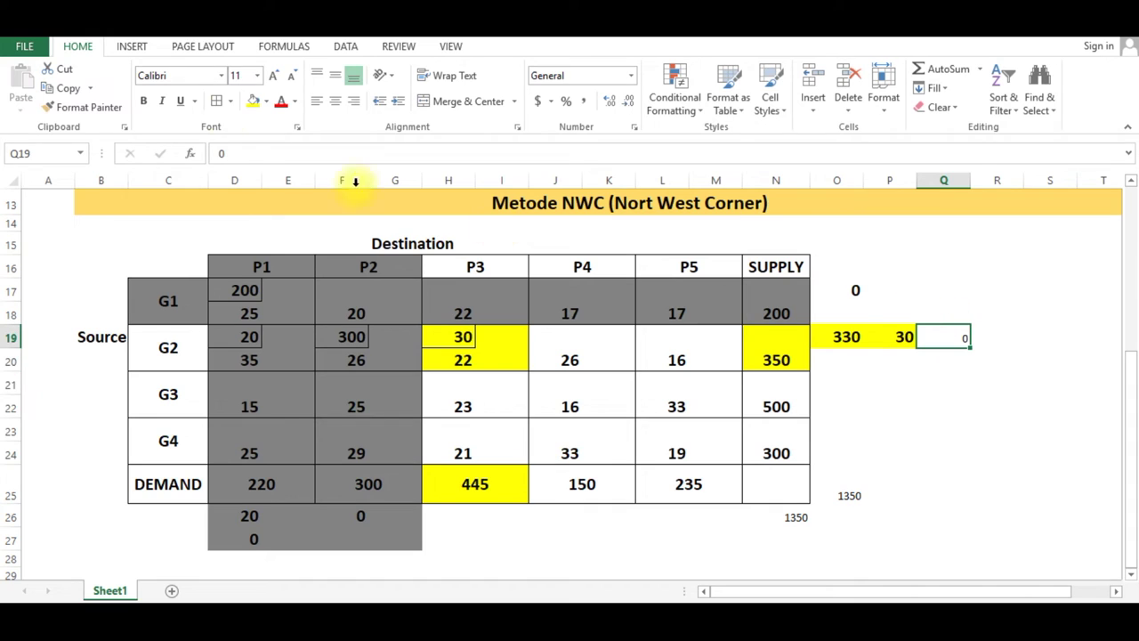
left_click(274, 74)
left_click(274, 75)
left_click(274, 75)
left_click(570, 356)
Fill the exhausted G2 row, from its label in column C across to column Q in rows 19 and 20, with dark gray.
left_click_drag(169, 346, 958, 347)
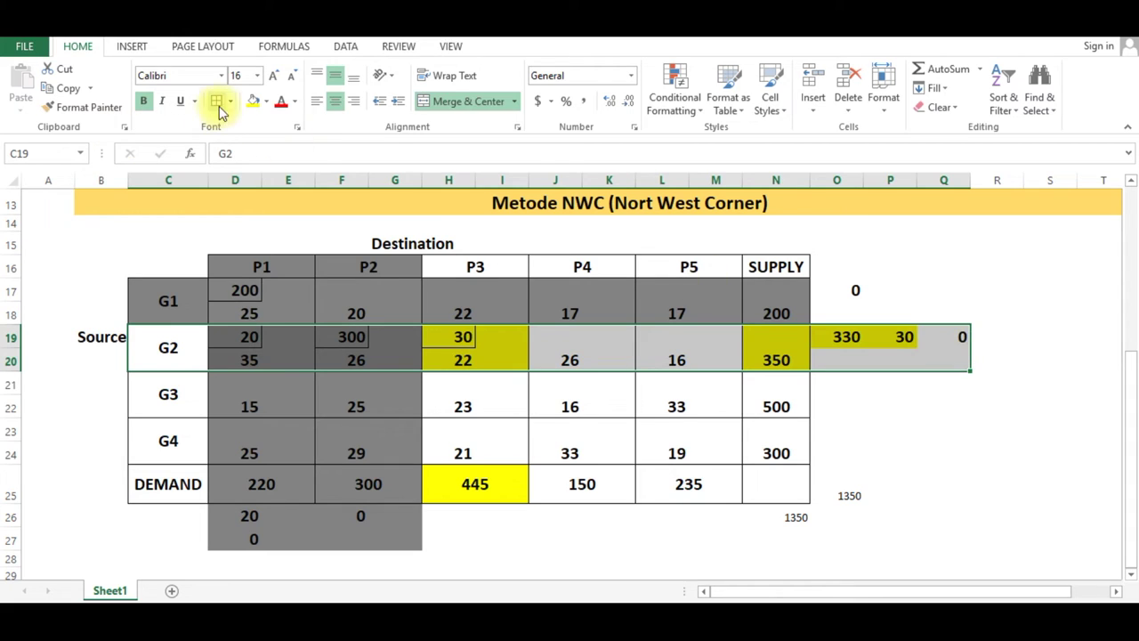
left_click(270, 104)
left_click(255, 197)
left_click(658, 409)
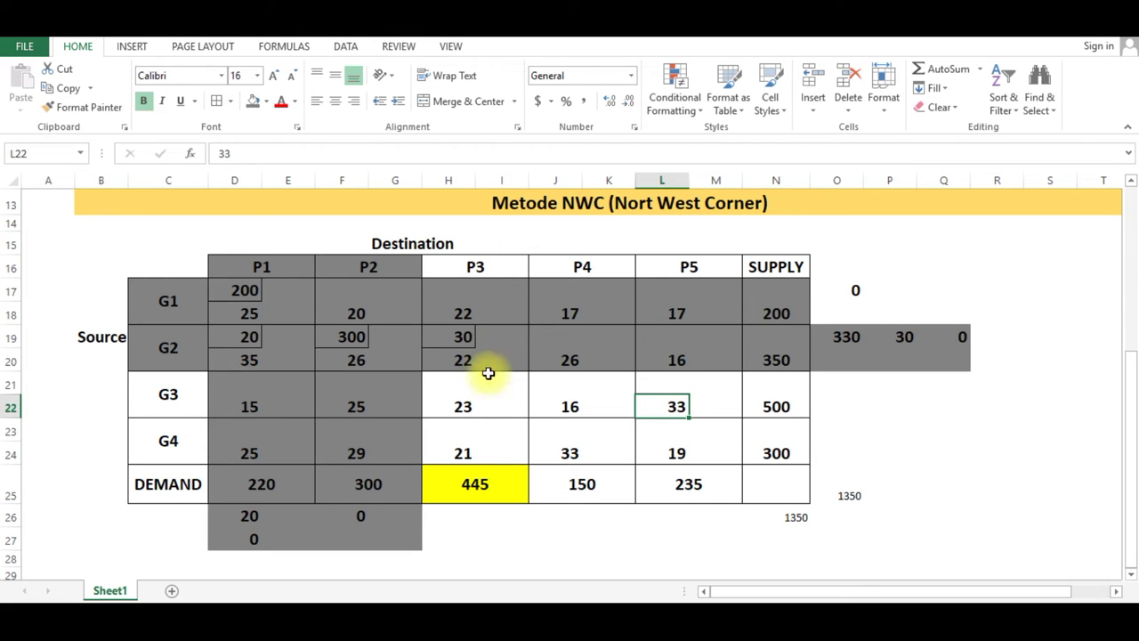
Calculate the remaining P3 demand in cell H26 with the formula +445-30.
left_click(456, 514)
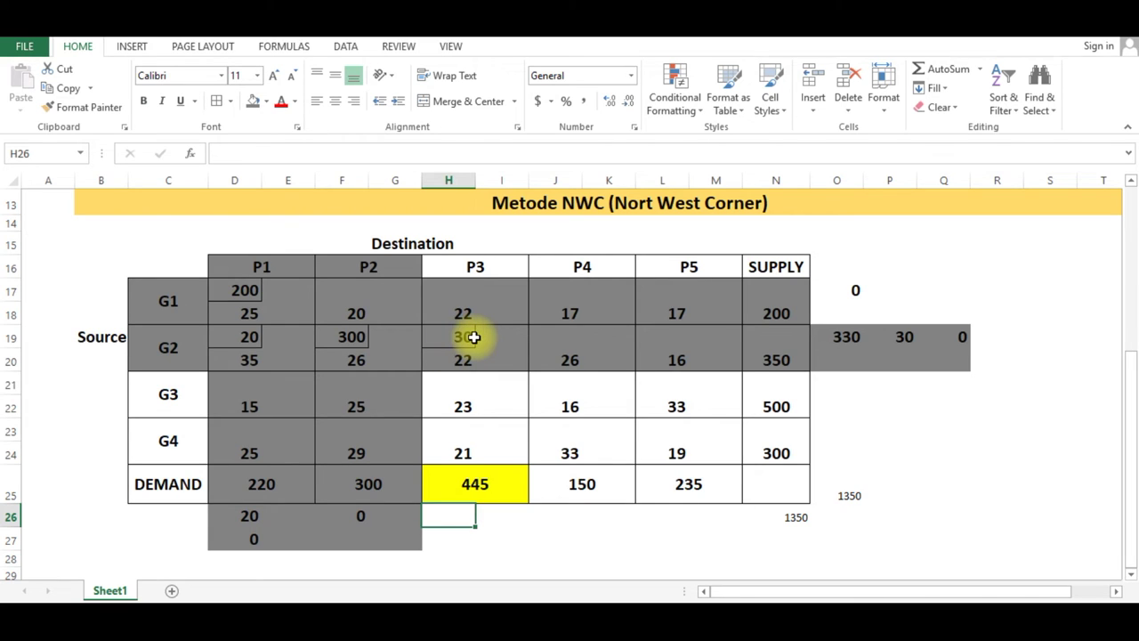
type("+445")
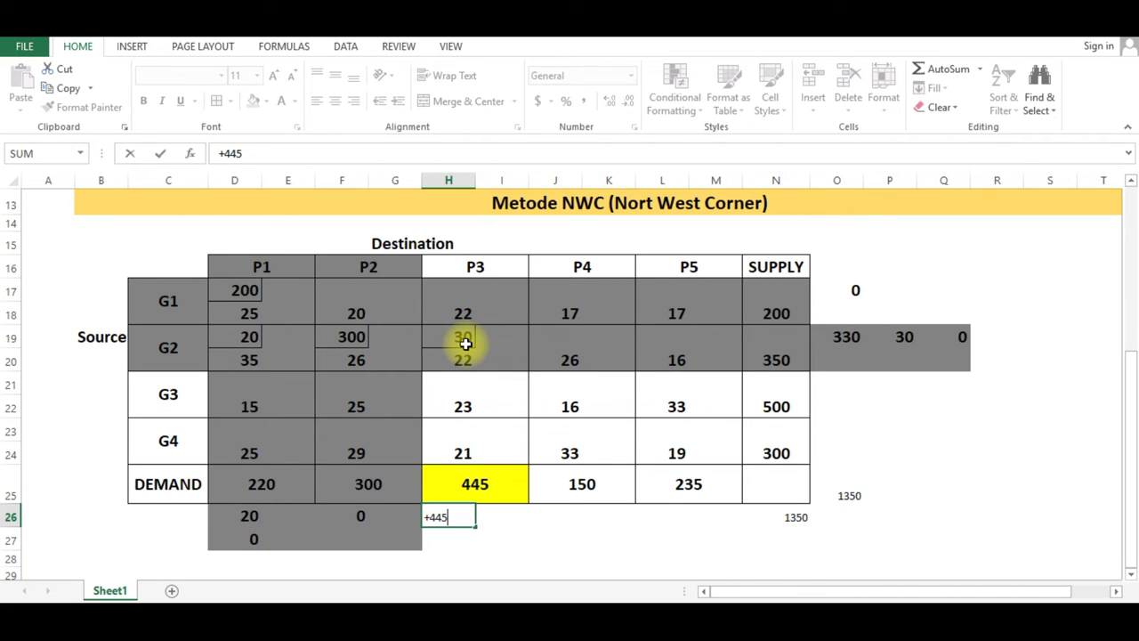
type("-3")
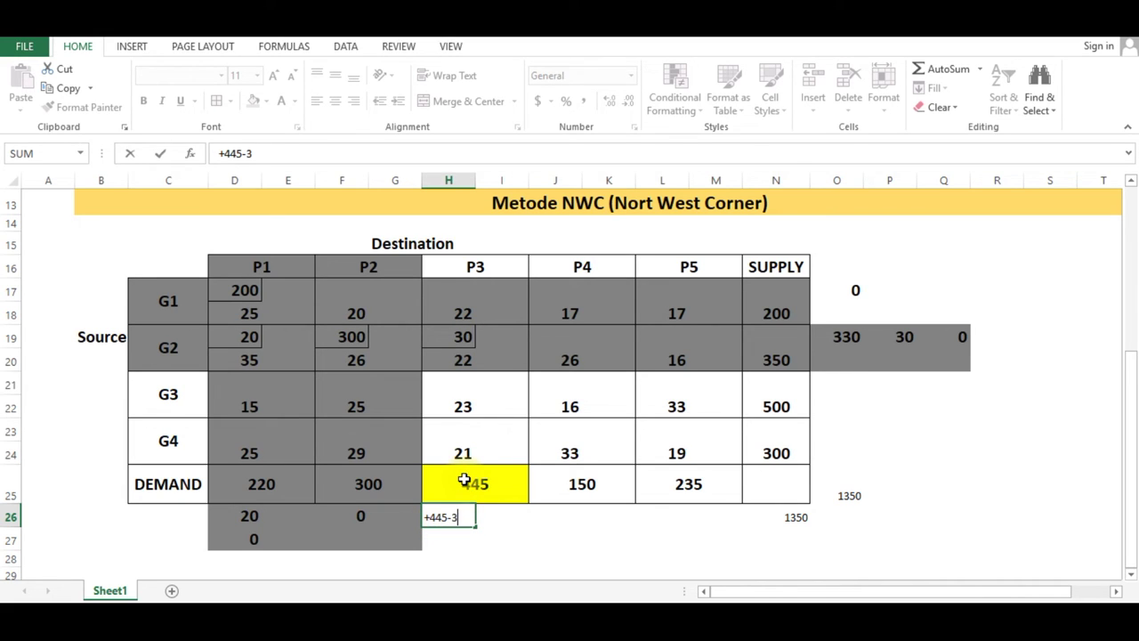
type("0")
key("Return")
Format the remaining P3 demand in cell H26 as bold at font size 16.
left_click(459, 515)
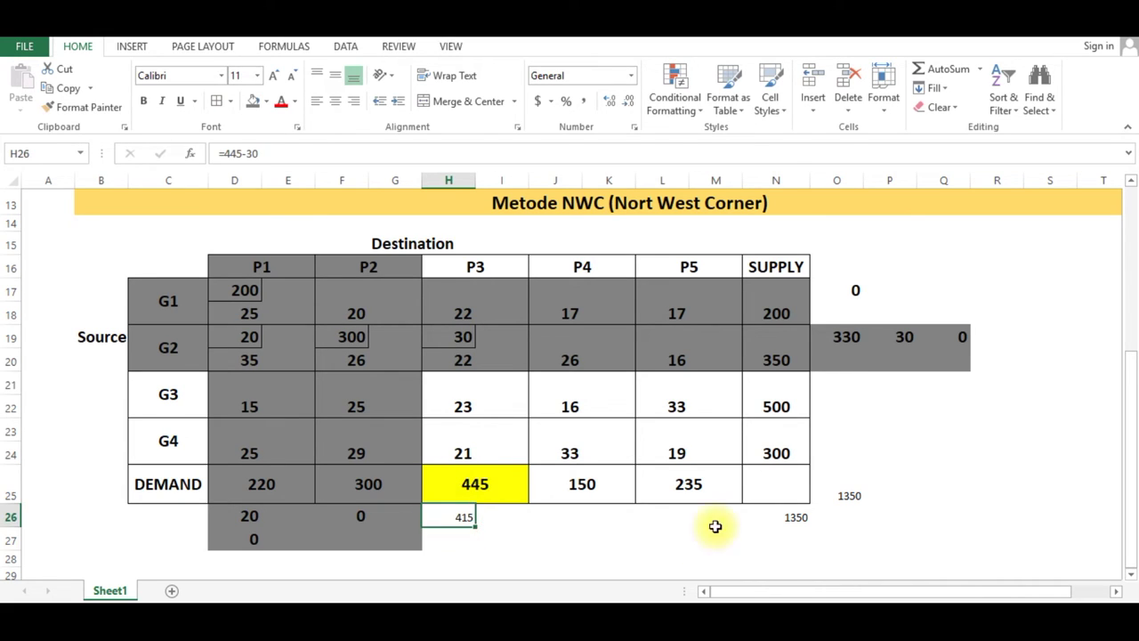
left_click(143, 100)
left_click(273, 76)
left_click(273, 76)
left_click(274, 76)
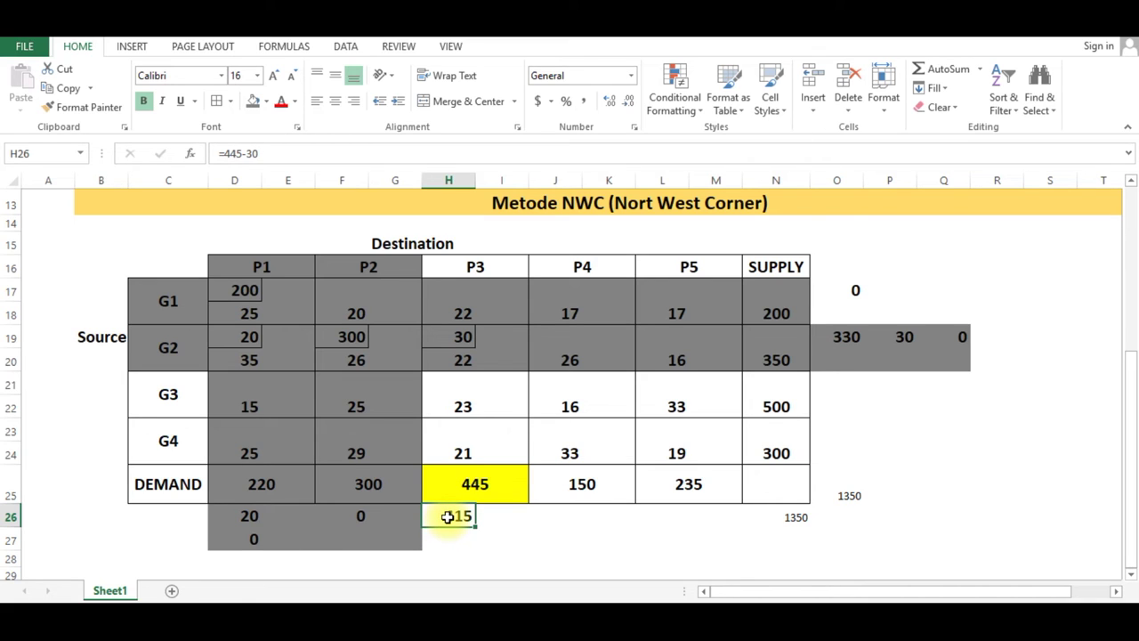
left_click(480, 401)
Fill the G3–P3 allocation cell, H21:I22, and the G3 supply in column N with yellow.
left_click_drag(425, 377, 505, 411)
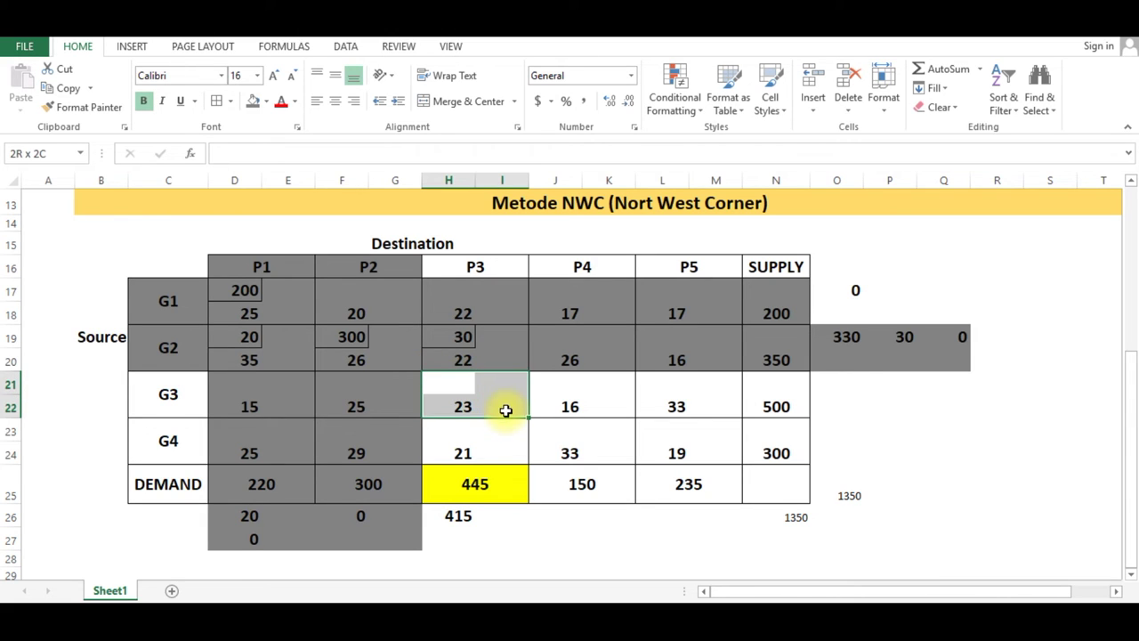
left_click(265, 100)
left_click(300, 230)
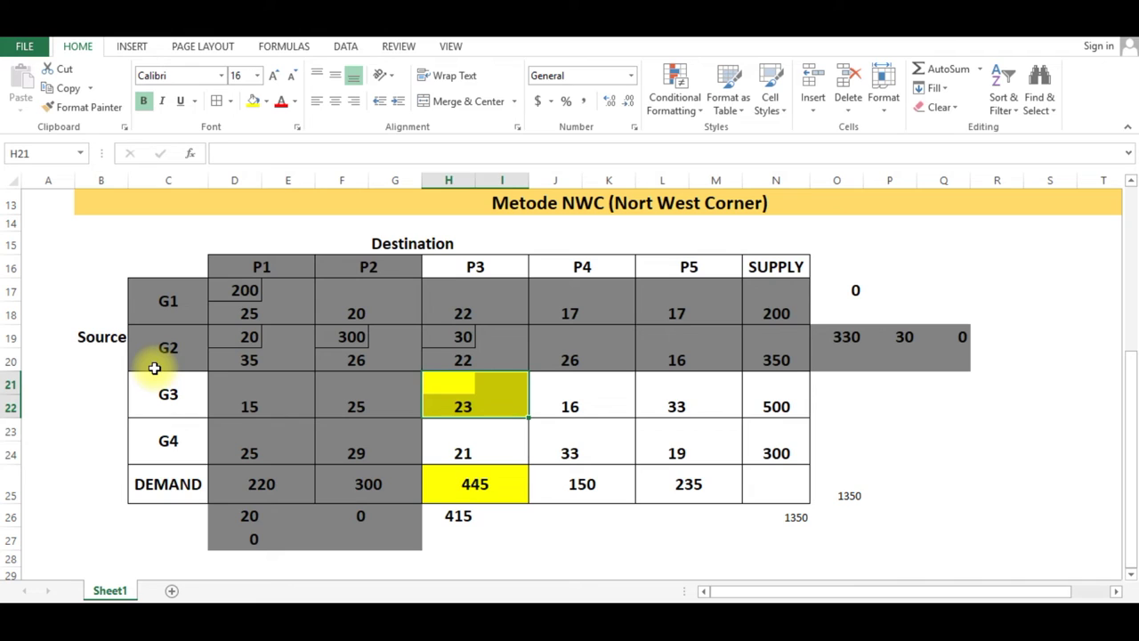
left_click(771, 402)
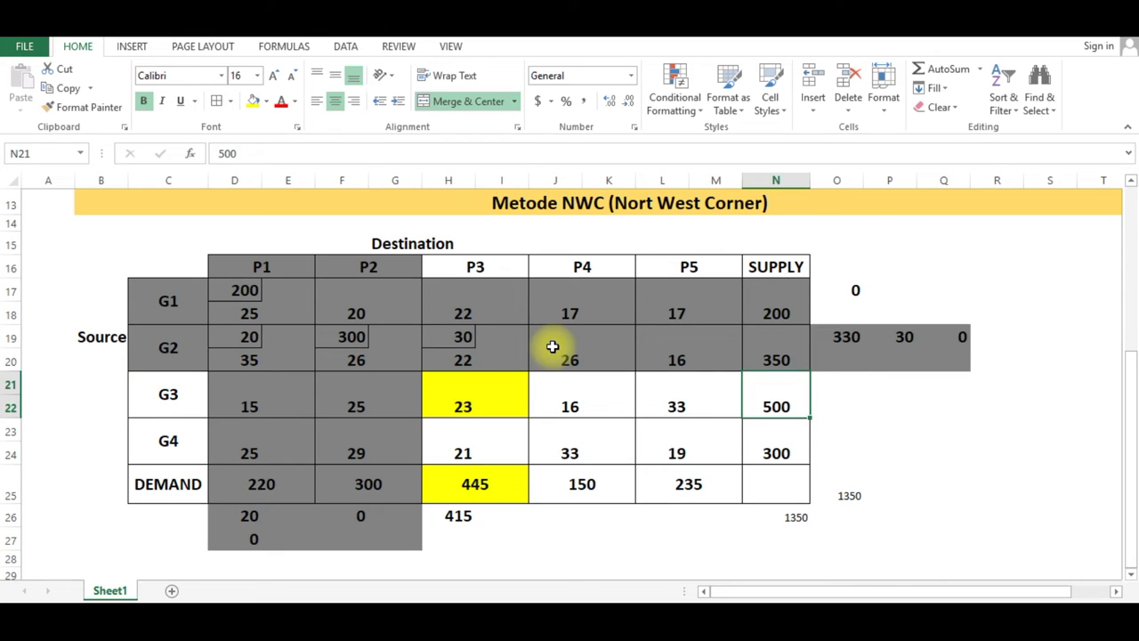
left_click(253, 100)
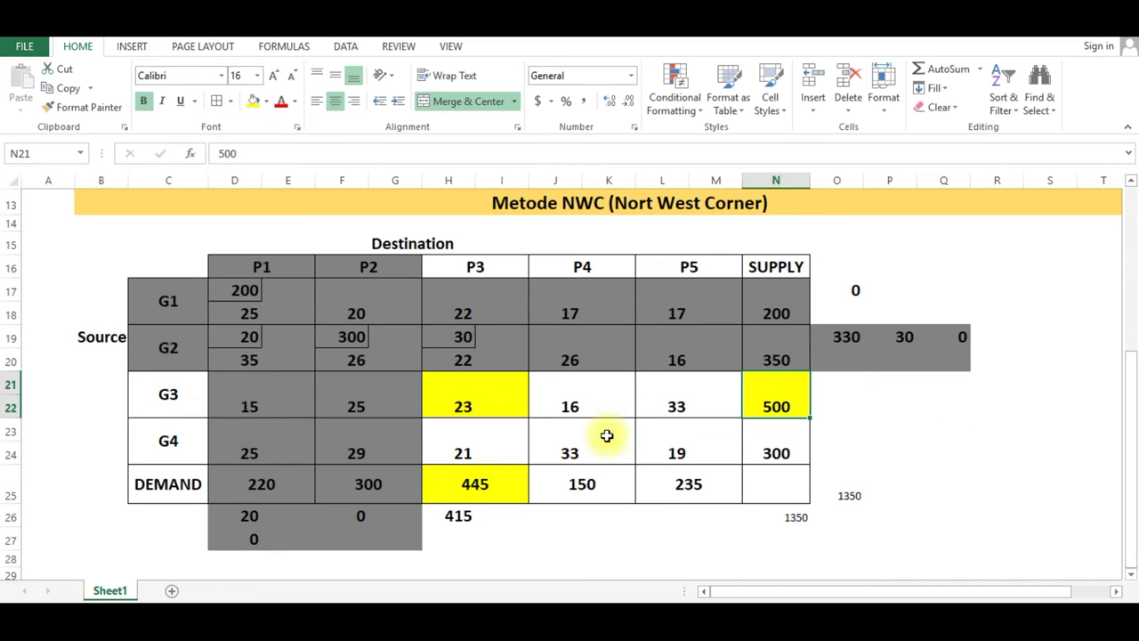
left_click(495, 460)
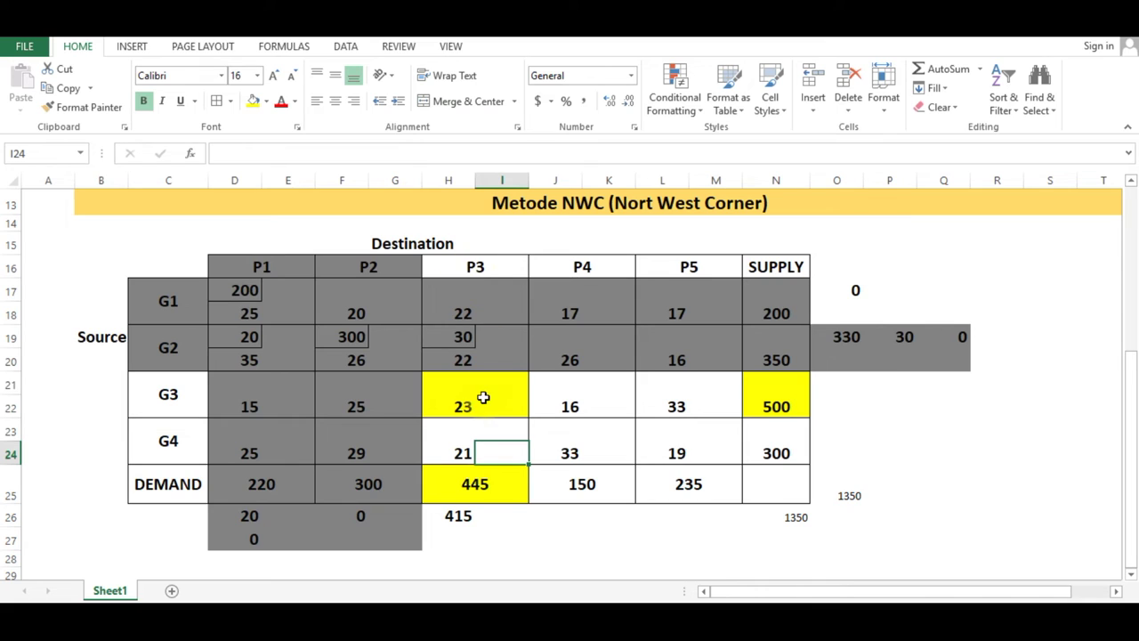
Add a border around cell H21 and enter 415 there as the G3 to P3 allocation.
left_click(457, 518)
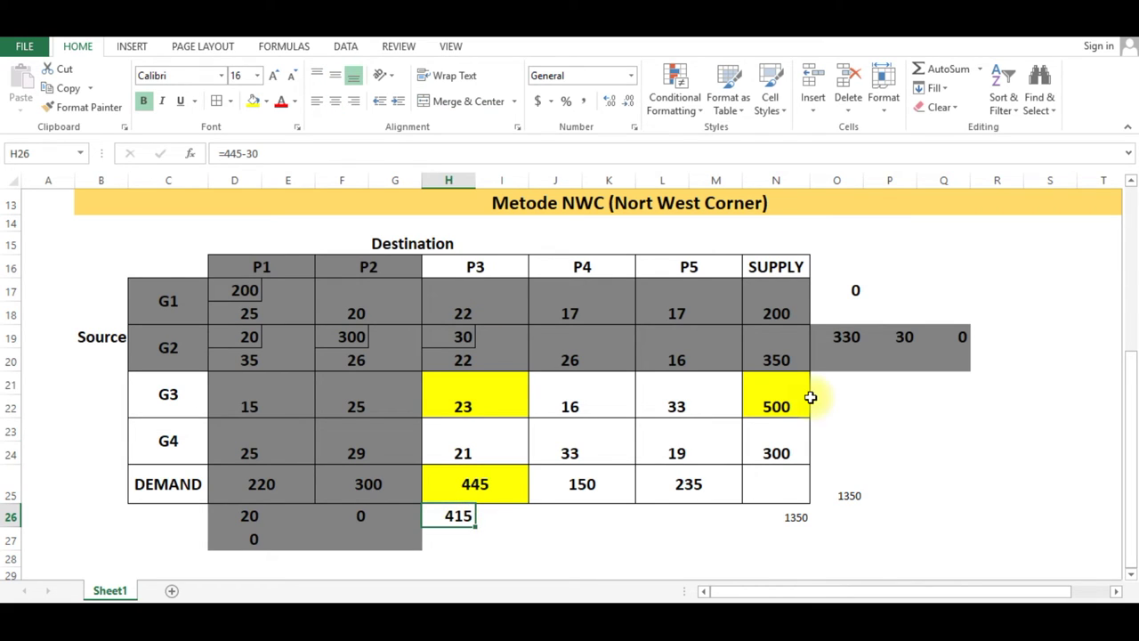
left_click(441, 381)
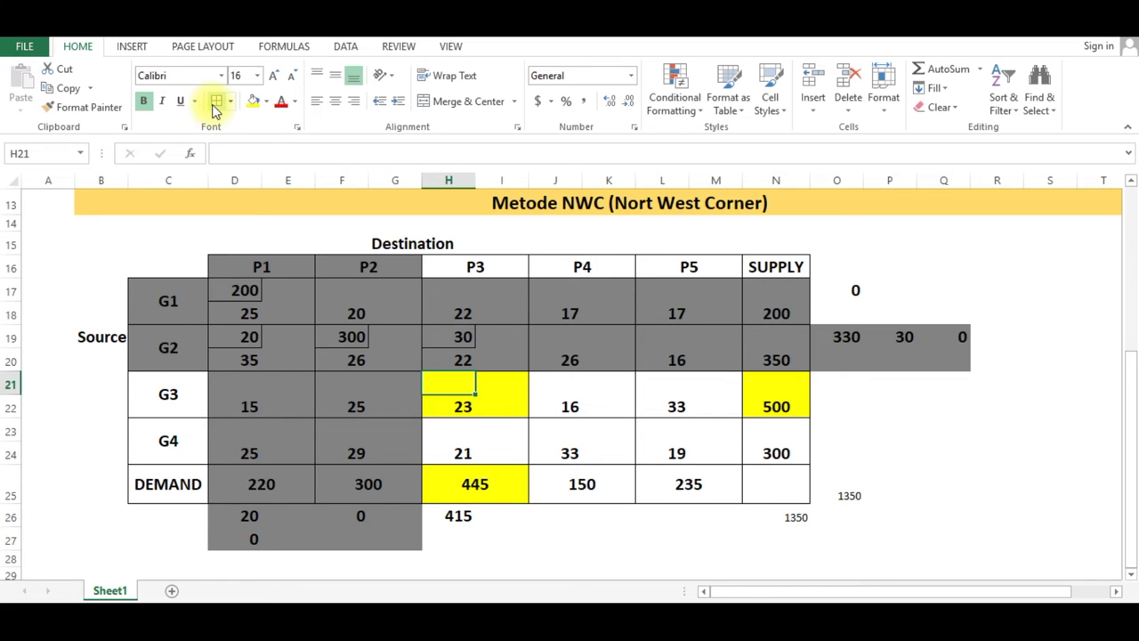
type("415")
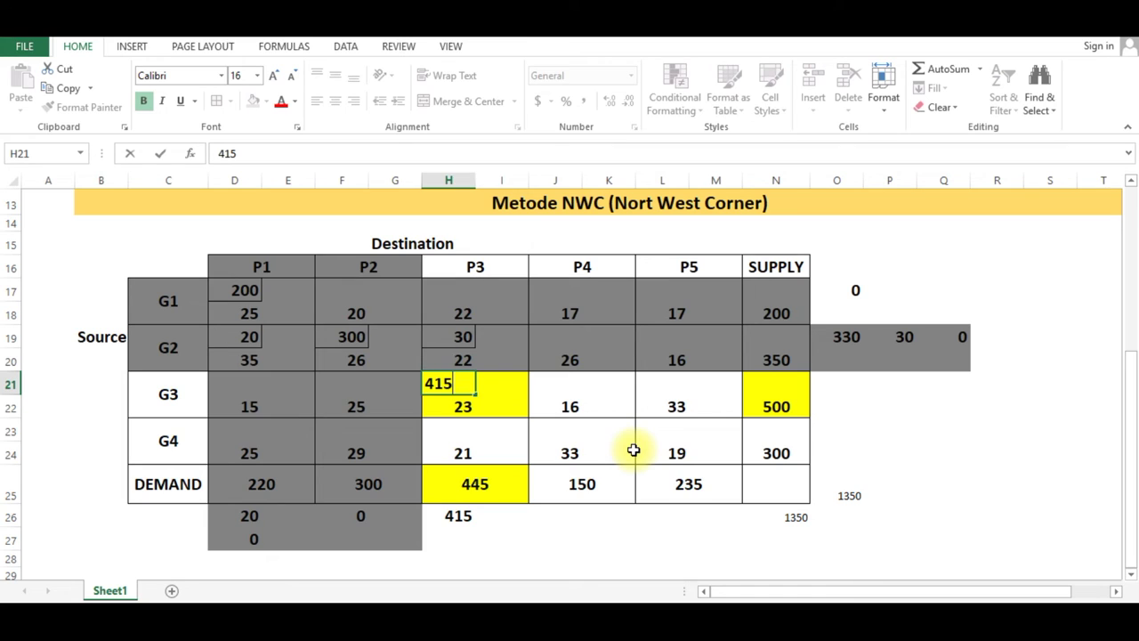
left_click(633, 452)
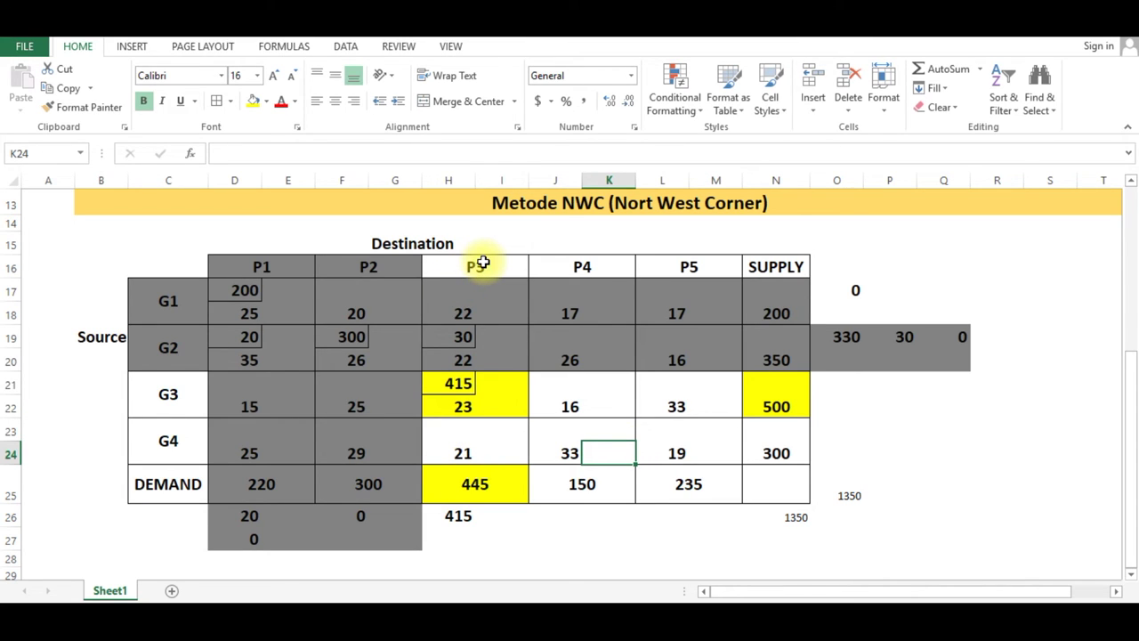
Enter 0 as the remaining P3 demand in cell H27 and fill the P3 column, H16:I27, with dark gray.
left_click(447, 532)
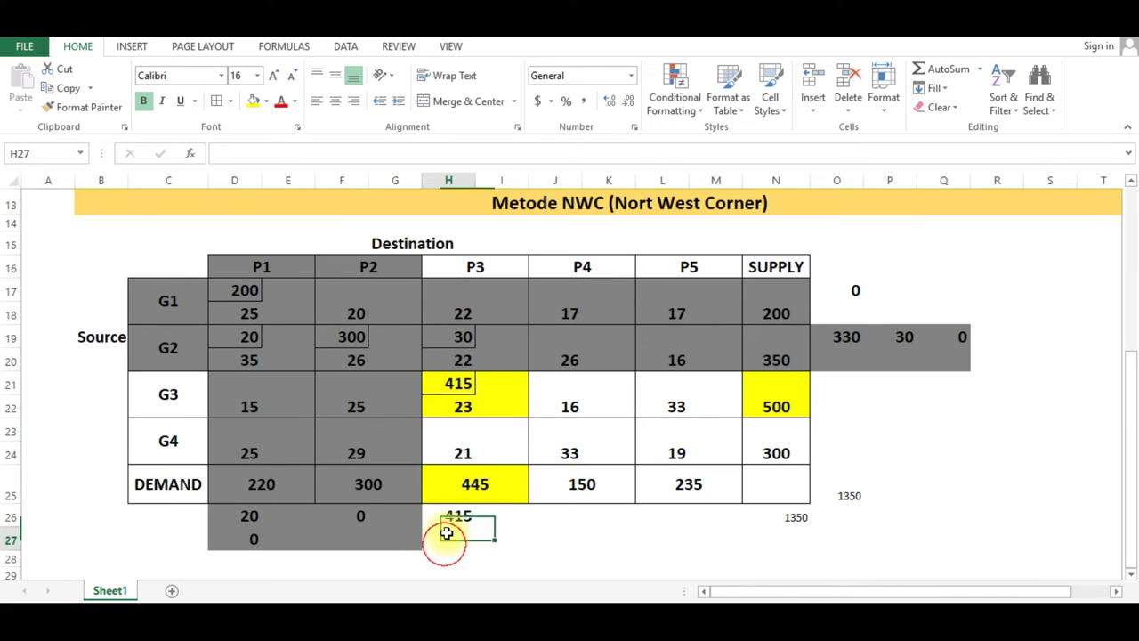
type("0")
key("Return")
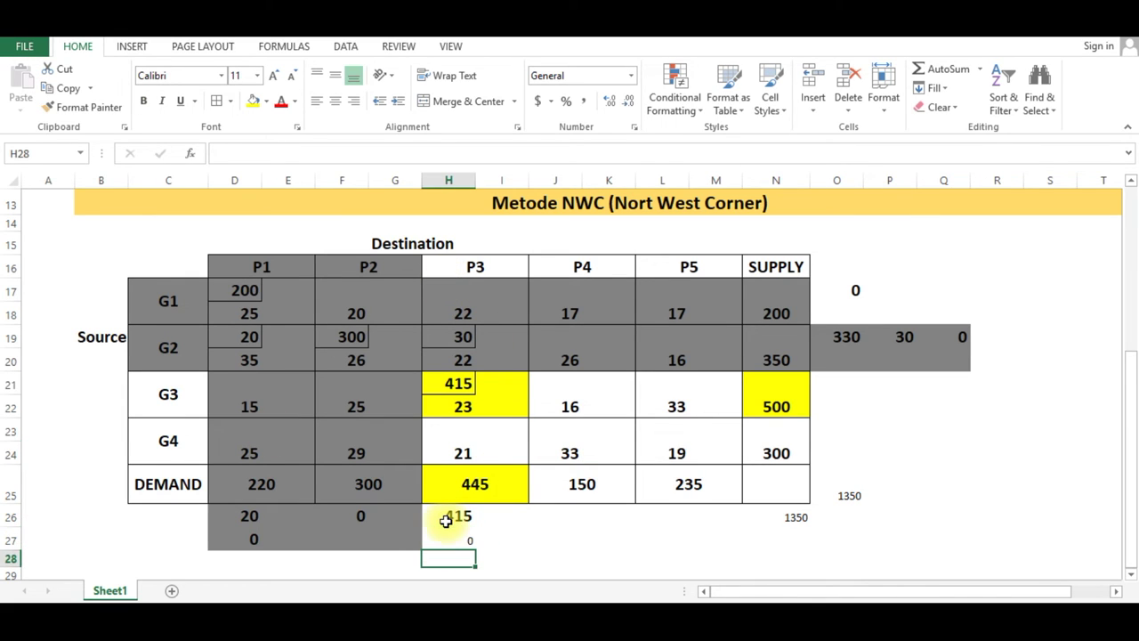
left_click_drag(475, 267, 475, 541)
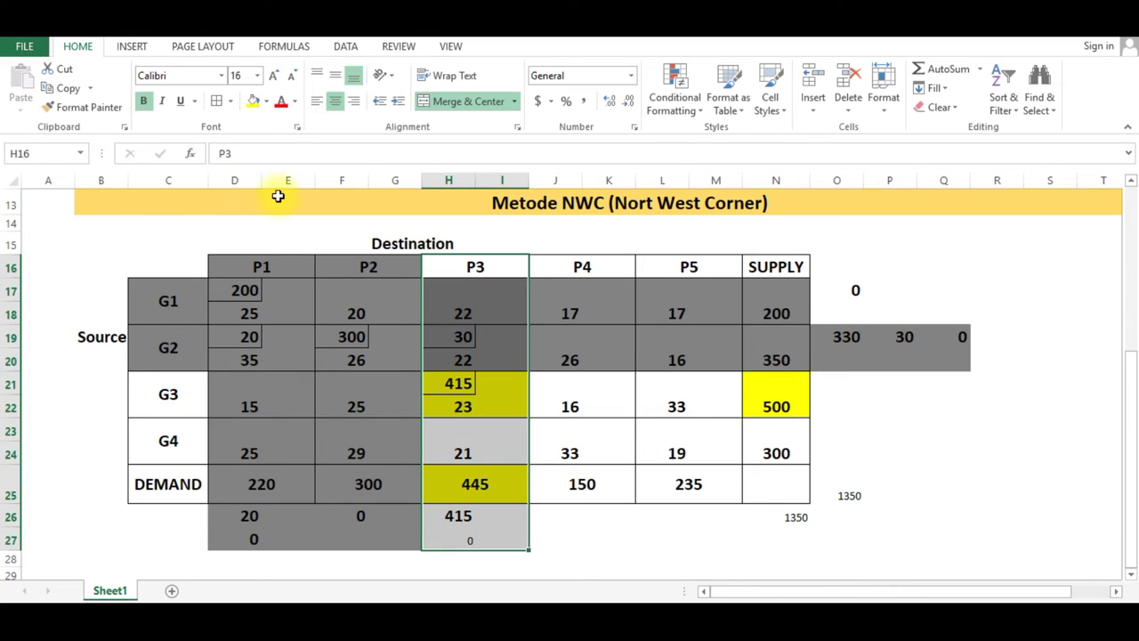
left_click(266, 101)
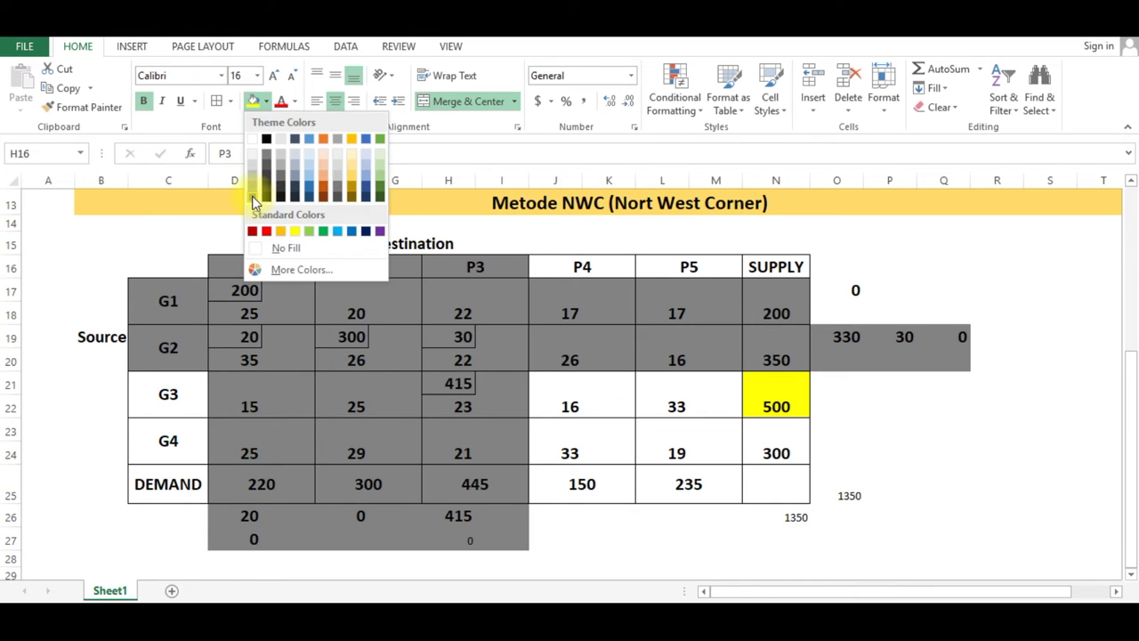
left_click(251, 196)
Calculate the remaining G3 supply in cell O21 with the formula +500-415.
left_click(788, 401)
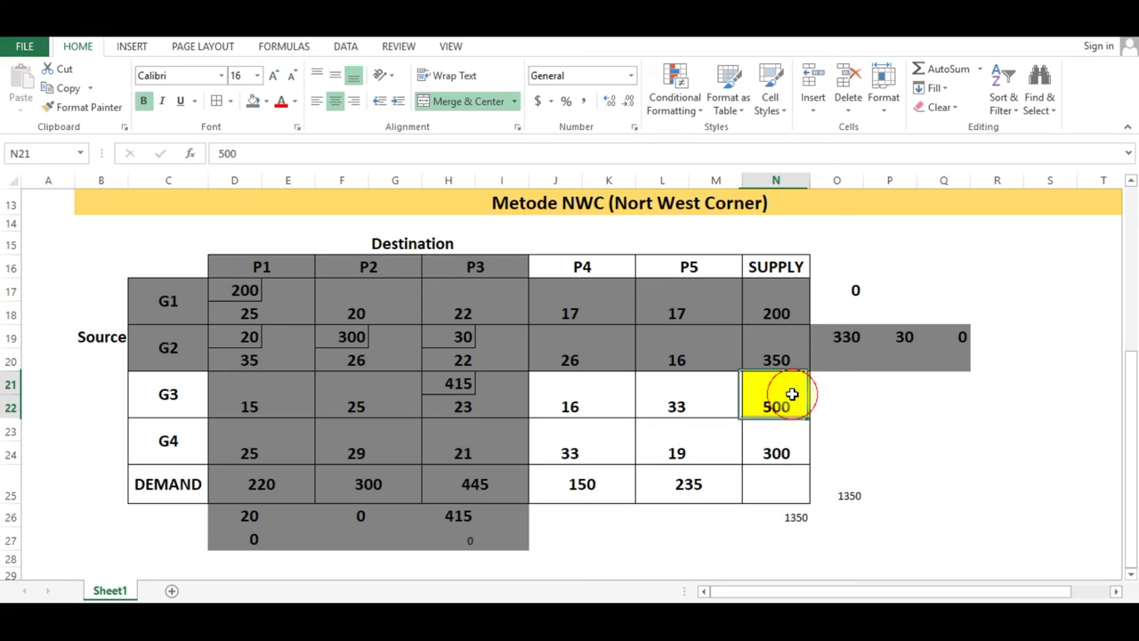
left_click(840, 385)
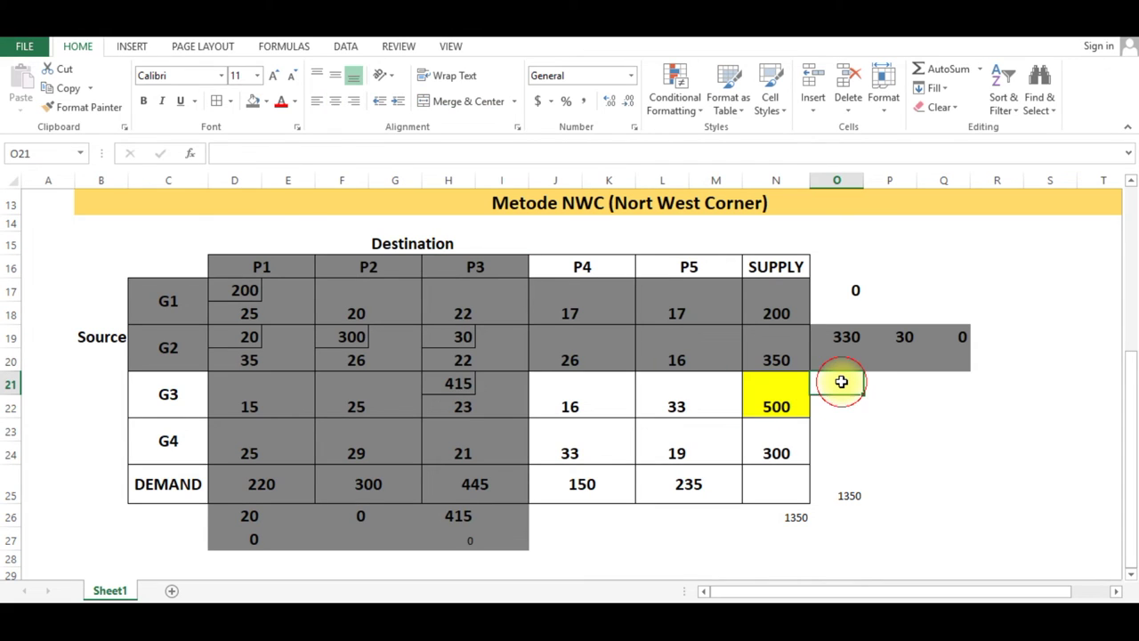
type("+500-415")
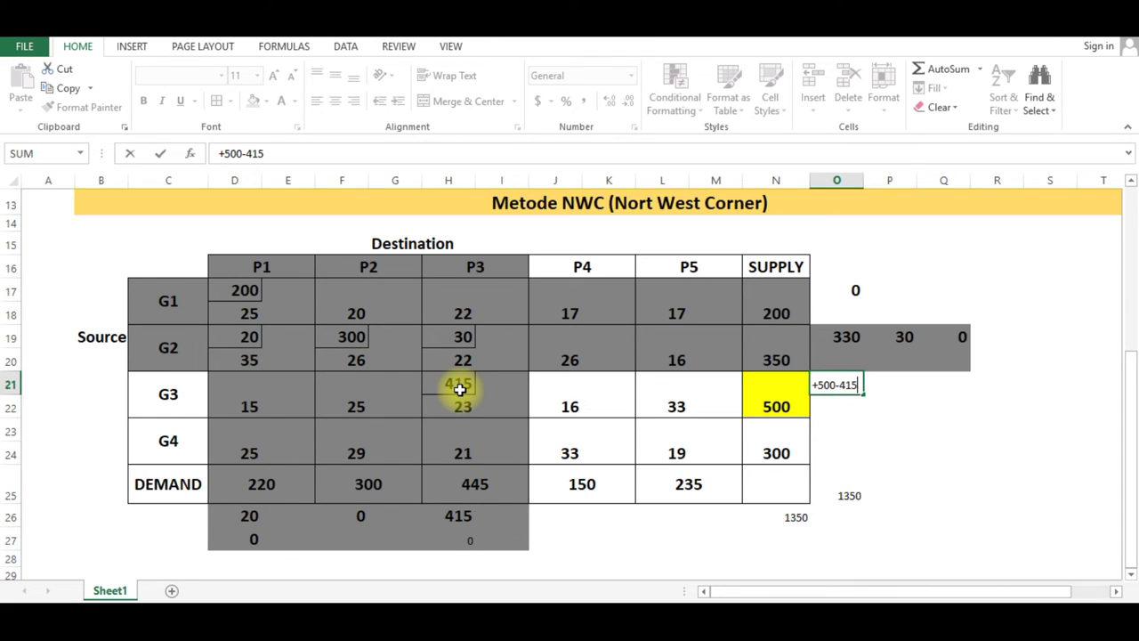
key("Return")
Format the remaining G3 supply in cell O21 as bold at font size 16.
left_click(856, 386)
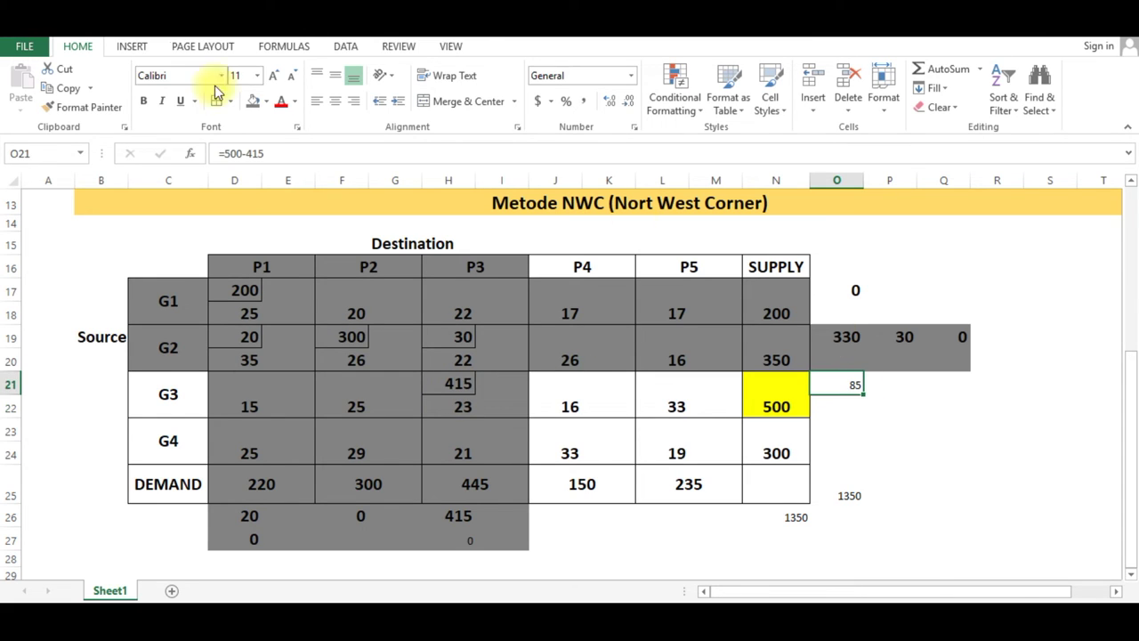
left_click(146, 98)
left_click(274, 75)
left_click(273, 75)
left_click(273, 75)
left_click(908, 434)
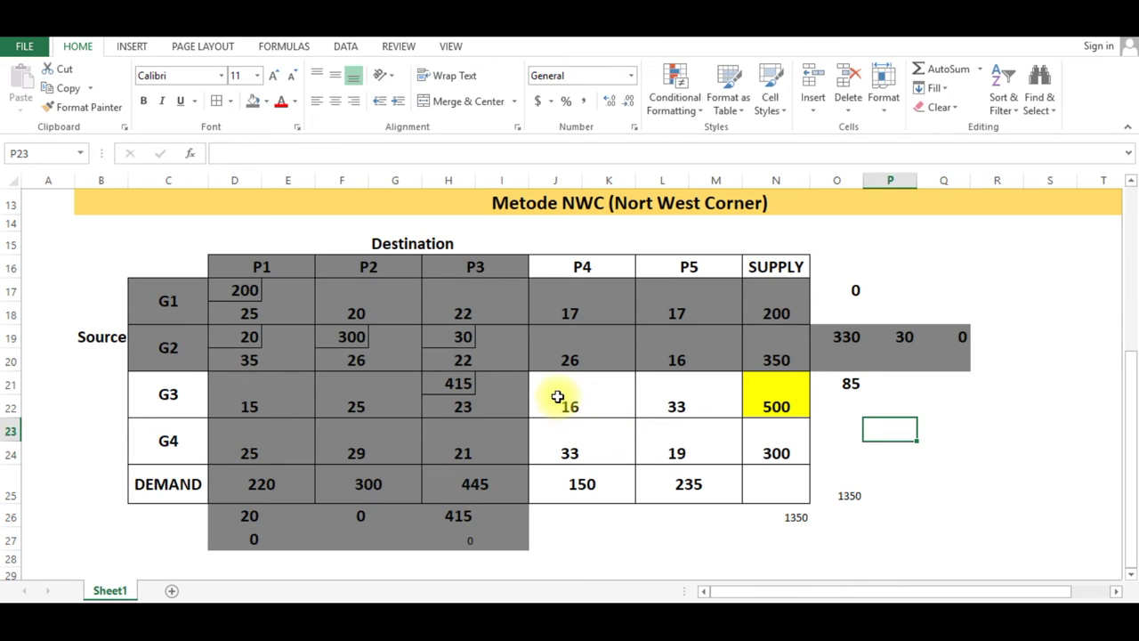
Fill the G3–P4 allocation cell, J21:K22, the remaining G3 supply in O21 and the P4 demand in J25 with yellow.
left_click_drag(549, 392, 613, 413)
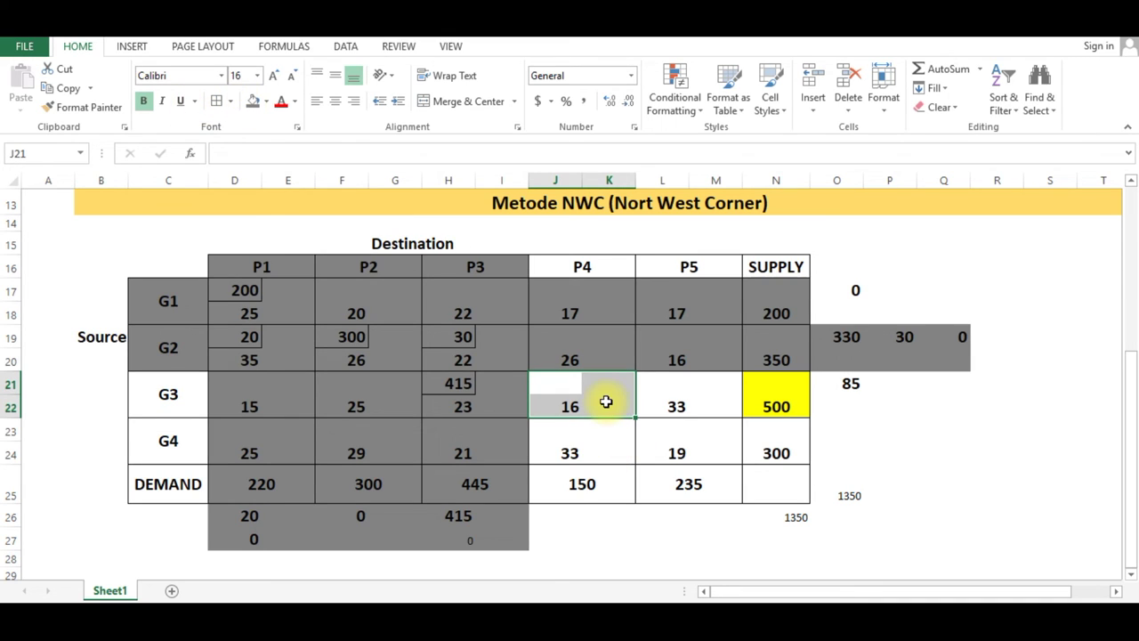
left_click(266, 101)
left_click(295, 230)
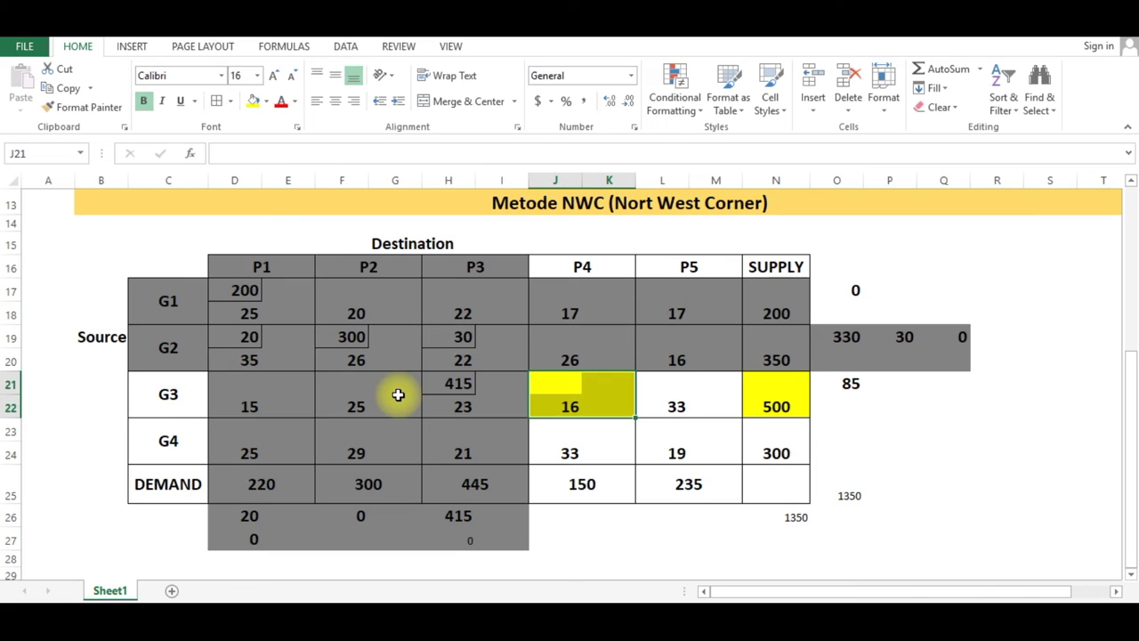
left_click(823, 385)
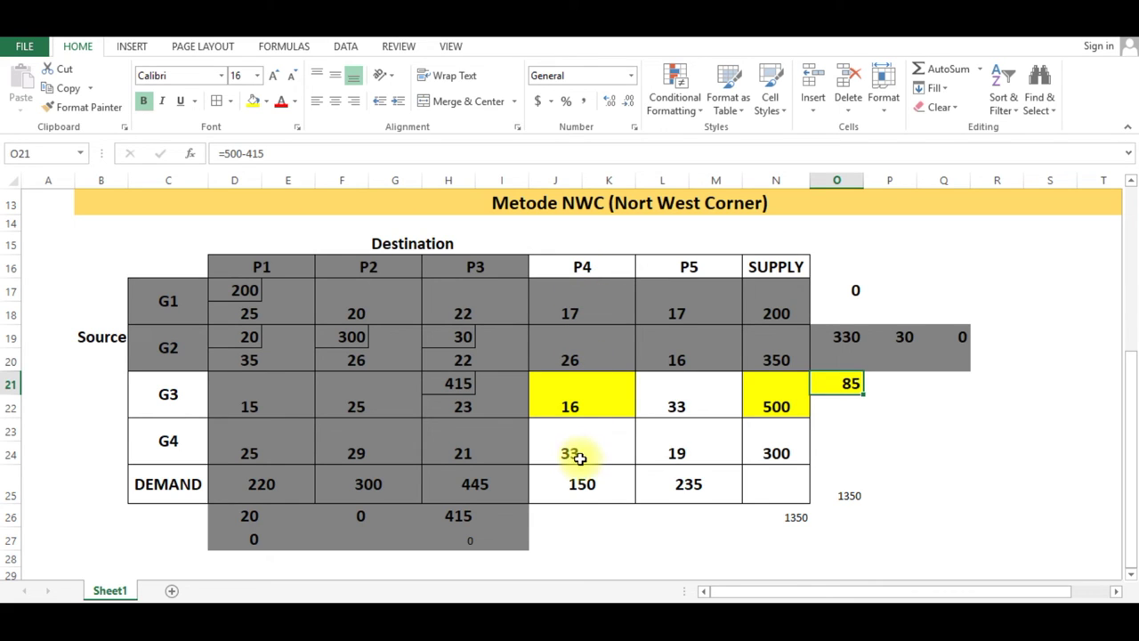
left_click(579, 485)
left_click(253, 101)
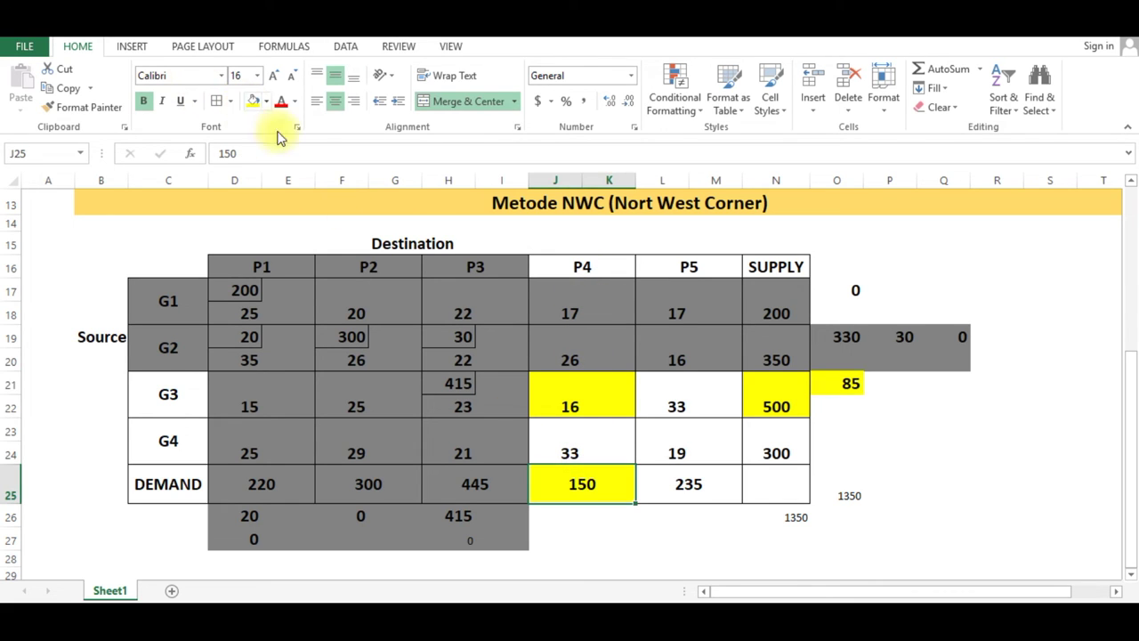
left_click(627, 342)
Add a border around cell J21 and enter 85 there as the G3 to P4 allocation.
left_click(542, 381)
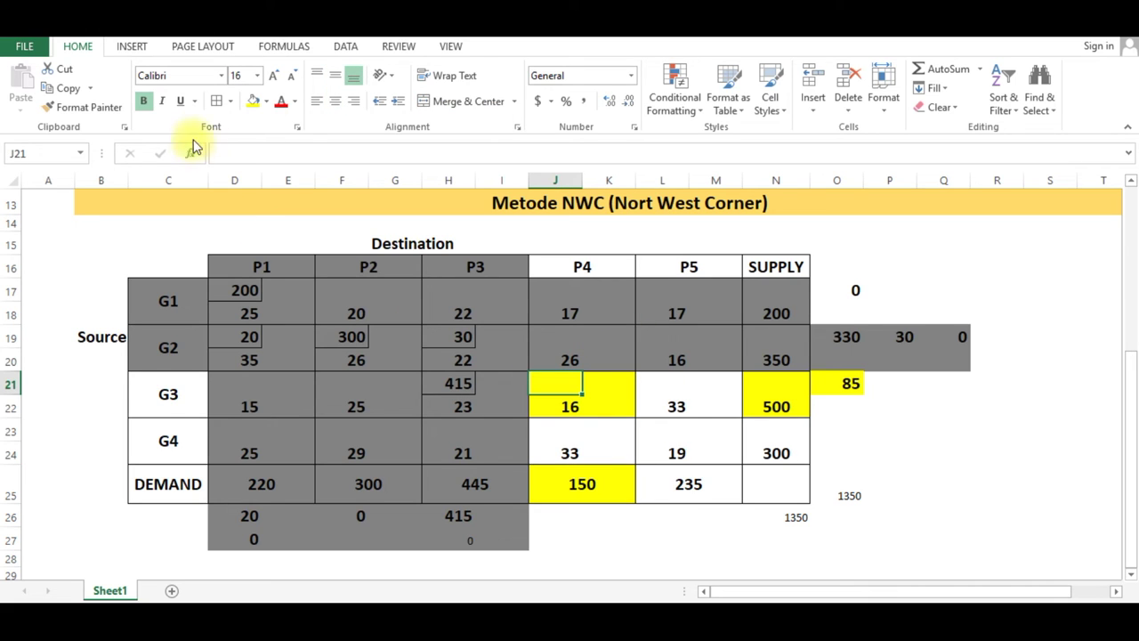
left_click(216, 102)
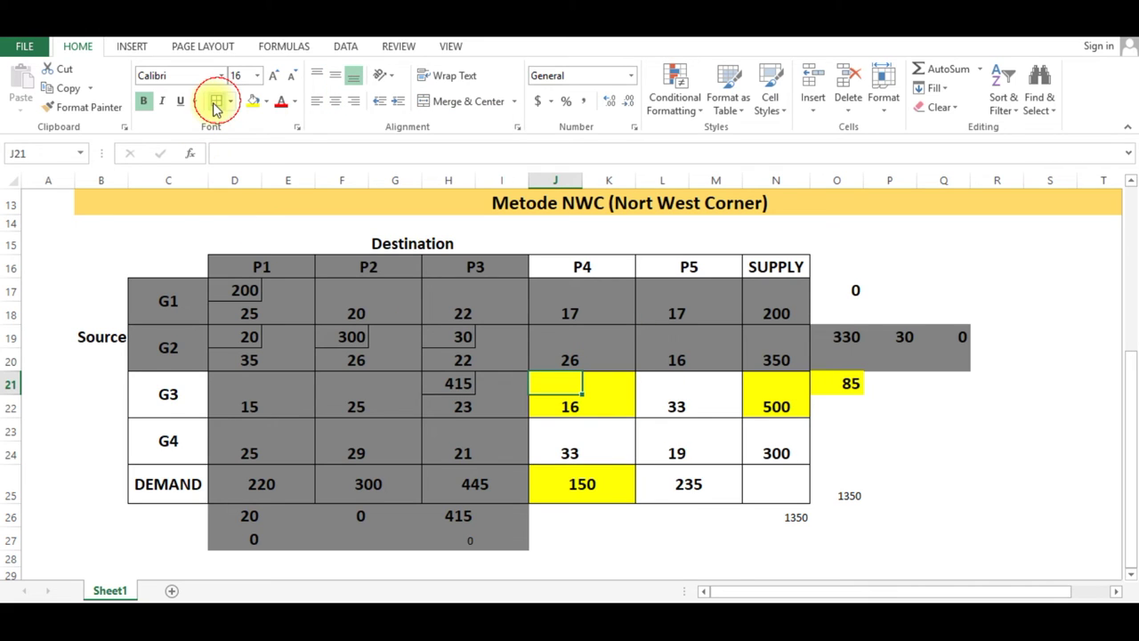
double_click(564, 375)
type("86")
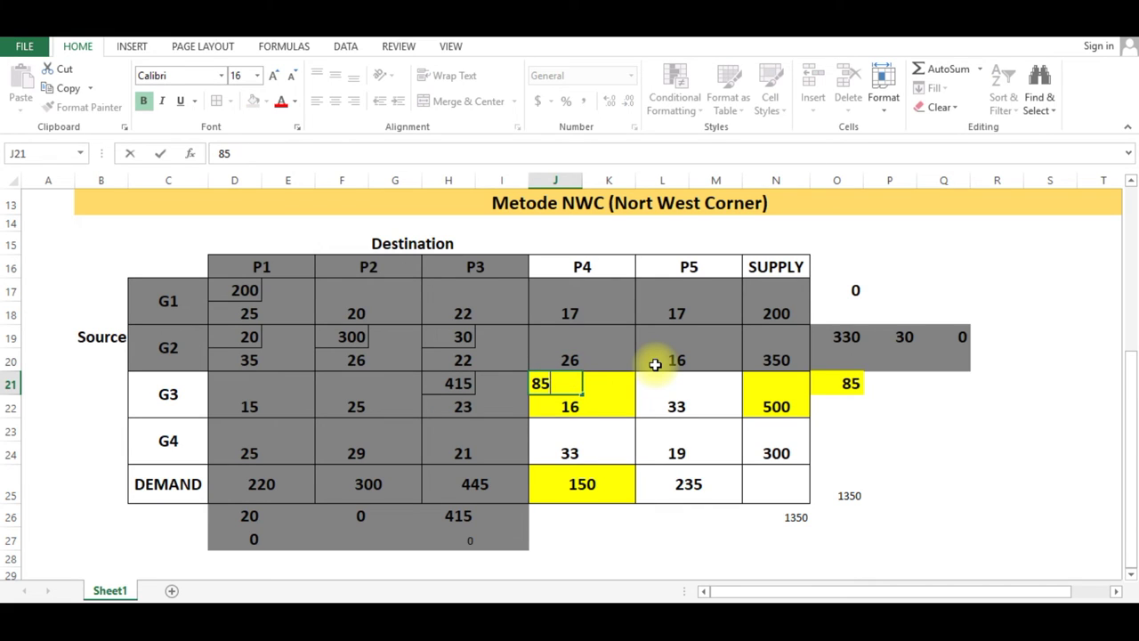
left_click(676, 447)
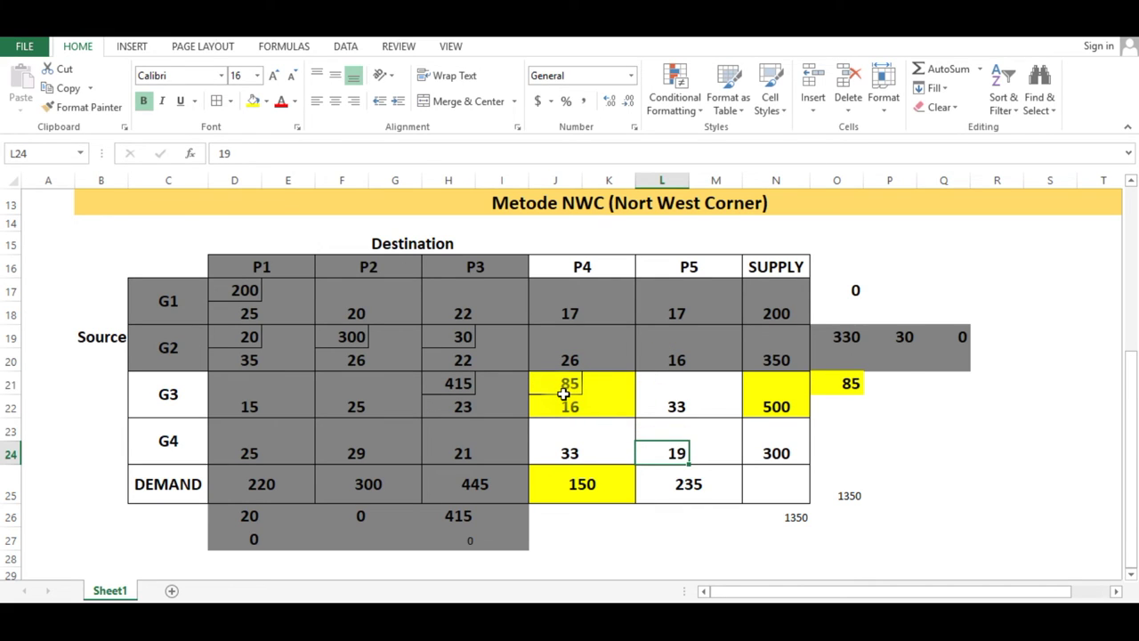
Enter 0 in cell P21 as the remaining G3 supply, make it bold and enlarge its font.
left_click_drag(143, 392, 877, 386)
left_click(884, 385)
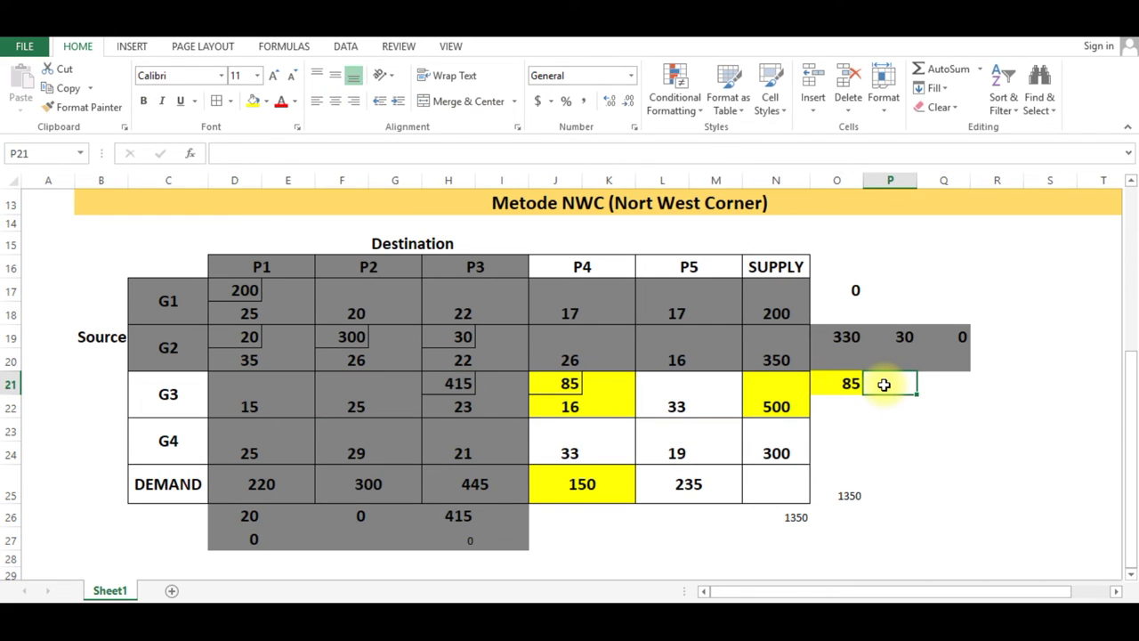
type("0")
key("Return")
left_click(886, 384)
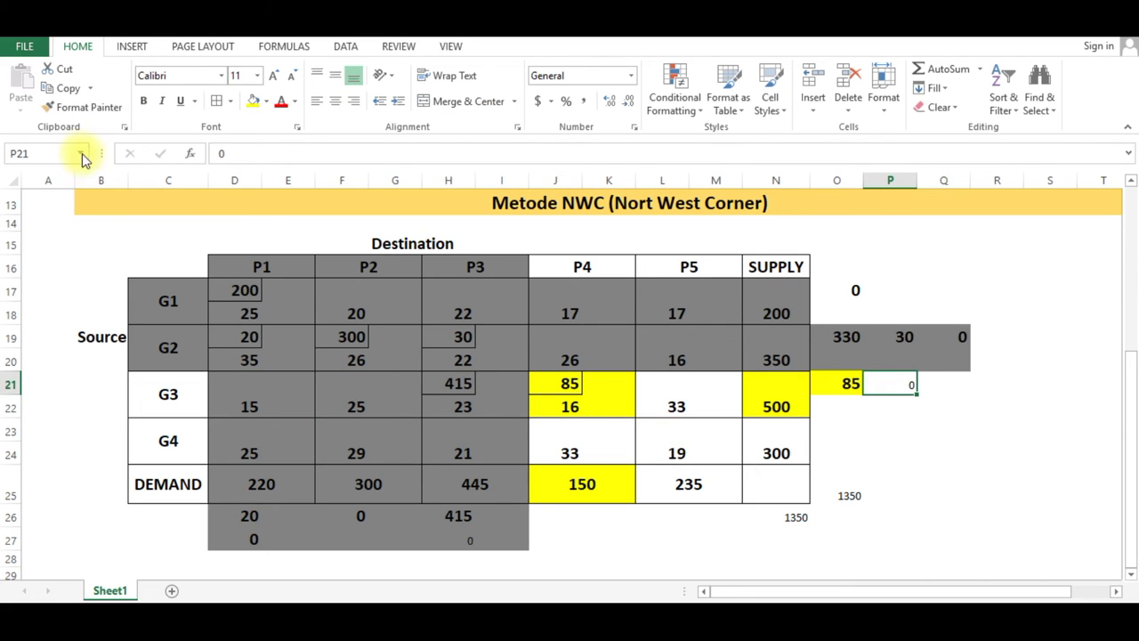
left_click(147, 102)
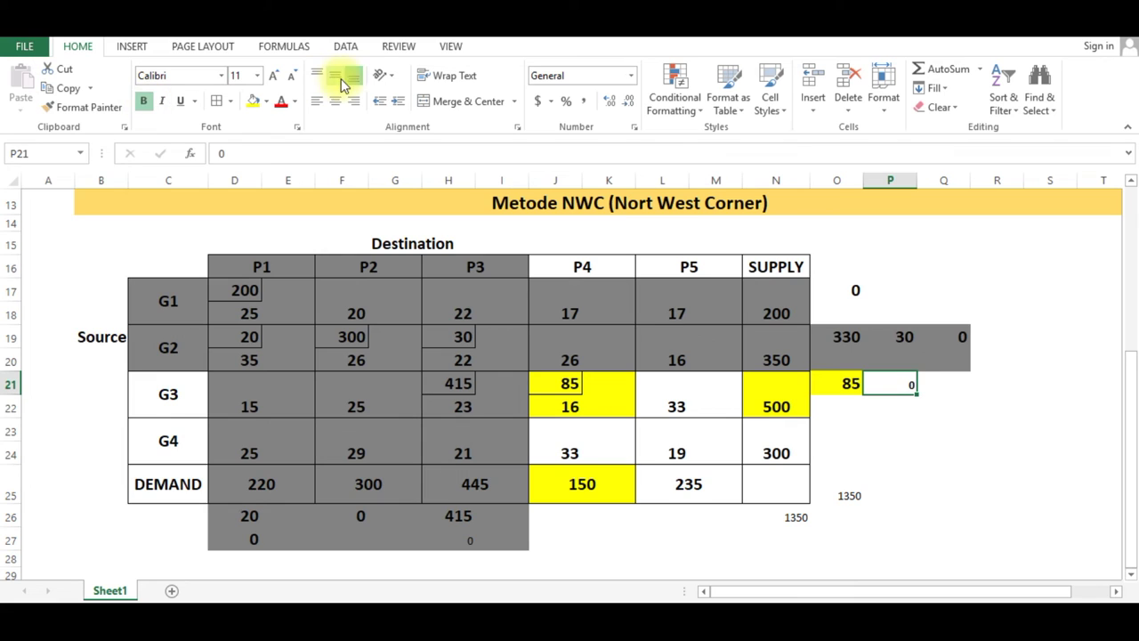
left_click(273, 75)
left_click(274, 76)
left_click(841, 432)
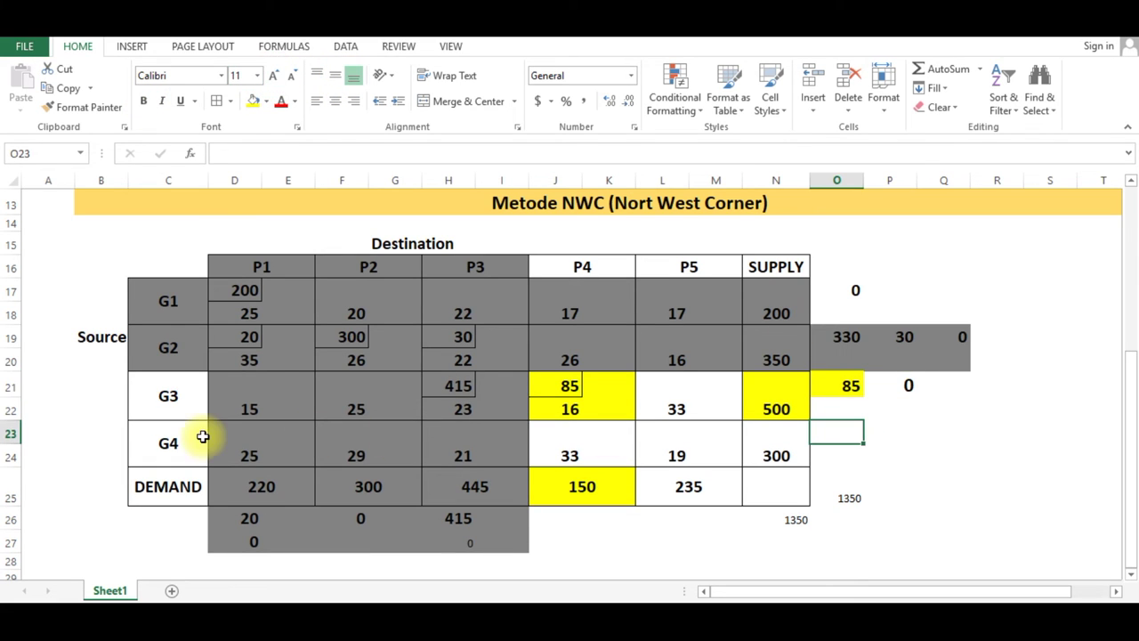
Fill the G3 row, C21:P22, with a lighter gray.
left_click_drag(152, 394, 902, 391)
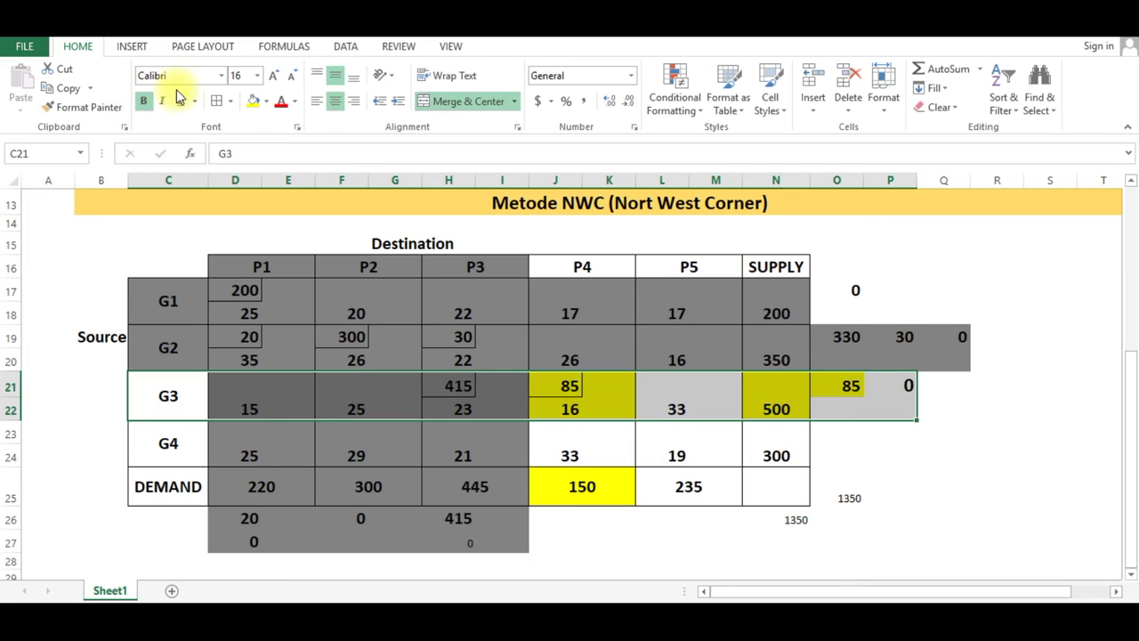
left_click(265, 101)
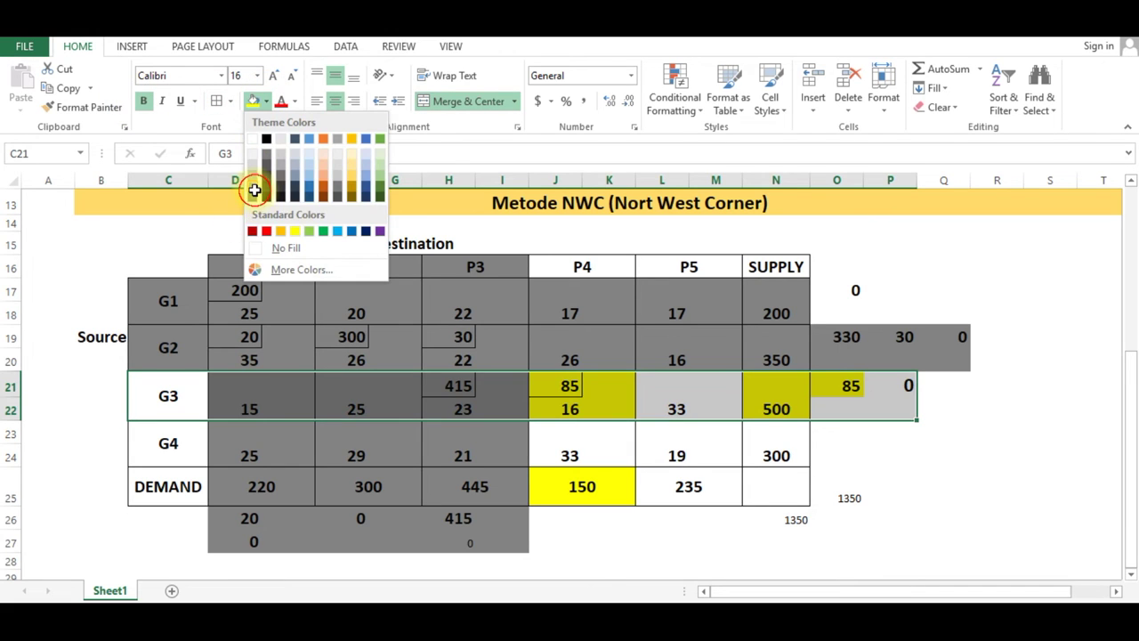
left_click(248, 186)
left_click(708, 433)
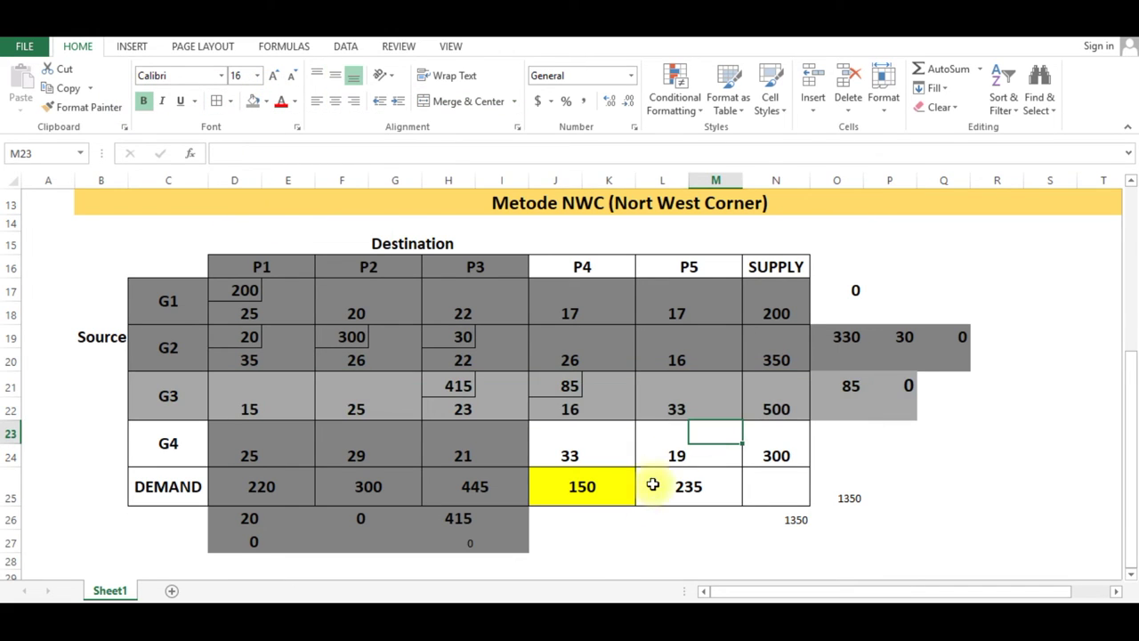
left_click(559, 521)
Fill the G3 row, C21:Q22, with the same dark gray as the other exhausted rows.
left_click_drag(133, 386, 949, 386)
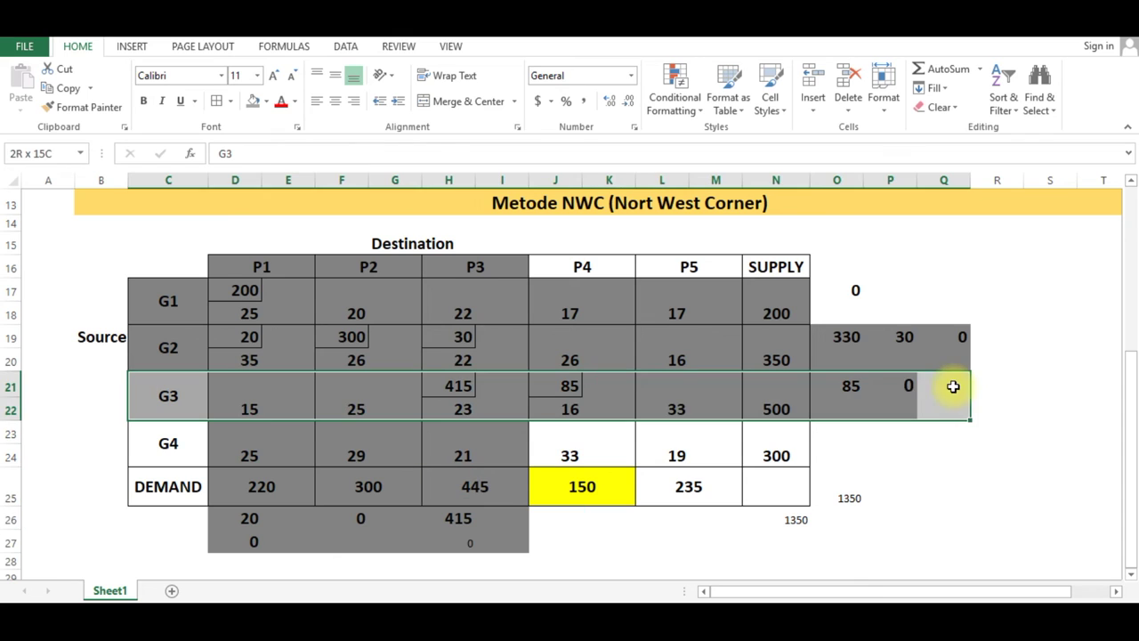
left_click(265, 101)
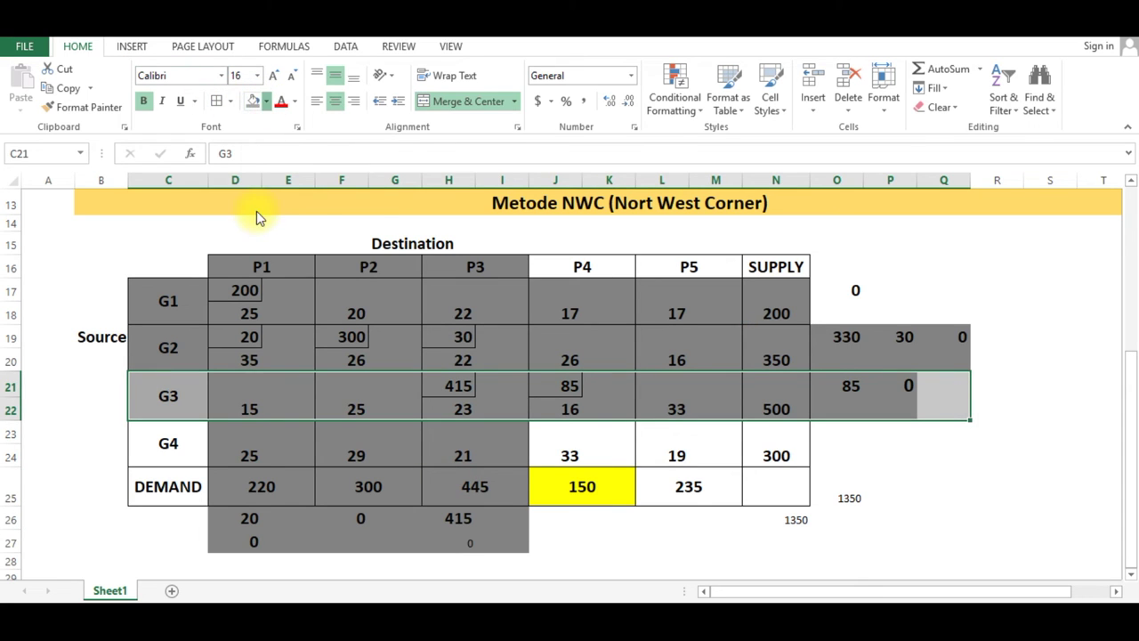
left_click(253, 194)
left_click(601, 355)
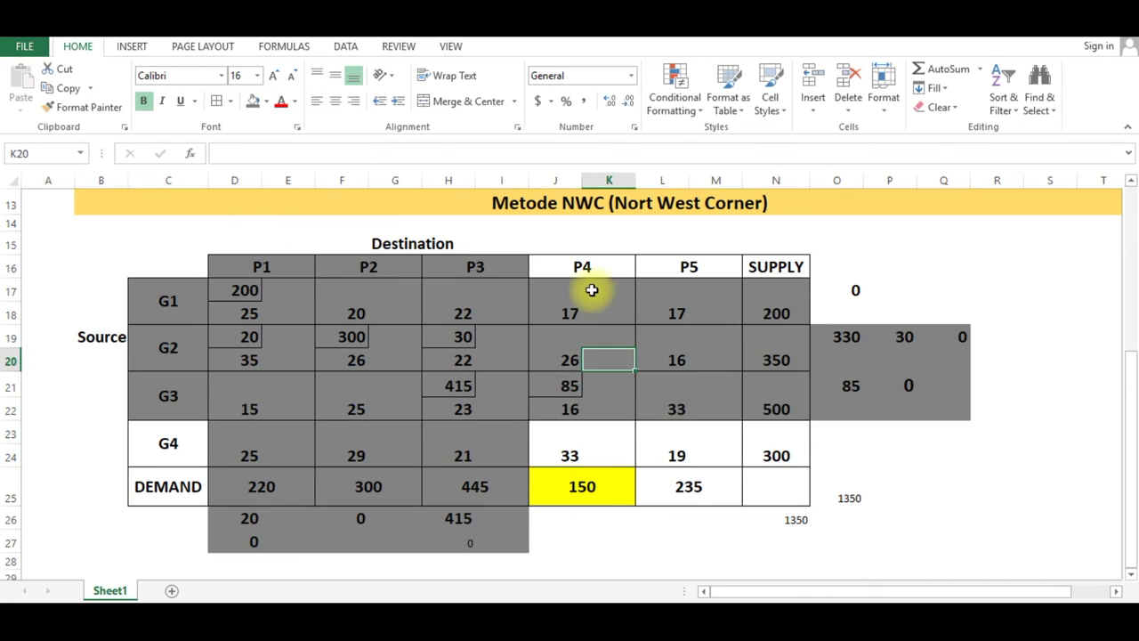
Calculate the remaining P4 demand in cell J26 with the formula +150-85.
left_click(583, 267)
left_click(579, 489)
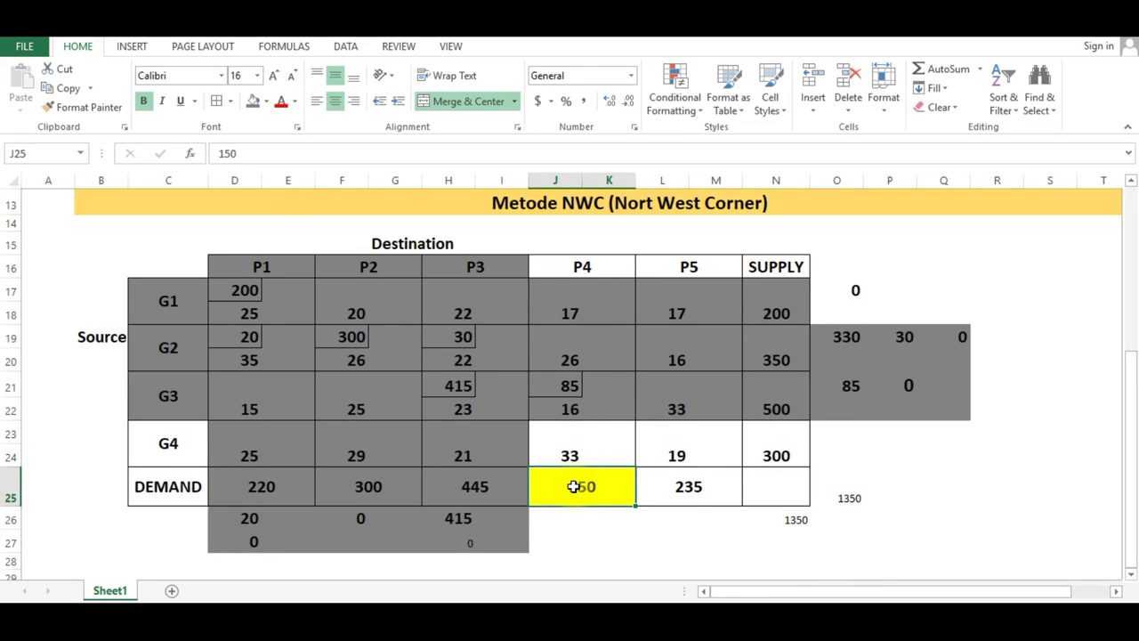
left_click(559, 374)
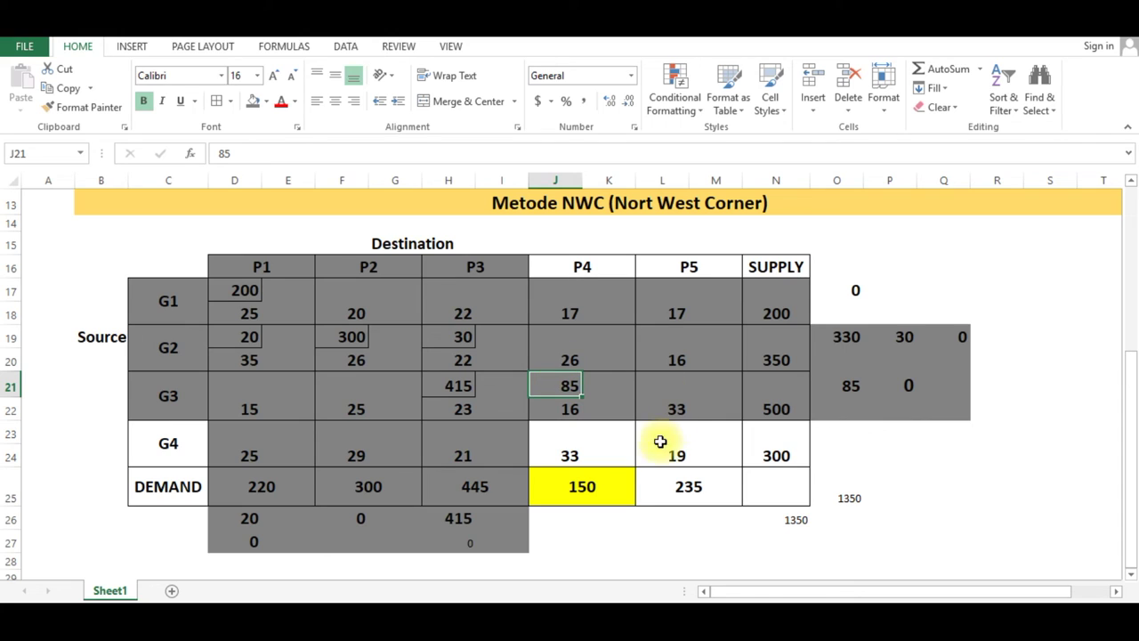
left_click(548, 520)
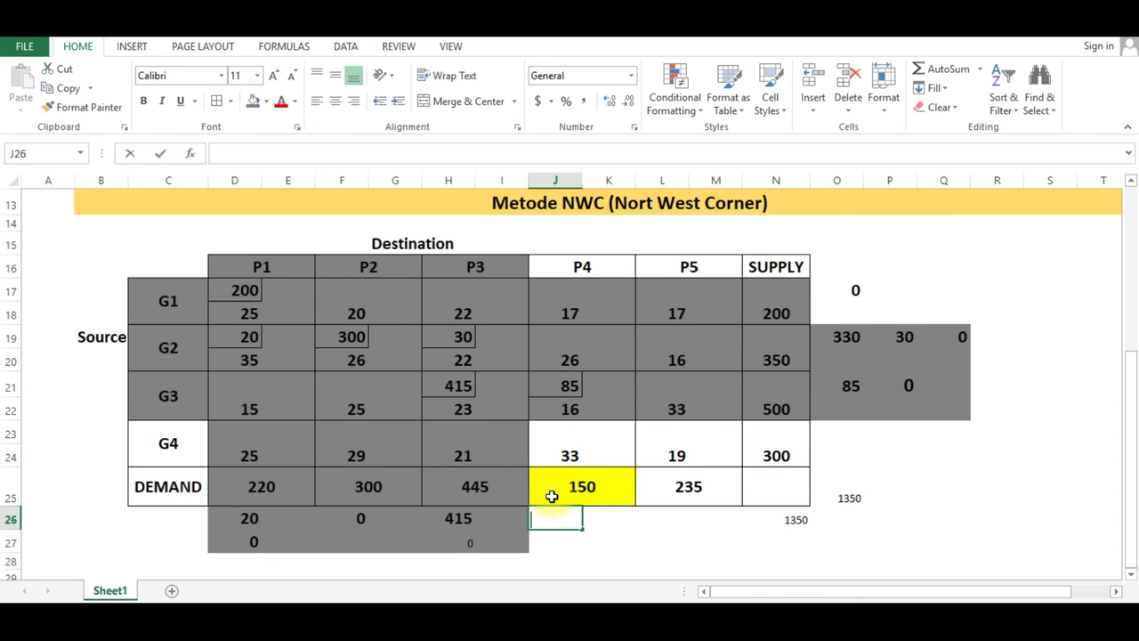
type("+=")
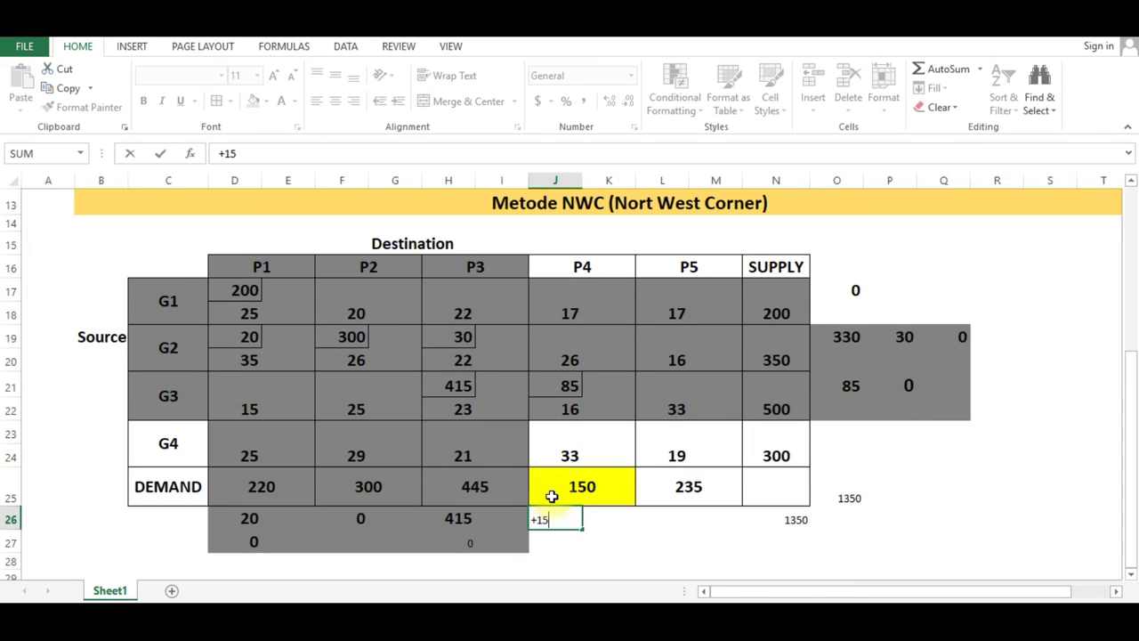
type("50-85")
left_click(587, 540)
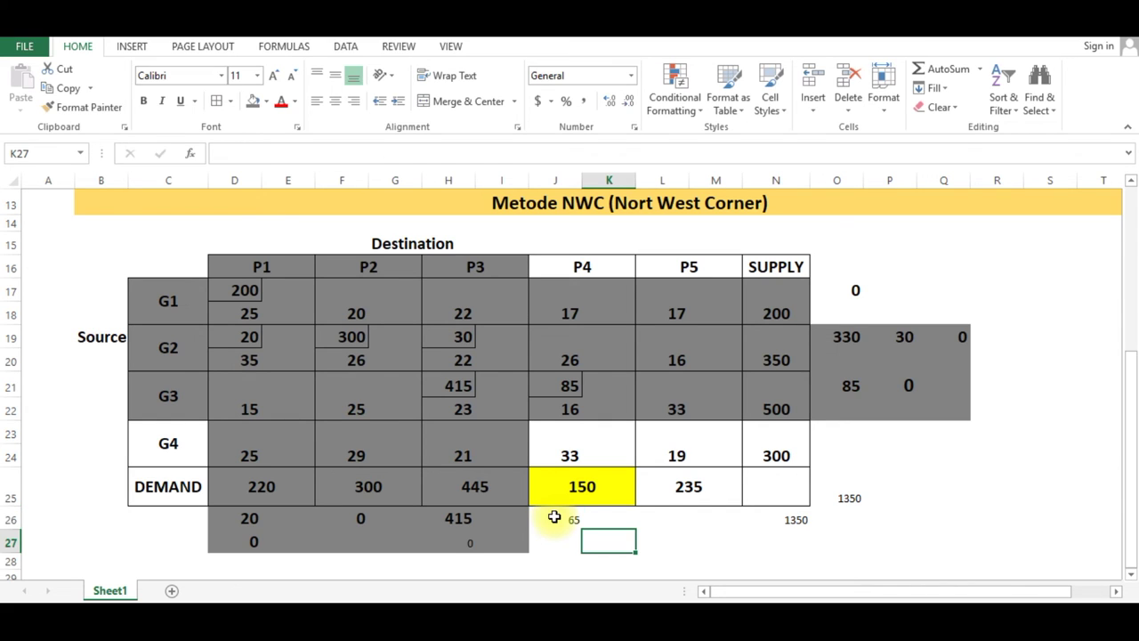
Format the remaining P4 demand in cell J26 as bold at font size 18.
left_click(553, 517)
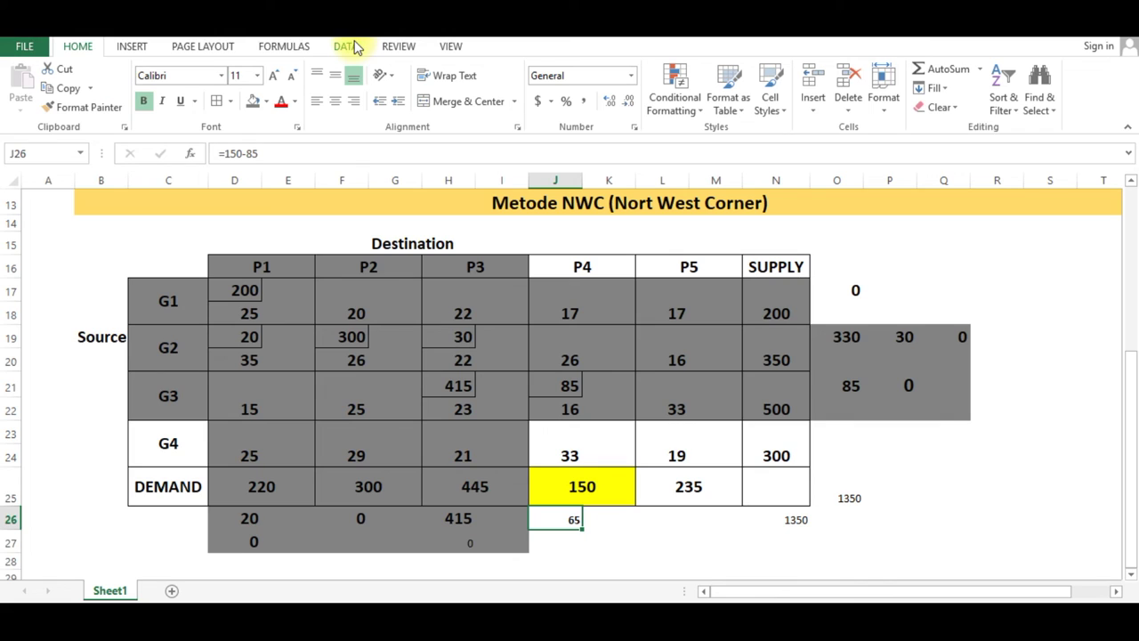
left_click(273, 76)
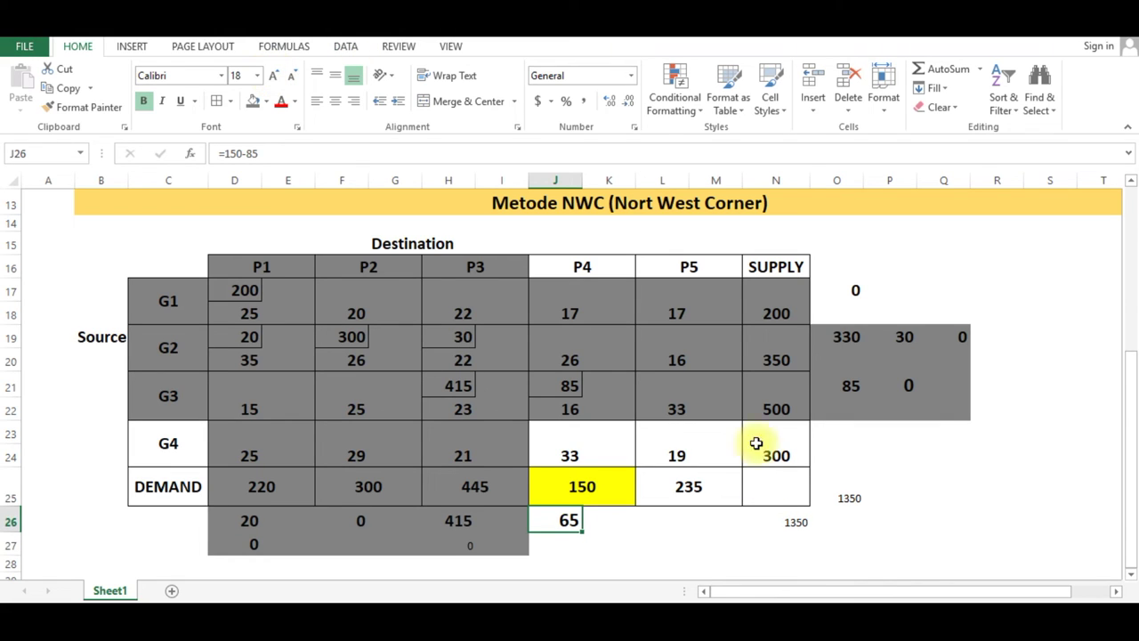
left_click(661, 543)
left_click(570, 530)
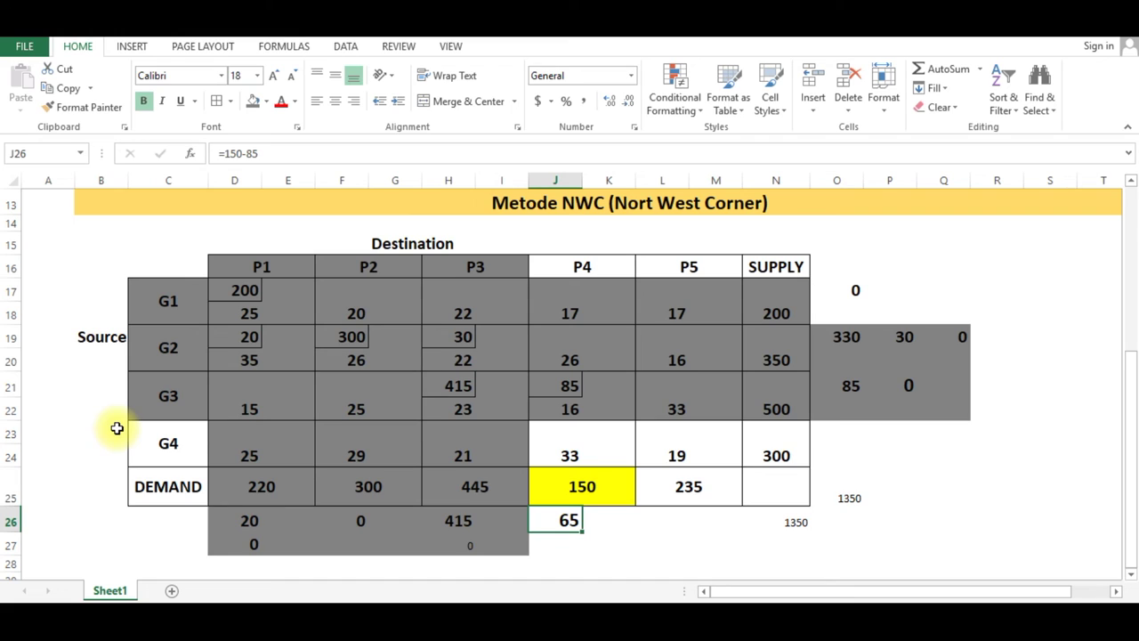
Fill the G4–P4 cell J23:K24, the remaining P4 demand in J26 and the G4 supply in N23 with yellow.
left_click_drag(553, 438, 730, 456)
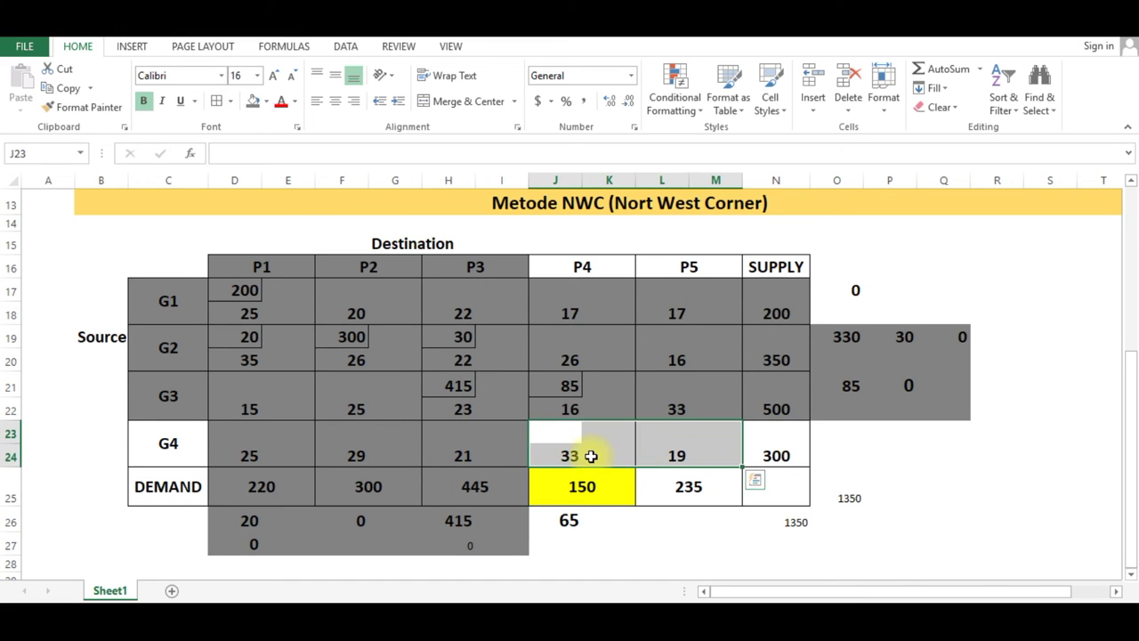
left_click(682, 432)
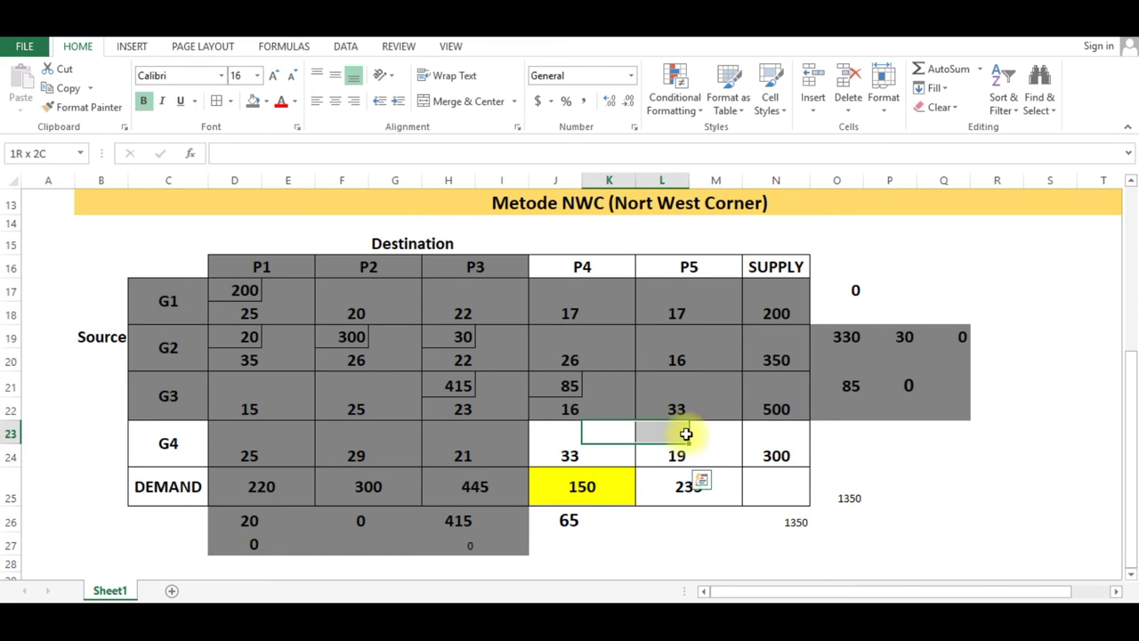
left_click_drag(564, 427, 618, 453)
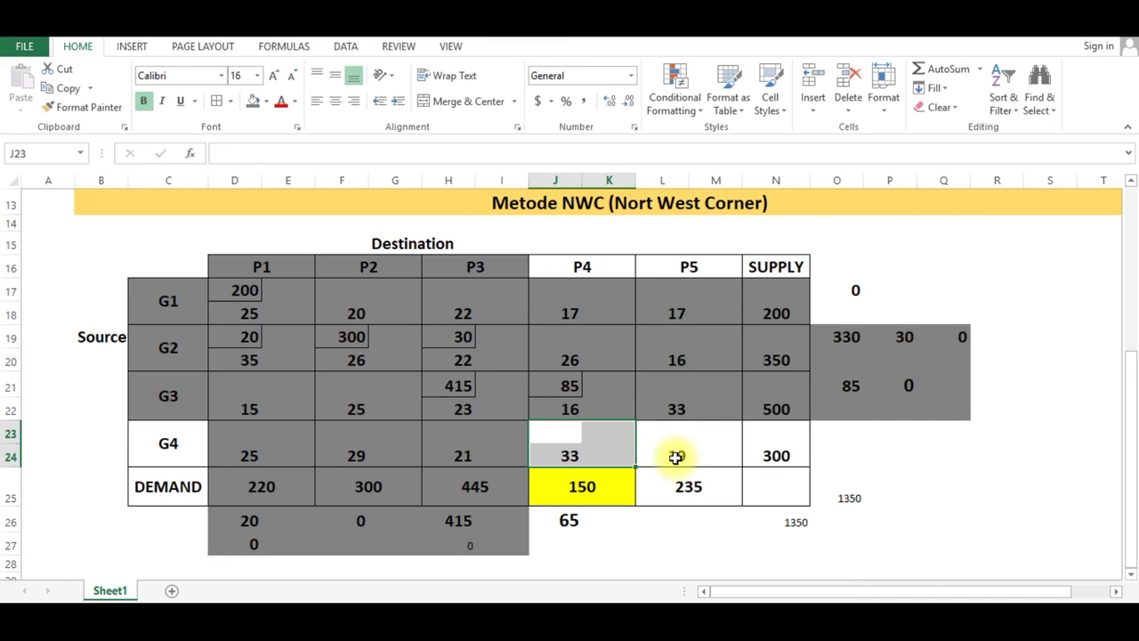
left_click(257, 101)
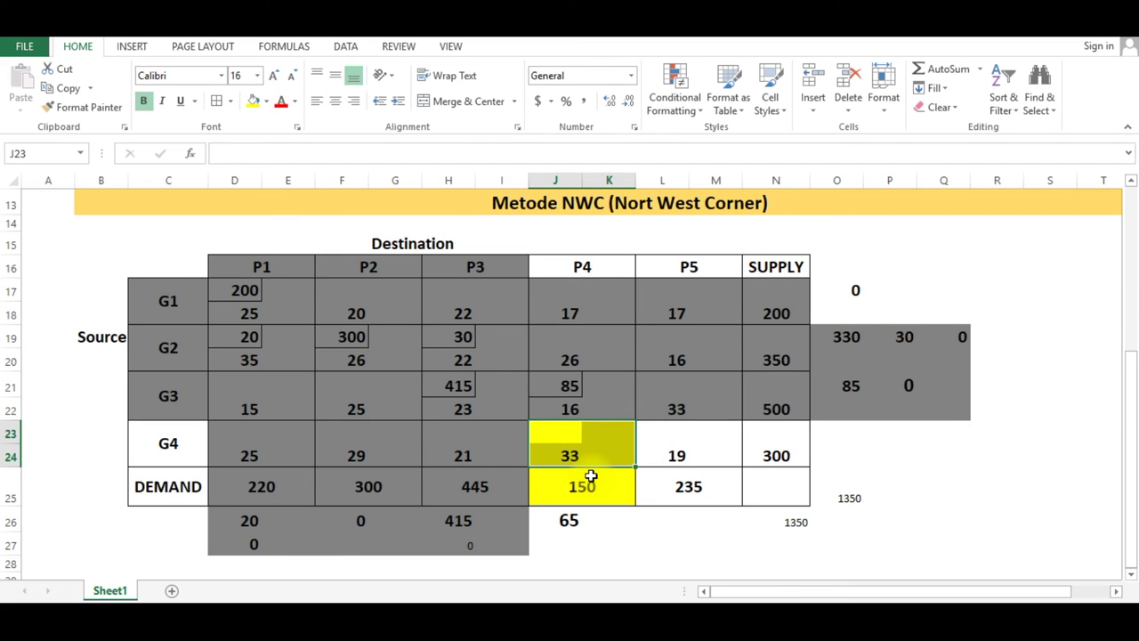
left_click(590, 523)
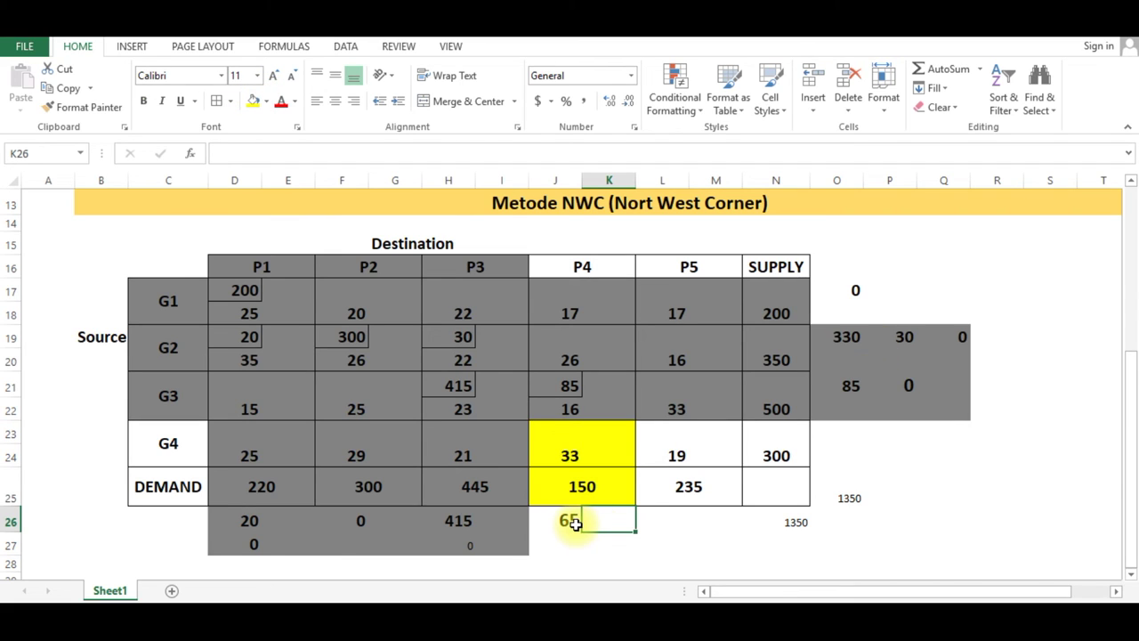
left_click(569, 522)
left_click(255, 103)
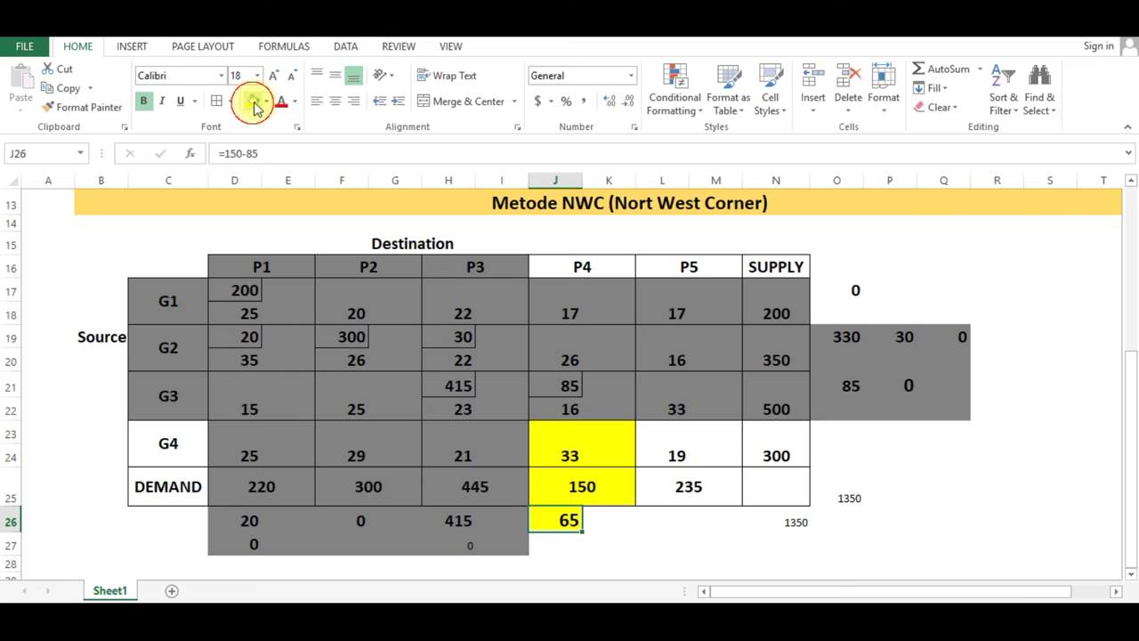
left_click(152, 445)
left_click(800, 447)
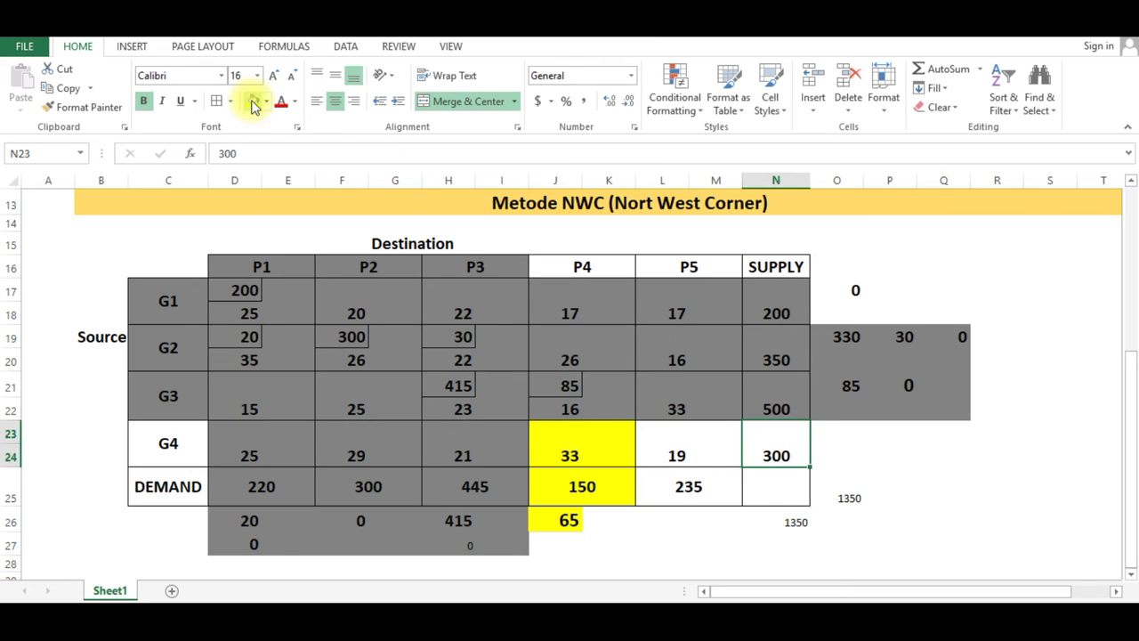
left_click(254, 102)
left_click(541, 400)
Allocate 65 units from G4 to P4 in cell J23.
left_click(561, 517)
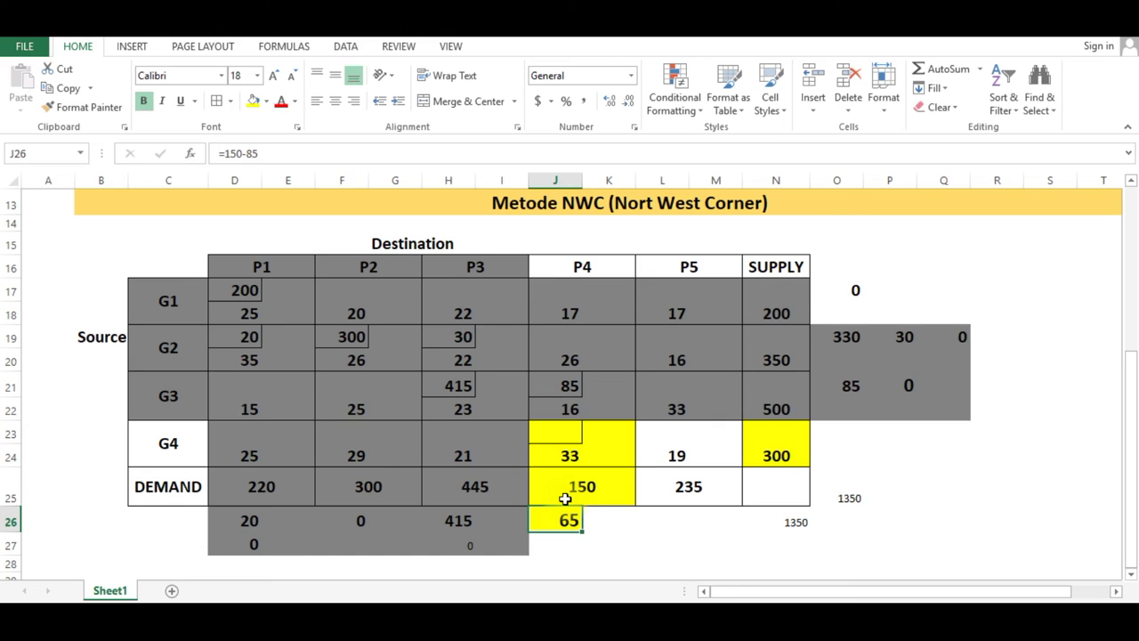
left_click(556, 429)
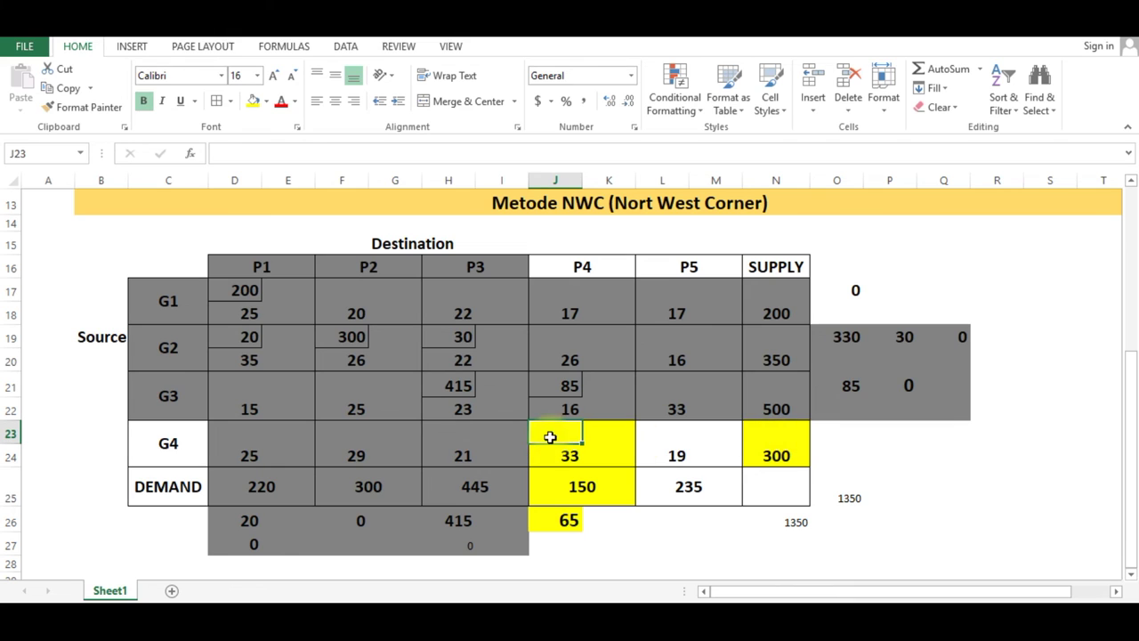
type("65")
left_click(651, 446)
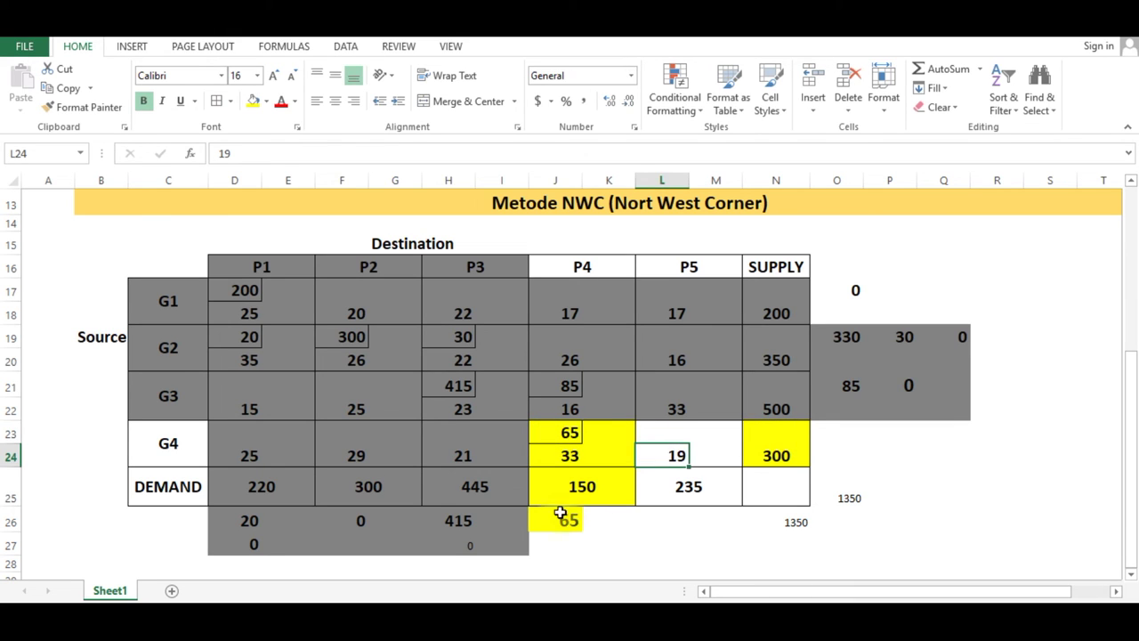
left_click(552, 525)
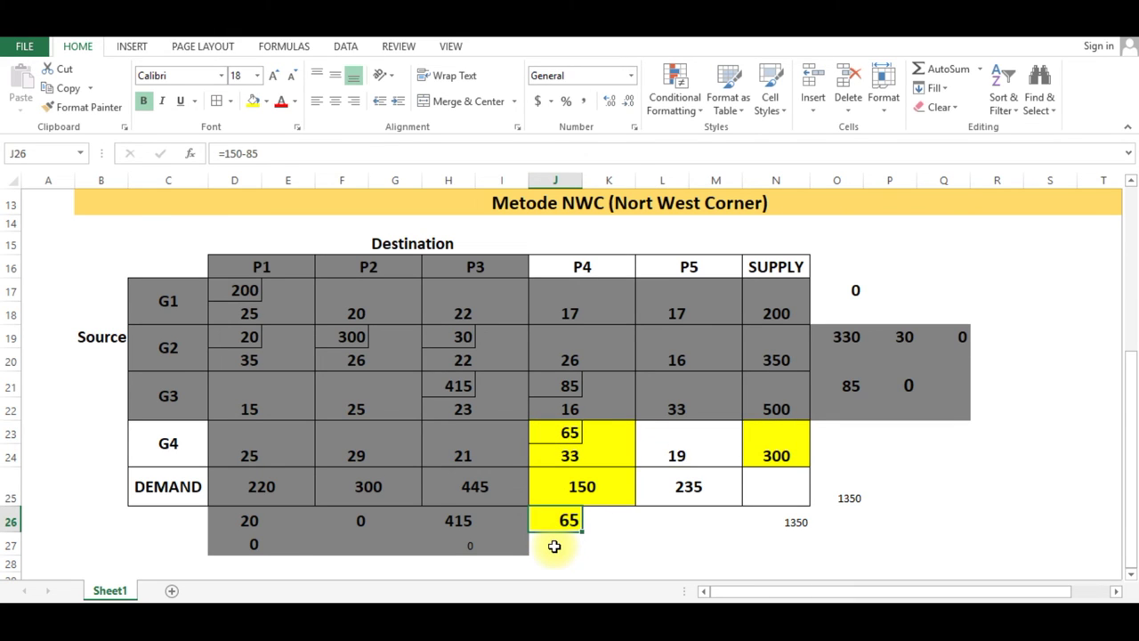
Calculate the remaining G4 supply in cell O23 with the formula +300-65.
left_click(791, 428)
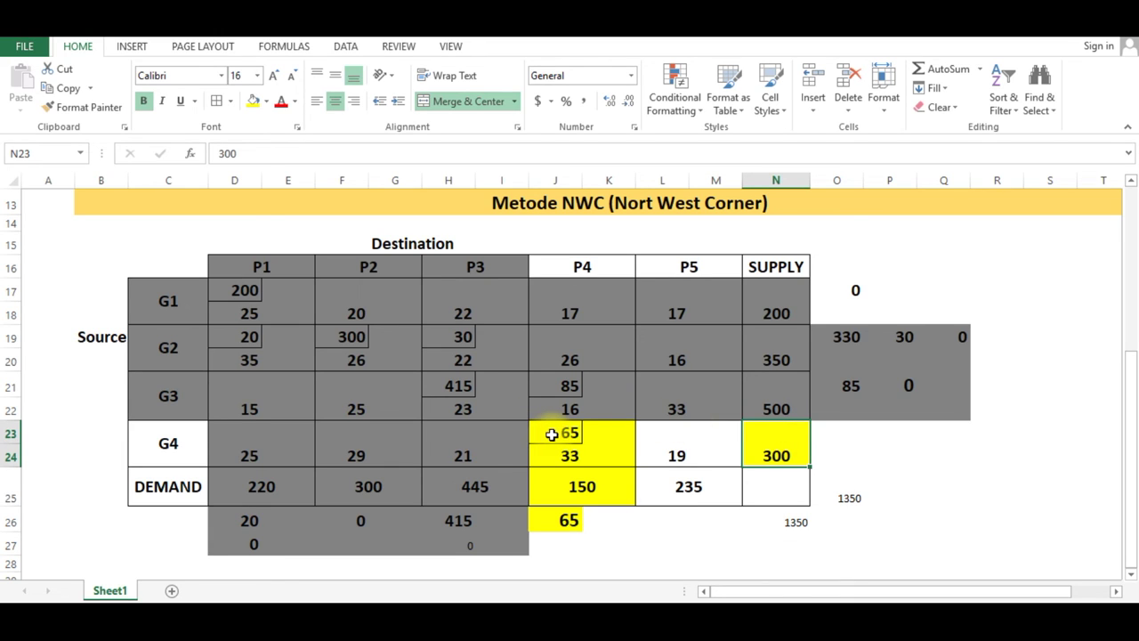
left_click(829, 427)
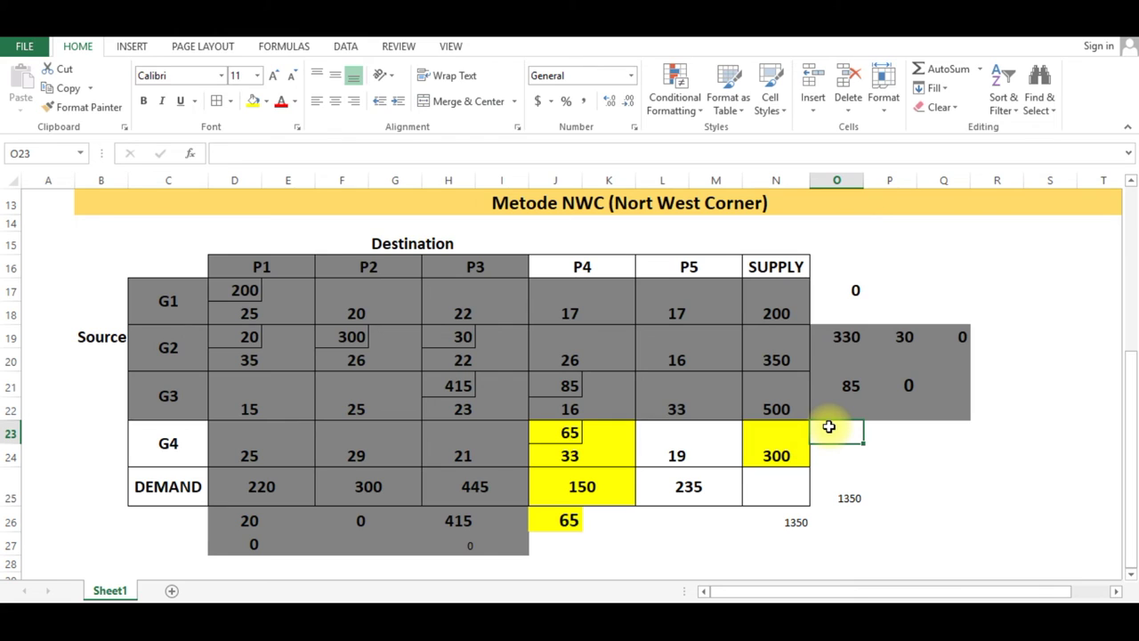
type("+300-65")
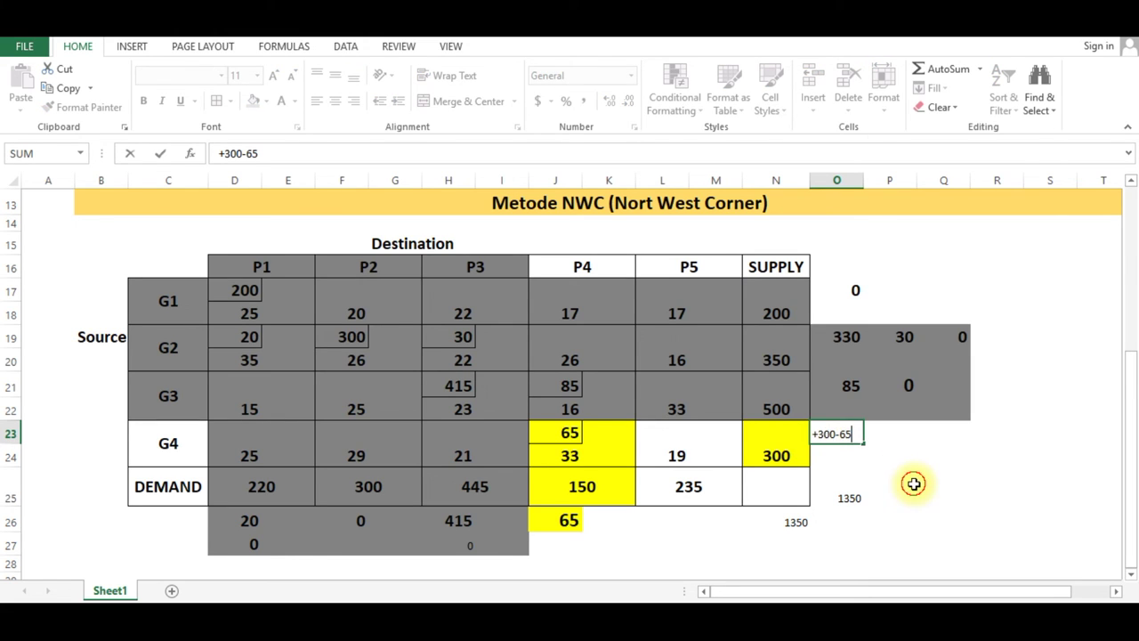
key("ctrl+Return")
Format the remaining G4 supply in cell O23 as bold at font size 16.
left_click(142, 103)
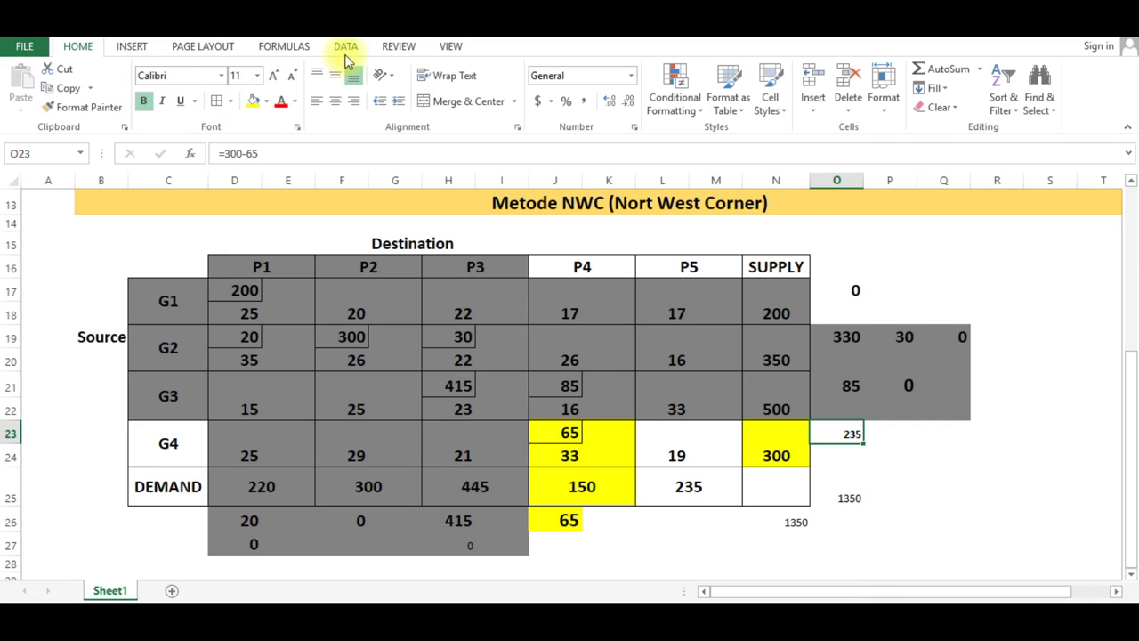
left_click(273, 76)
left_click(273, 75)
left_click(273, 76)
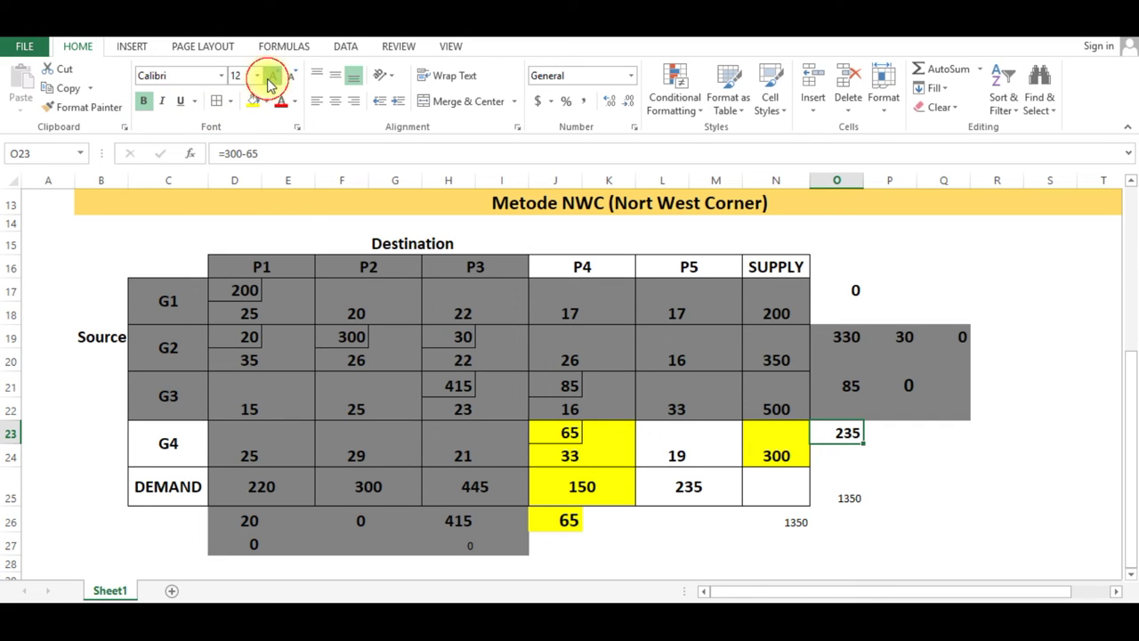
left_click(877, 478)
Enter 0 as the remaining P4 demand in cell J27.
left_click(560, 541)
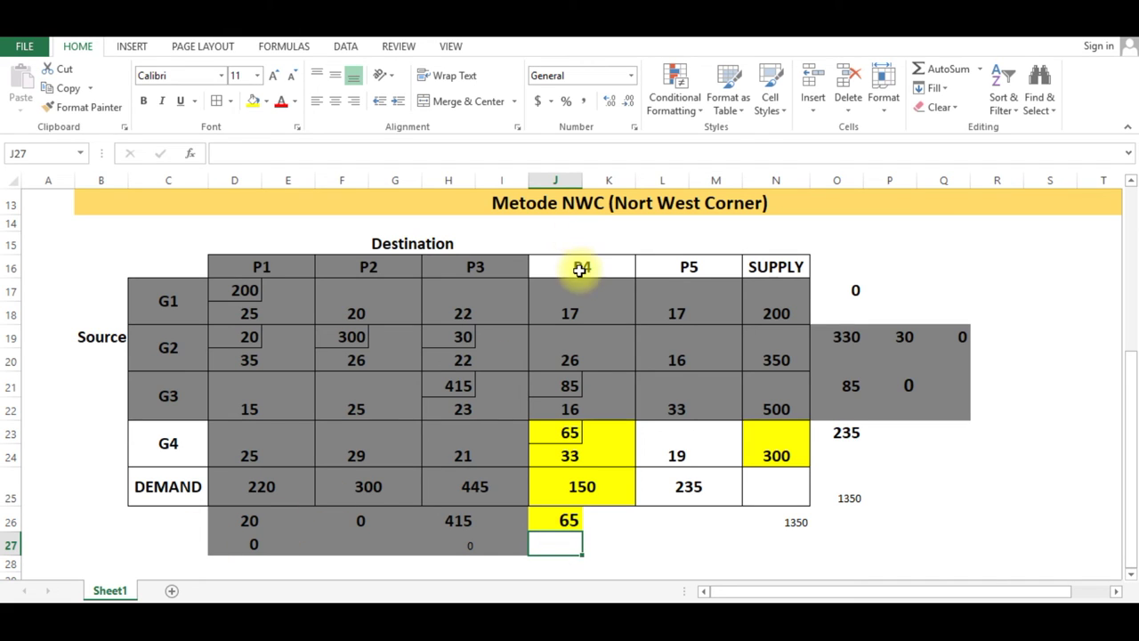
type("0")
key("Return")
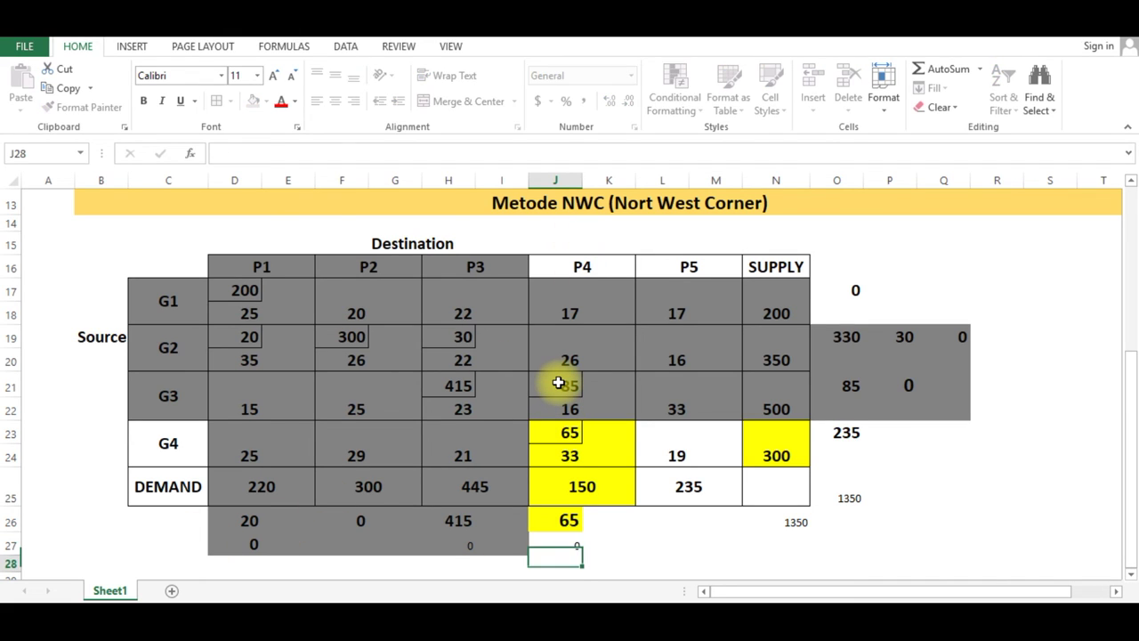
Fill the exhausted P4 column, J16:K27, with the same dark gray as the other exhausted columns.
left_click_drag(584, 267, 564, 544)
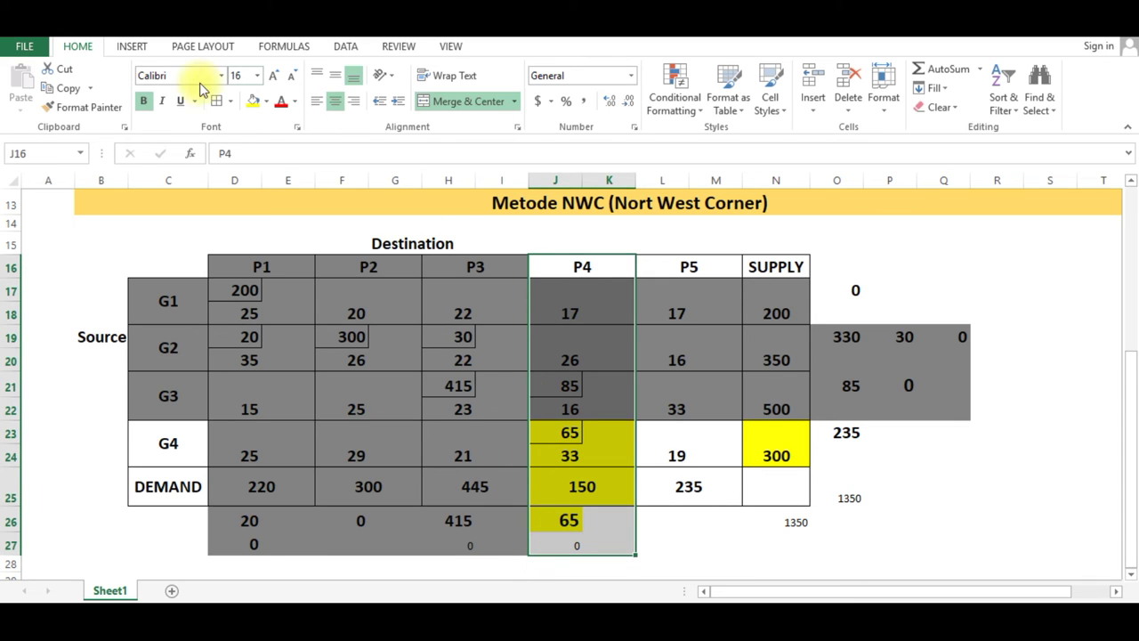
left_click(264, 106)
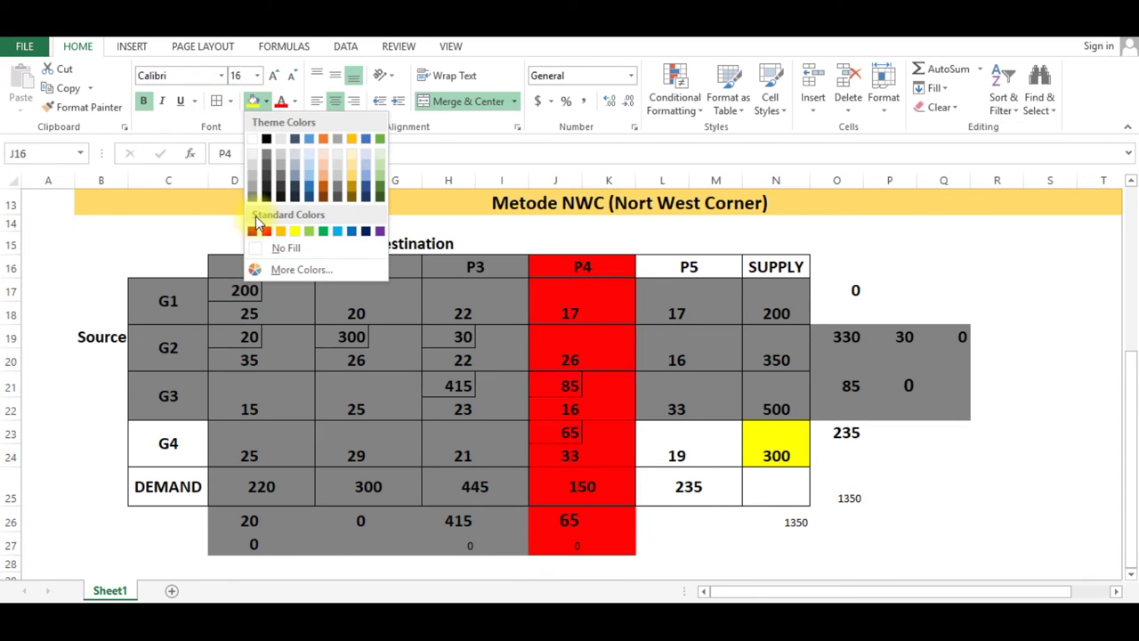
left_click(256, 200)
left_click(559, 313)
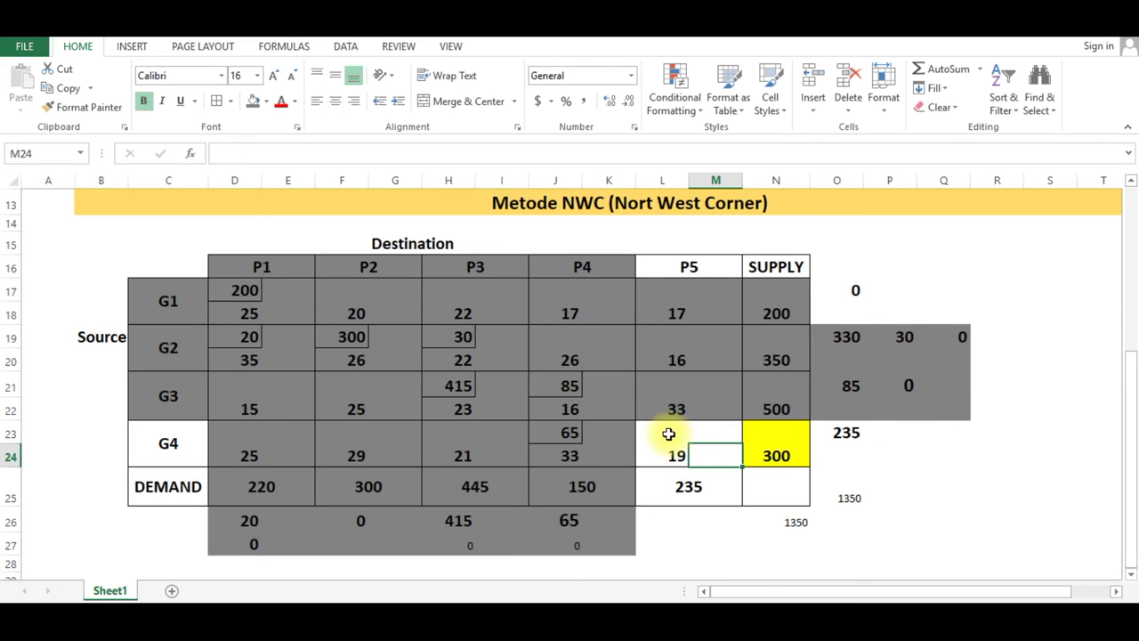
Fill the G4–P5 cell L23:M24, the remaining G4 supply in O23 and the P5 demand in L25 with yellow.
left_click_drag(651, 433, 738, 450)
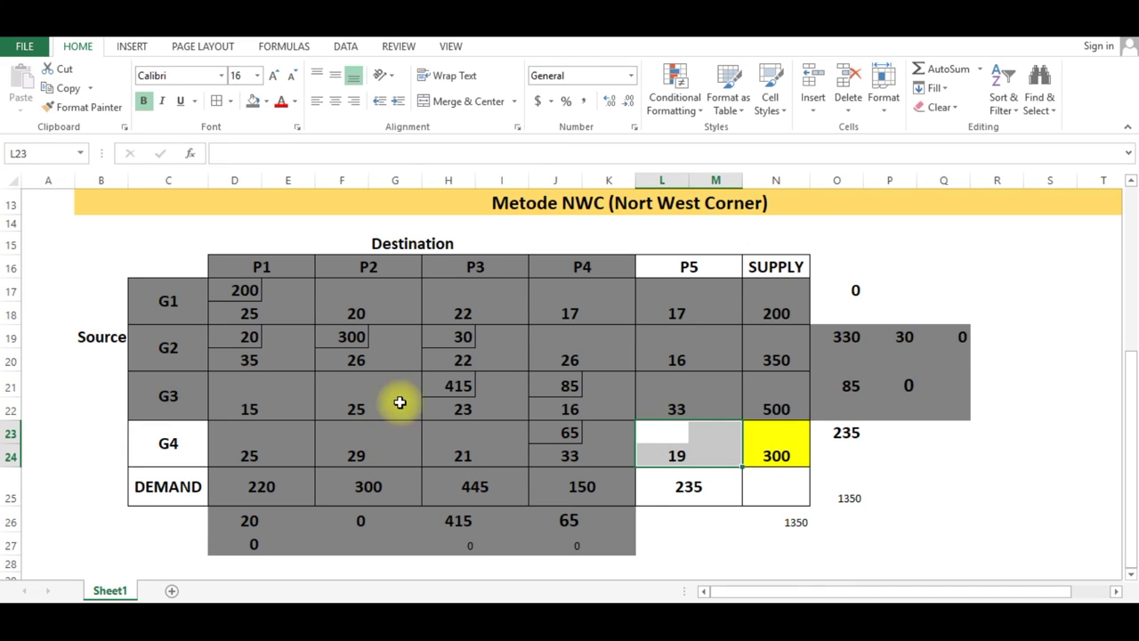
left_click(846, 435)
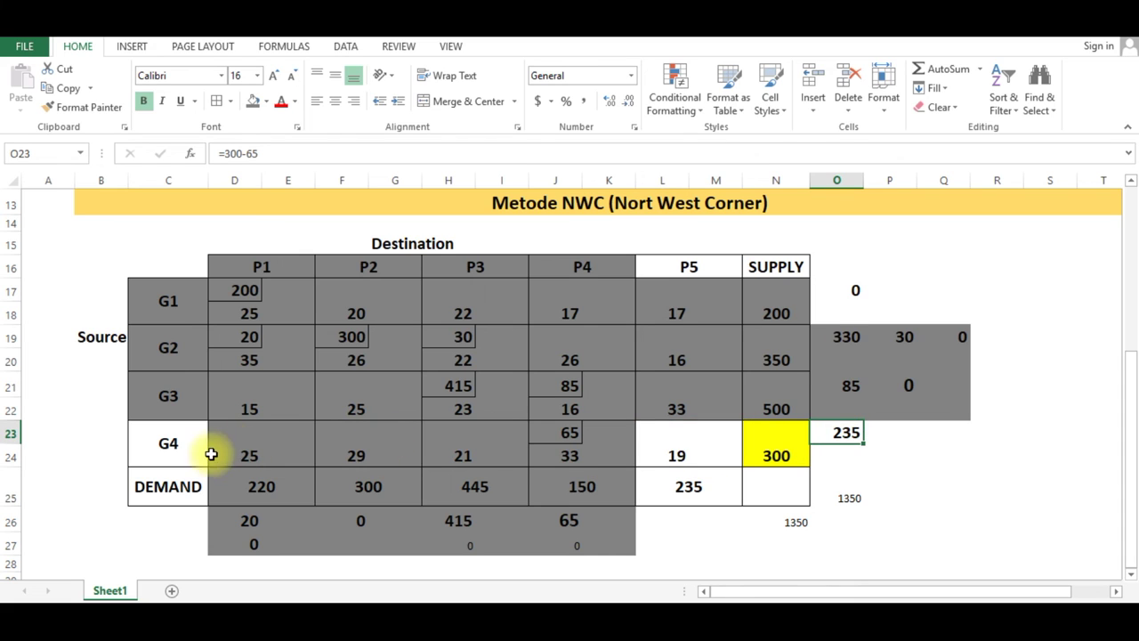
left_click_drag(661, 451, 709, 458)
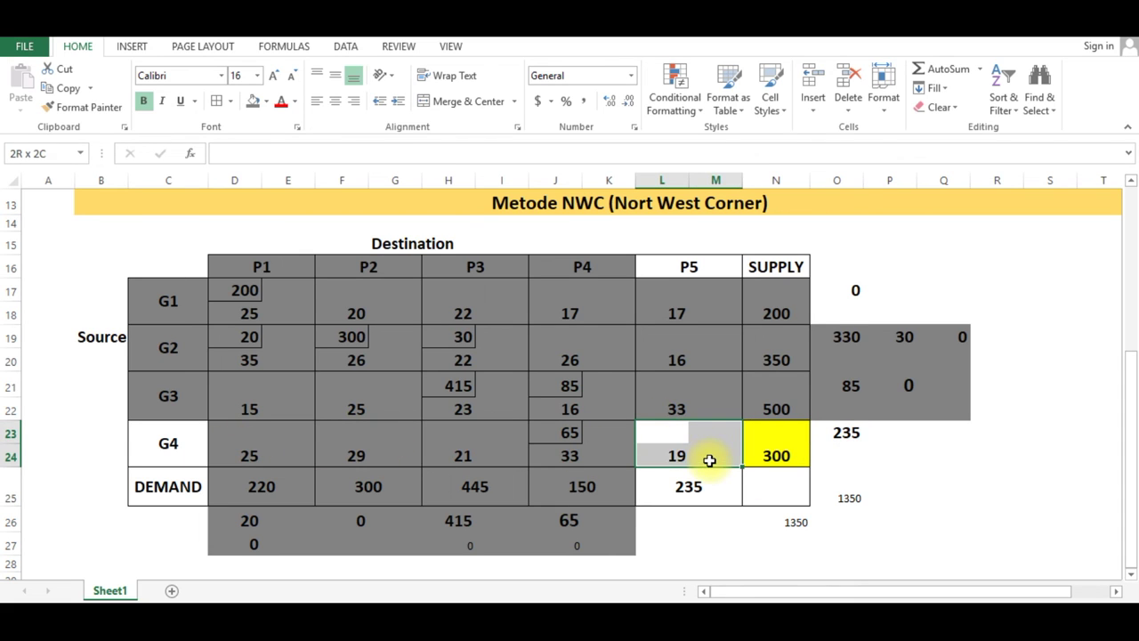
left_click(270, 103)
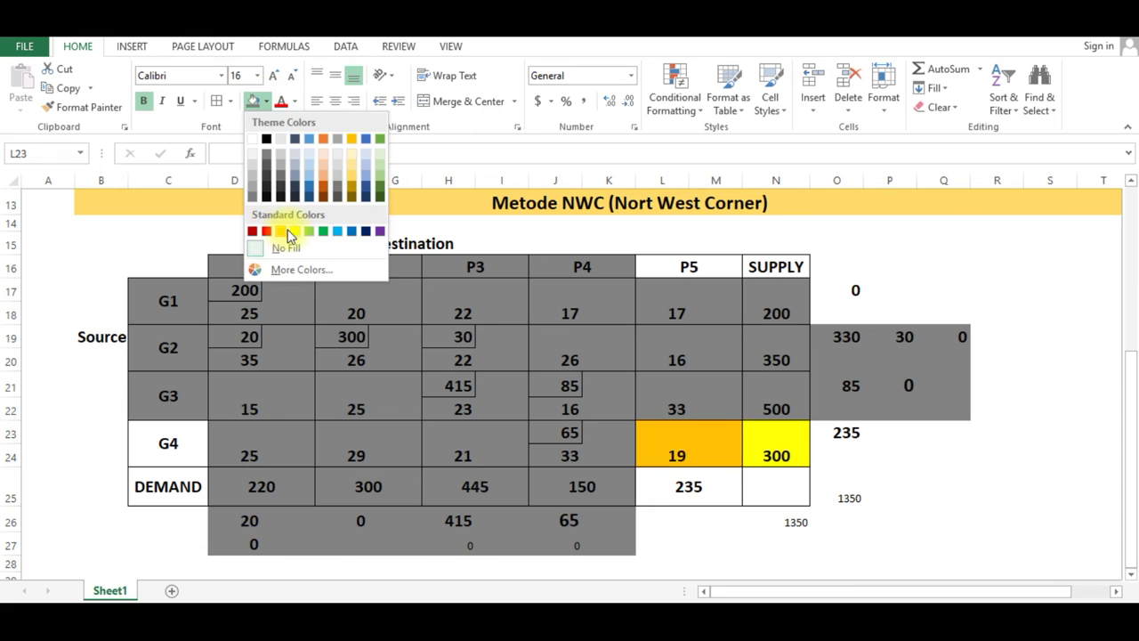
left_click(284, 229)
left_click(852, 432)
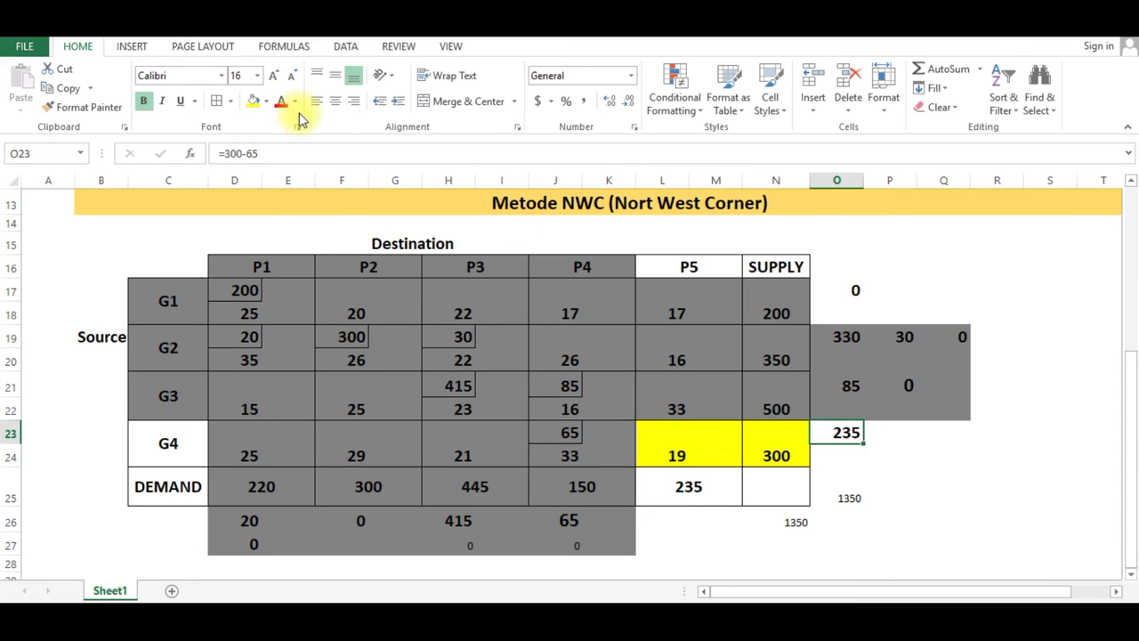
left_click(254, 100)
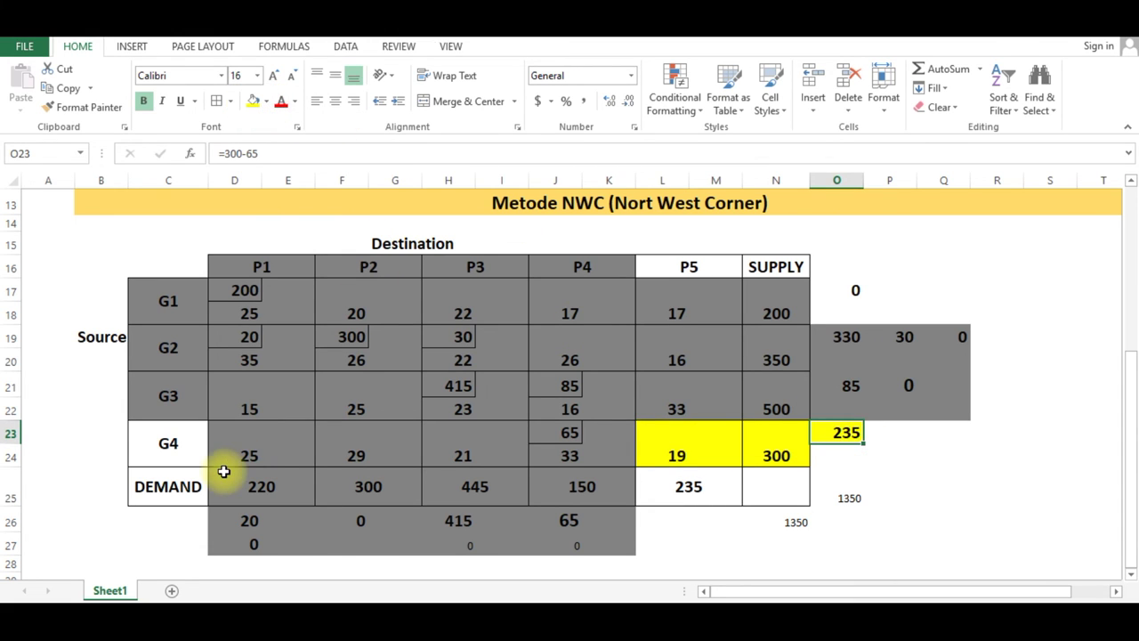
left_click(658, 496)
left_click(254, 104)
left_click(826, 334)
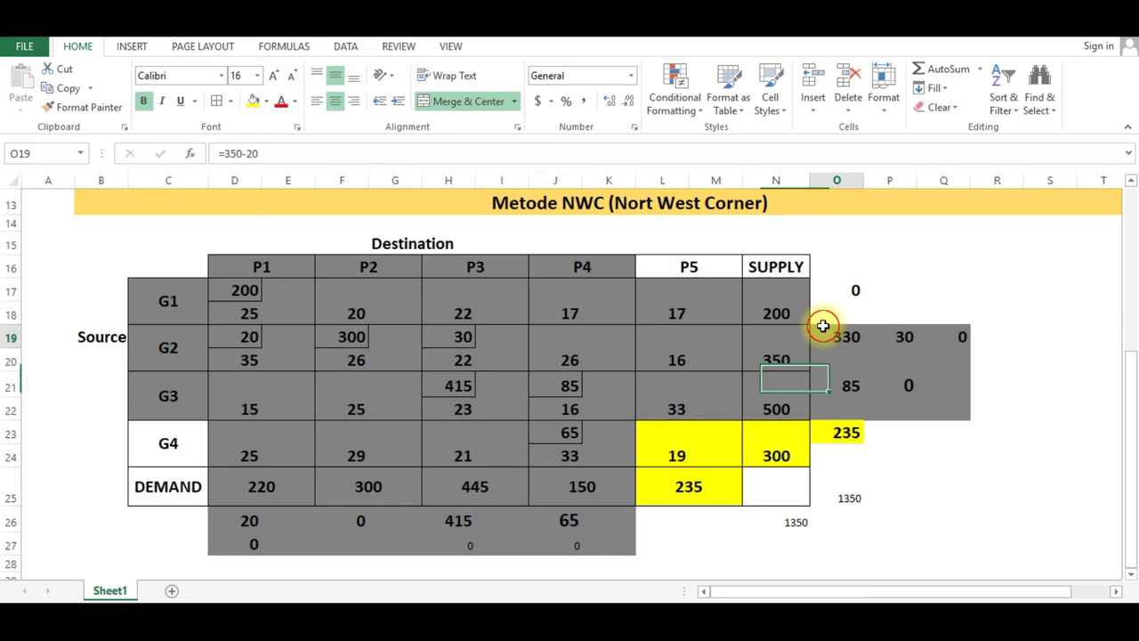
Allocate 235 units from G4 to P5 in cell L23.
left_click(663, 435)
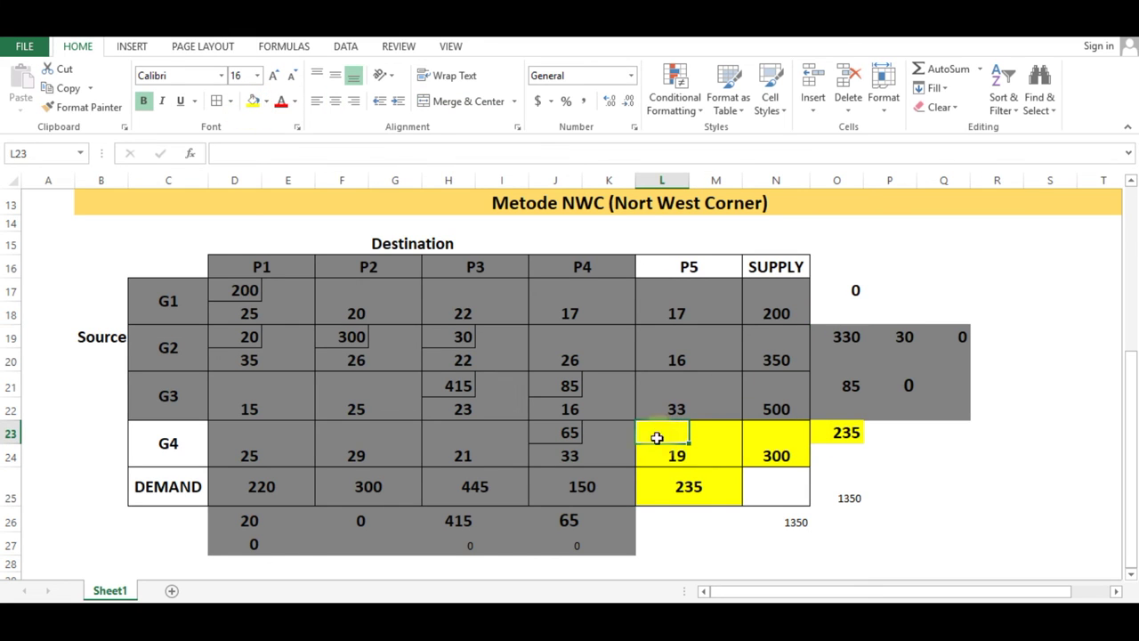
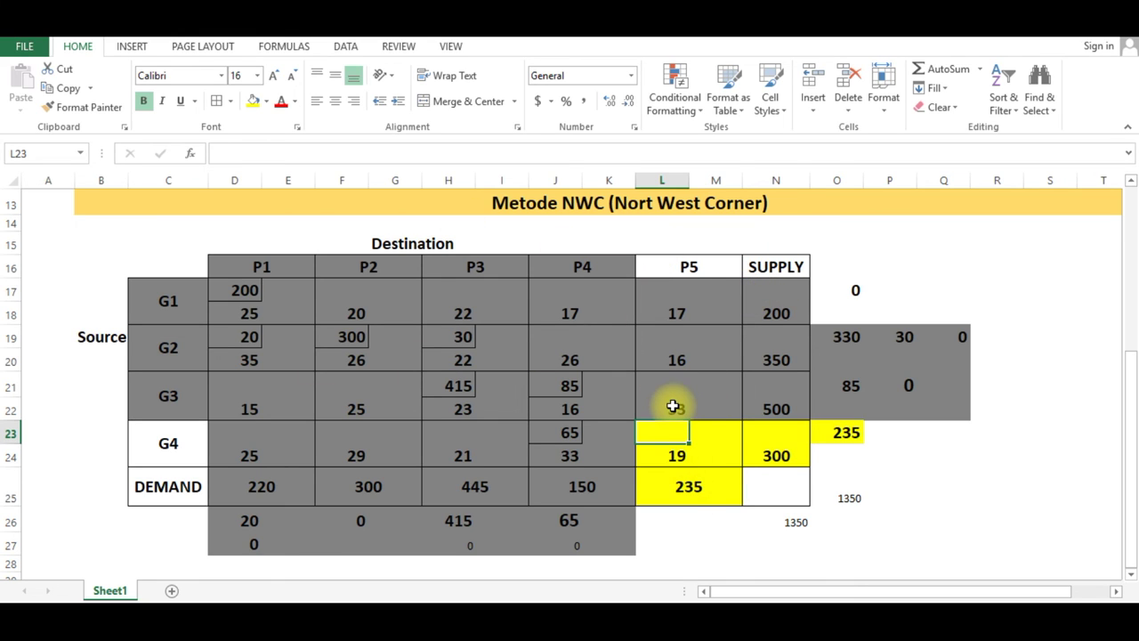
type("235")
left_click(771, 470)
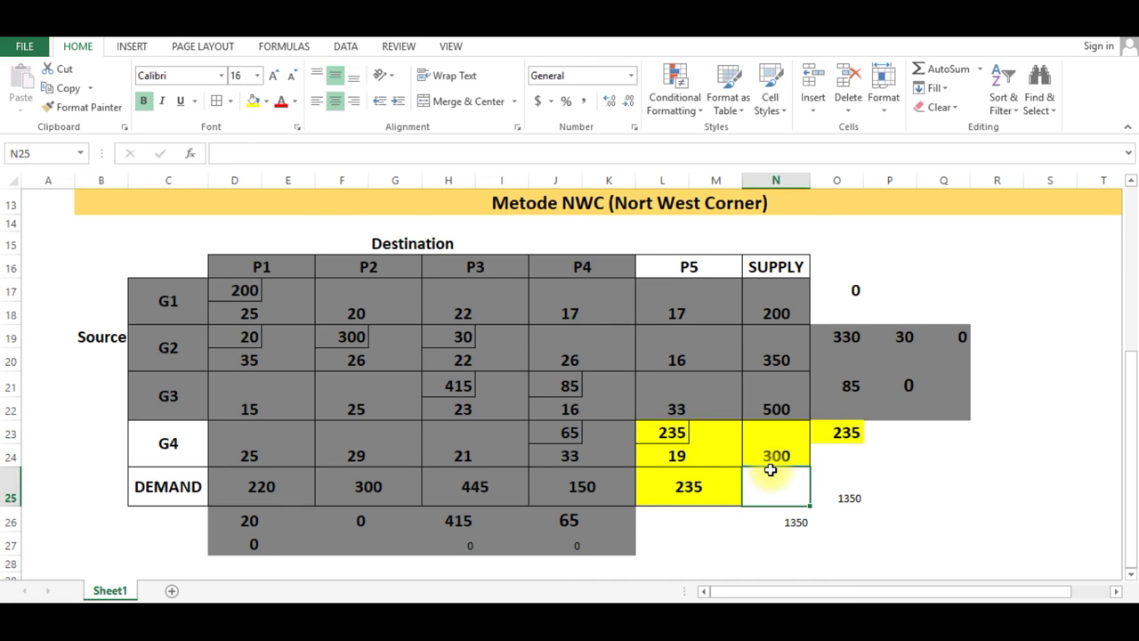
left_click_drag(841, 432, 836, 488)
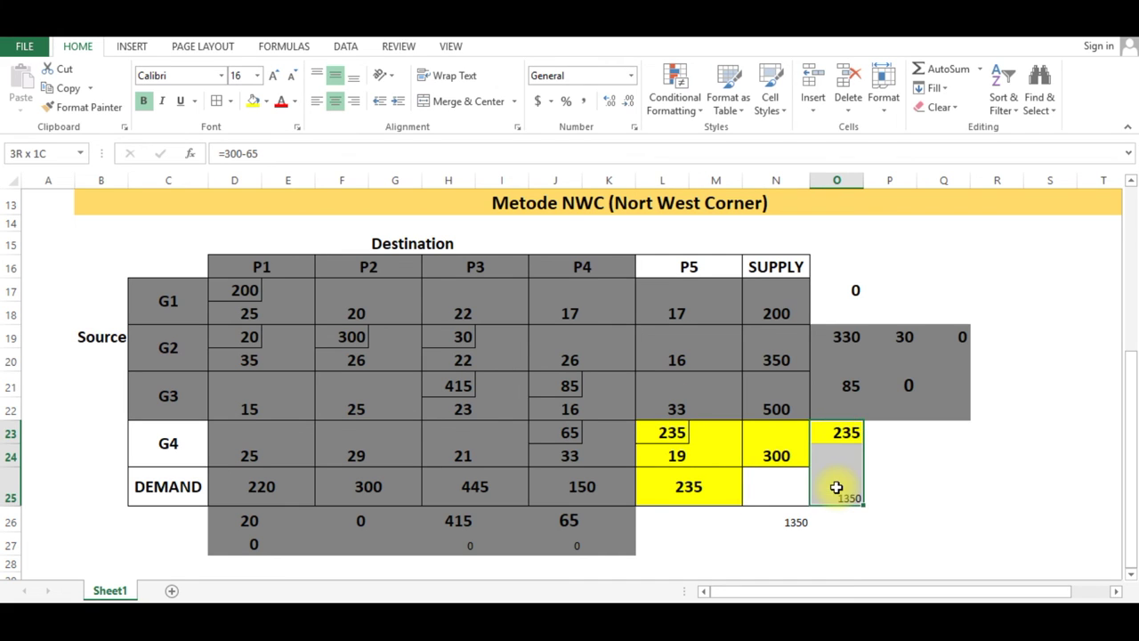
left_click_drag(667, 490, 824, 506)
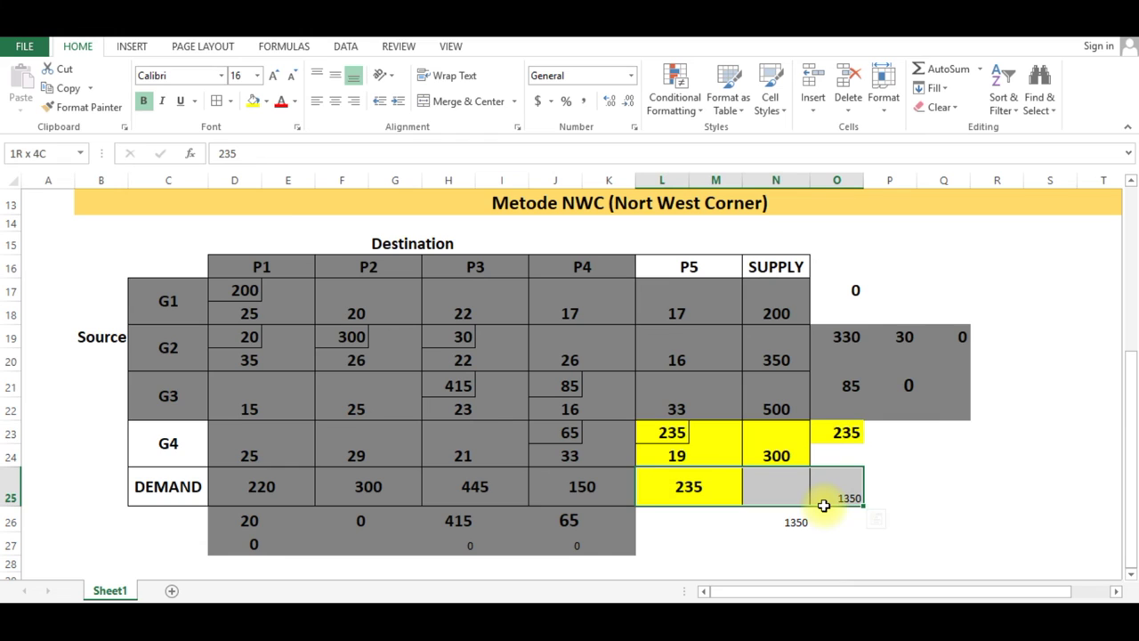
left_click(843, 429)
left_click(703, 487)
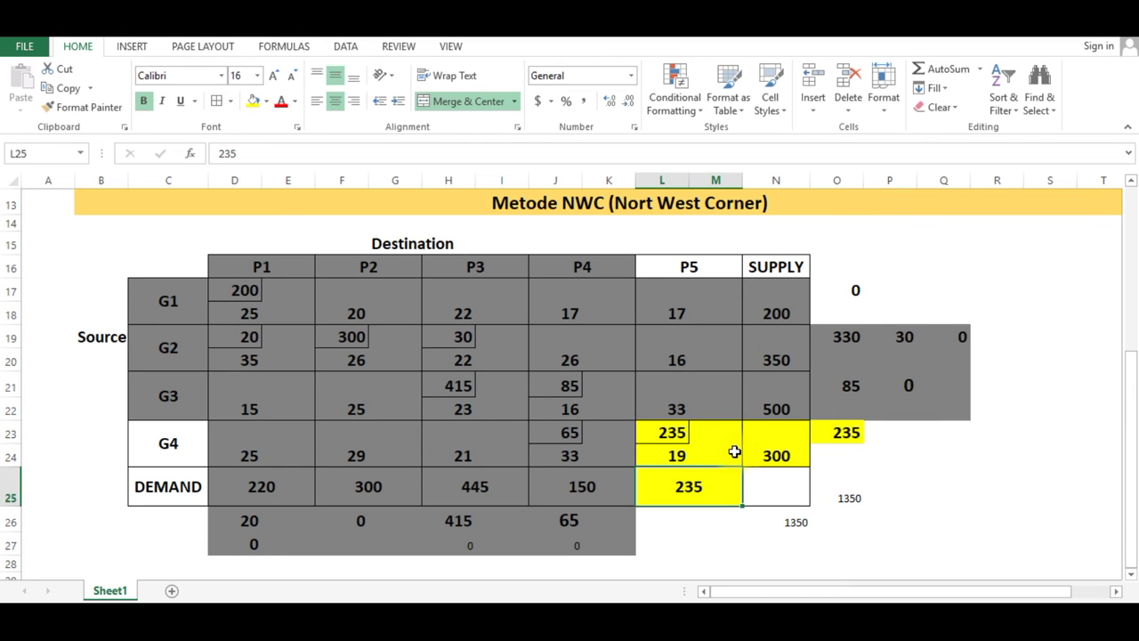
left_click(662, 508)
scroll(139, 399, "down", 2)
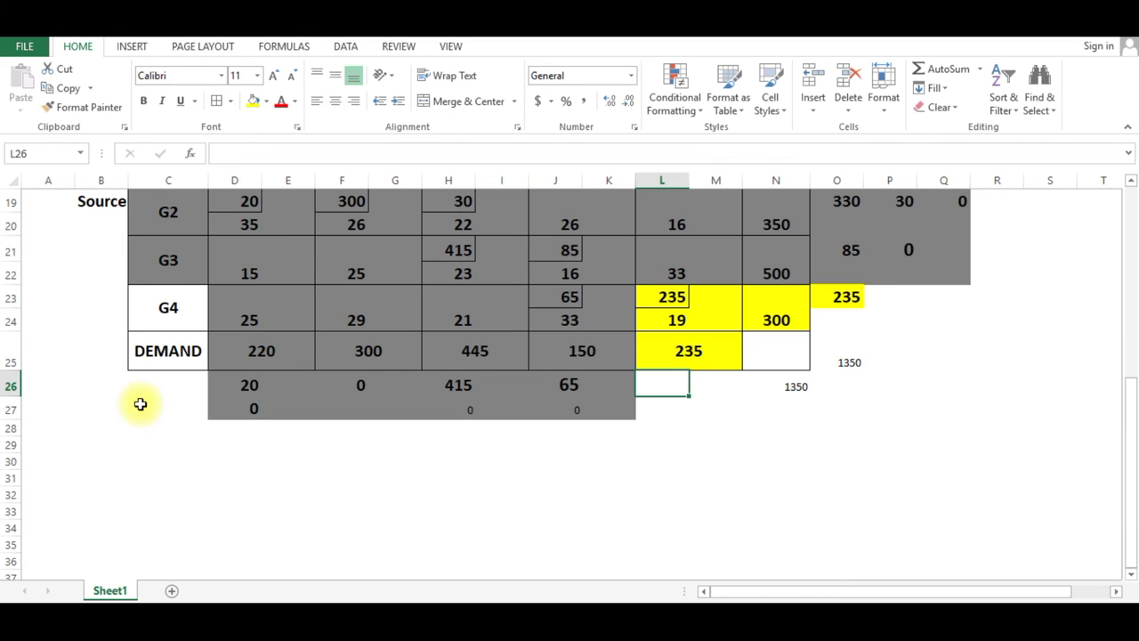
Label cell C29 below the transportation table as Biaya.
left_click(118, 445)
left_click(137, 429)
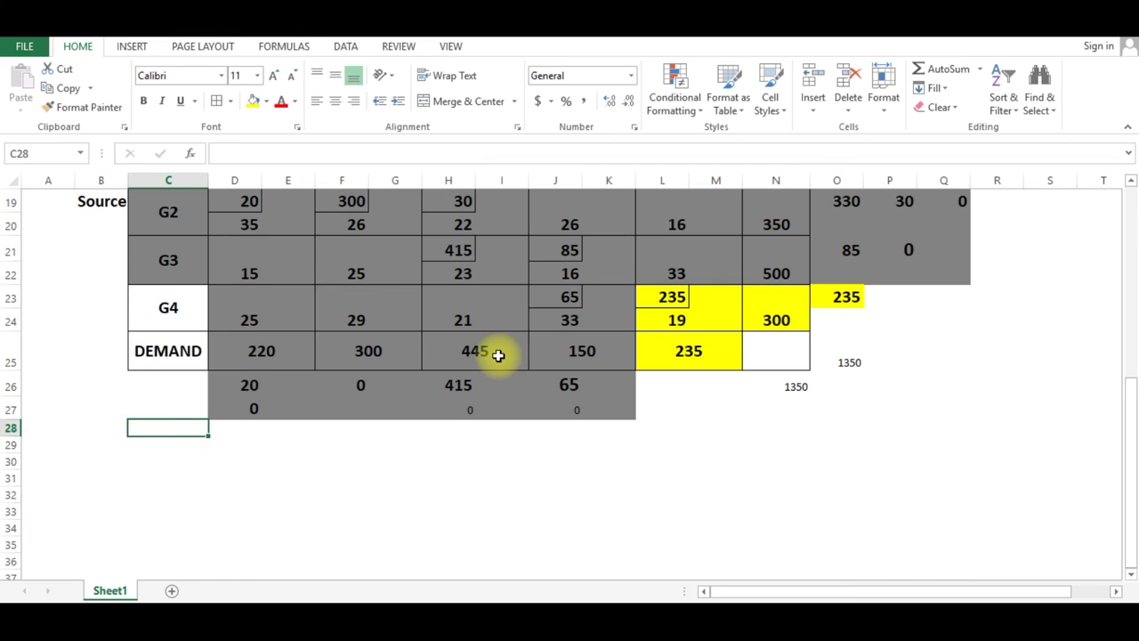
scroll(499, 355, "up", 1)
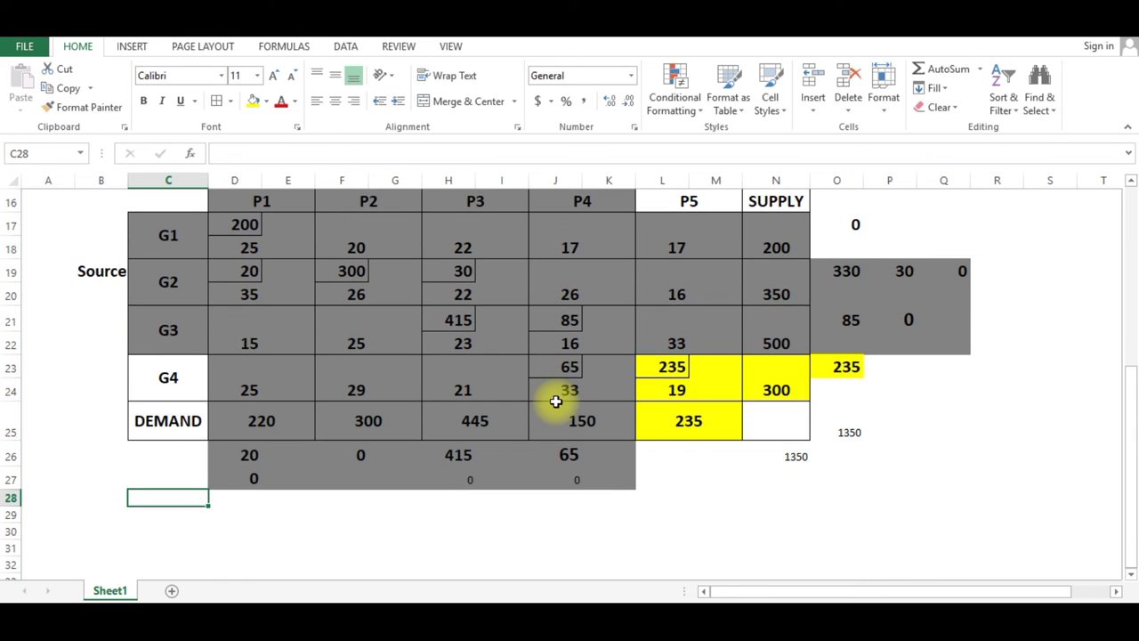
left_click(148, 500)
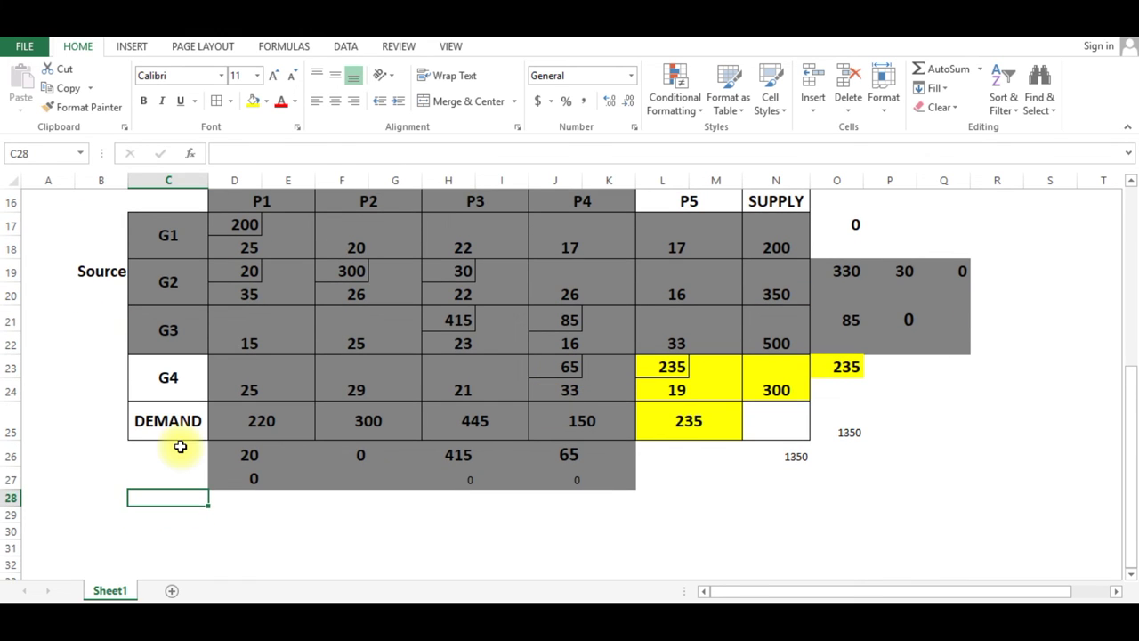
key("Return")
type("Biaya")
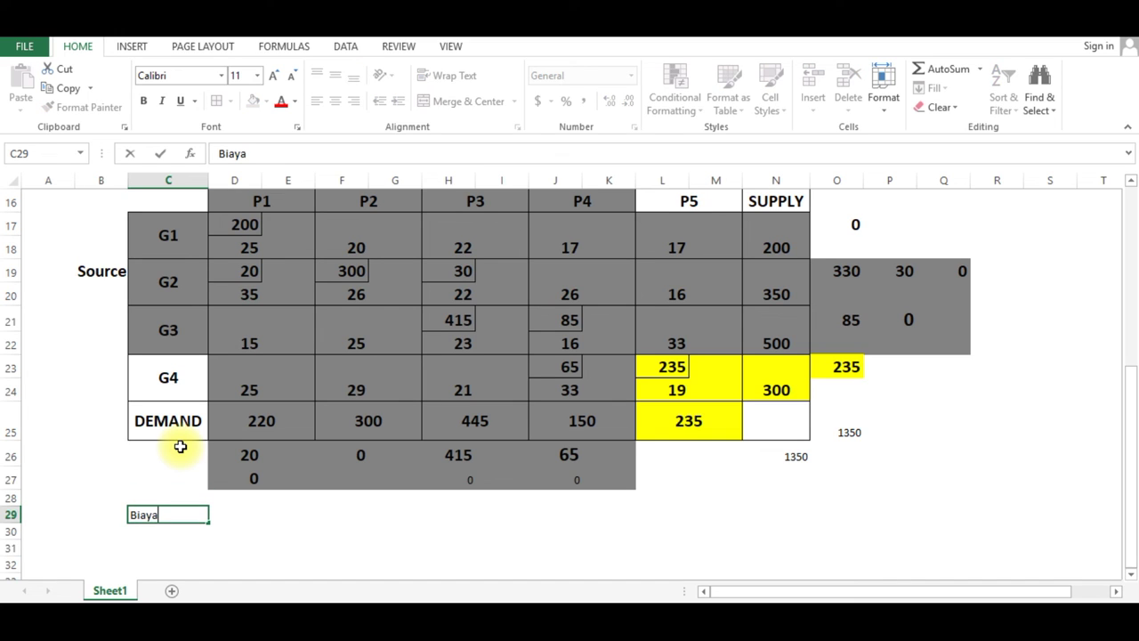
key("Tab")
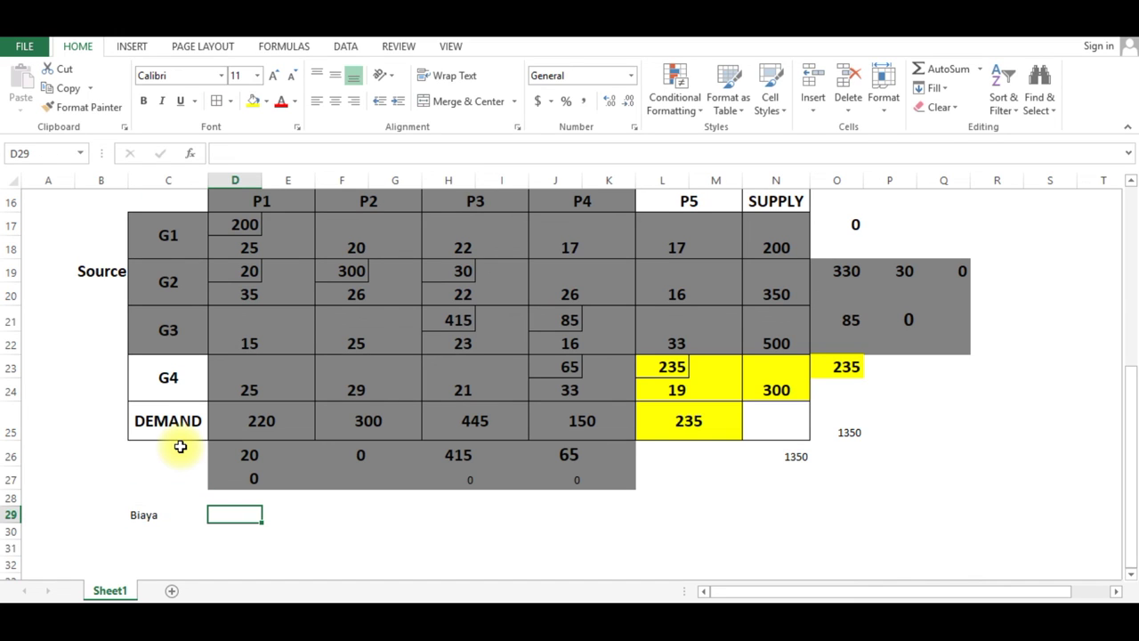
Remove all fill colour from the allocation table and its remaining supply and demand values, C16:Q27.
scroll(214, 418, "up", 2)
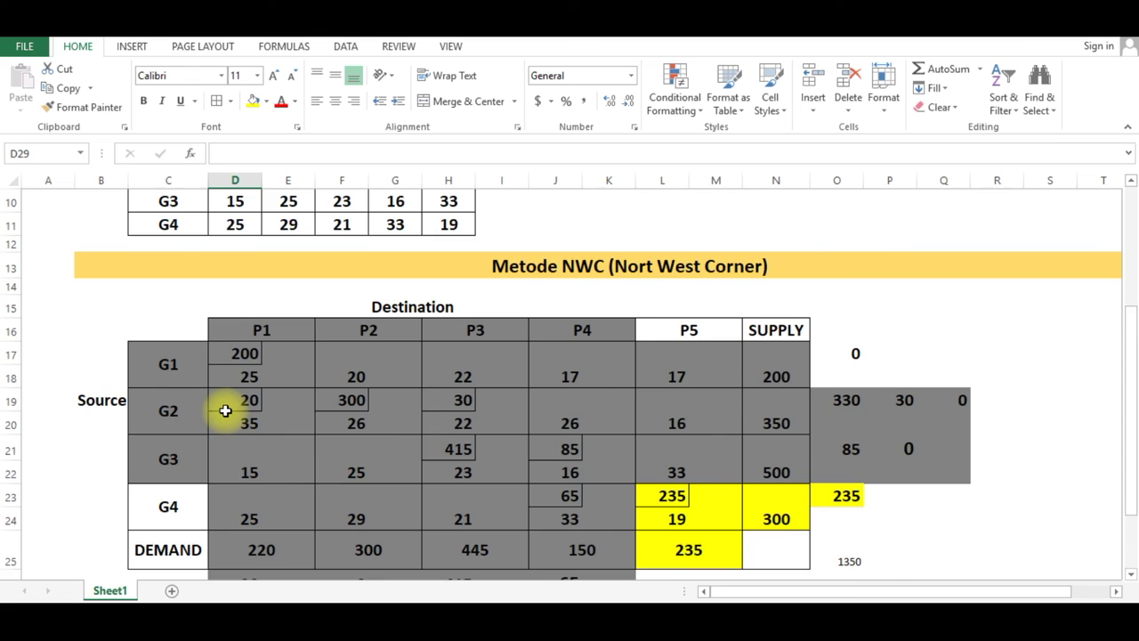
scroll(226, 413, "down", 1)
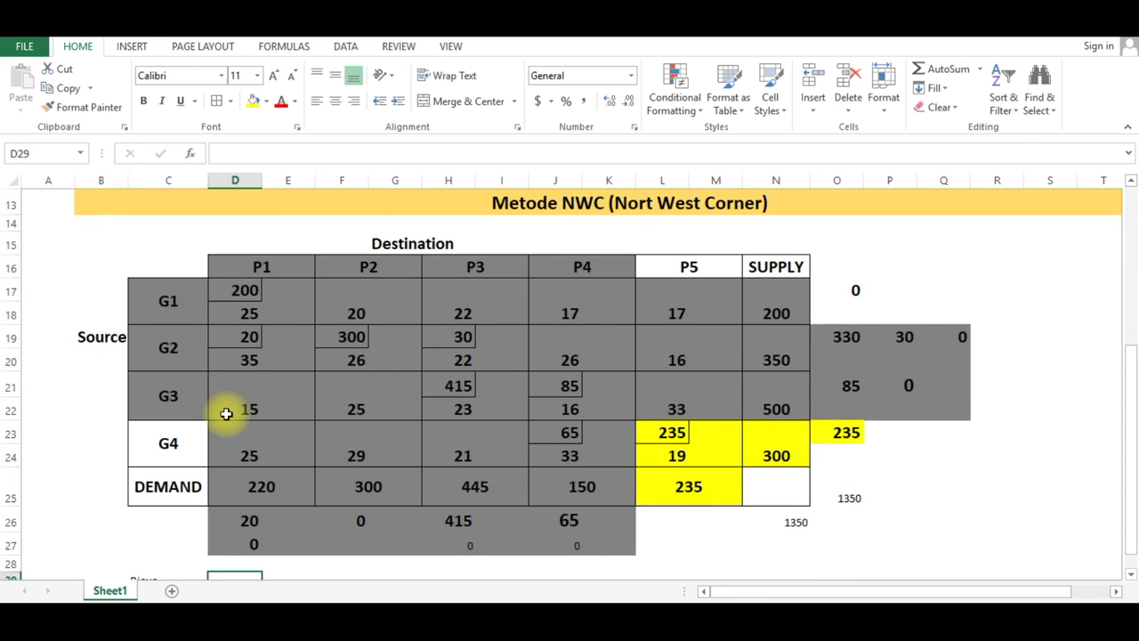
left_click_drag(159, 264, 965, 531)
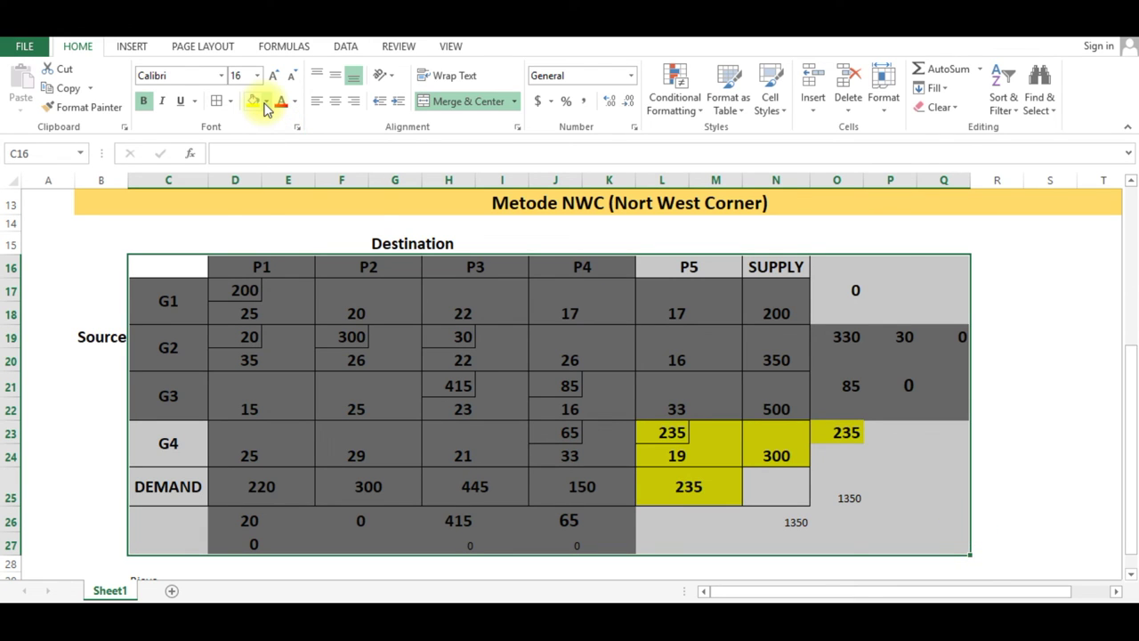
left_click(265, 105)
left_click(268, 246)
left_click(509, 357)
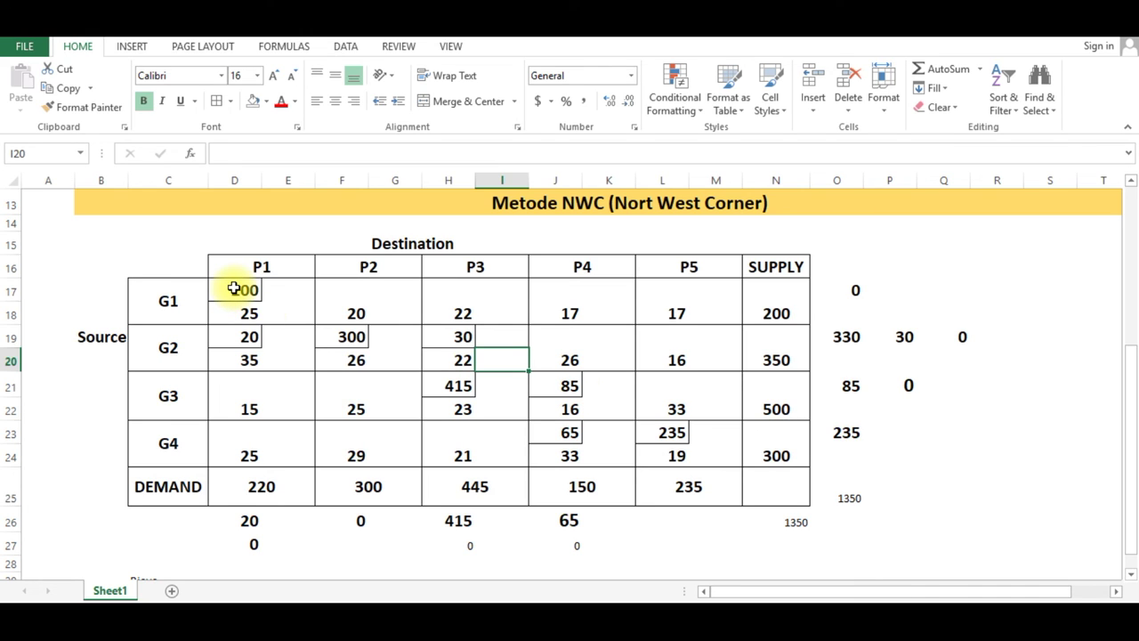
Start the total cost formula in D29, beside Biaya, with the G1–P1 allocation times its unit cost, (D17*D18).
left_click_drag(238, 289, 246, 314)
left_click(243, 565)
scroll(227, 564, "down", 1)
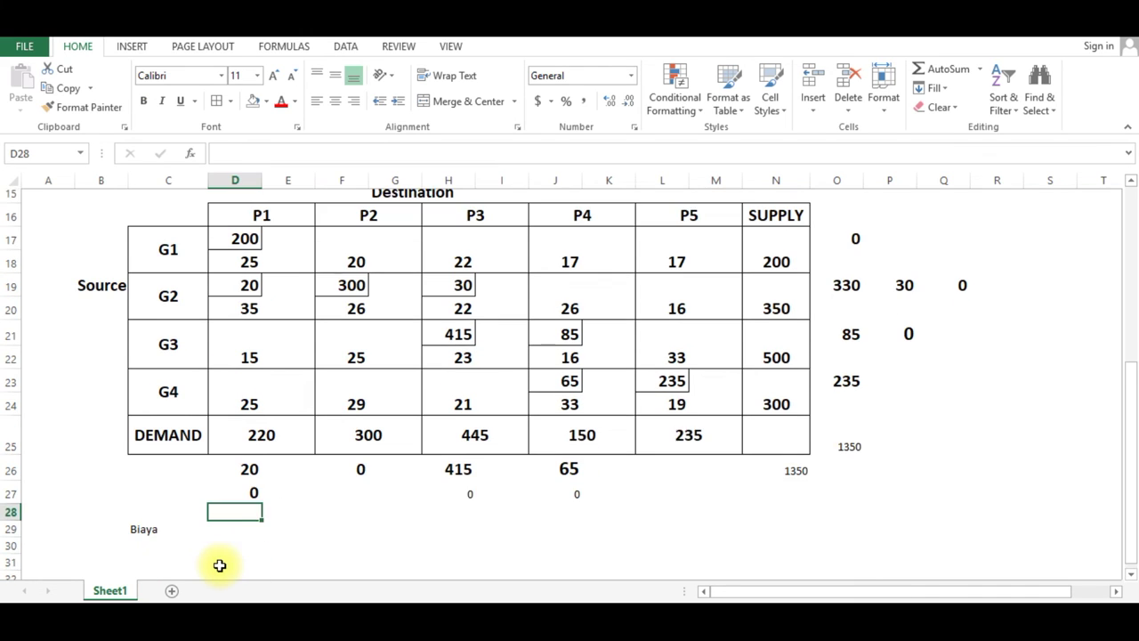
left_click(162, 523)
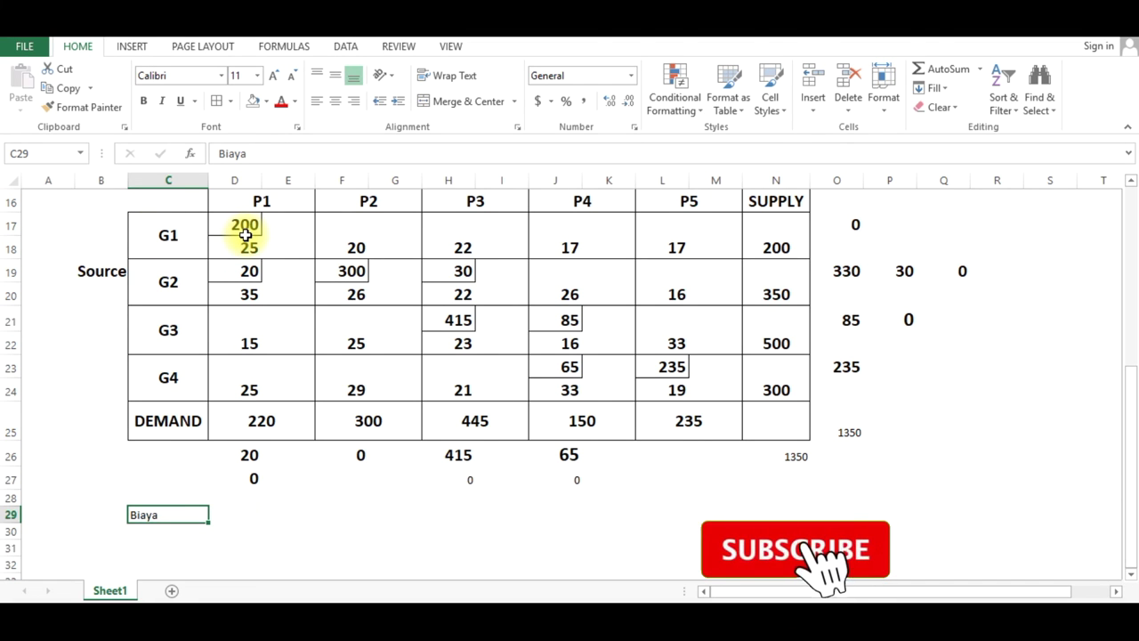
left_click(237, 513)
type("+(")
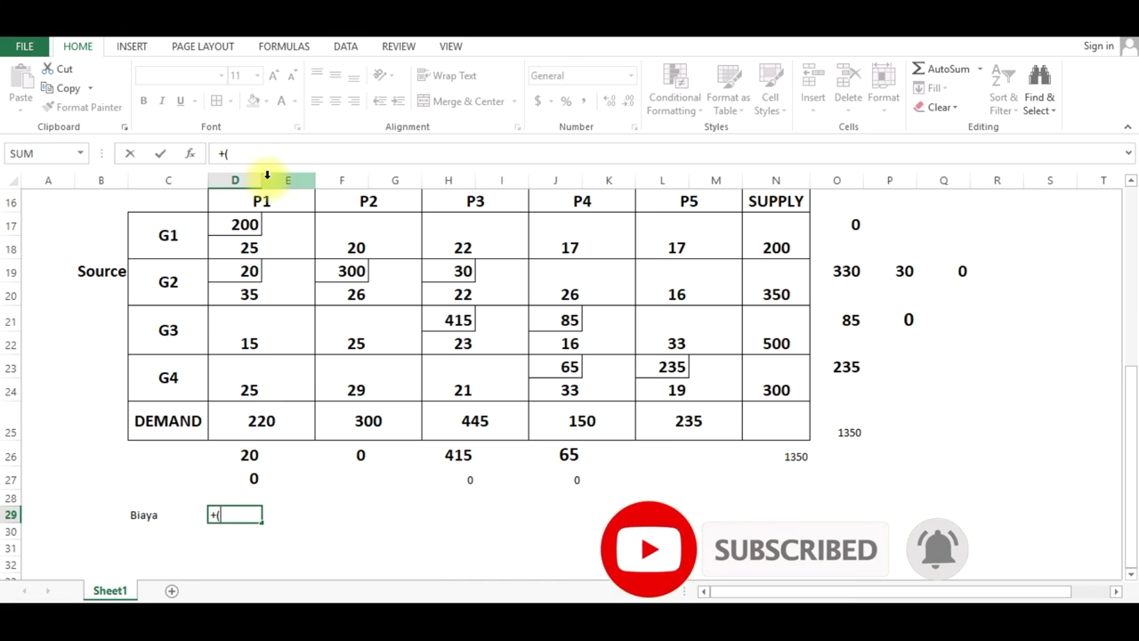
left_click(236, 226)
type("*")
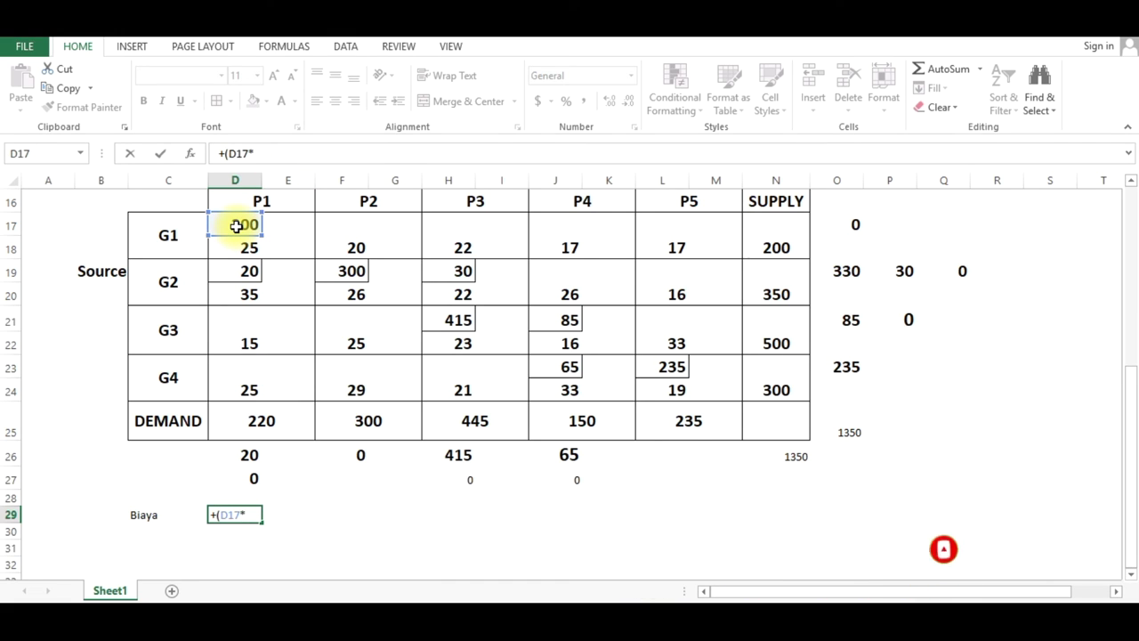
left_click(236, 248)
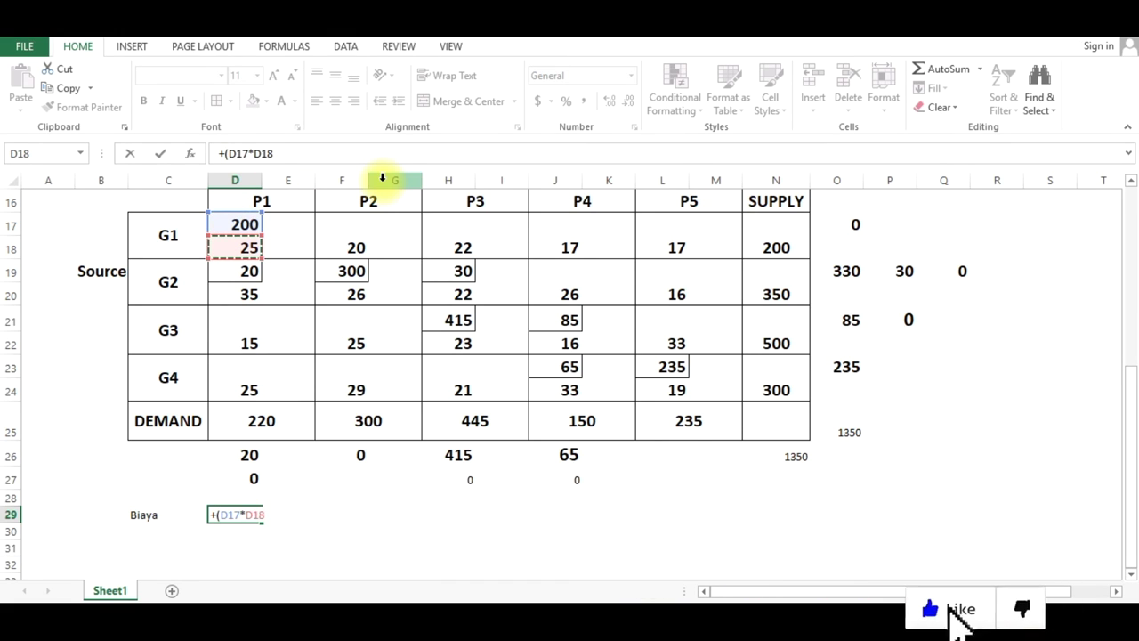
type(")+)")
key("BackSpace")
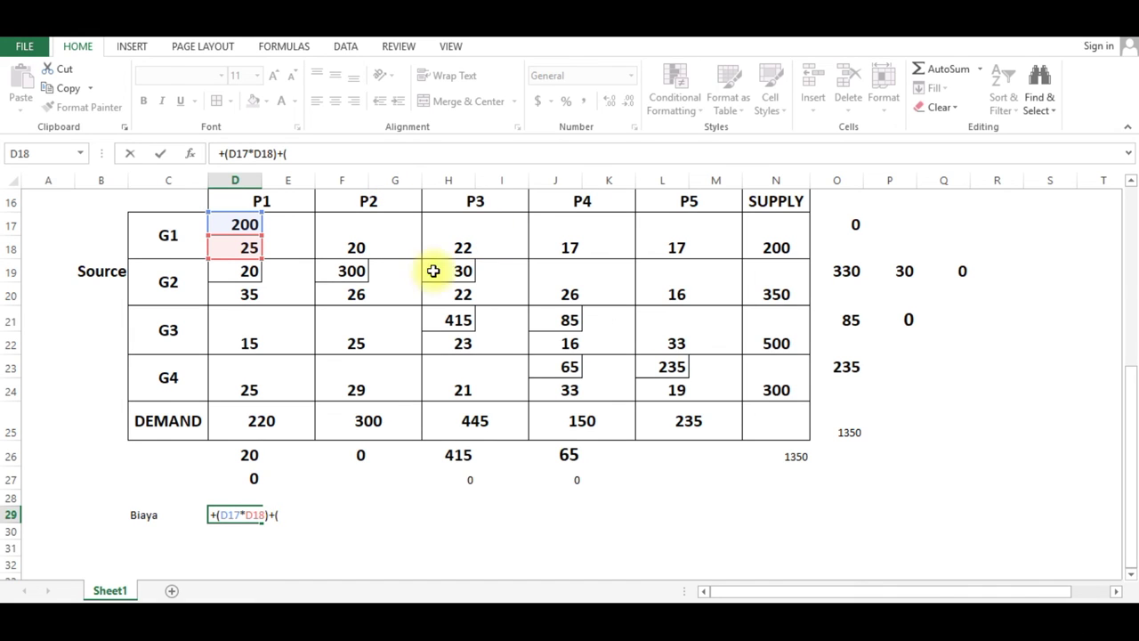
Add the G2–P1 product D19*D20 and the G2–P2 product F19*F20 to the cost formula.
left_click(231, 272)
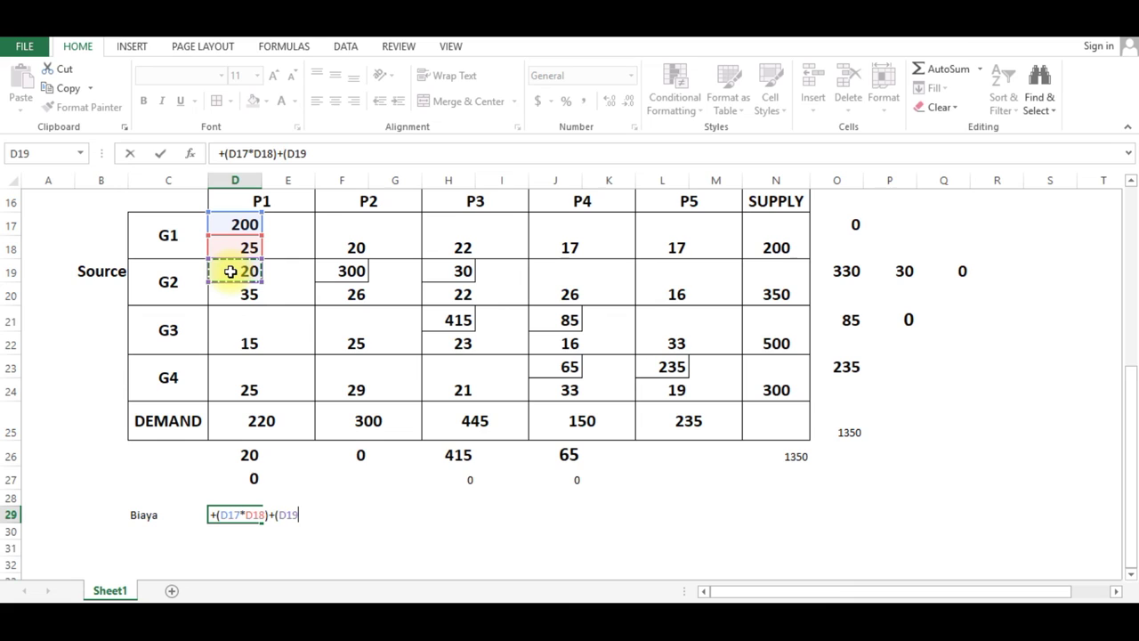
type("*")
left_click(236, 295)
type("+(")
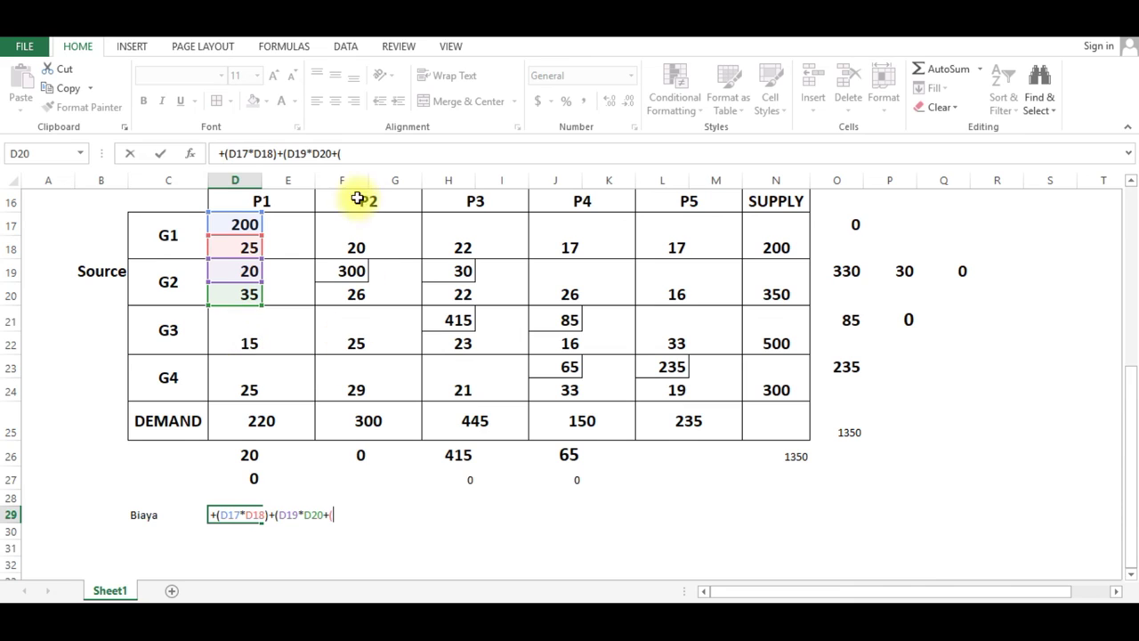
left_click(345, 278)
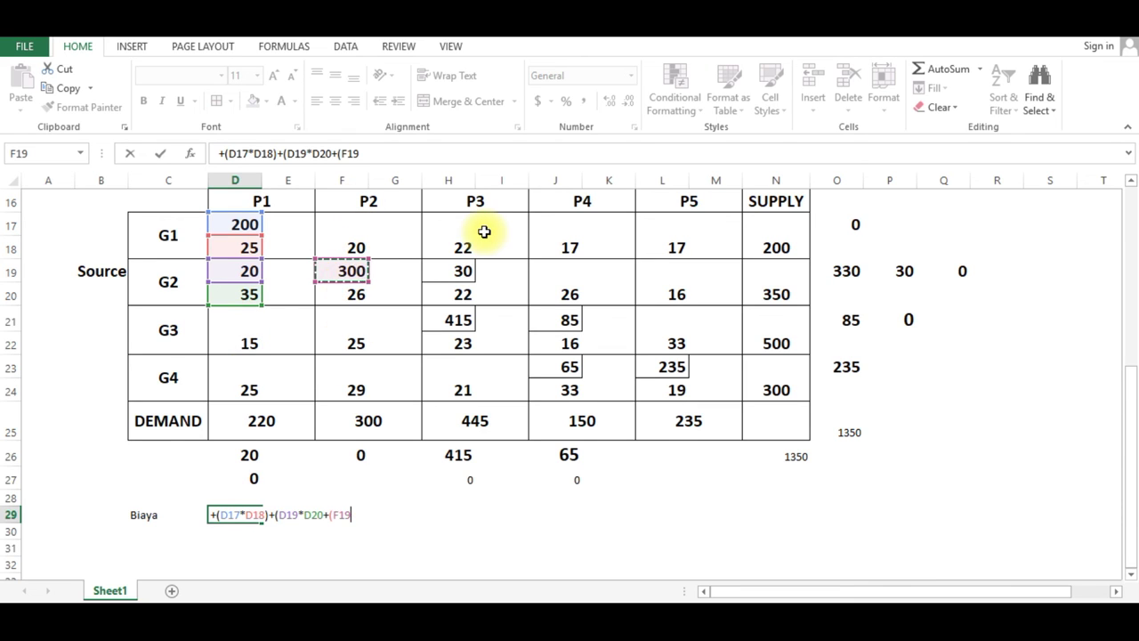
type("*")
left_click(347, 289)
type(")+")
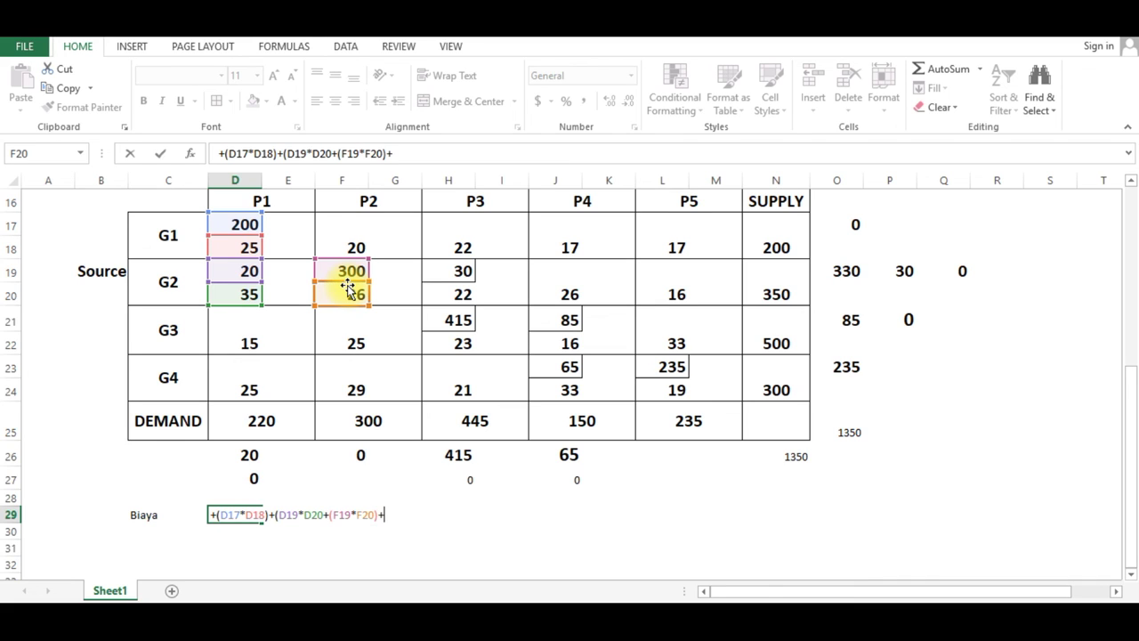
Add the P3 products for G2 and G3, (H19*H20) and (H21*H22), to the cost formula.
type("(")
left_click(450, 276)
type("*")
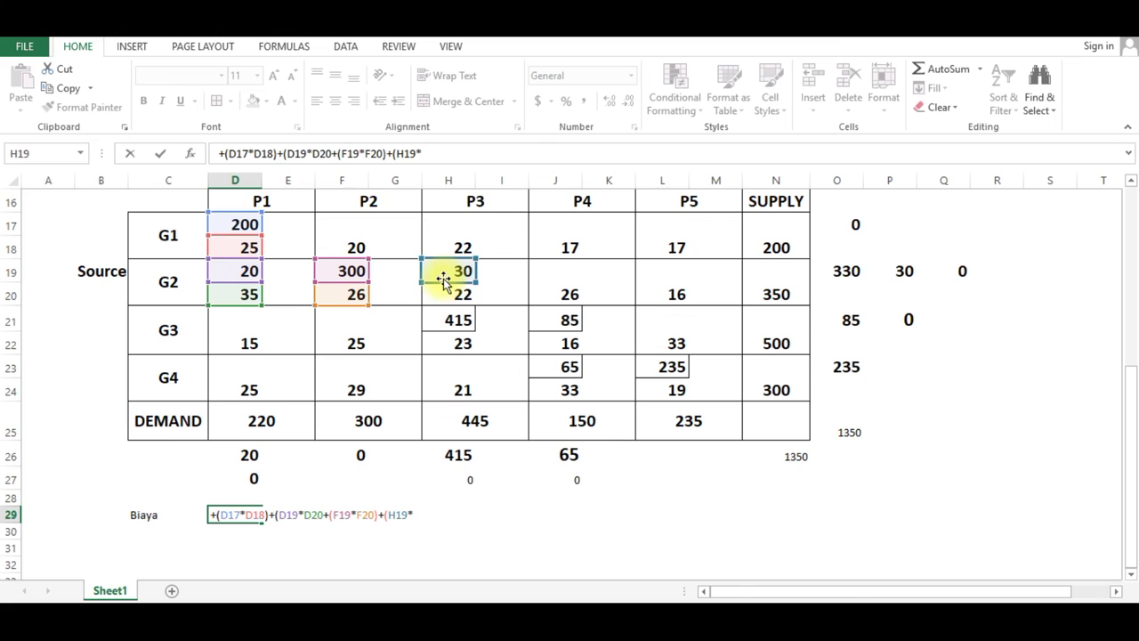
left_click(463, 296)
type(")+")
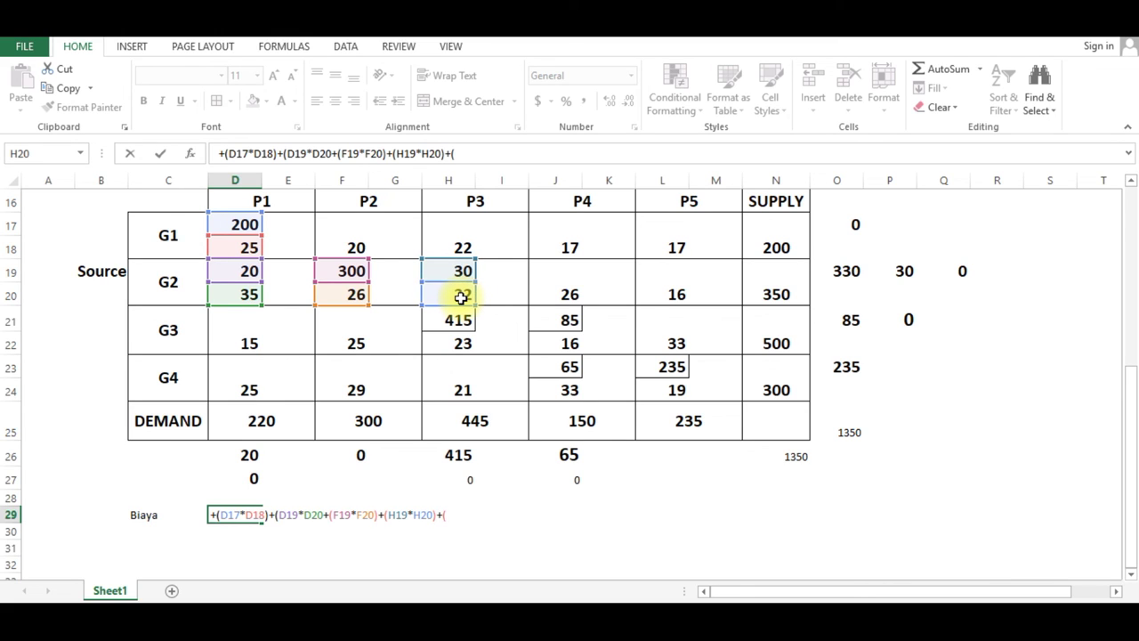
type("(")
left_click(455, 319)
type("*")
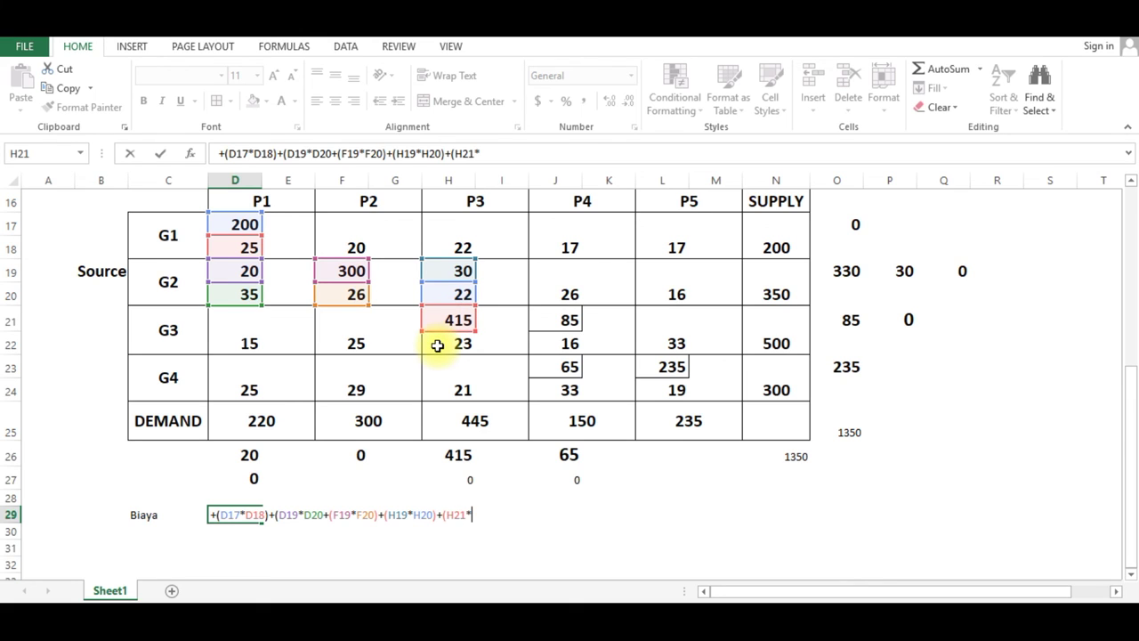
left_click(437, 345)
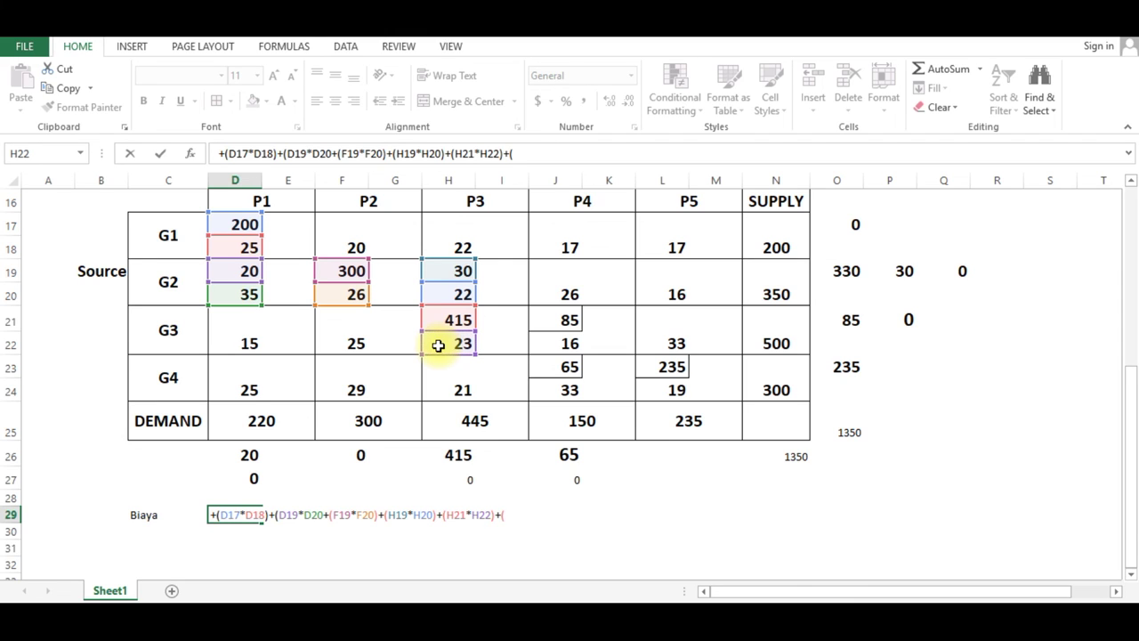
Extend the cost formula with the P4 products for G3 and G4, J21*J22 and J23*J24.
left_click(565, 318)
type("*")
left_click(561, 345)
type(")")
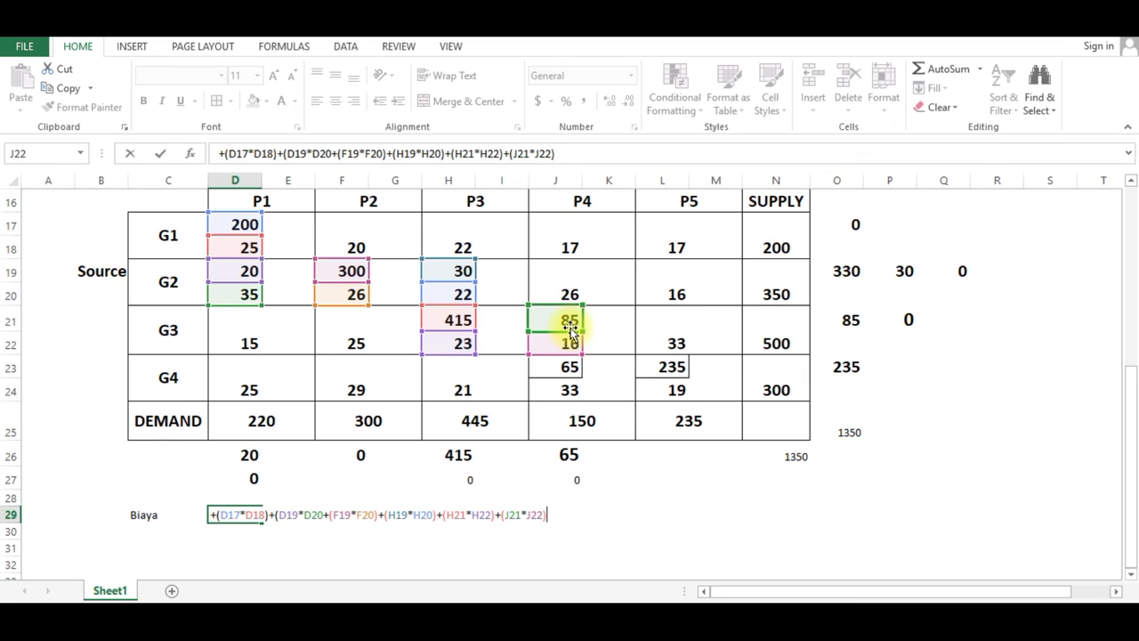
type("+(")
left_click(556, 368)
type("*")
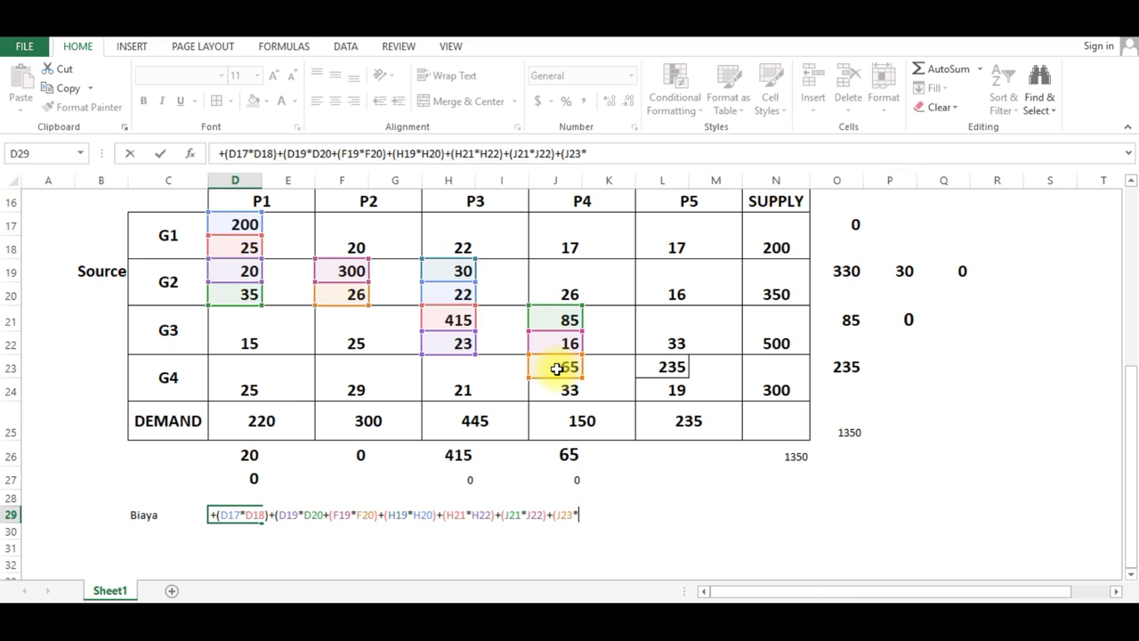
left_click(562, 389)
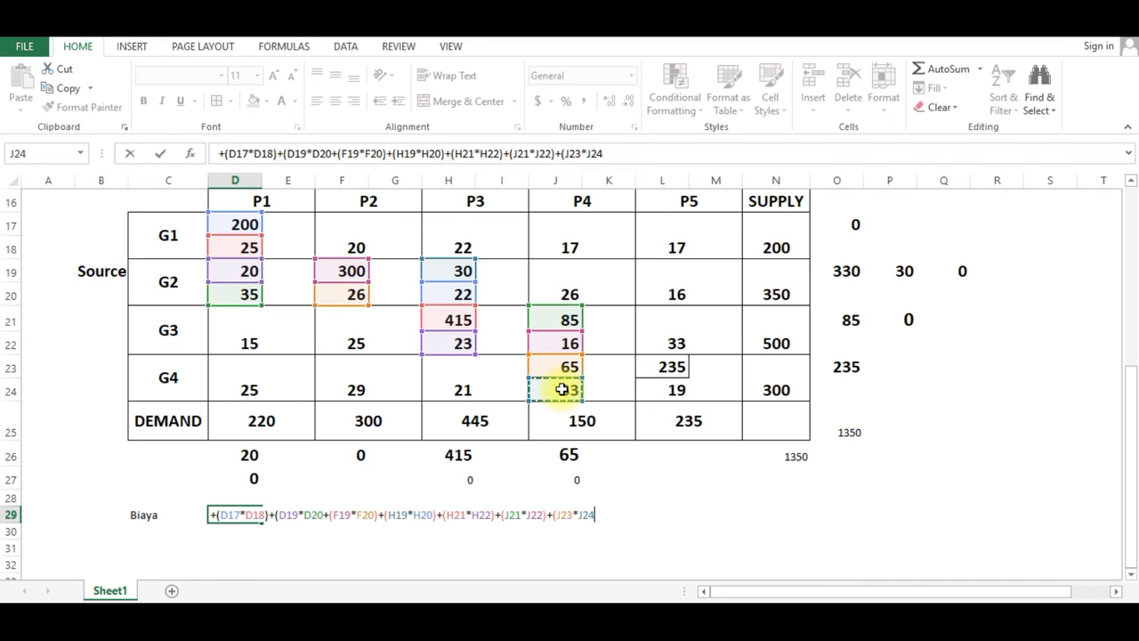
Finish the cost formula with the G4–P5 product, (L23*L24), and submit it.
type(")+(")
left_click(674, 365)
type("*")
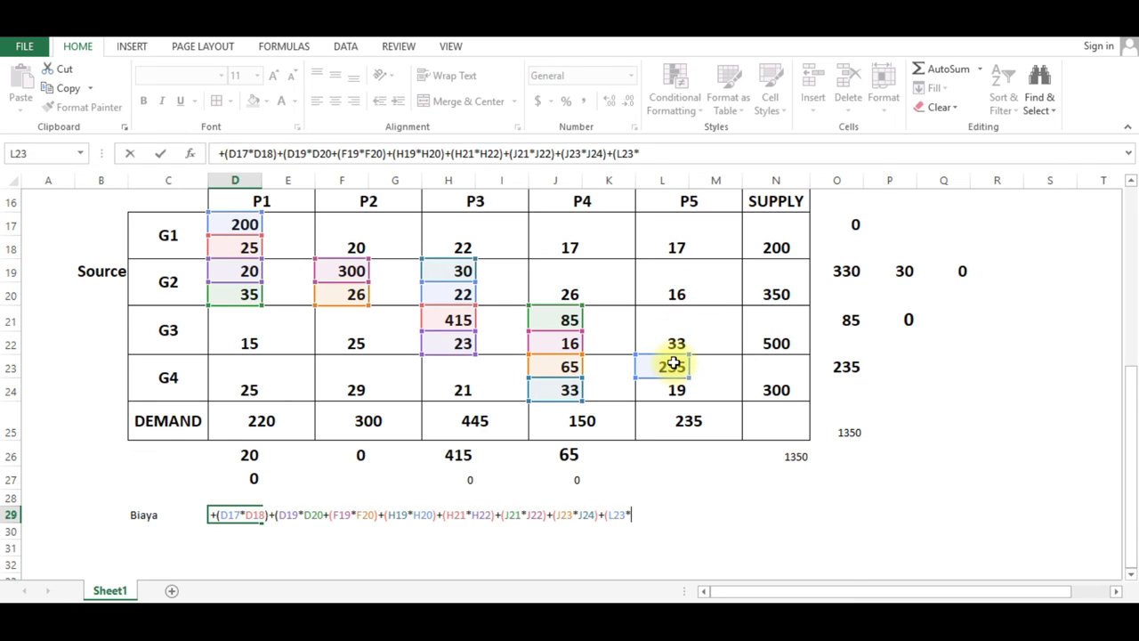
left_click(677, 390)
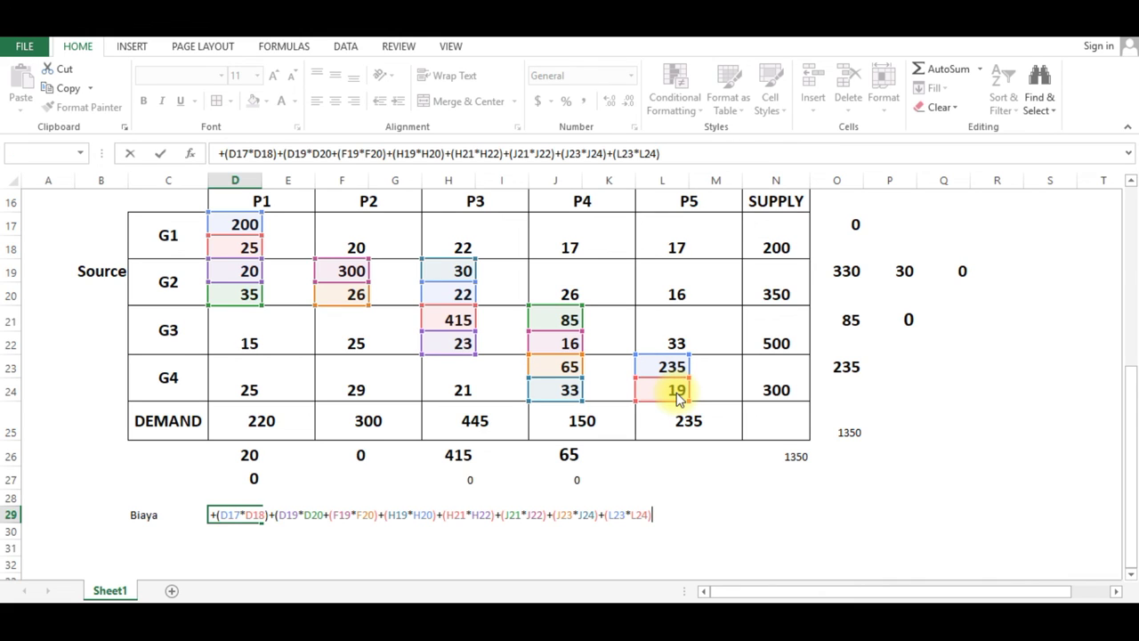
key("Return")
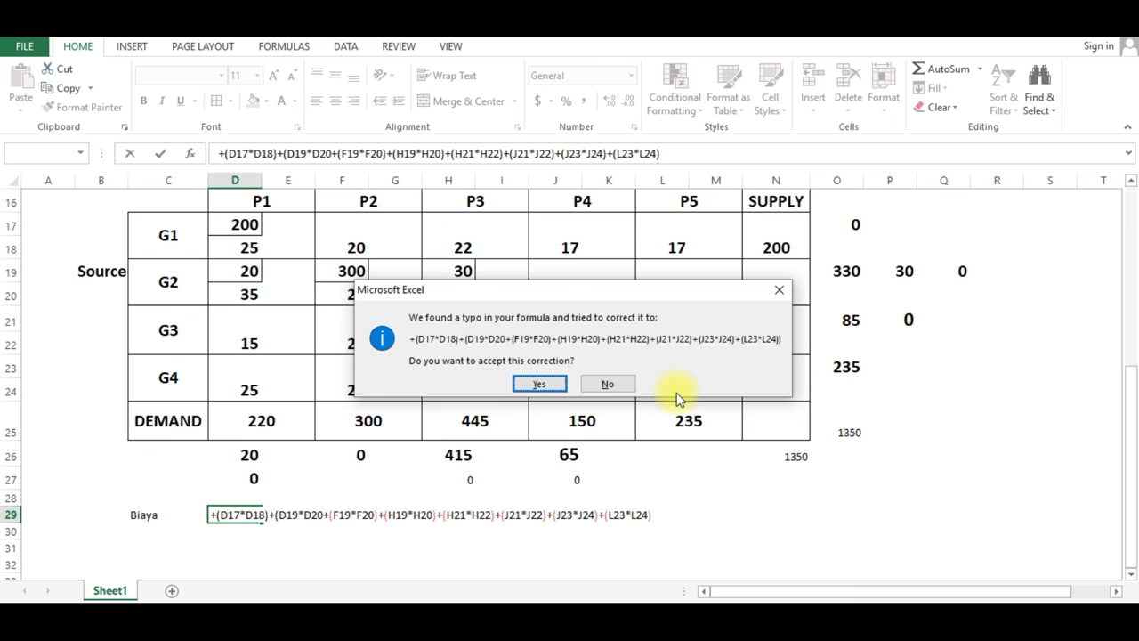
Dismiss the suggested correction, insert the missing closing parenthesis after D20, and enter the cost formula in D29.
left_click(779, 291)
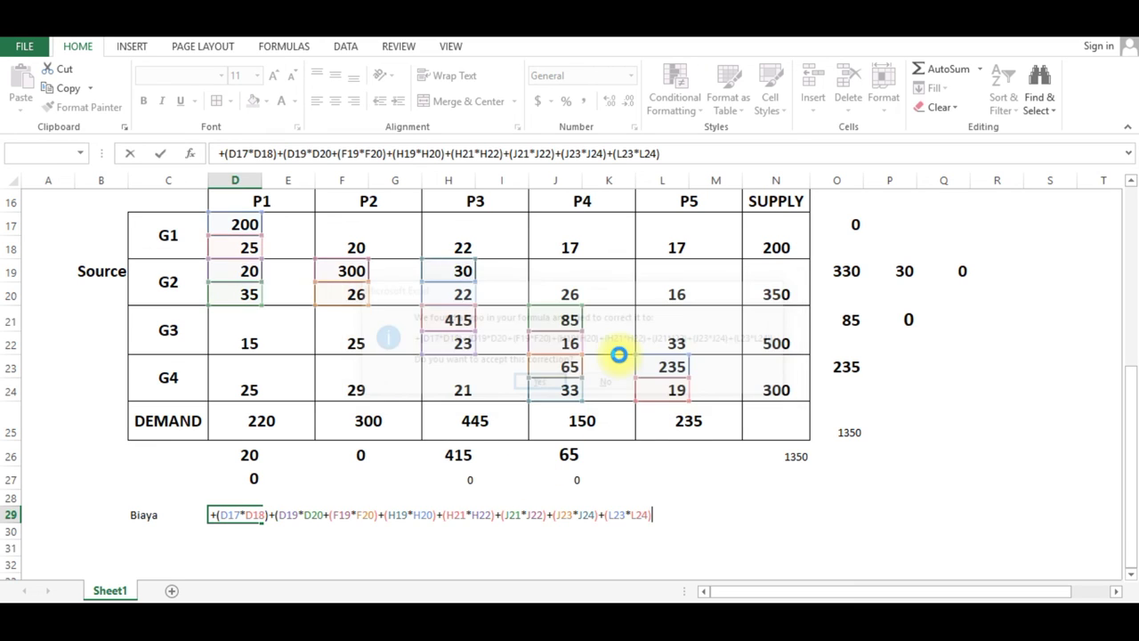
left_click(580, 372)
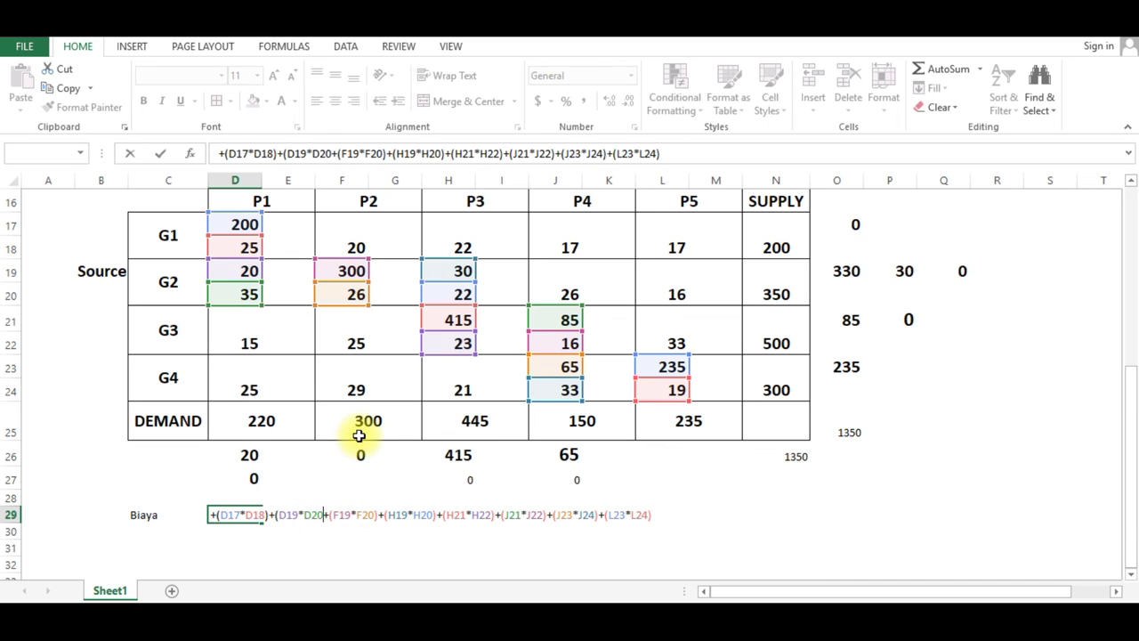
type(")")
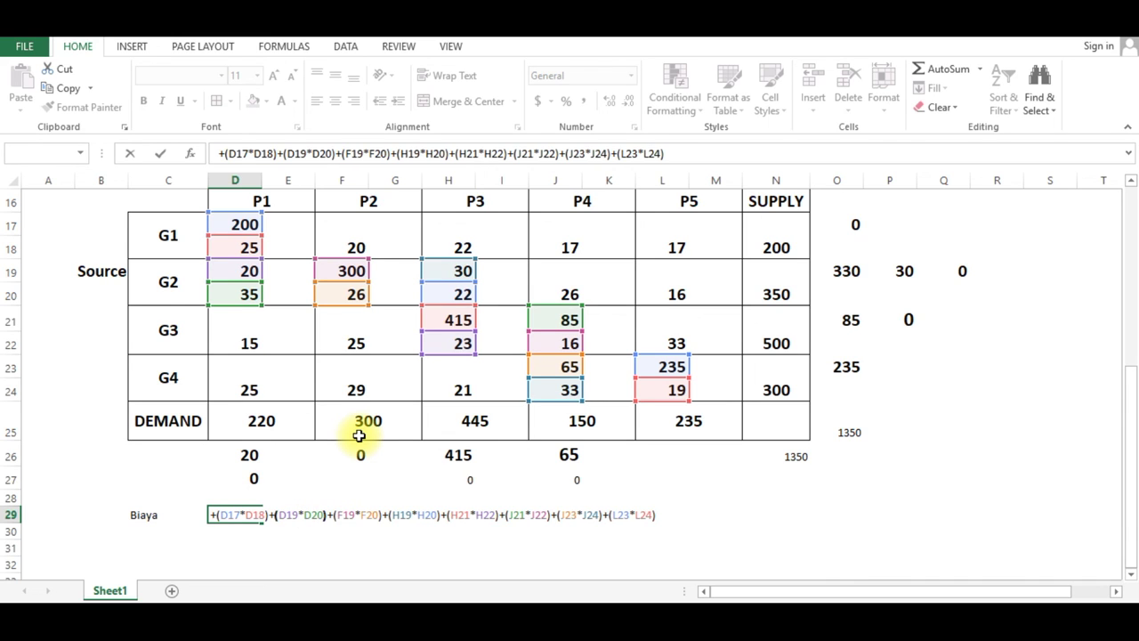
key("Return")
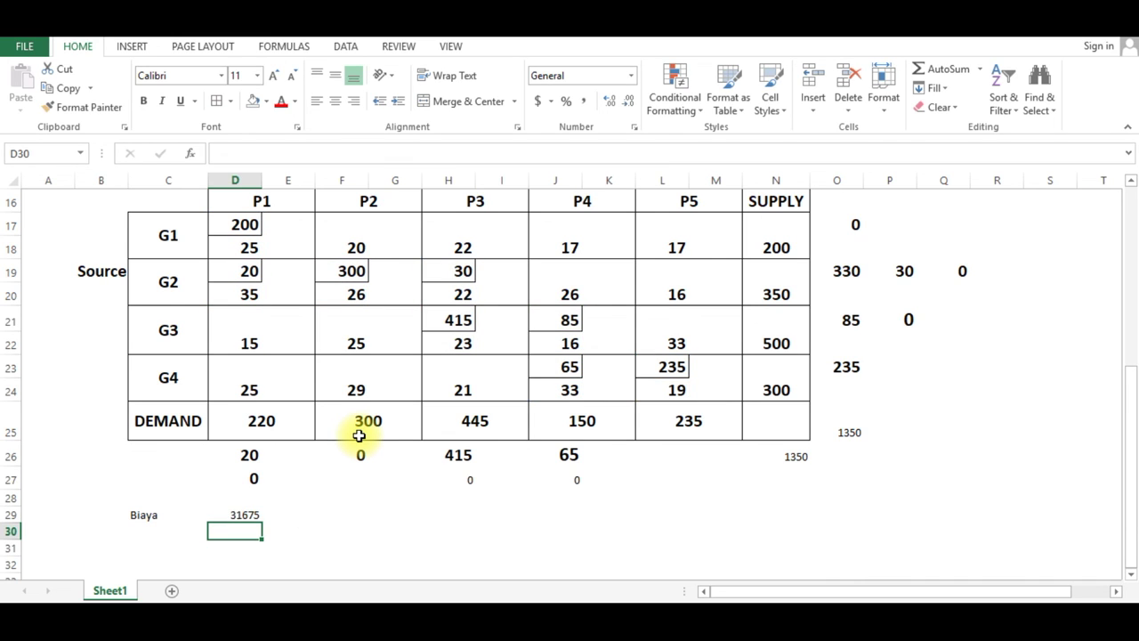
left_click(230, 516)
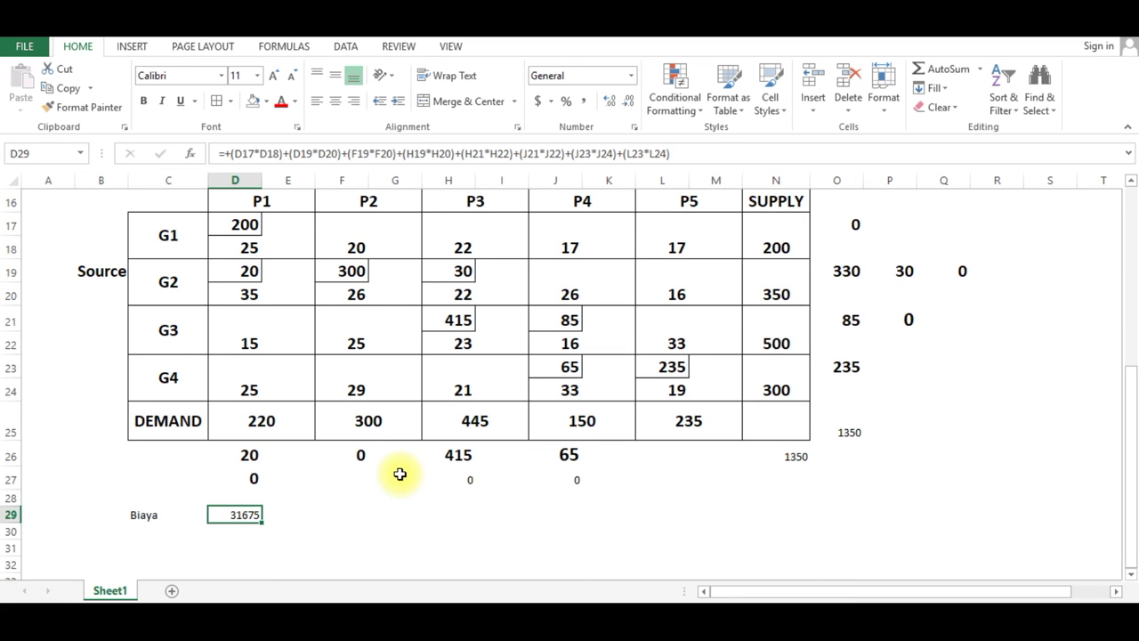
scroll(397, 478, "up", 5)
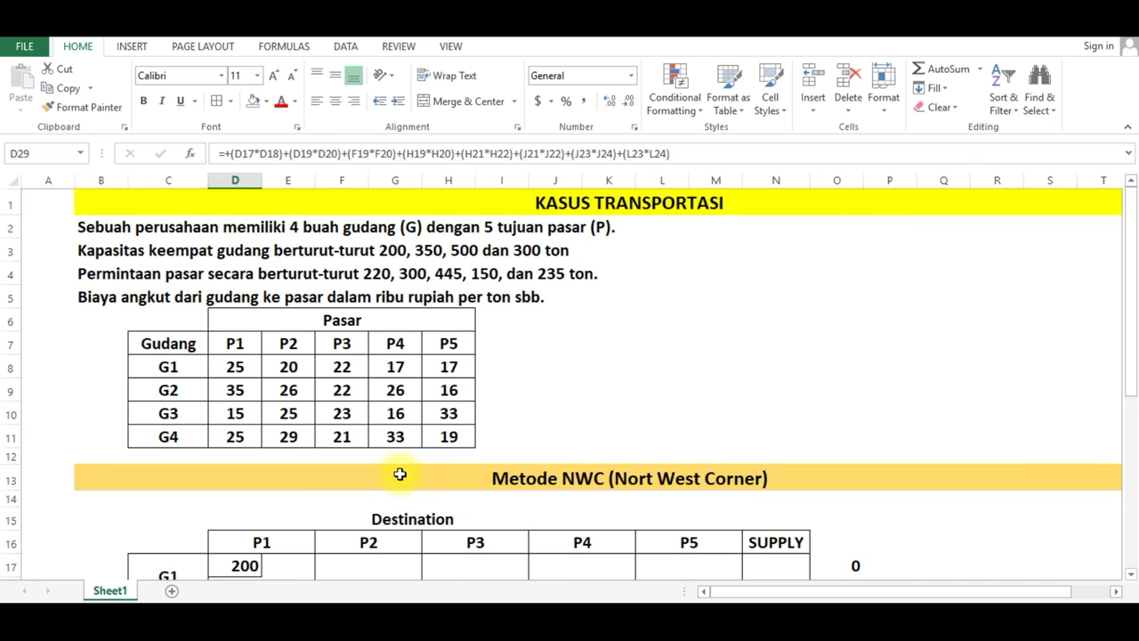
Wrap the whole cost formula in D29 in an outer pair of parentheses and multiply it by 1000.
scroll(400, 474, "down", 5)
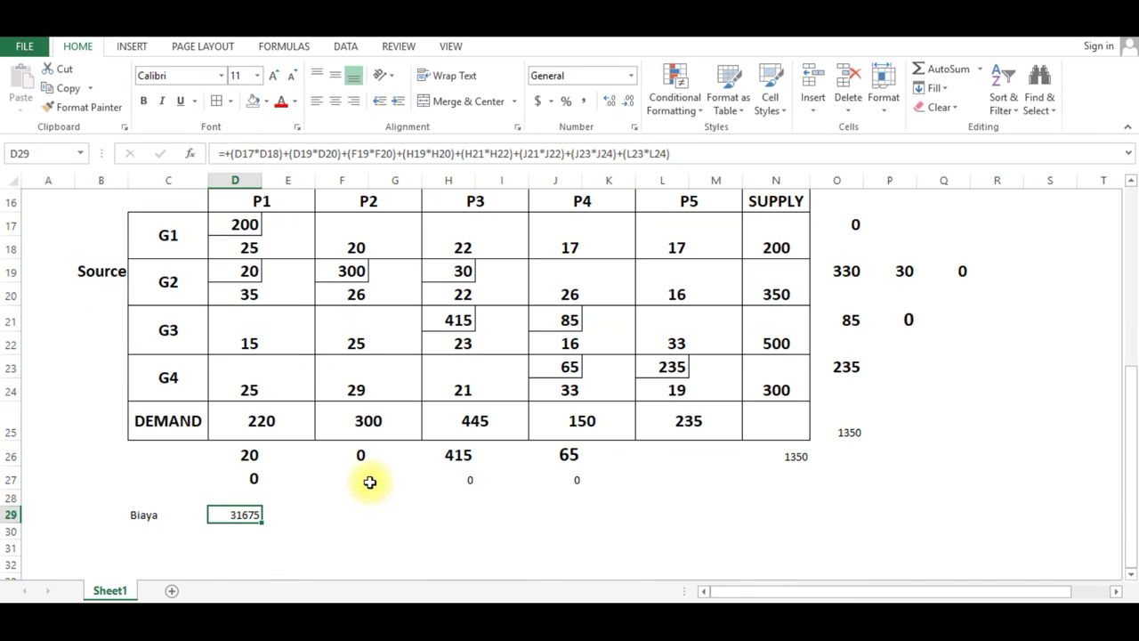
left_click(282, 513)
left_click(224, 516)
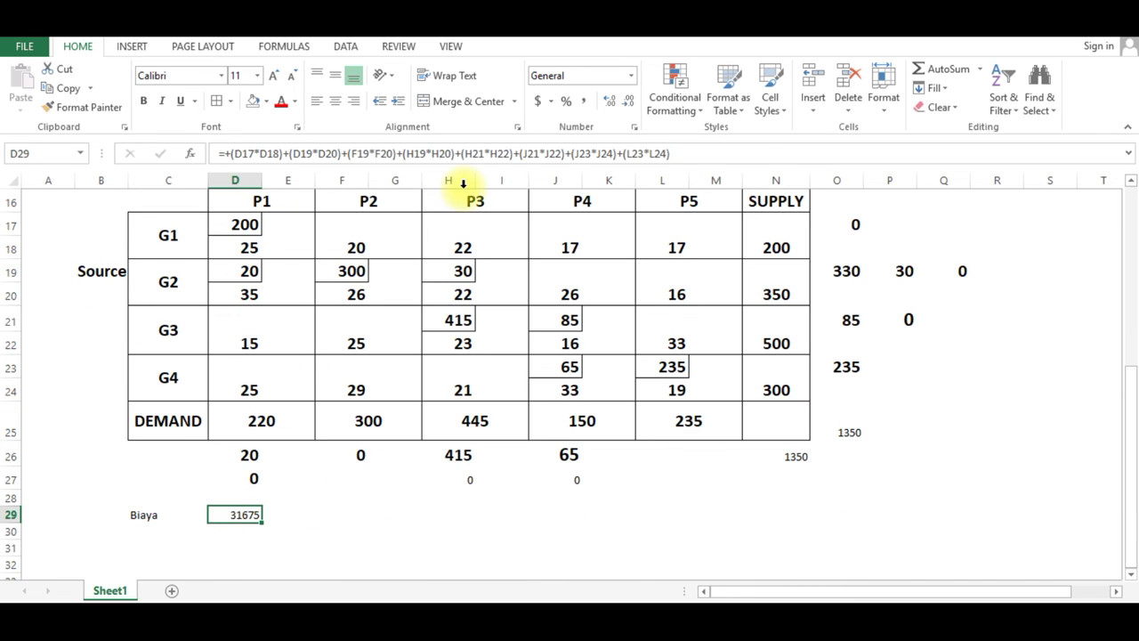
left_click(750, 153)
type("*D18")
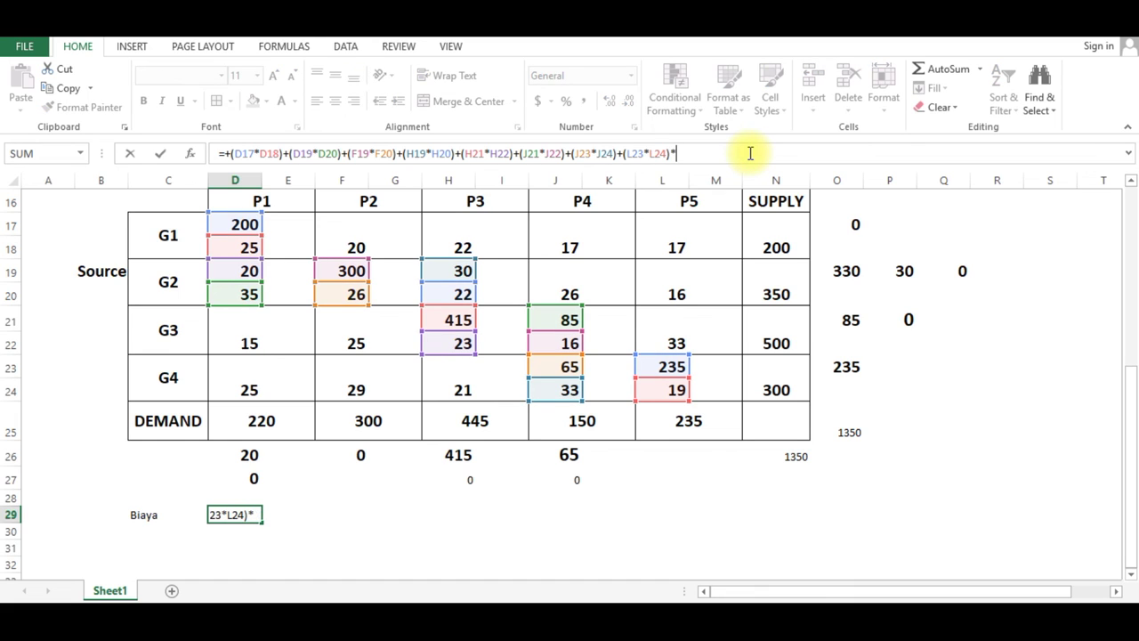
type(")")
left_click(228, 151)
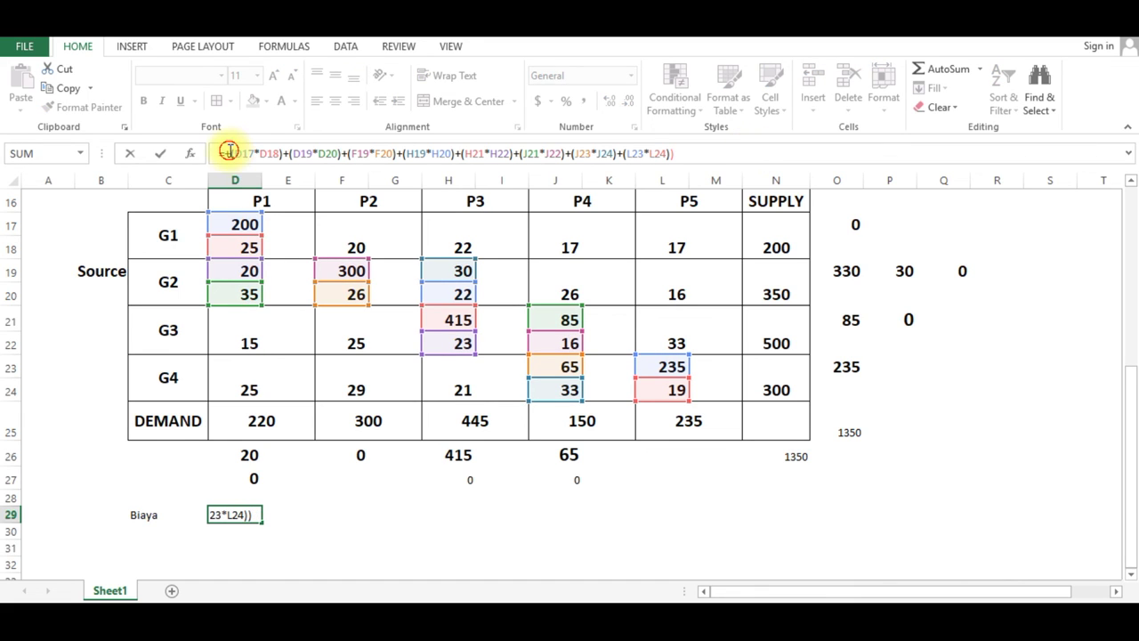
type("(")
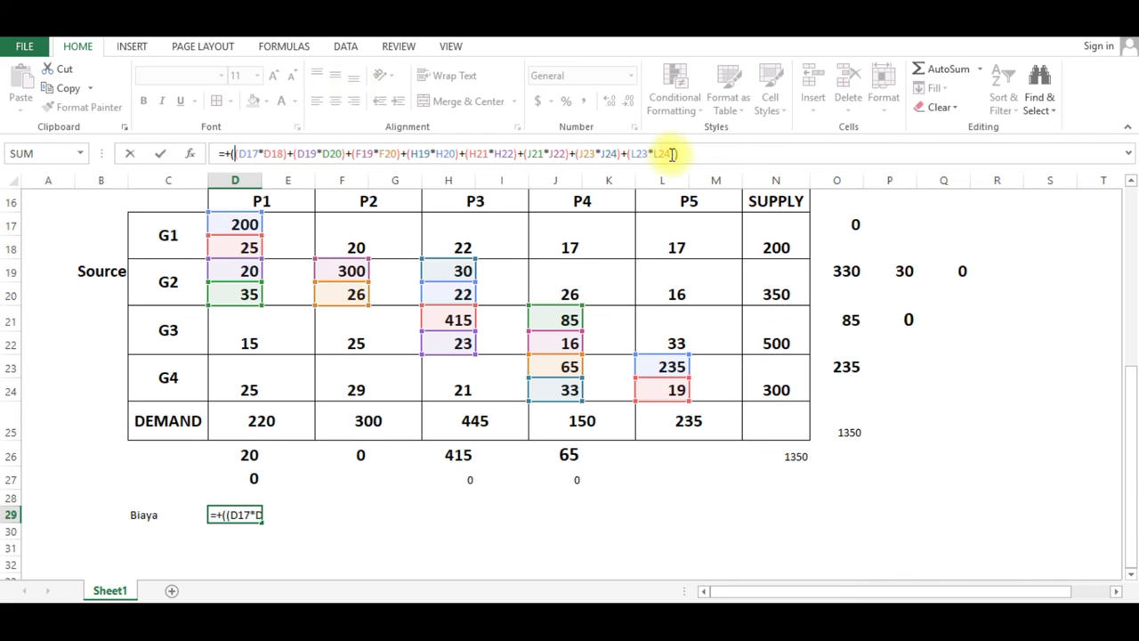
type("*1000")
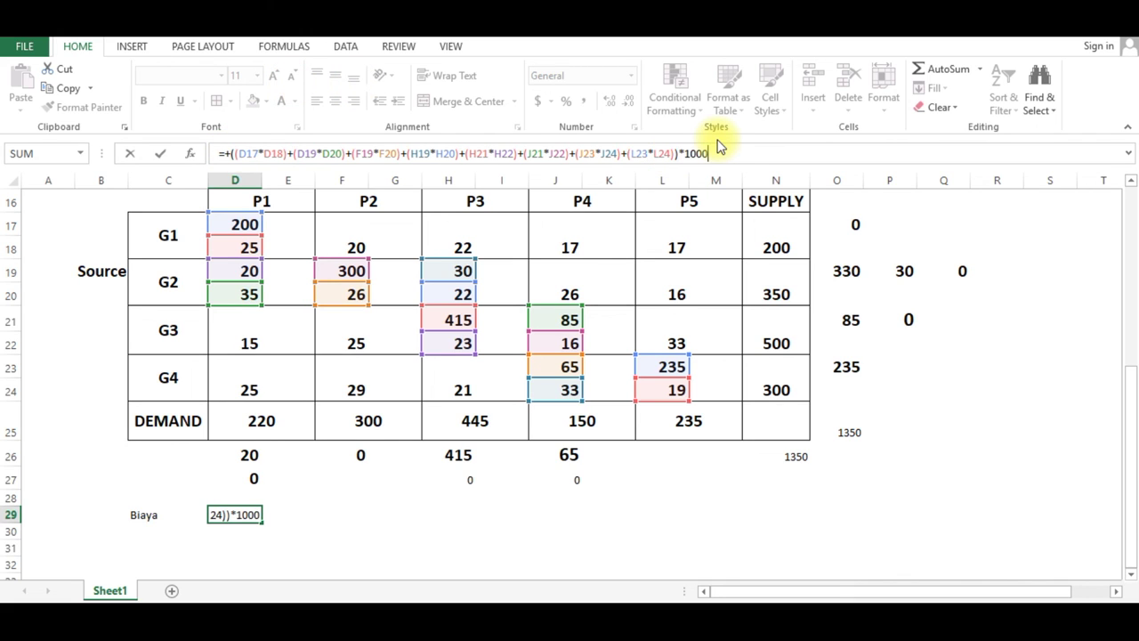
key("Return")
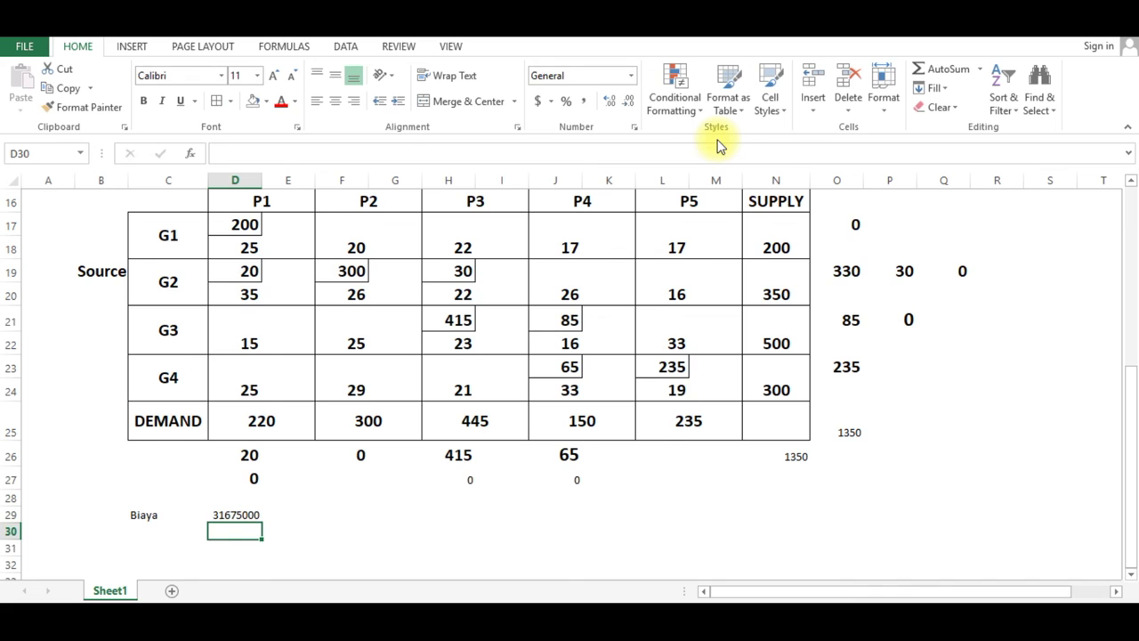
left_click(222, 507)
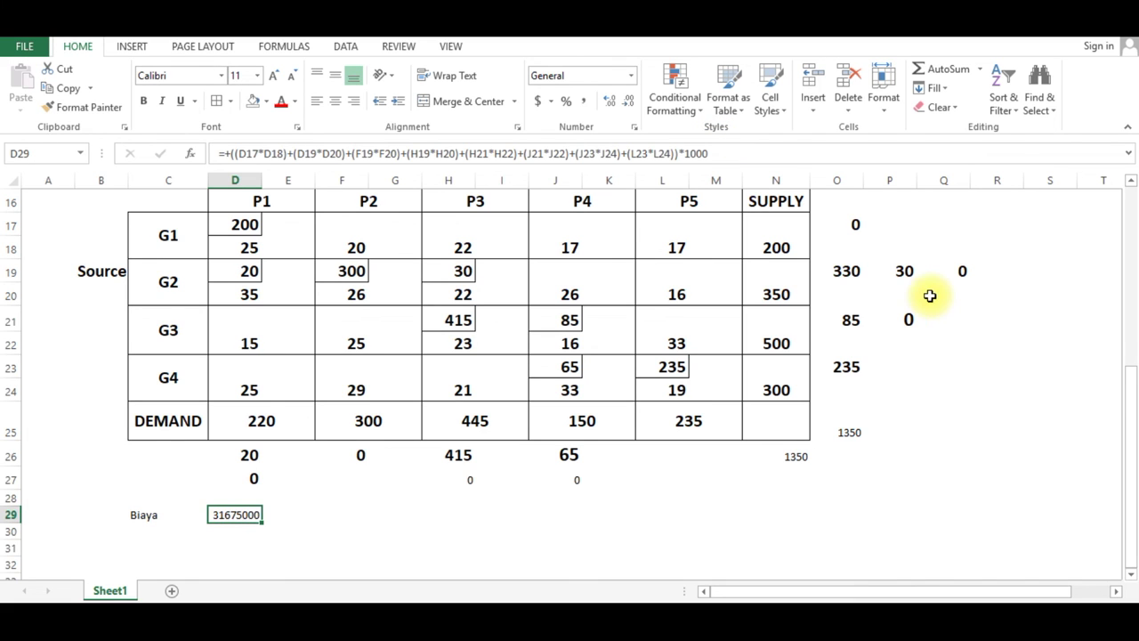
Compare the unit costs in the North West Corner table with the original warehouse-to-market cost table in D8:H11.
scroll(882, 381, "up", 1)
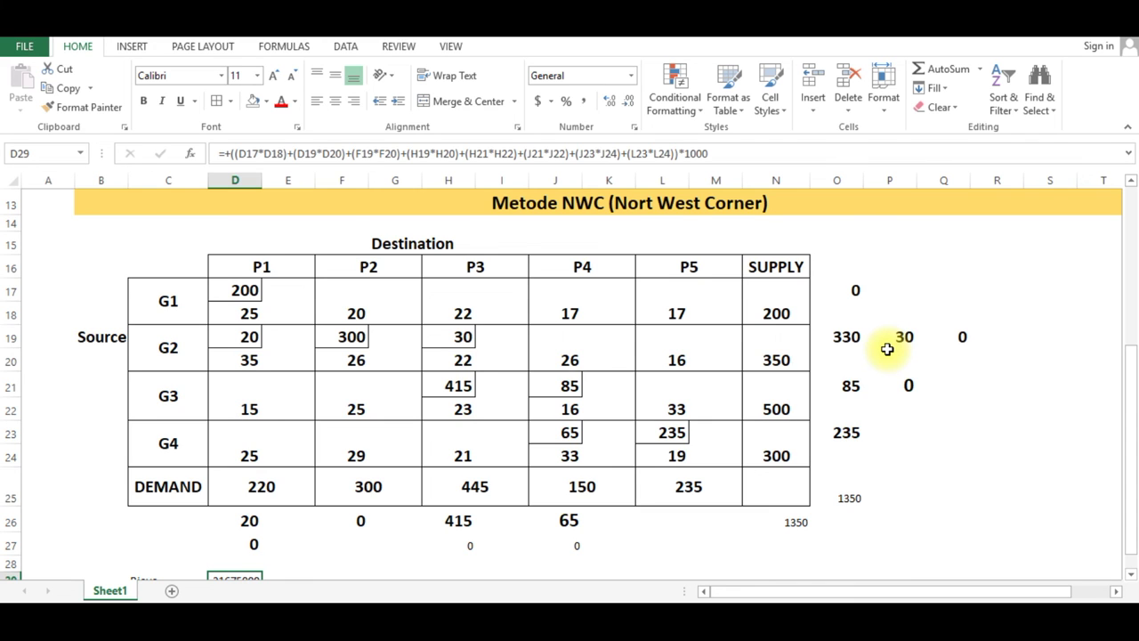
scroll(887, 349, "down", 2)
scroll(302, 472, "up", 2)
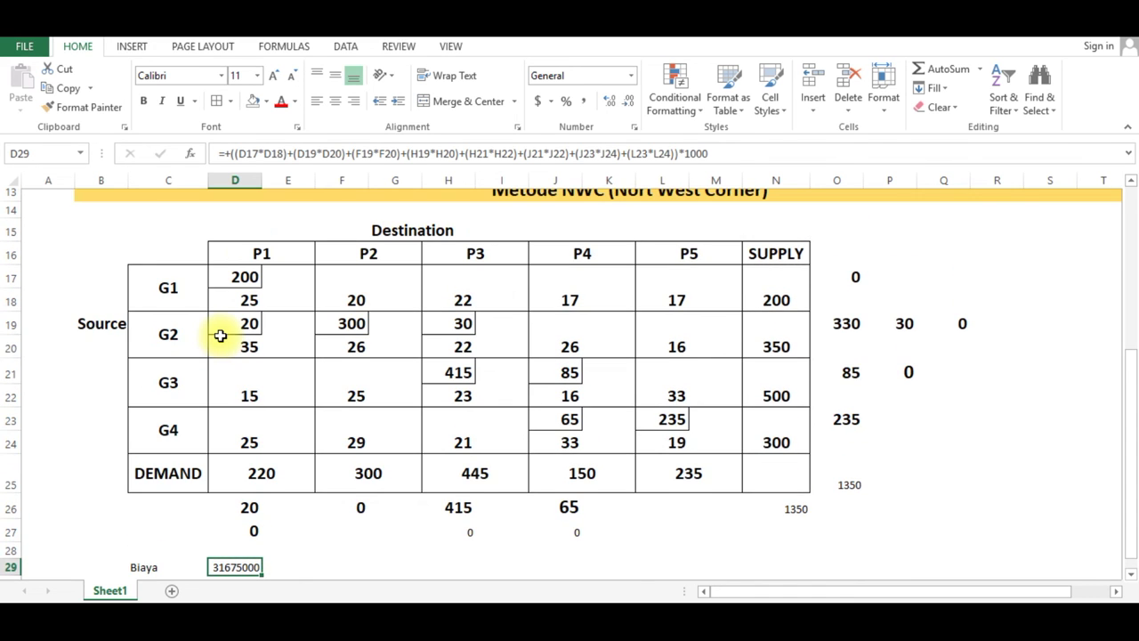
scroll(215, 293, "up", 1)
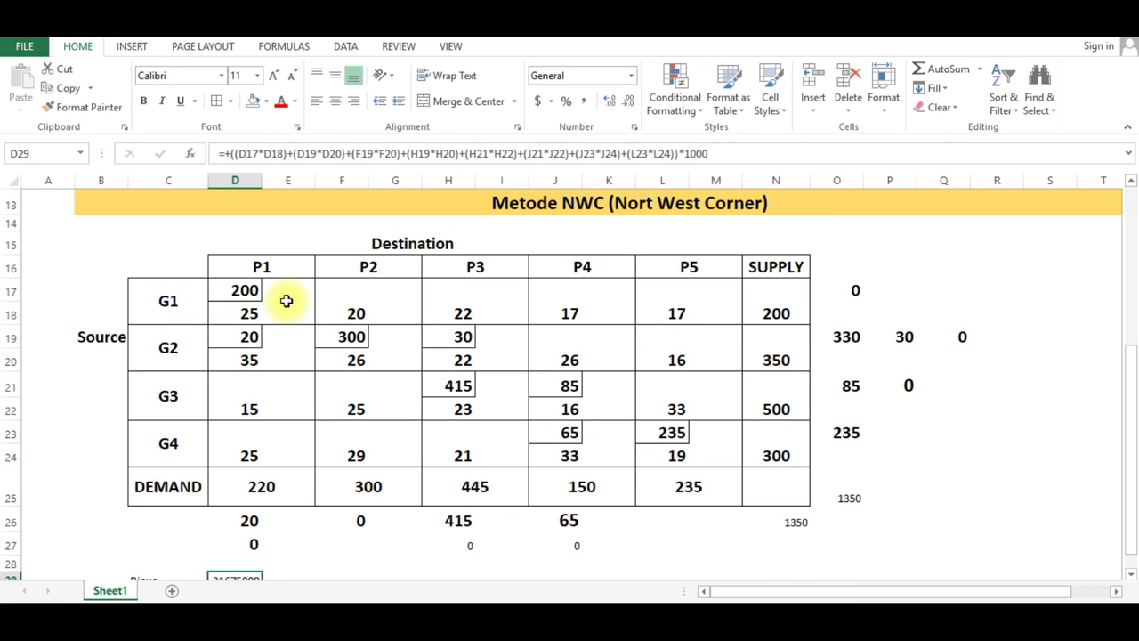
left_click(238, 315)
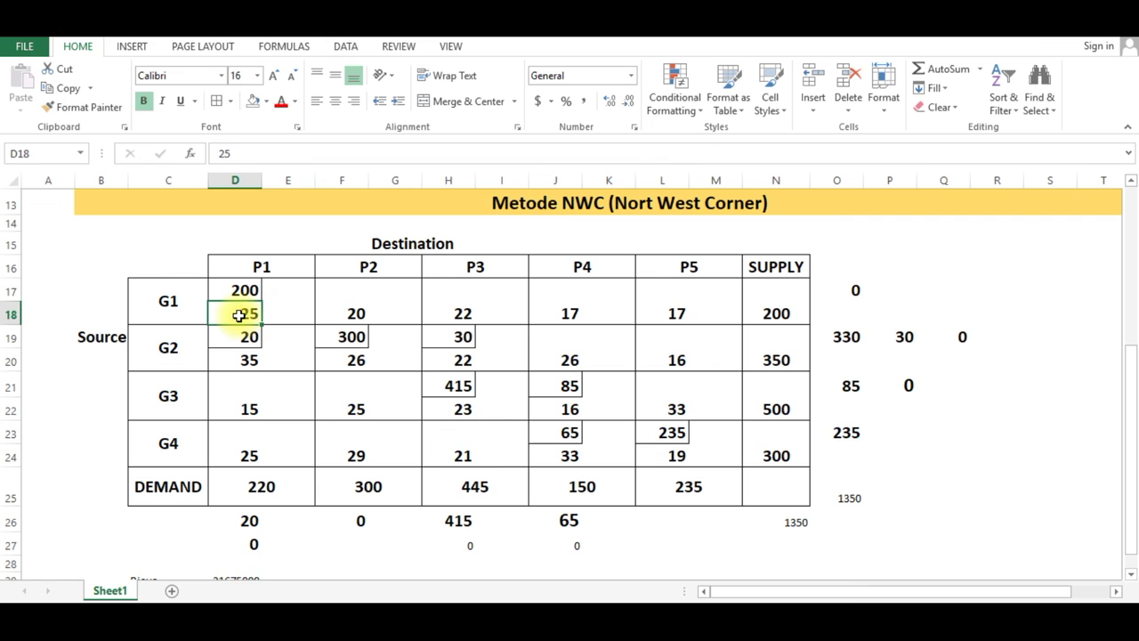
scroll(344, 333, "up", 4)
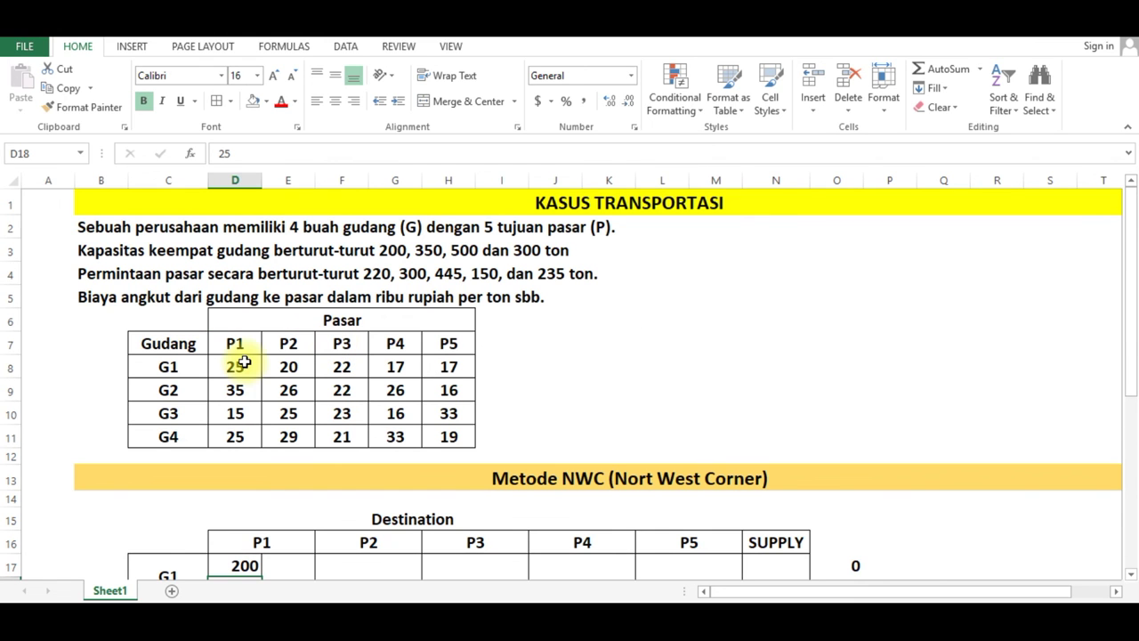
left_click_drag(244, 363, 449, 436)
scroll(267, 436, "down", 2)
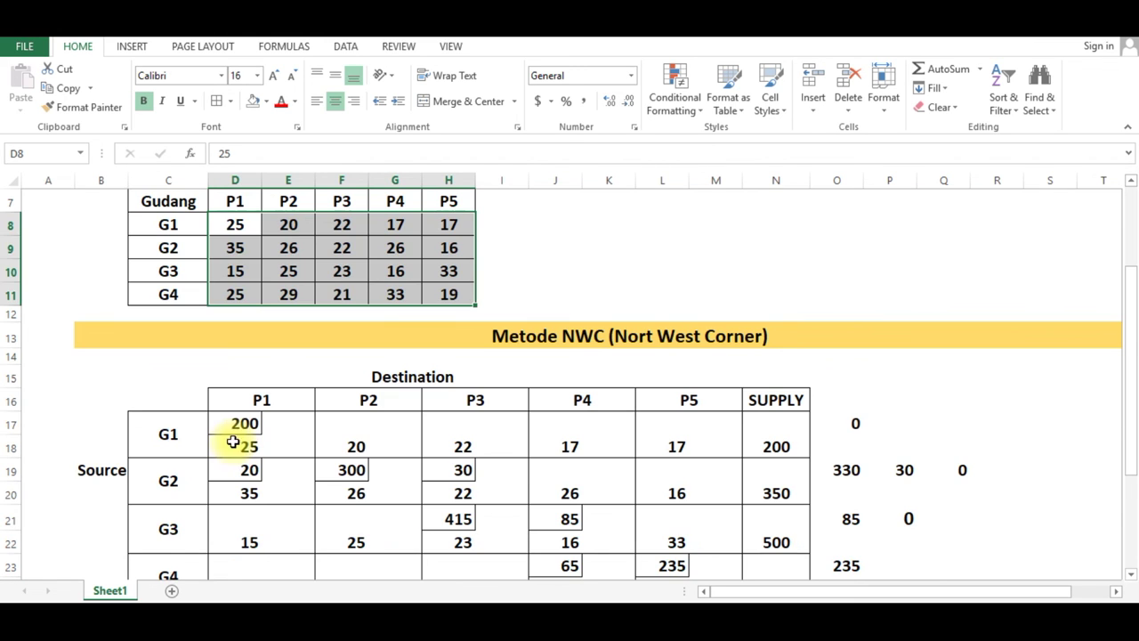
Review the allocations in the North West Corner table, including the G1–P1 cell, and the total cost beneath it.
left_click(229, 430)
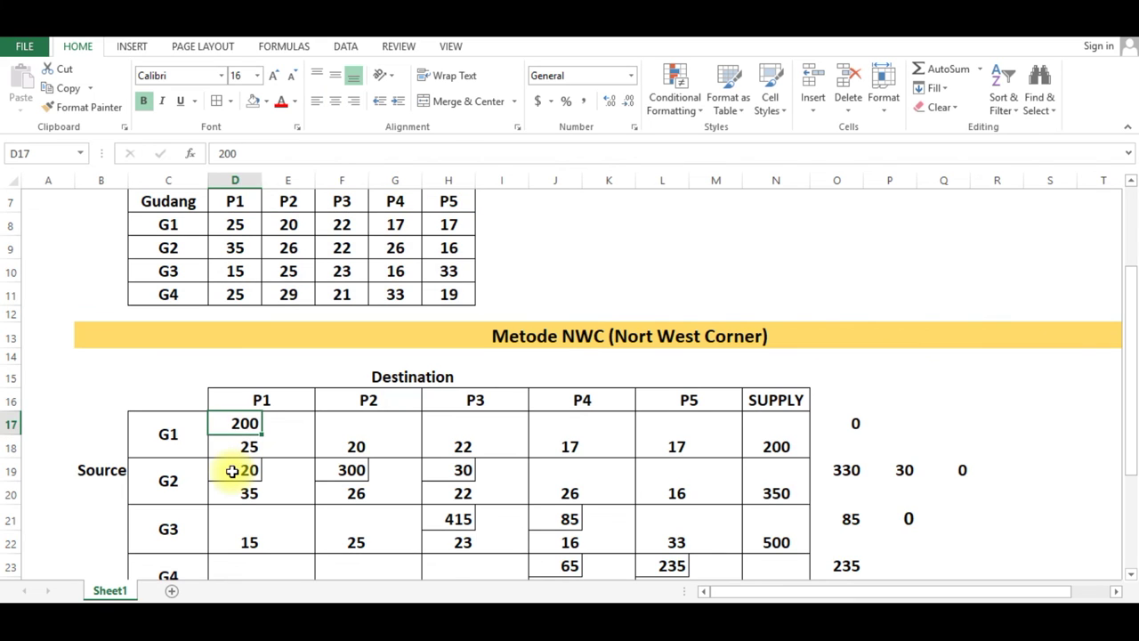
left_click(454, 470)
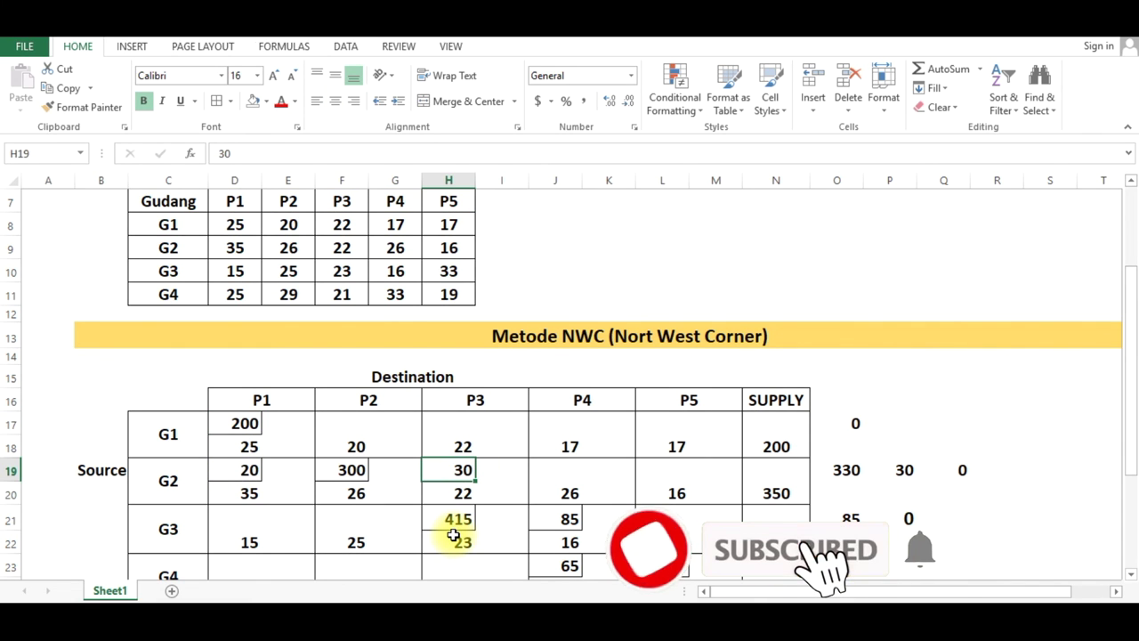
left_click_drag(216, 414, 305, 445)
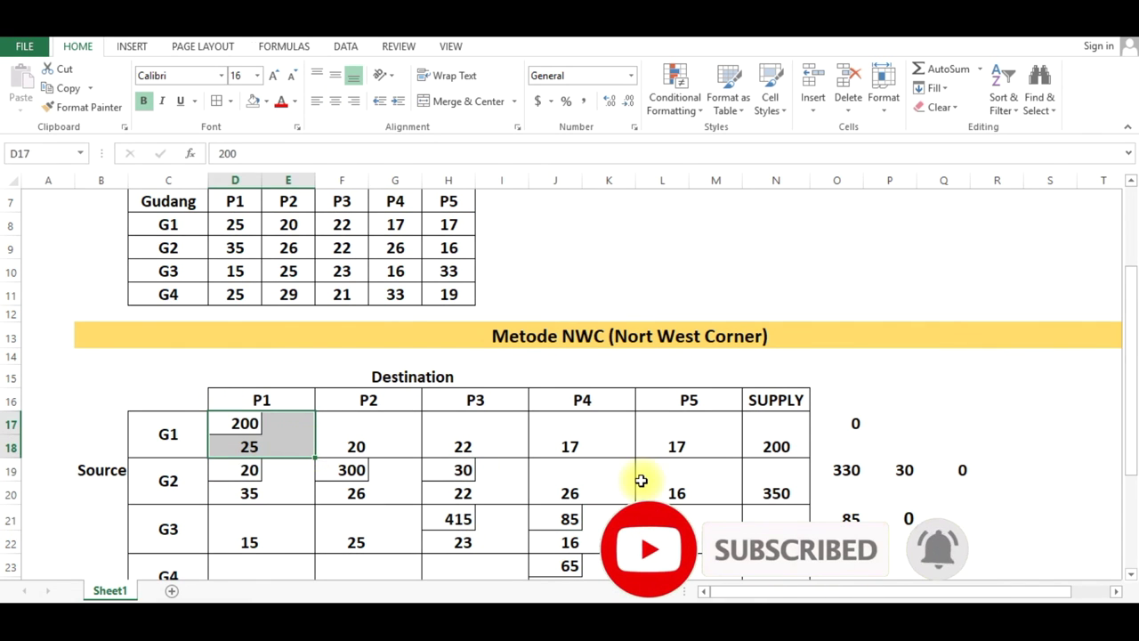
scroll(631, 490, "down", 3)
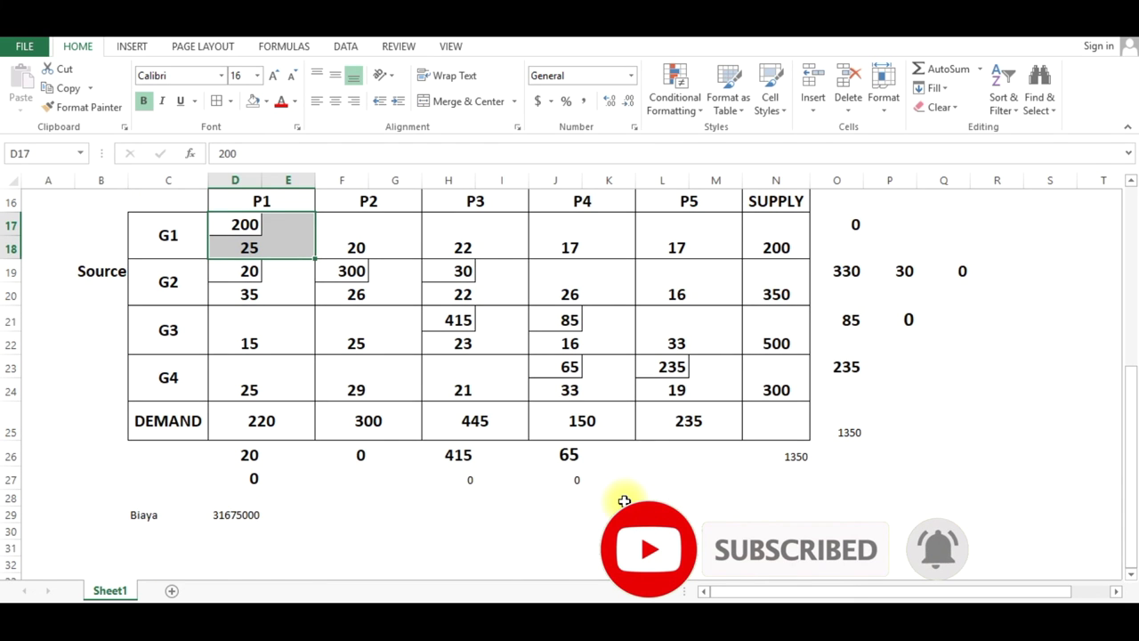
scroll(626, 506, "up", 3)
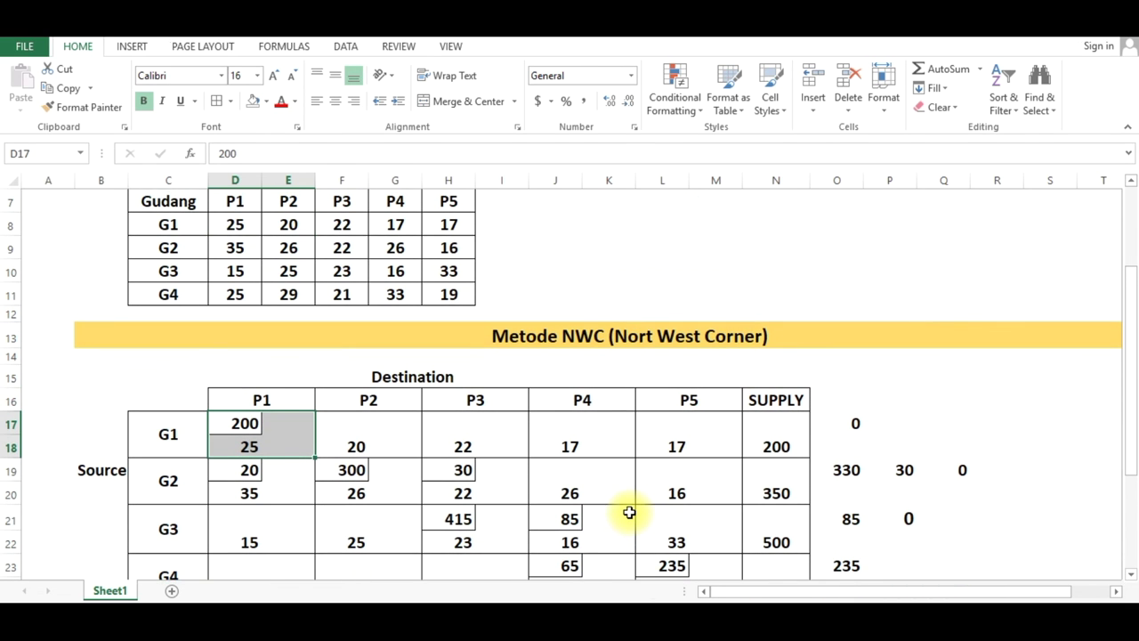
scroll(743, 489, "down", 3)
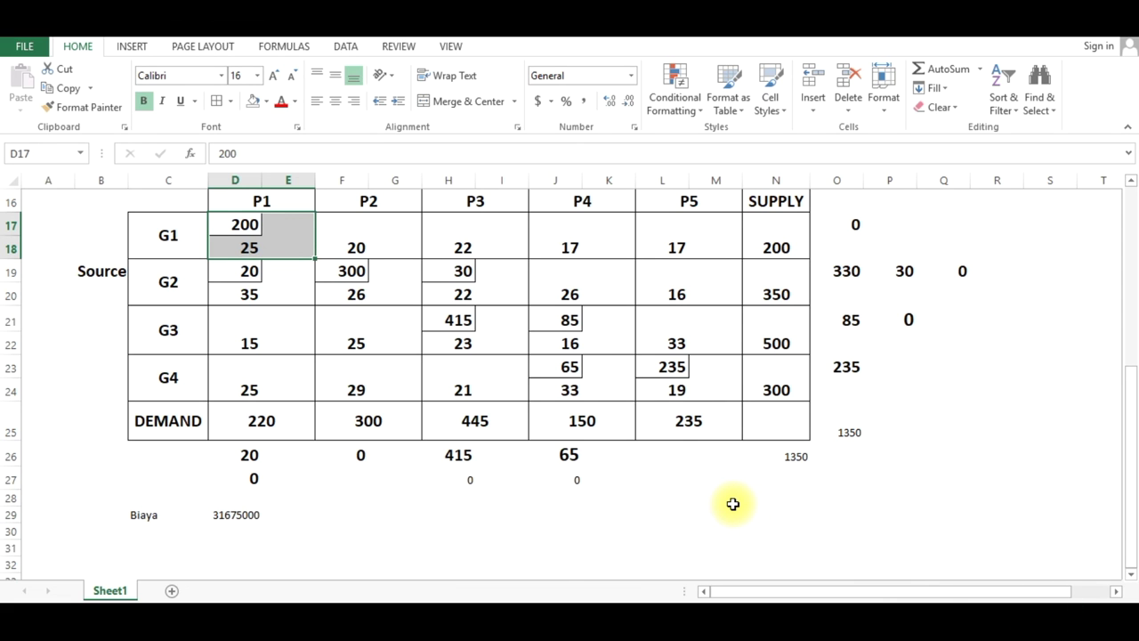
scroll(719, 508, "up", 1)
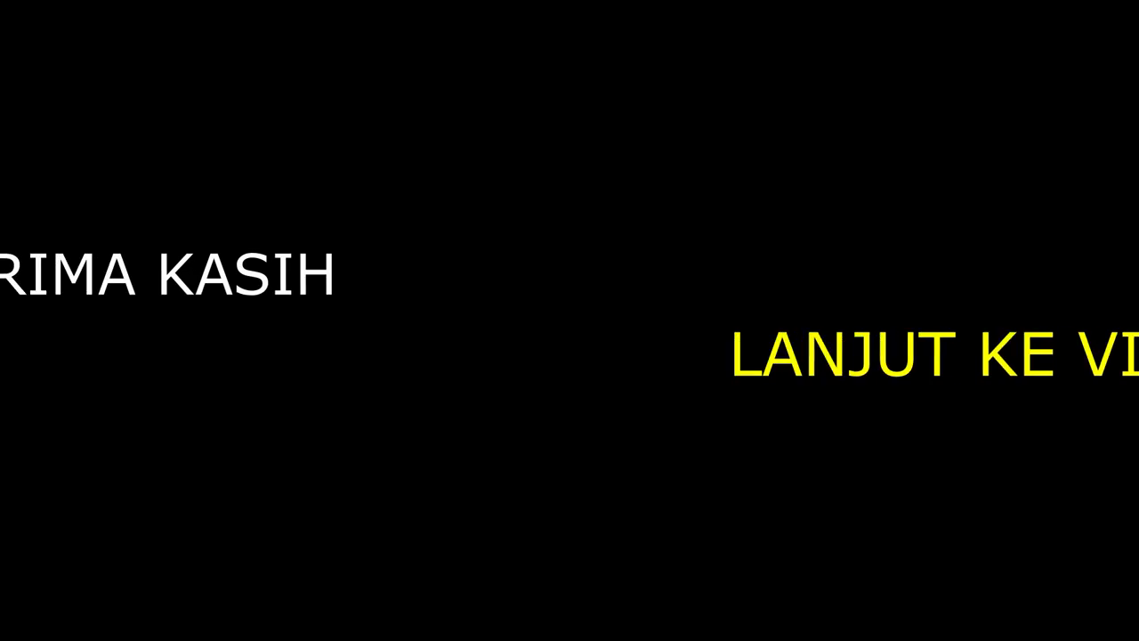